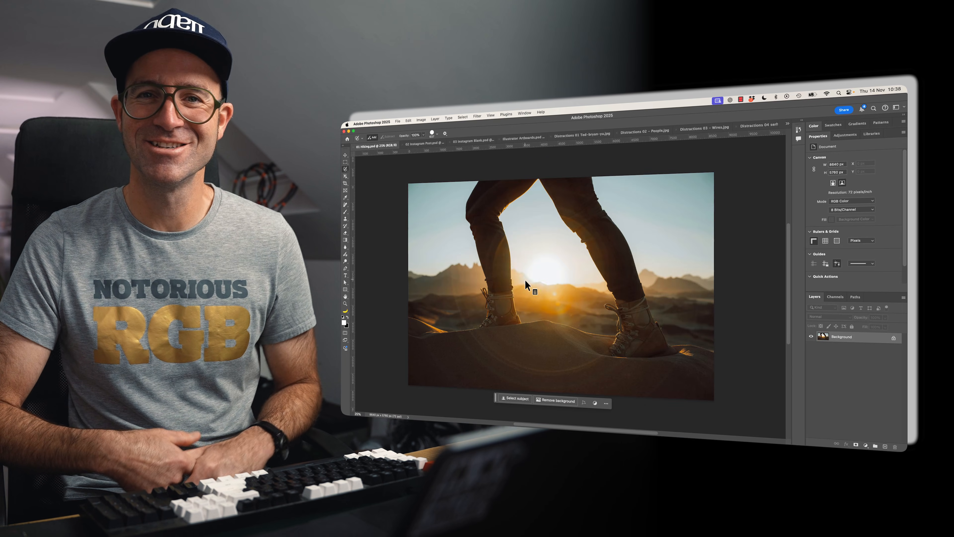
pyautogui.moveTo(492, 289)
pyautogui.mouseDown()
pyautogui.moveTo(505, 213)
pyautogui.moveTo(565, 245)
pyautogui.moveTo(537, 321)
pyautogui.mouseUp()
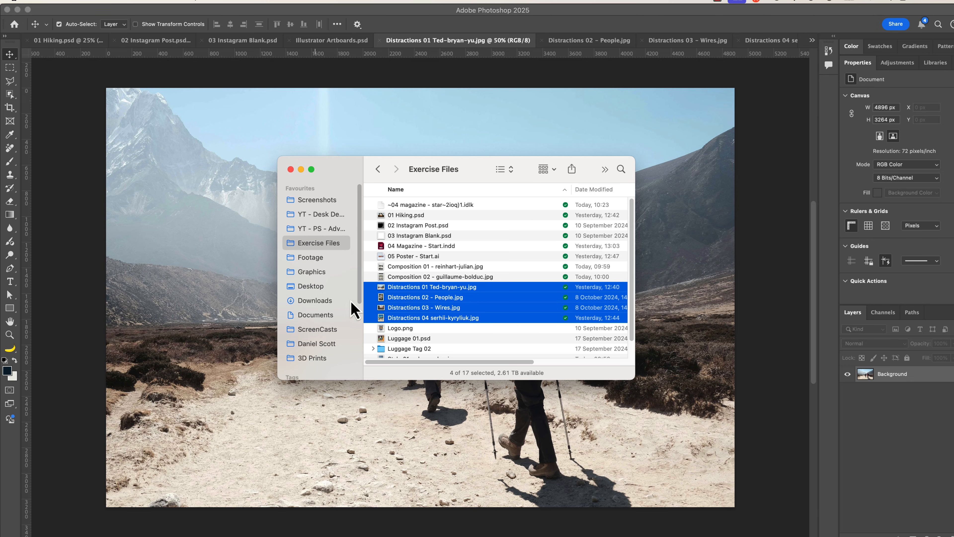
# Step: Activate the Remove Tool on the Distractions 01 photo, review its distraction options and keep the mode at Generative AI on
pyautogui.click(787, 224)
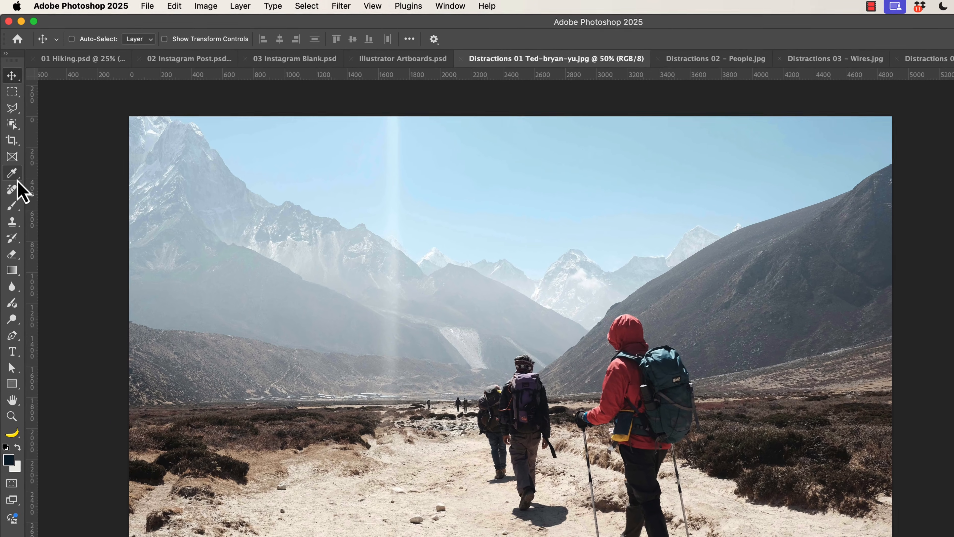
pyautogui.click(10, 147)
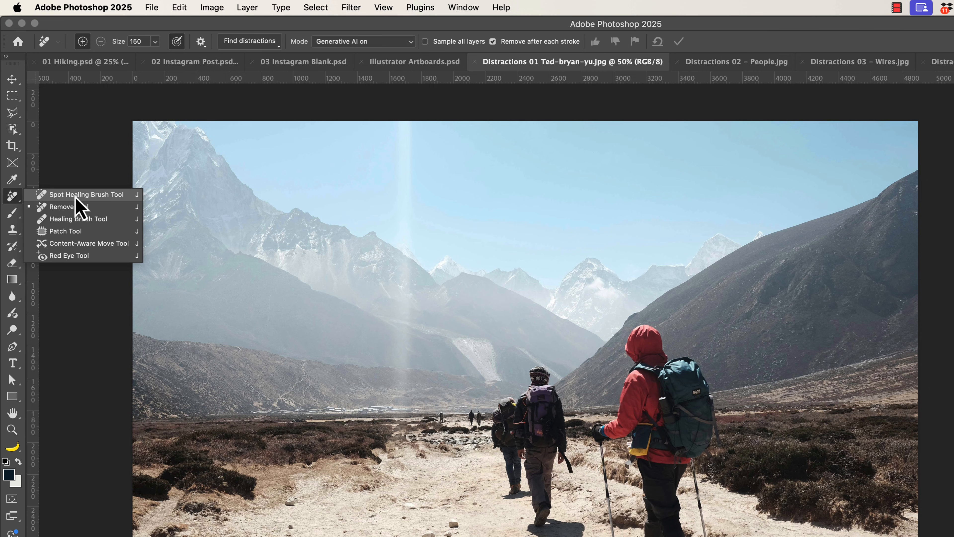
pyautogui.click(74, 208)
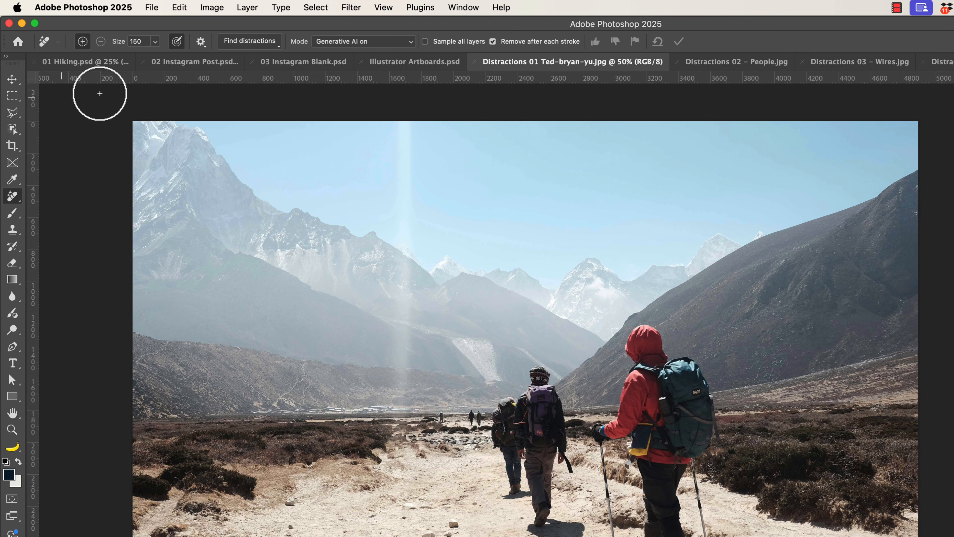
pyautogui.click(250, 41)
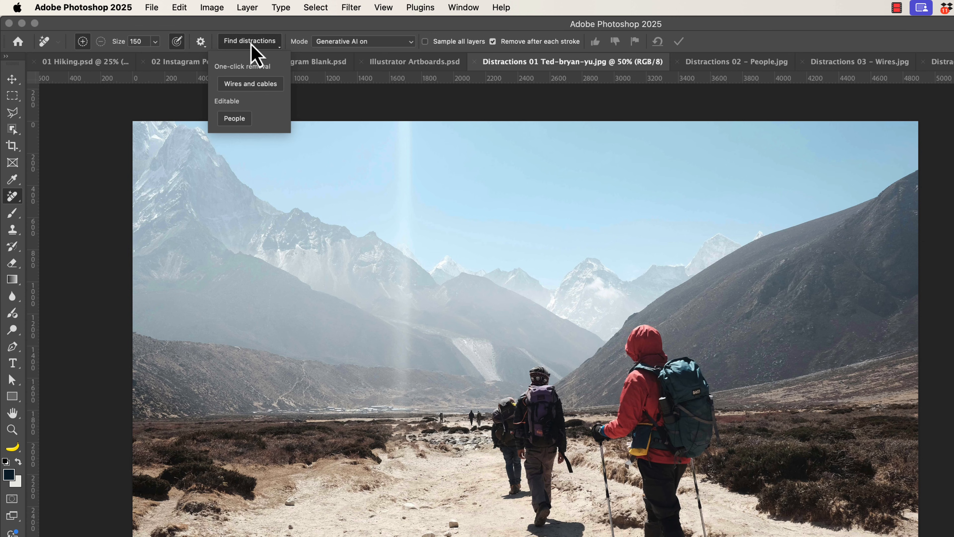
pyautogui.click(251, 44)
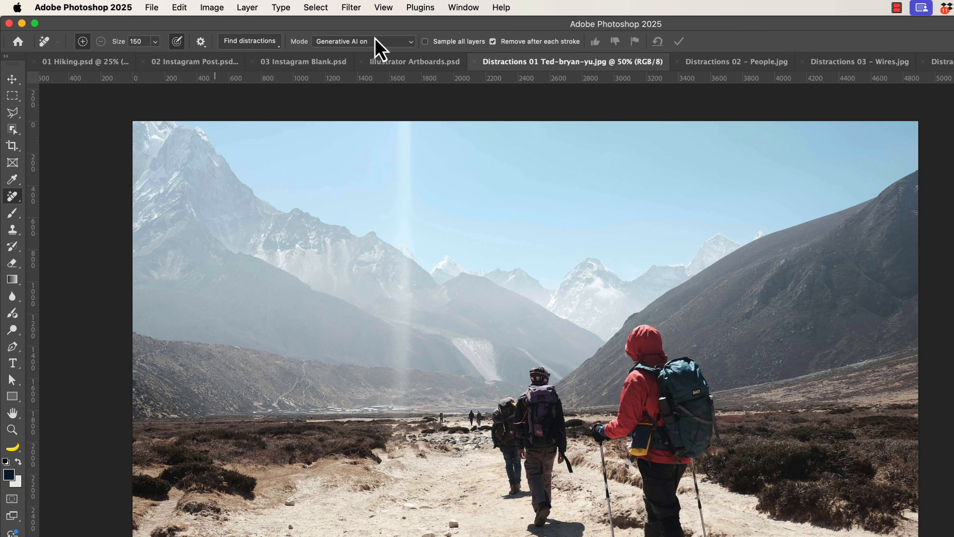
pyautogui.click(379, 46)
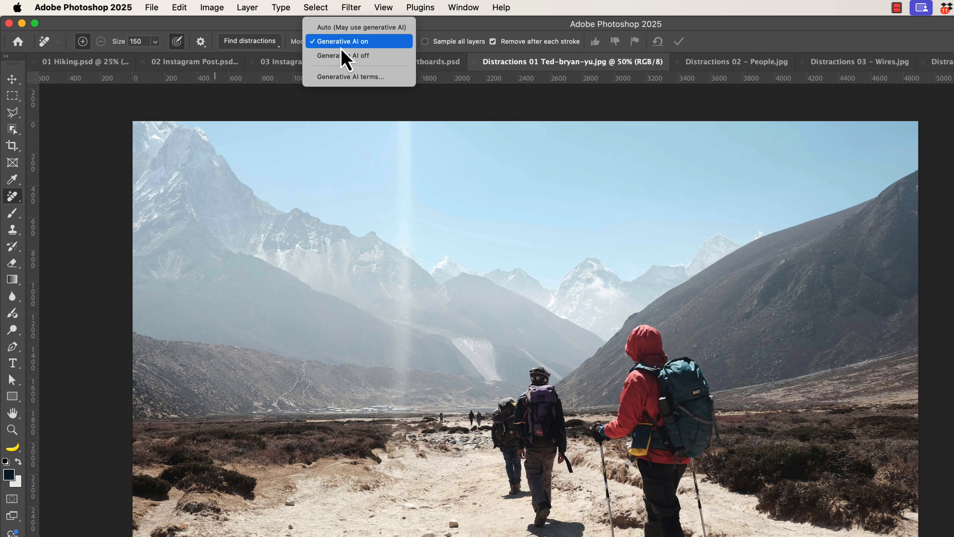
pyautogui.click(249, 34)
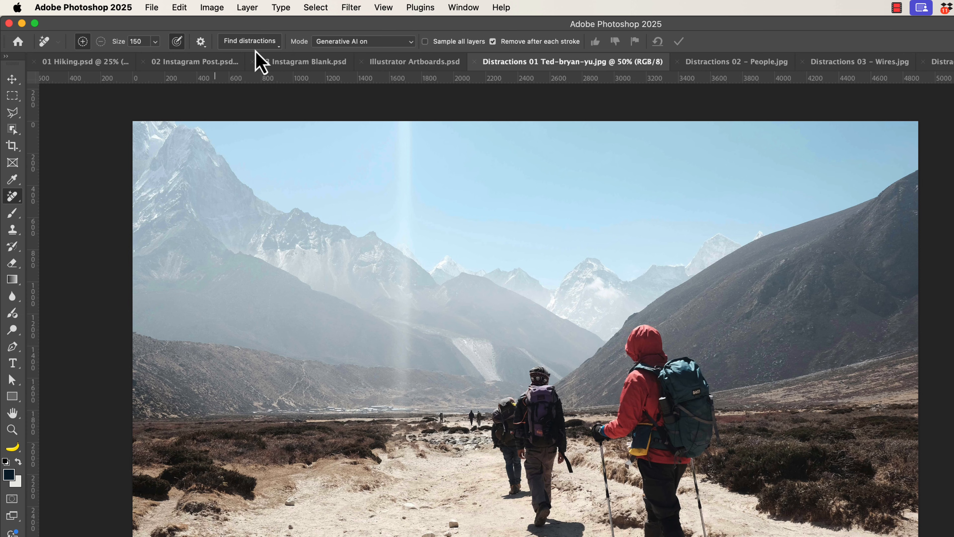
# Step: Detect the people in the mountain trail photo with Find distractions and remove all the marked hikers
pyautogui.click(248, 41)
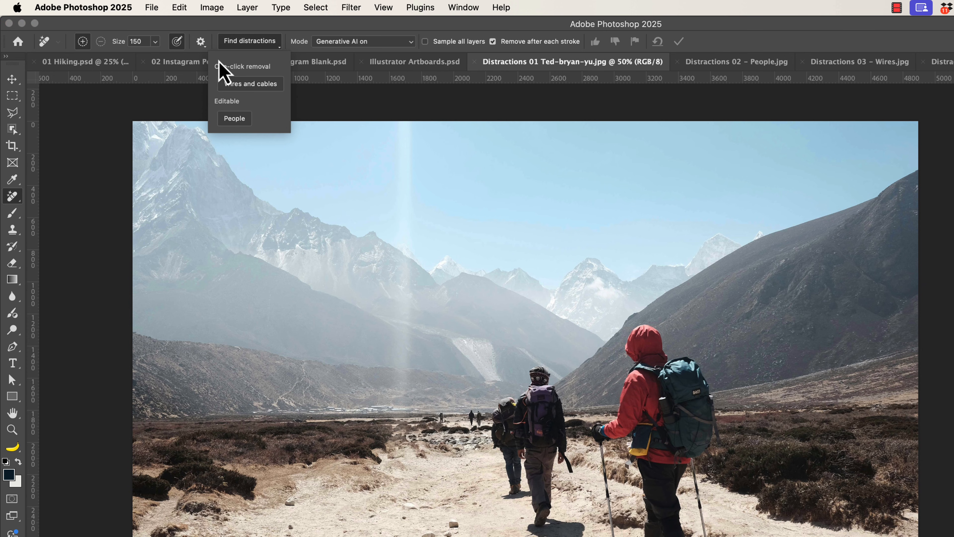
pyautogui.click(235, 118)
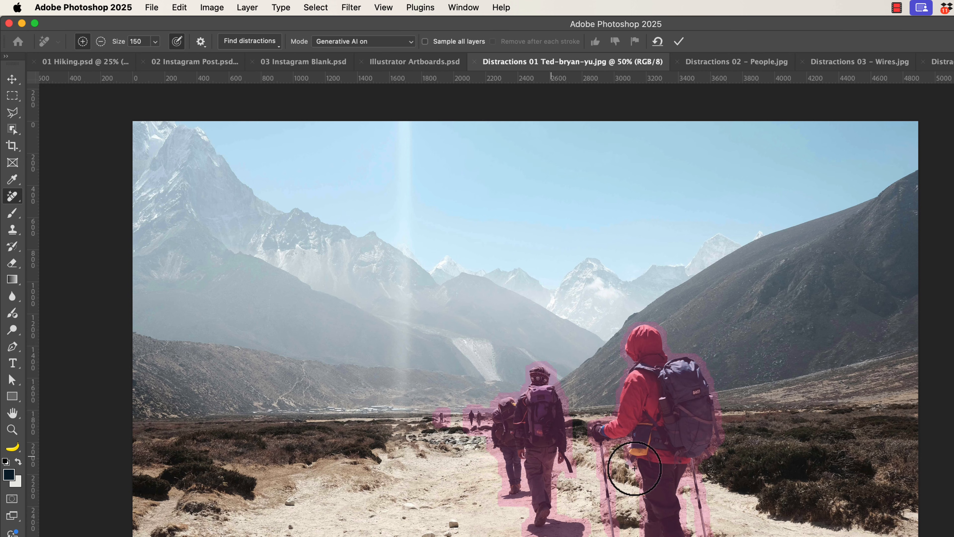
pyautogui.click(679, 42)
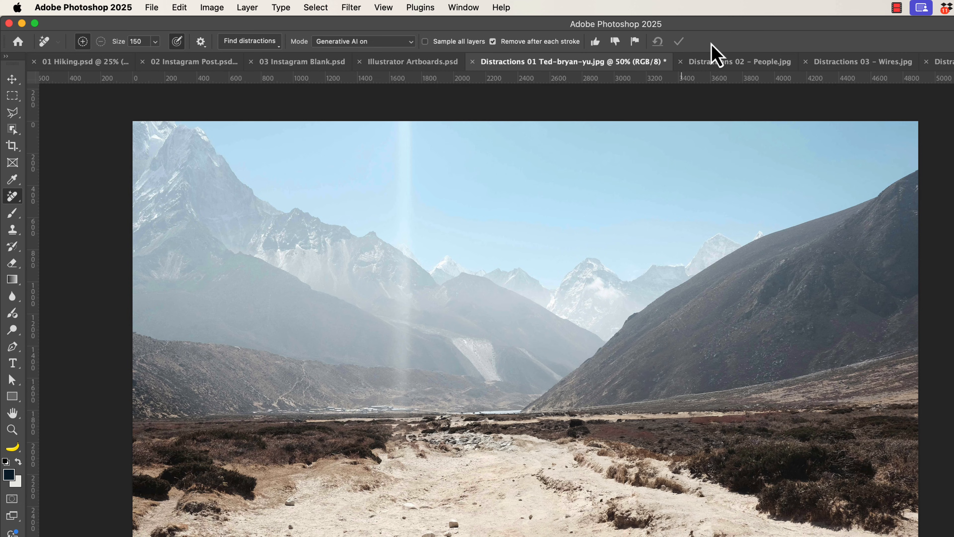
# Step: Switch to the Distractions 02 – People.jpg document
pyautogui.click(711, 66)
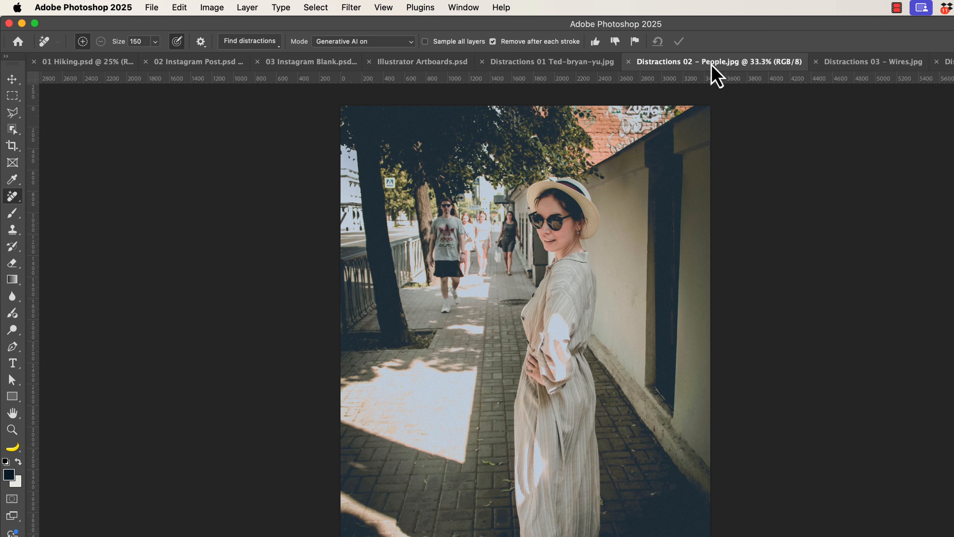
# Step: Try removing only the automatically detected background people behind the woman in the hat, and undo the removal
pyautogui.click(245, 42)
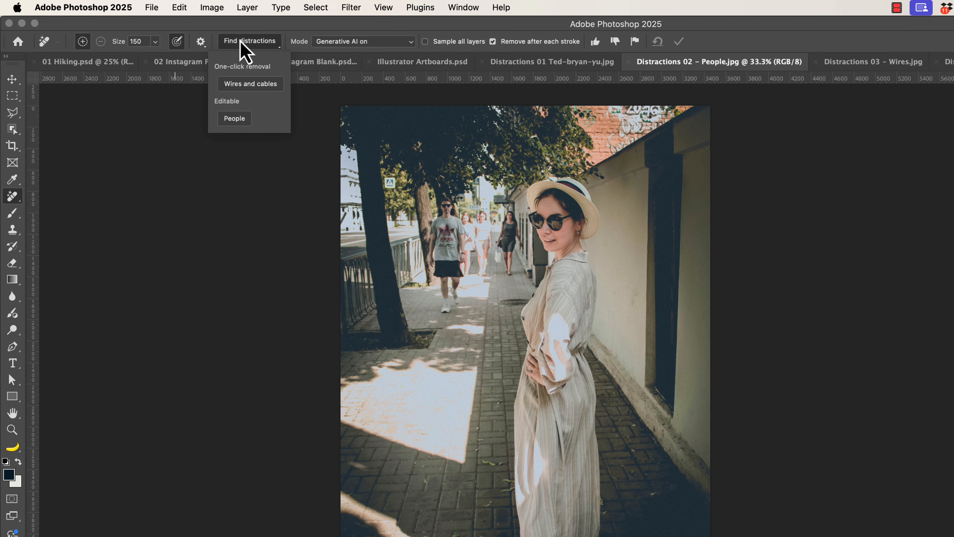
pyautogui.click(235, 118)
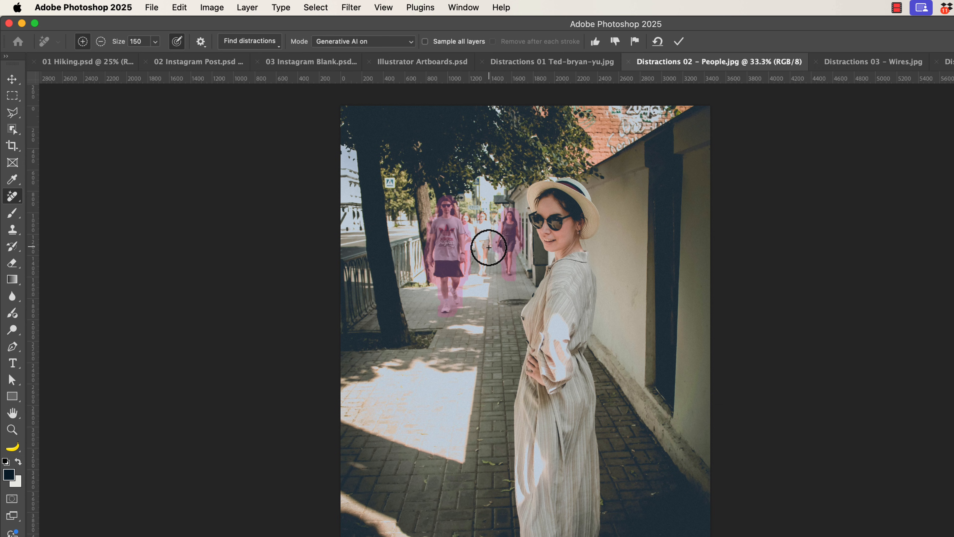
pyautogui.press('Return')
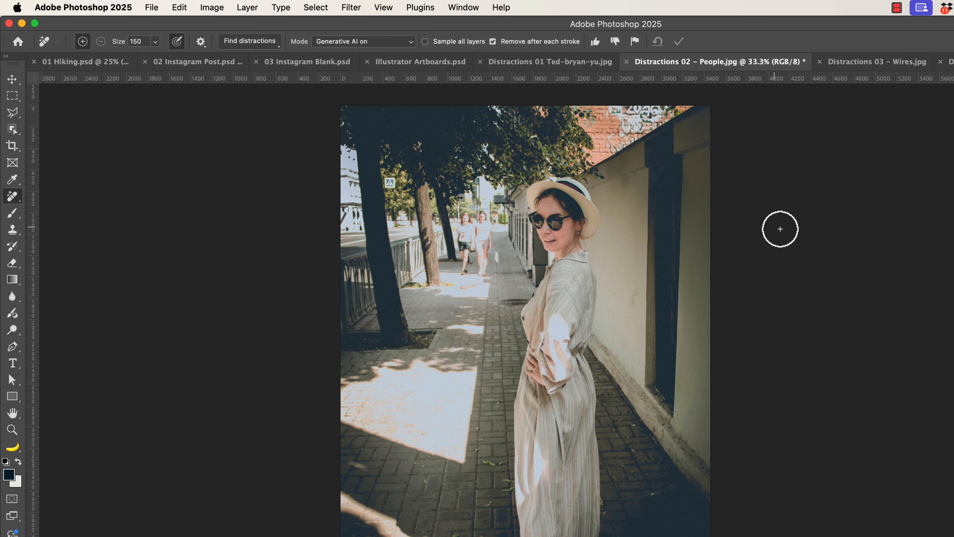
pyautogui.press('super+z')
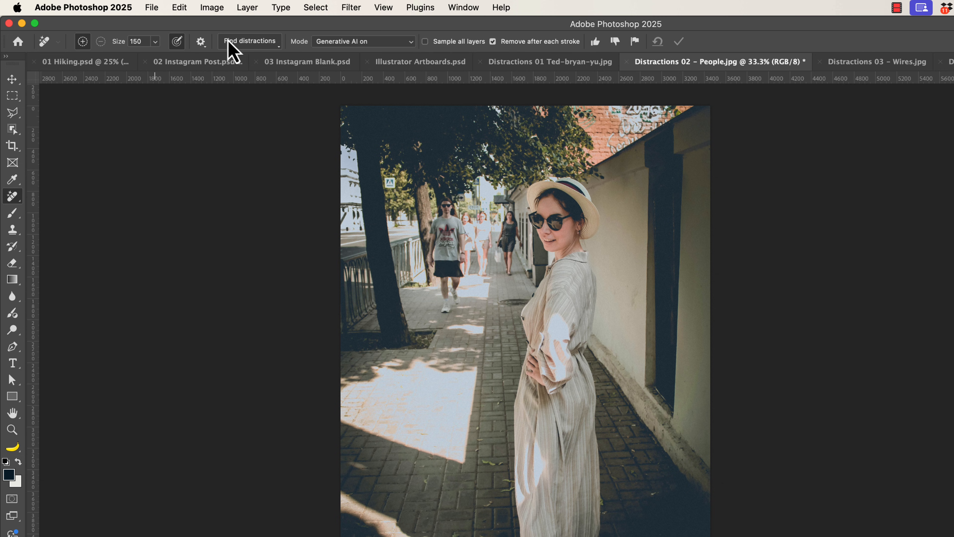
# Step: Detect the background people again, brush over the missed pedestrians in the middle of the sidewalk, and apply the removal
pyautogui.click(246, 42)
pyautogui.click(245, 118)
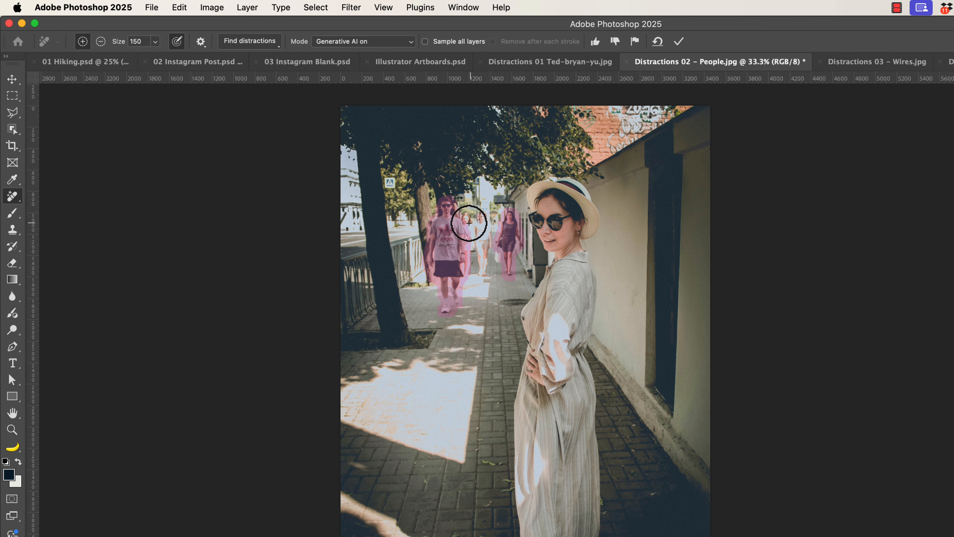
pyautogui.moveTo(463, 250)
pyautogui.mouseDown()
pyautogui.moveTo(466, 227)
pyautogui.moveTo(483, 216)
pyautogui.moveTo(480, 270)
pyautogui.moveTo(483, 227)
pyautogui.mouseUp()
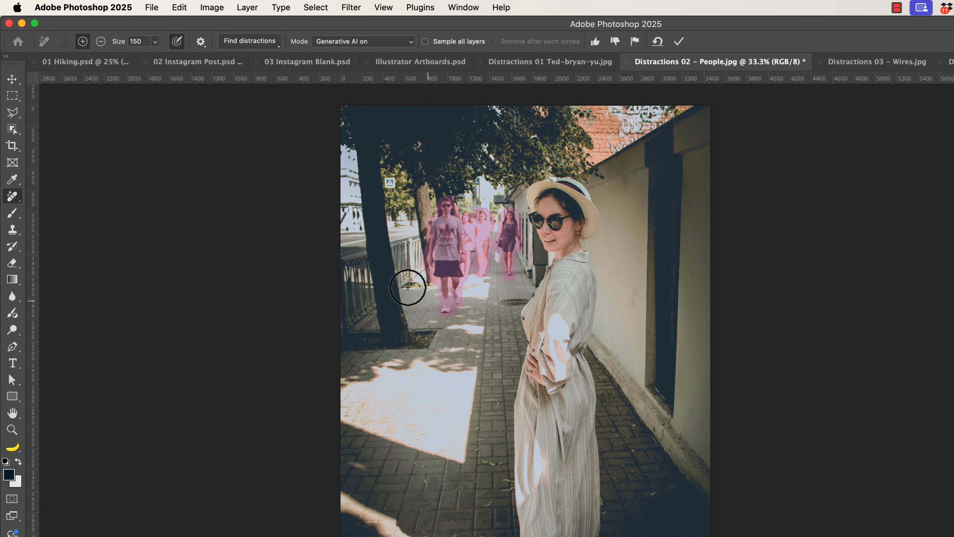
pyautogui.click(682, 46)
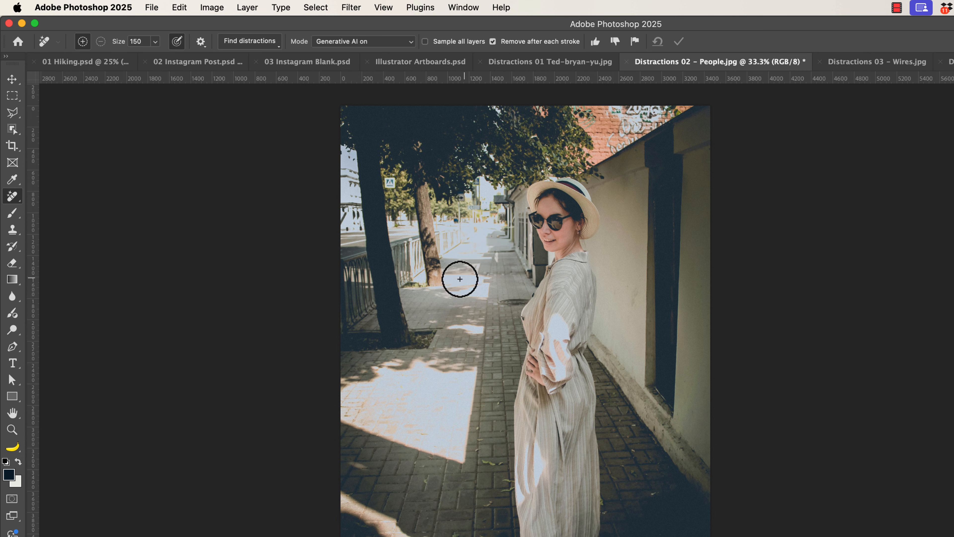
# Step: Remove the wires and cables from the foggy alley photo in Distractions 03 – Wires.jpg with Find distractions
pyautogui.click(871, 64)
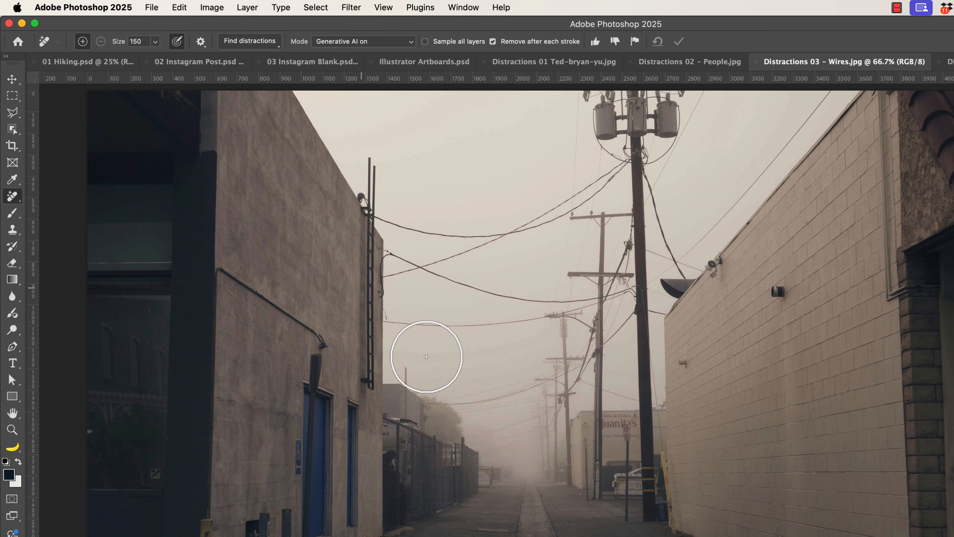
pyautogui.click(268, 46)
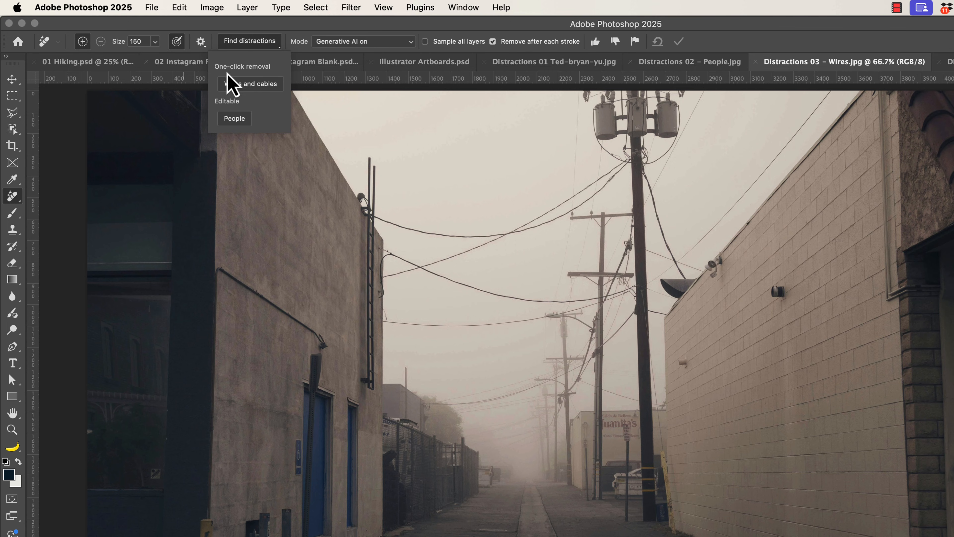
pyautogui.click(256, 89)
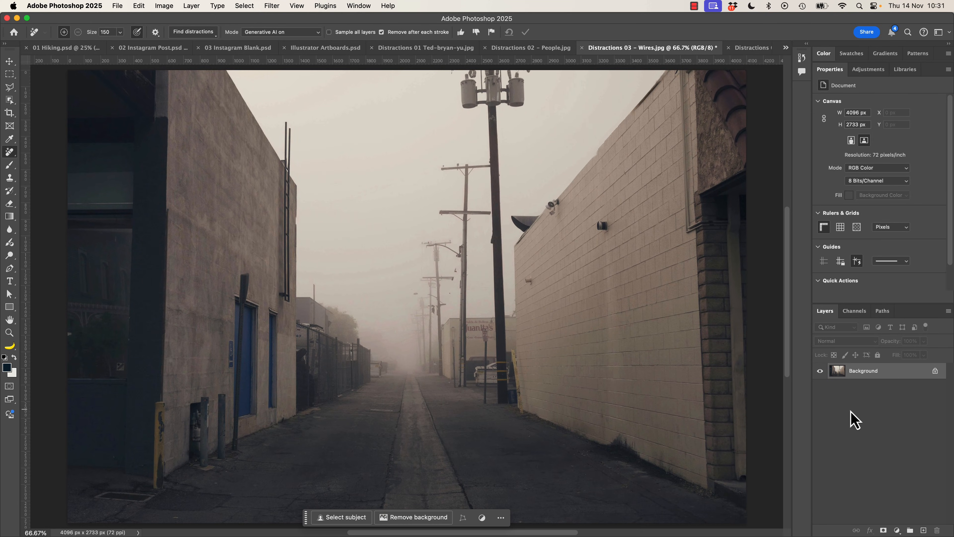
# Step: Add a new layer to the Distractions 04 clock tower photo and remove the wires and cables onto it, sampling all layers
pyautogui.click(746, 49)
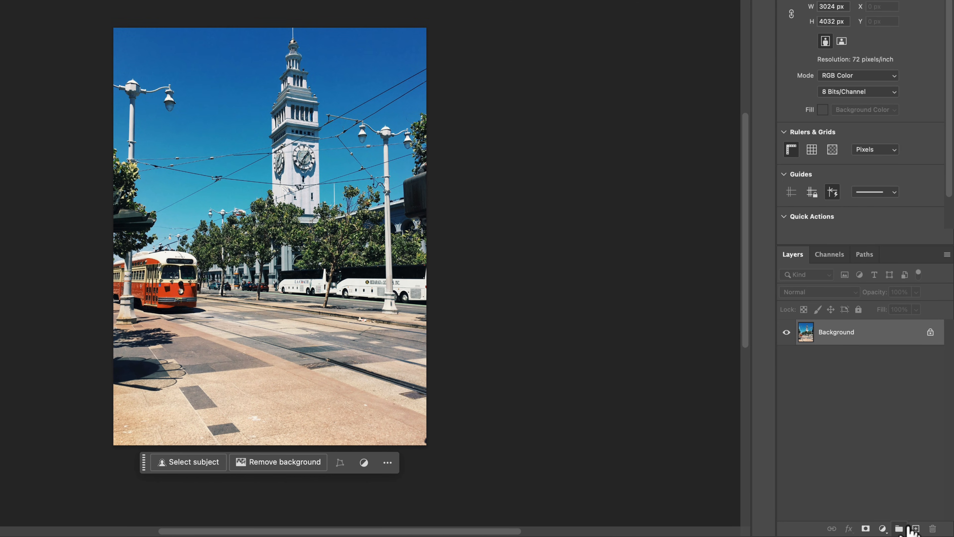
pyautogui.click(917, 528)
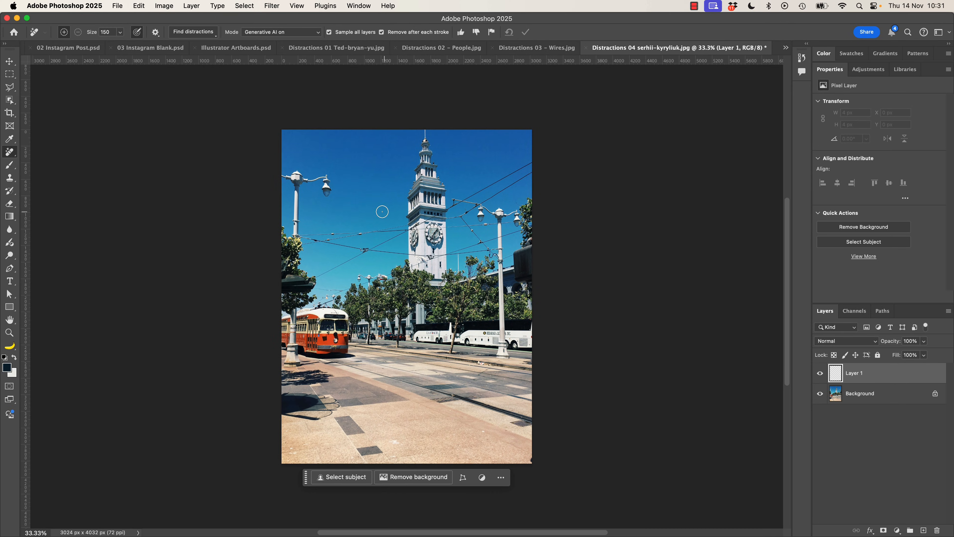
pyautogui.click(194, 31)
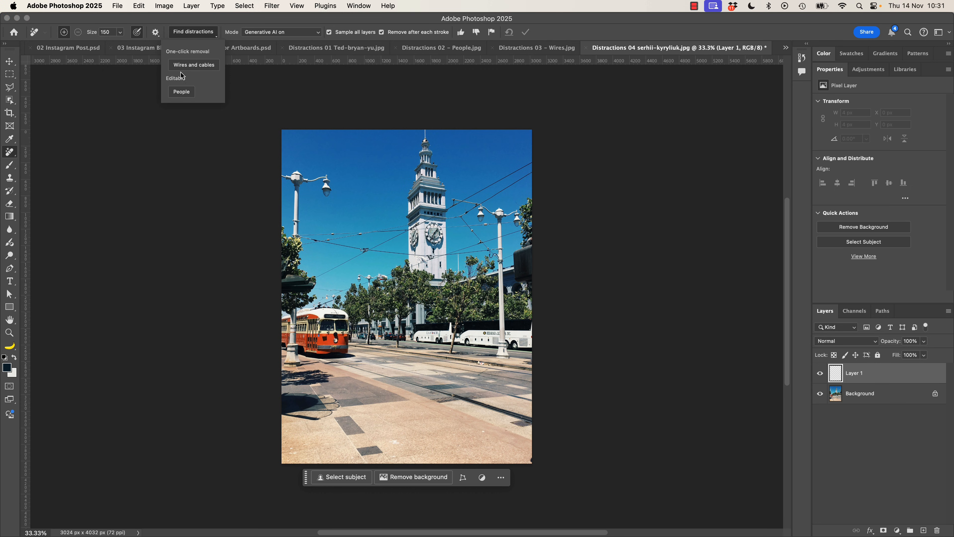
pyautogui.click(184, 69)
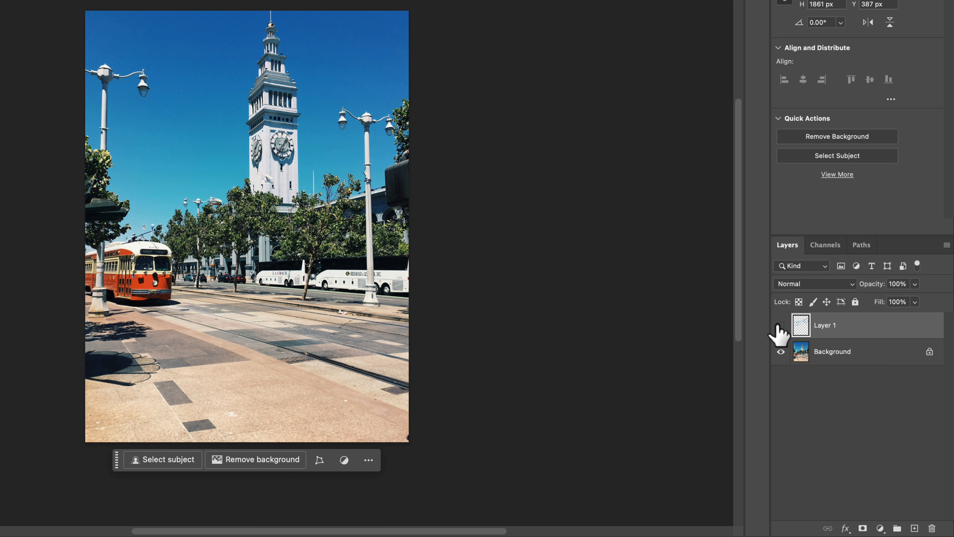
# Step: Toggle the visibility of Layer 1 to compare the clock tower photo with and without its wires
pyautogui.click(820, 373)
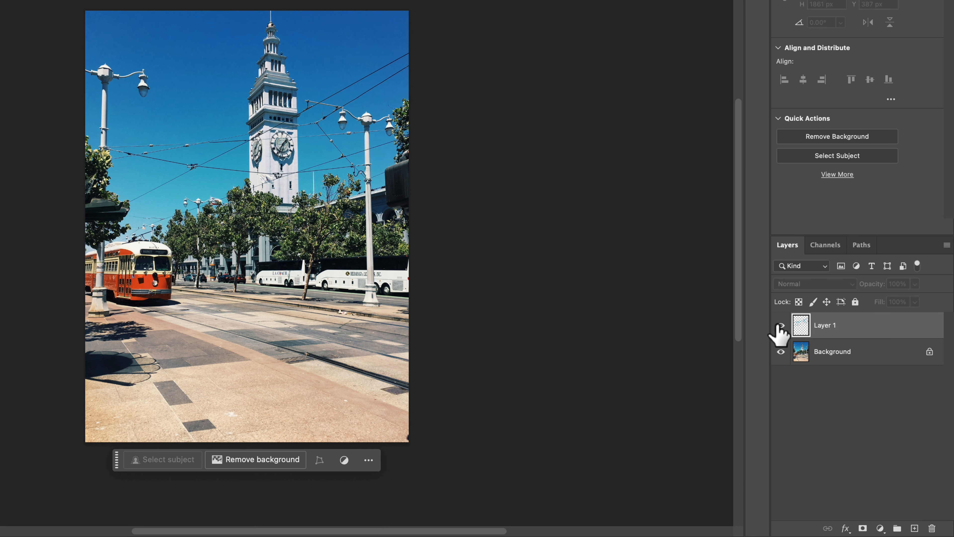
pyautogui.click(779, 325)
pyautogui.click(780, 326)
pyautogui.click(780, 326)
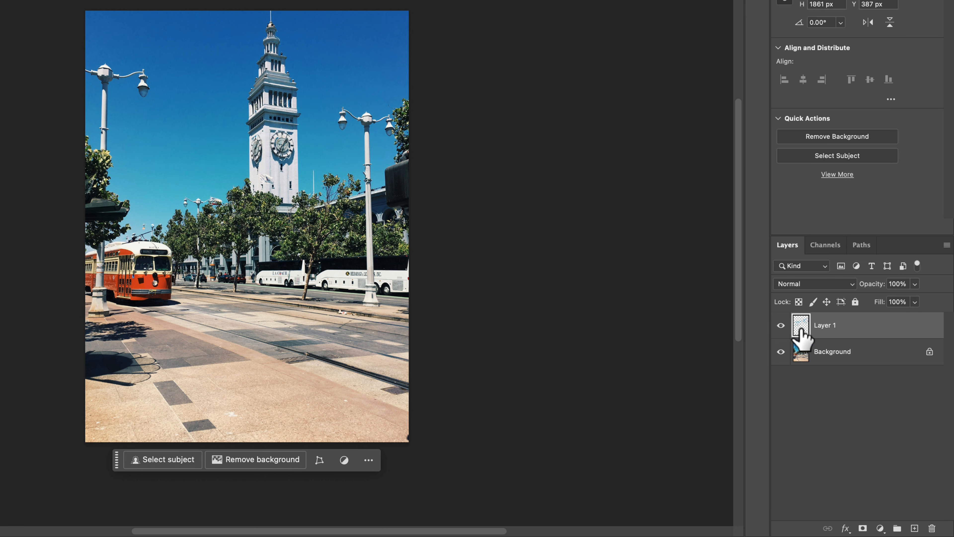
# Step: Try a layer mask on Layer 1 with a brush stroke in the sky, and undo both the stroke and the mask
pyautogui.click(862, 529)
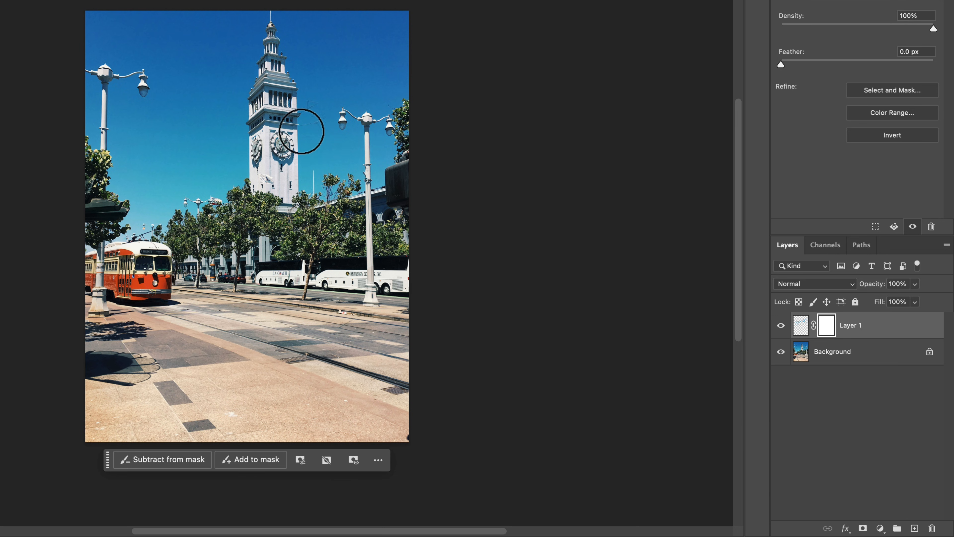
pyautogui.moveTo(206, 206)
pyautogui.mouseDown()
pyautogui.moveTo(121, 210)
pyautogui.moveTo(109, 199)
pyautogui.moveTo(124, 212)
pyautogui.moveTo(174, 223)
pyautogui.moveTo(219, 191)
pyautogui.mouseUp()
pyautogui.press('super+z')
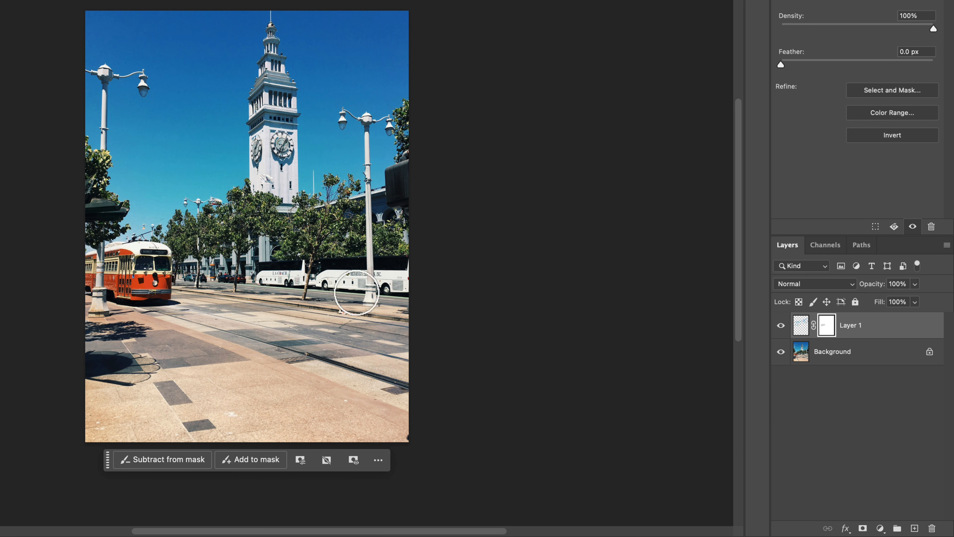
pyautogui.press('super+z')
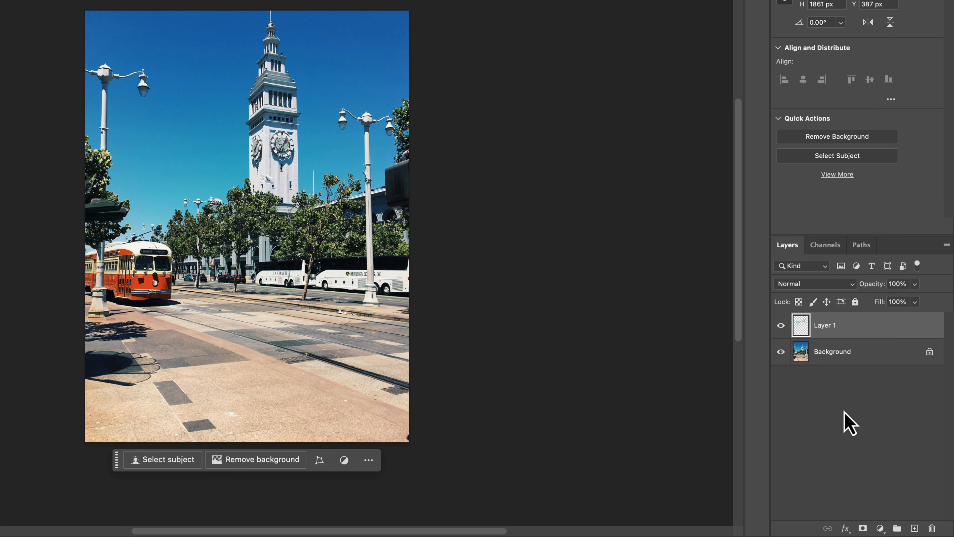
# Step: Hide and show Layer 1 once more to check the wire removal, and leave no layer selected
pyautogui.click(781, 327)
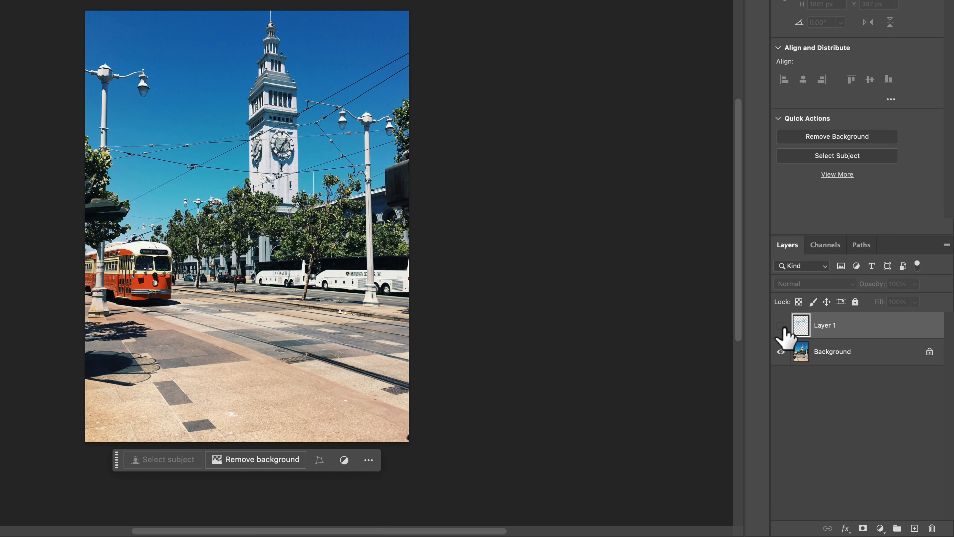
pyautogui.click(782, 328)
pyautogui.click(829, 438)
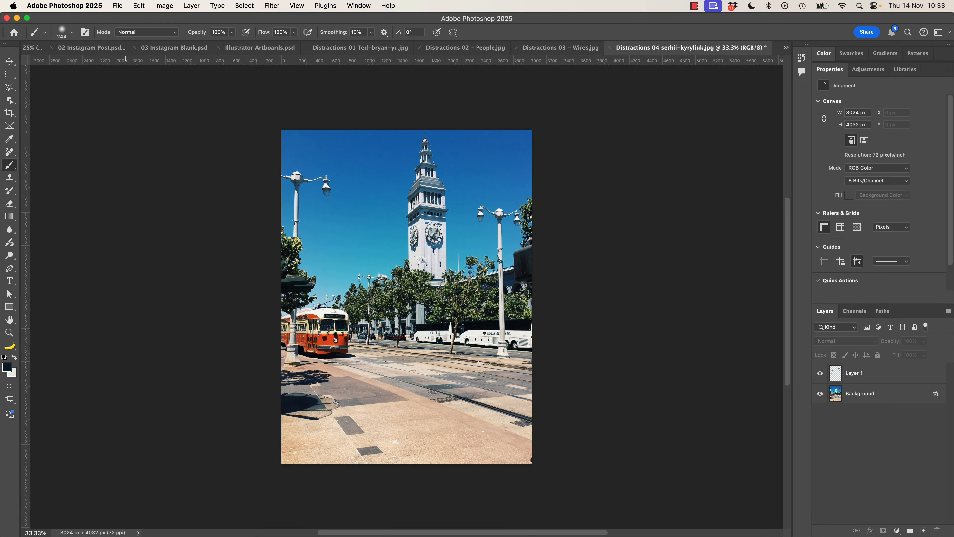
# Step: Switch to Finder and select 01 Hiking.psd in the Exercise Files folder
pyautogui.press('super+Tab')
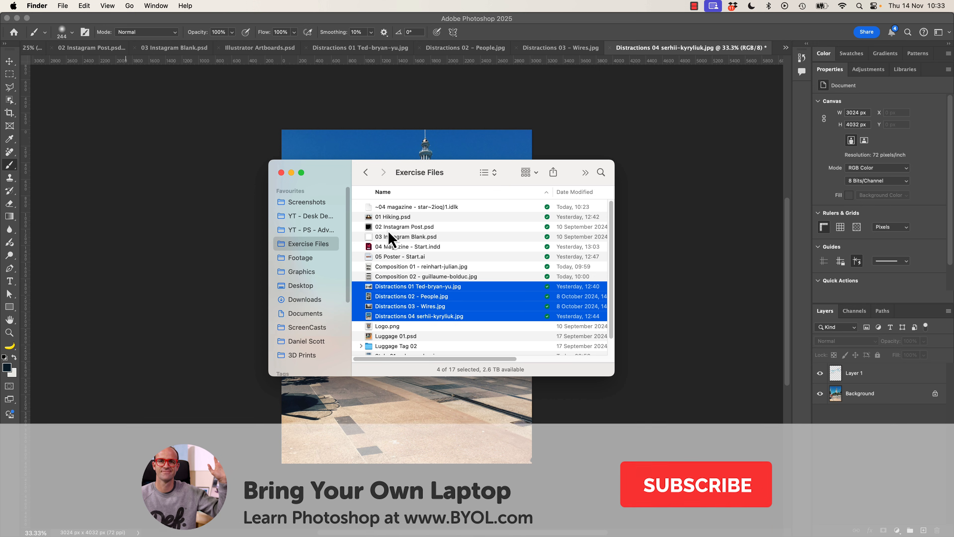
pyautogui.click(383, 208)
pyautogui.click(384, 217)
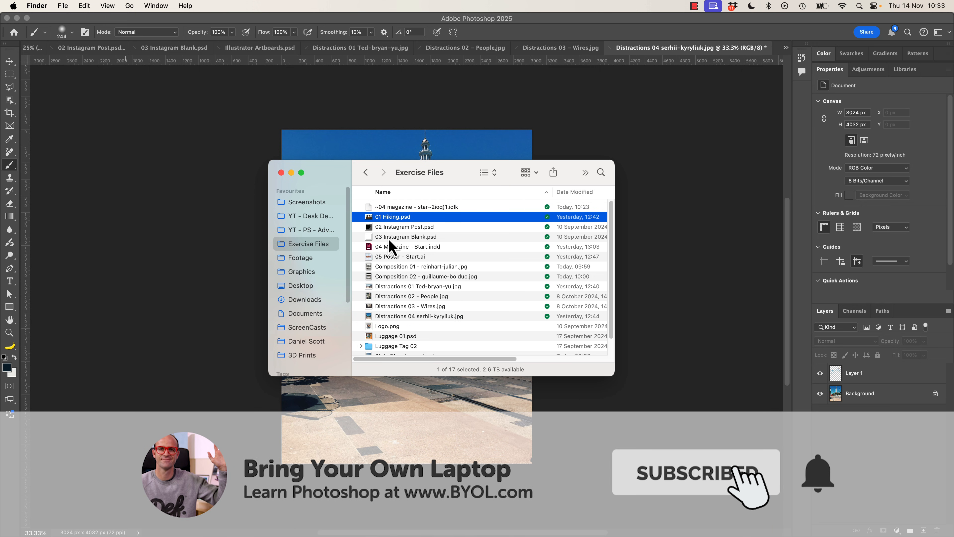
# Step: Select 01 Hiking.psd through 03 Instagram Blank.psd in Finder, and switch back to Photoshop with the 01 Hiking.psd document in front
pyautogui.keyDown('shift'); pyautogui.click(389, 237); pyautogui.keyUp('shift')
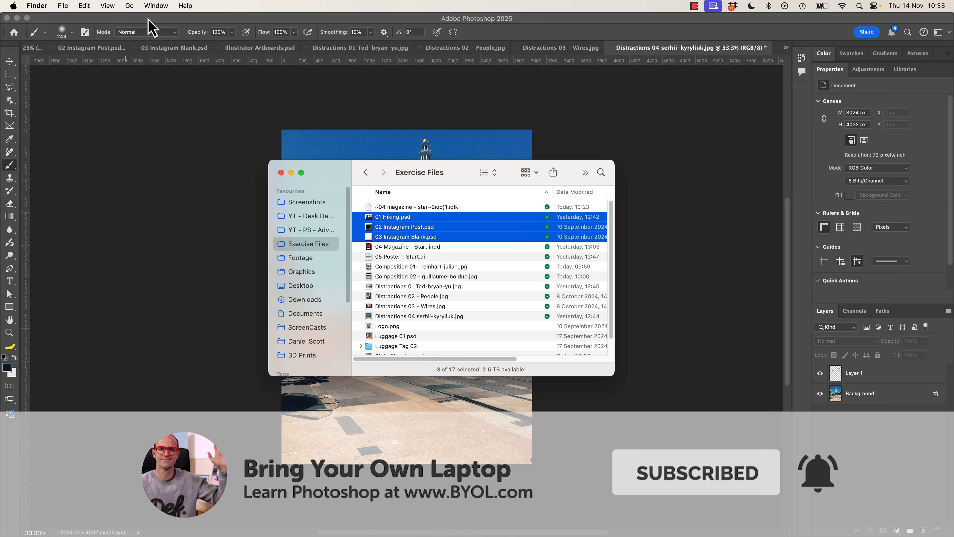
pyautogui.click(202, 22)
pyautogui.click(32, 49)
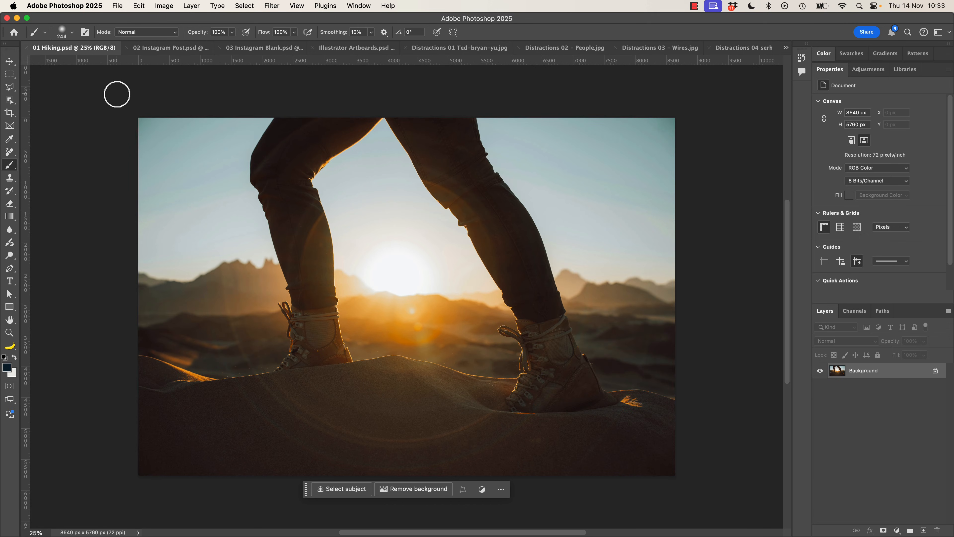
# Step: Cycle forward and back through the open documents to review them, ending on 01 Hiking.psd
pyautogui.hotkey('ctrl', 'Tab')
pyautogui.hotkey('ctrl', 'Tab')
pyautogui.hotkey('ctrl', 'Tab')
pyautogui.hotkey('ctrl', 'Tab')
pyautogui.hotkey('ctrl', 'Tab')
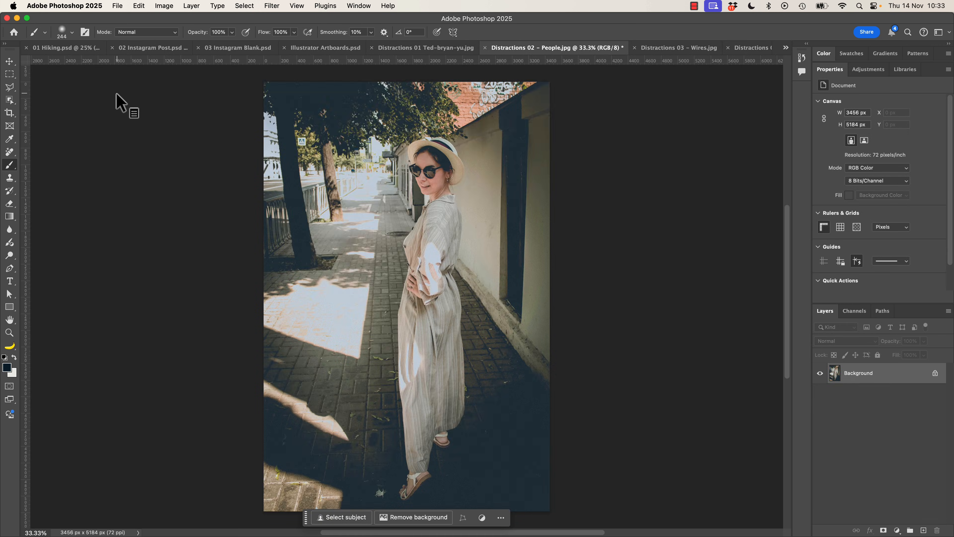
pyautogui.hotkey('ctrl', 'Tab')
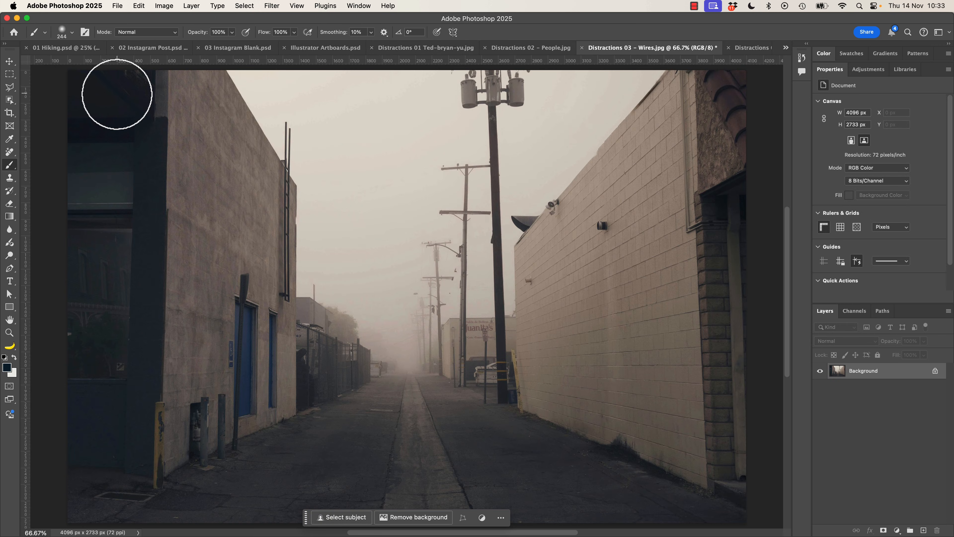
pyautogui.hotkey('ctrl', 'shift', 'Tab')
pyautogui.hotkey('ctrl', 'shift', 'Tab')
pyautogui.hotkey('ctrl', 'shift', 'Tab')
pyautogui.hotkey('ctrl', 'shift', 'Tab')
pyautogui.hotkey('ctrl', 'shift', 'Tab')
pyautogui.hotkey('ctrl', 'shift', 'Tab')
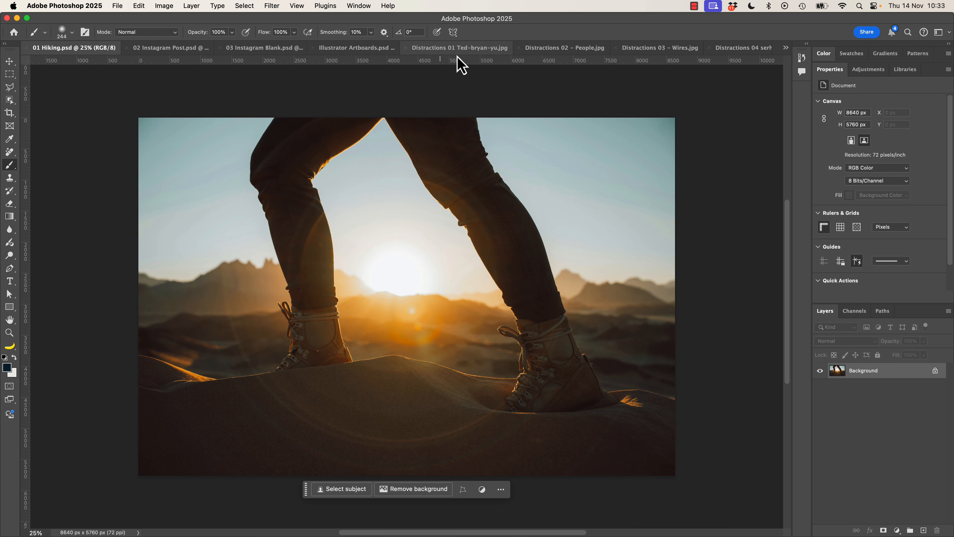
pyautogui.hotkey('ctrl', 'Tab')
pyautogui.hotkey('ctrl', 'Tab')
pyautogui.hotkey('ctrl', 'Tab')
pyautogui.hotkey('ctrl', 'Tab')
pyautogui.hotkey('ctrl', 'Tab')
pyautogui.hotkey('ctrl', 'Tab')
pyautogui.hotkey('ctrl', 'Tab')
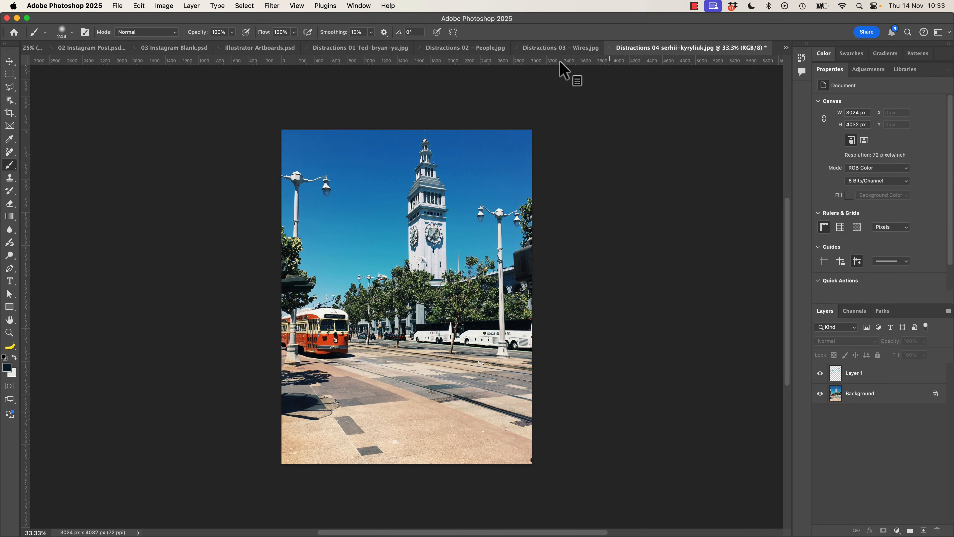
pyautogui.hotkey('ctrl', 'Tab')
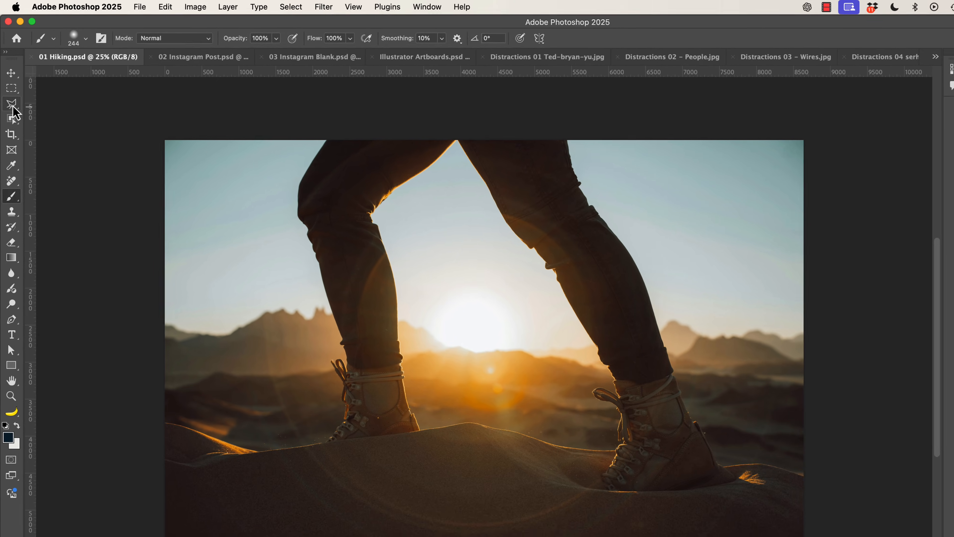
# Step: Look at the lasso and object selection tool groups, and make the Selection Brush Tool active
pyautogui.click(13, 106)
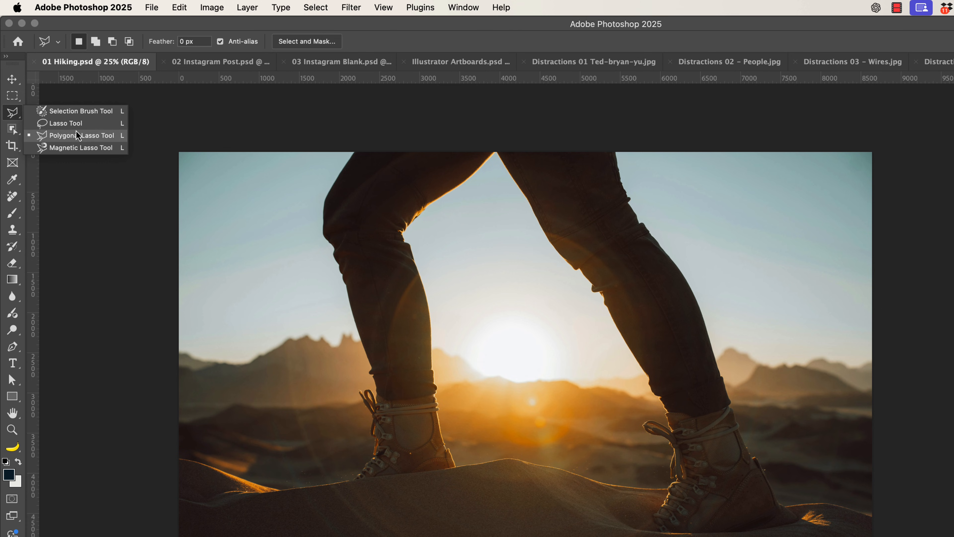
pyautogui.click(73, 125)
pyautogui.click(8, 132)
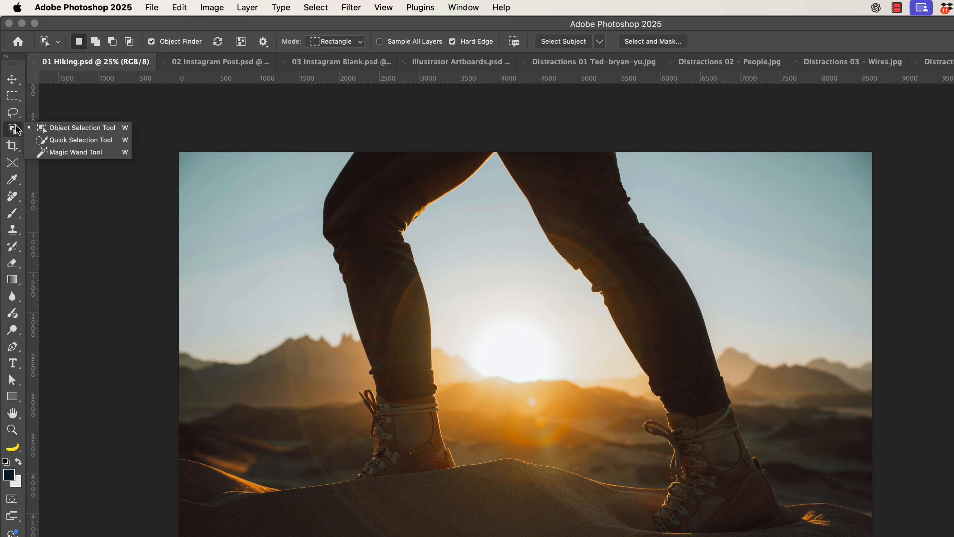
pyautogui.click(17, 126)
pyautogui.click(15, 114)
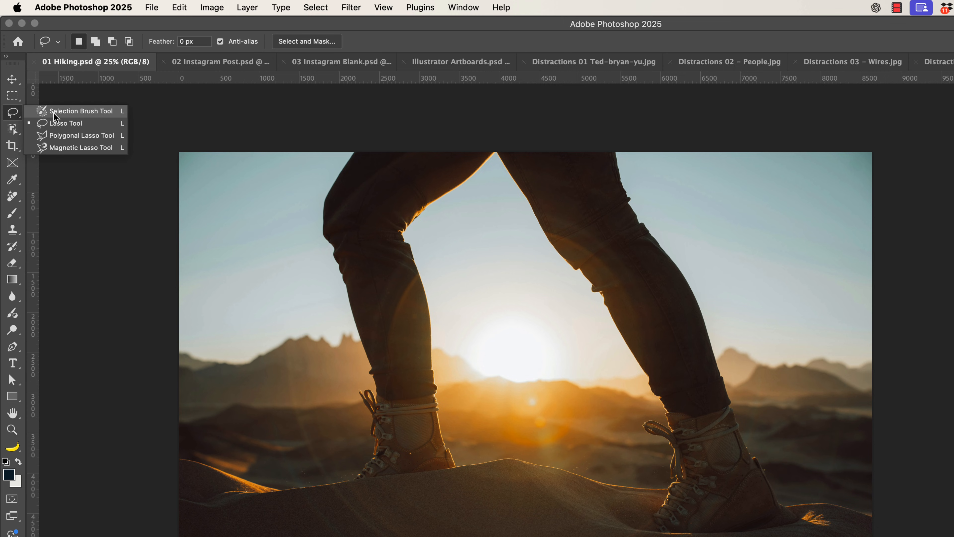
pyautogui.click(88, 116)
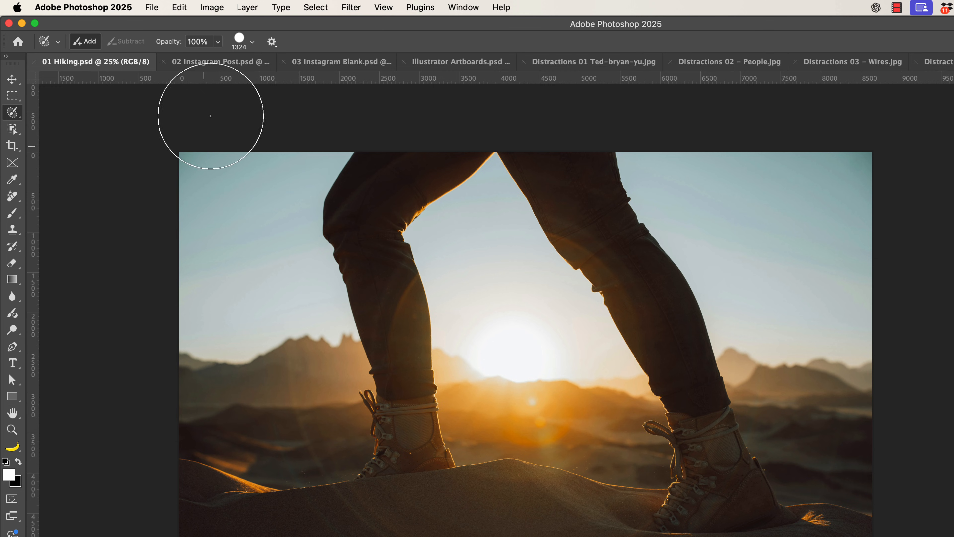
pyautogui.click(315, 8)
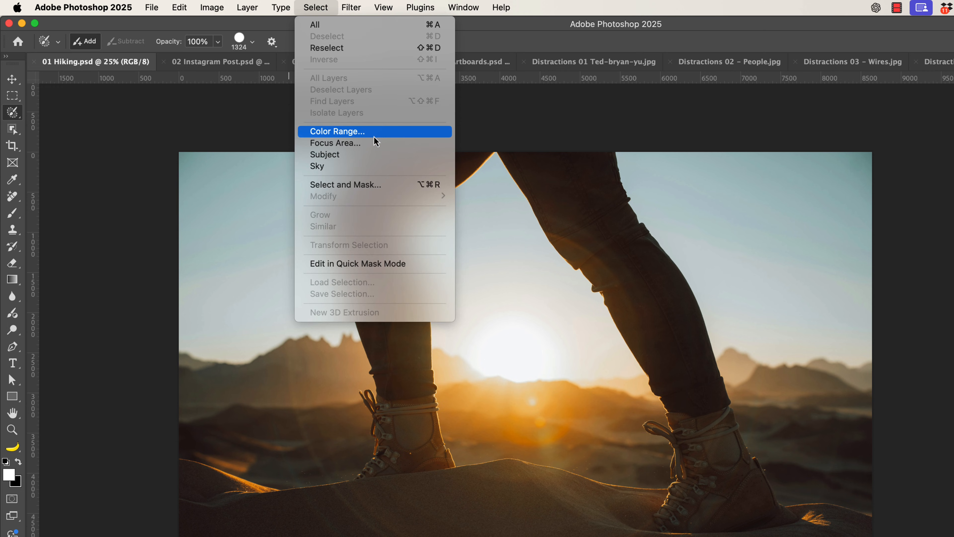
pyautogui.click(308, 9)
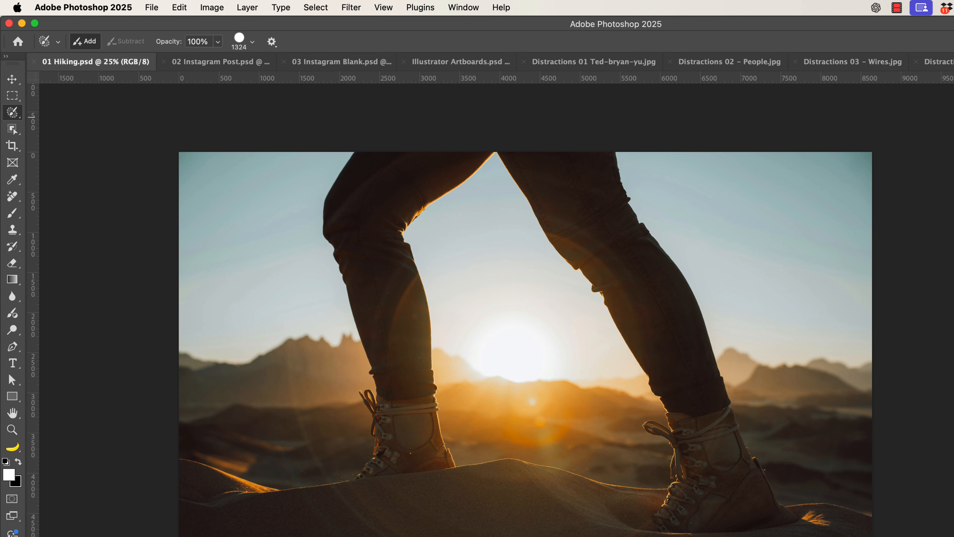
pyautogui.rightClick(15, 115)
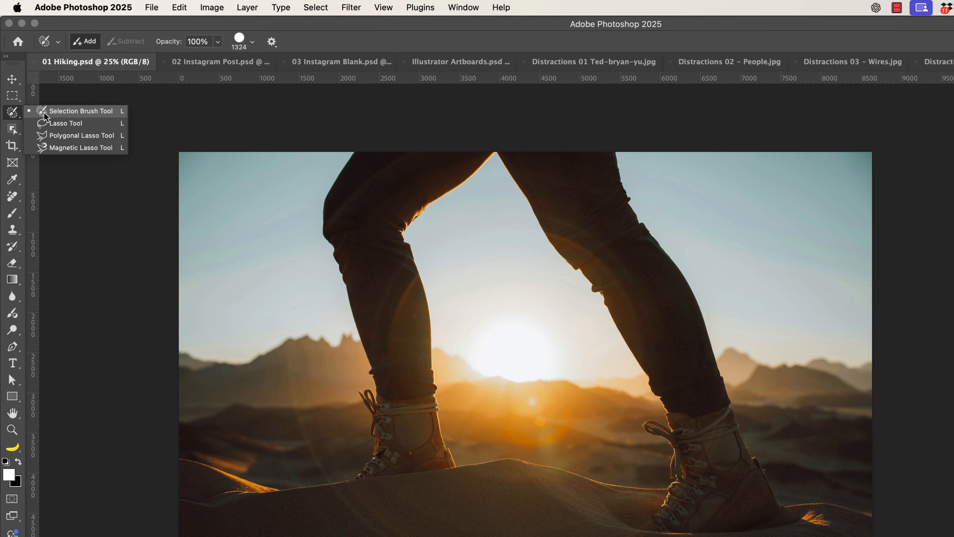
pyautogui.click(65, 113)
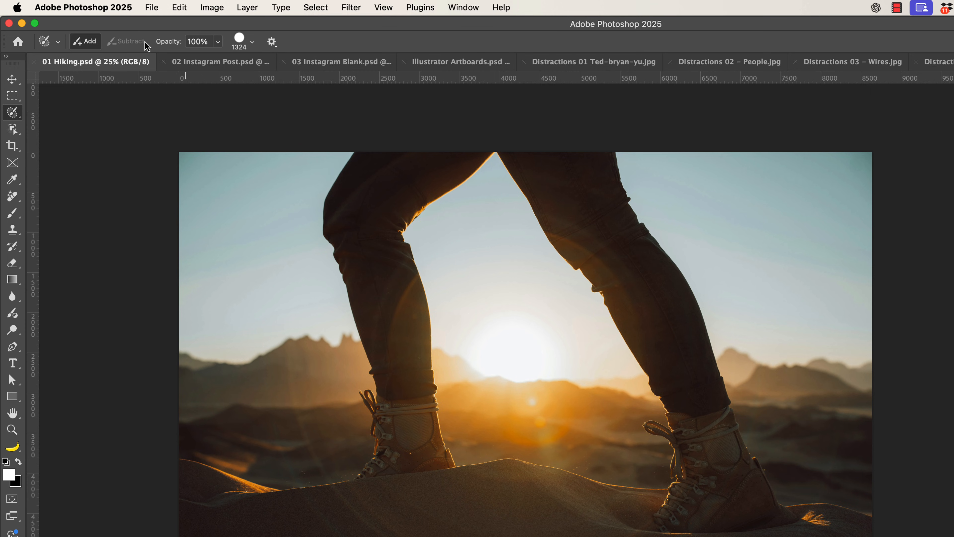
# Step: Set the Selection Brush size to 150 px and enlarge it gradually to 700 px
pyautogui.click(252, 42)
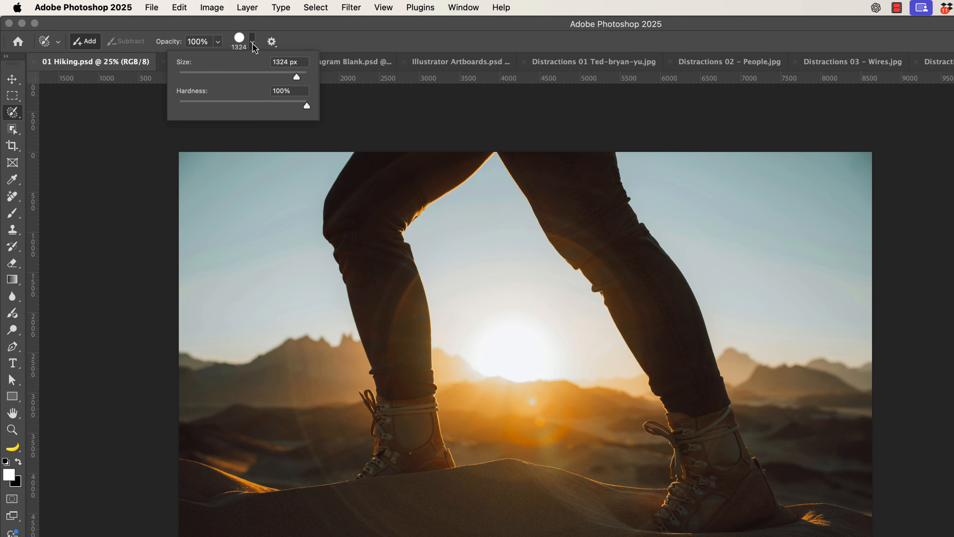
pyautogui.moveTo(276, 77); pyautogui.dragTo(251, 77)
pyautogui.click(256, 43)
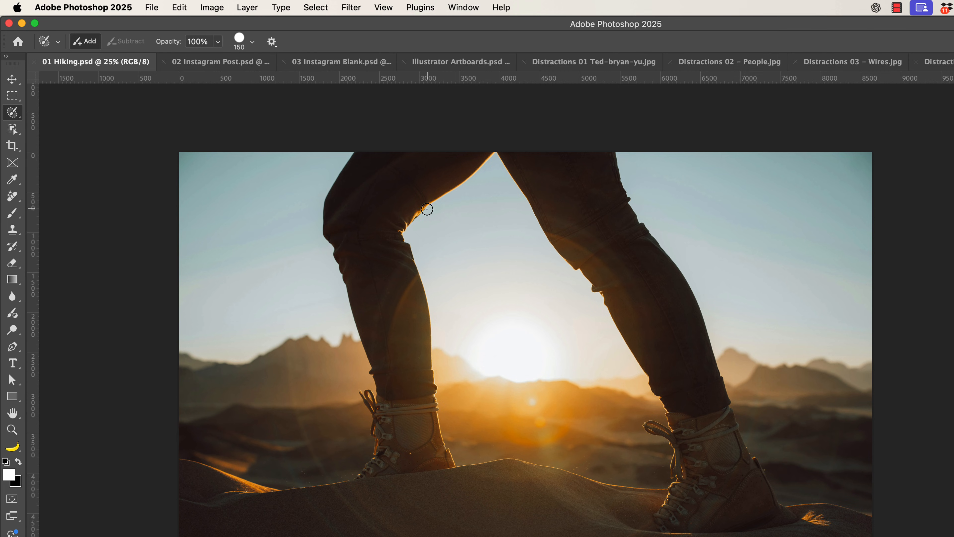
pyautogui.press(']')
pyautogui.press(']')
pyautogui.press(']')
pyautogui.press(']')
pyautogui.press(']')
pyautogui.press(']')
pyautogui.press(']')
pyautogui.press(']')
pyautogui.press(']')
pyautogui.press(']')
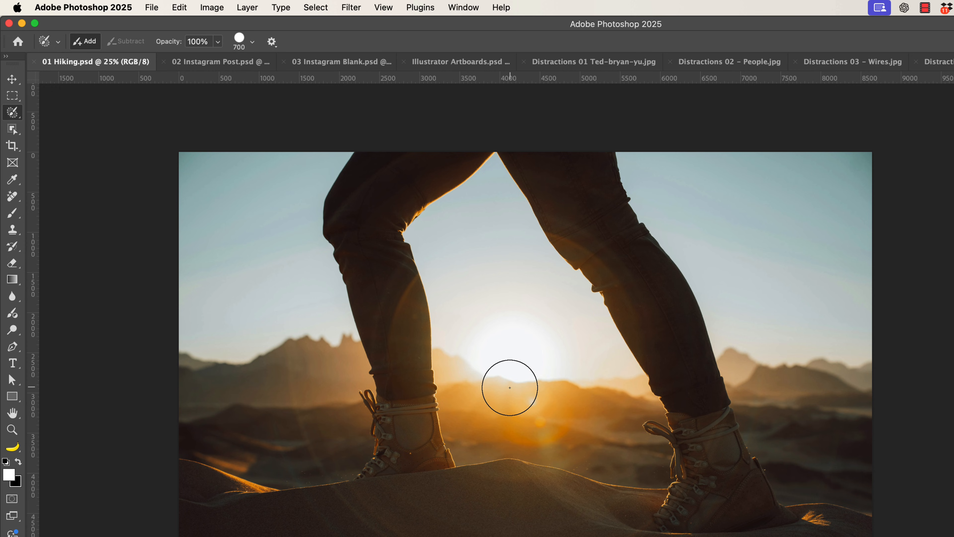
# Step: Resize the Selection Brush to about 1326 px and paint a selection over both trouser legs down to the boots
pyautogui.moveTo(468, 347)
pyautogui.mouseDown()
pyautogui.moveTo(537, 355)
pyautogui.moveTo(436, 358)
pyautogui.moveTo(541, 353)
pyautogui.moveTo(581, 377)
pyautogui.moveTo(517, 391)
pyautogui.moveTo(598, 388)
pyautogui.moveTo(549, 394)
pyautogui.moveTo(549, 374)
pyautogui.mouseUp()
pyautogui.moveTo(554, 329)
pyautogui.mouseDown()
pyautogui.moveTo(426, 341)
pyautogui.moveTo(717, 340)
pyautogui.mouseUp()
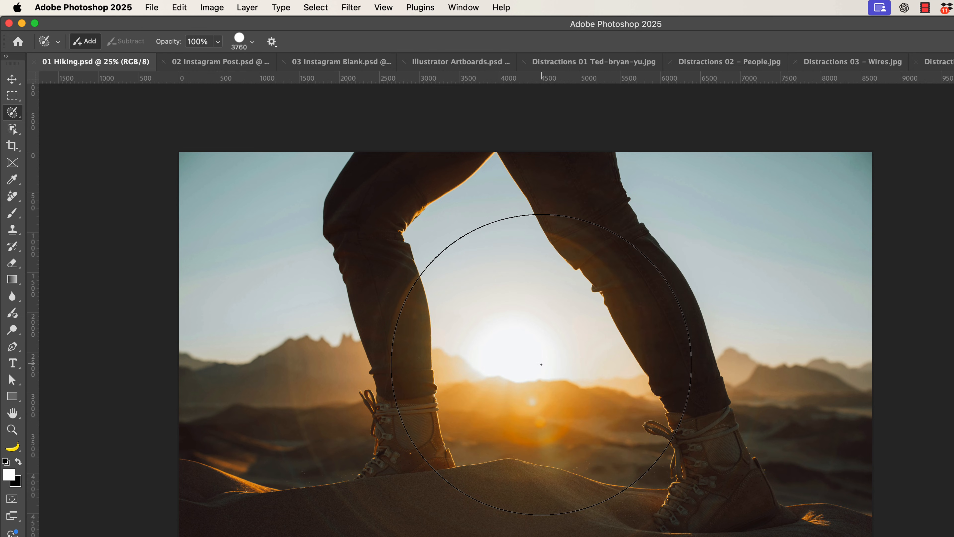
pyautogui.moveTo(490, 351)
pyautogui.mouseDown()
pyautogui.moveTo(541, 353)
pyautogui.moveTo(297, 363)
pyautogui.moveTo(463, 367)
pyautogui.moveTo(454, 368)
pyautogui.mouseUp()
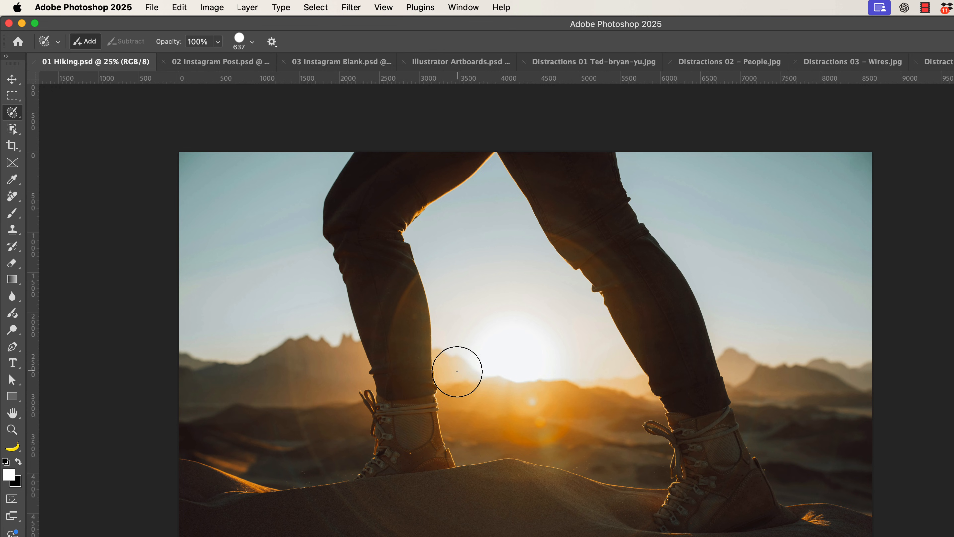
pyautogui.moveTo(468, 370)
pyautogui.mouseDown()
pyautogui.moveTo(457, 388)
pyautogui.moveTo(406, 380)
pyautogui.moveTo(414, 381)
pyautogui.mouseUp()
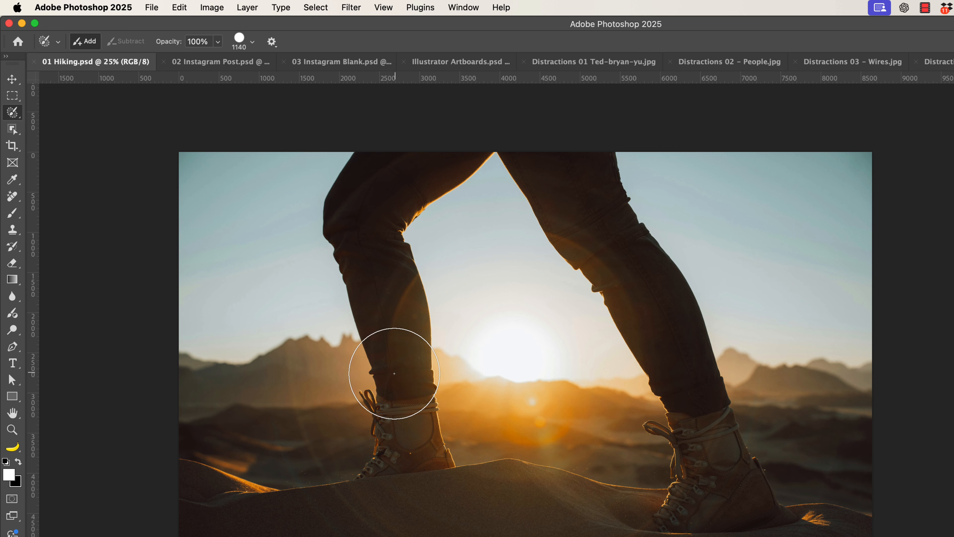
pyautogui.moveTo(394, 373)
pyautogui.mouseDown()
pyautogui.moveTo(407, 359)
pyautogui.moveTo(369, 245)
pyautogui.moveTo(437, 164)
pyautogui.moveTo(405, 171)
pyautogui.moveTo(580, 150)
pyautogui.moveTo(581, 203)
pyautogui.moveTo(686, 347)
pyautogui.moveTo(579, 203)
pyautogui.moveTo(639, 312)
pyautogui.mouseUp()
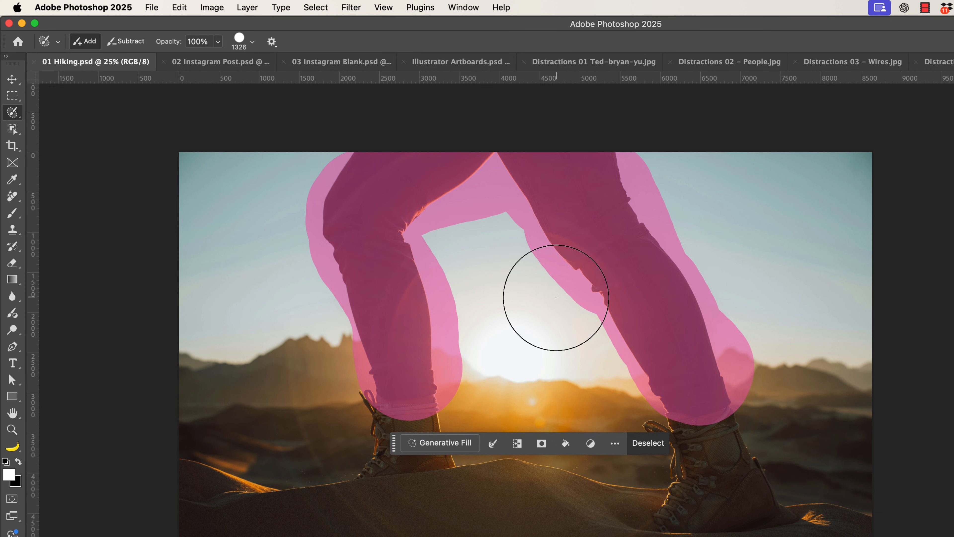
# Step: Run Generative Fill on the painted leg selection with the prompt "shorts with turquoise socks"
pyautogui.rightClick(12, 111)
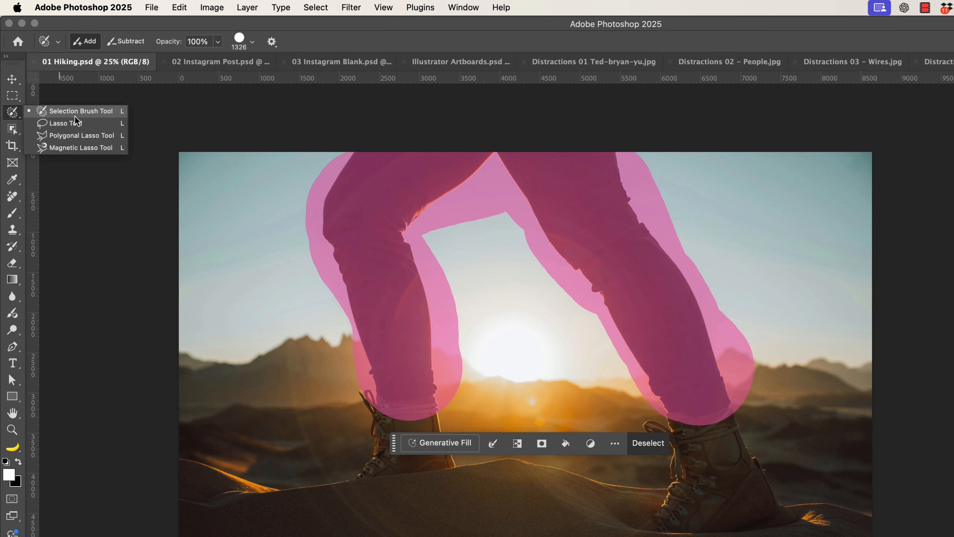
pyautogui.click(44, 111)
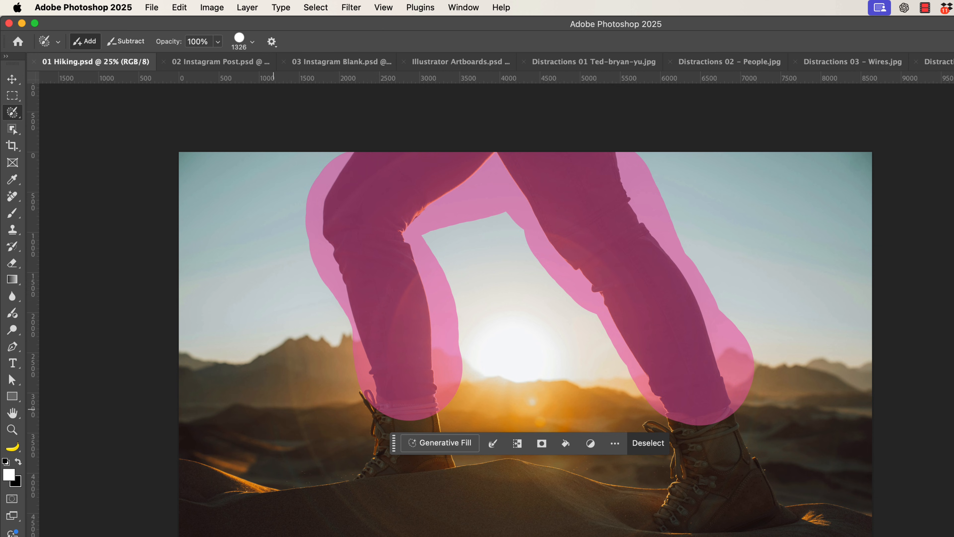
pyautogui.click(453, 448)
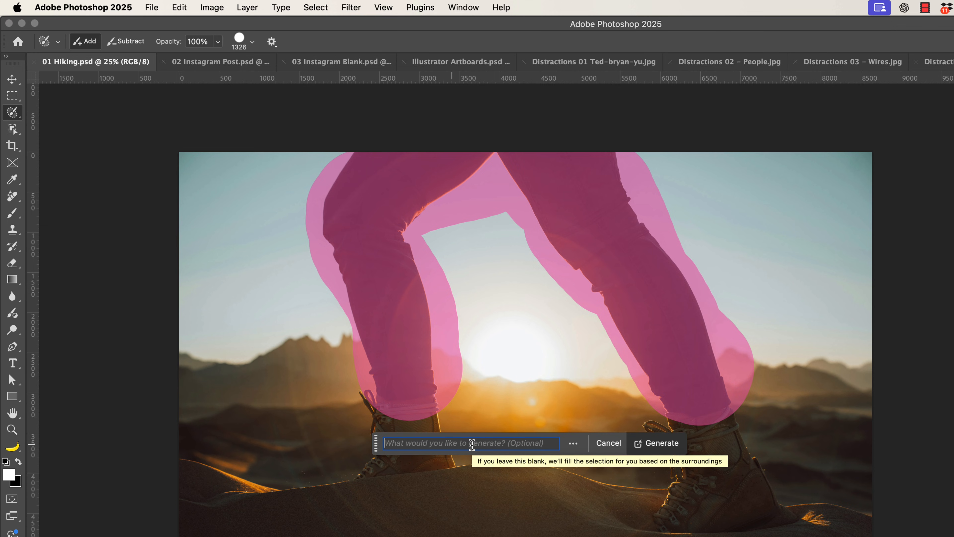
pyautogui.write('shorts ')
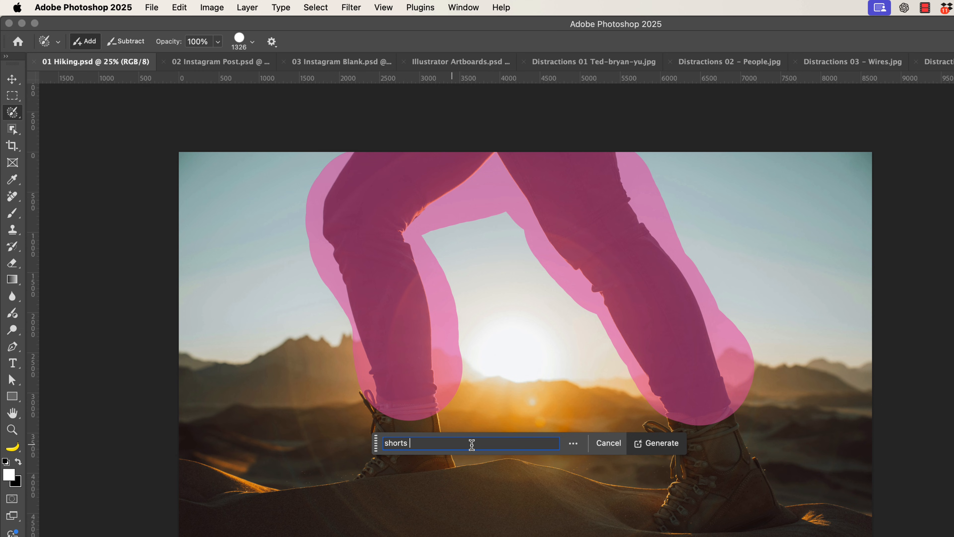
pyautogui.write('with turquoise socks')
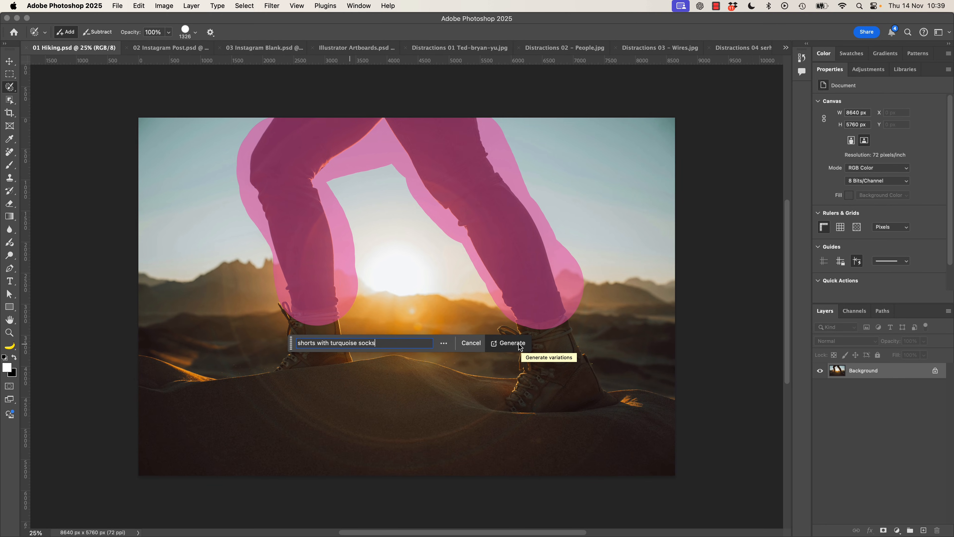
pyautogui.click(668, 444)
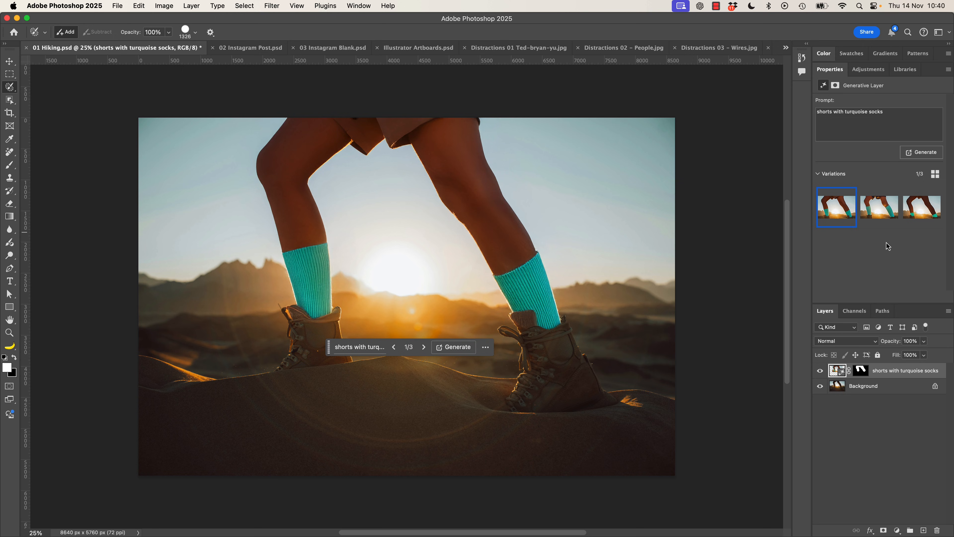
# Step: Compare the three generated variations, return to the first one, and hide and show the generative layer to check it against the original
pyautogui.click(891, 210)
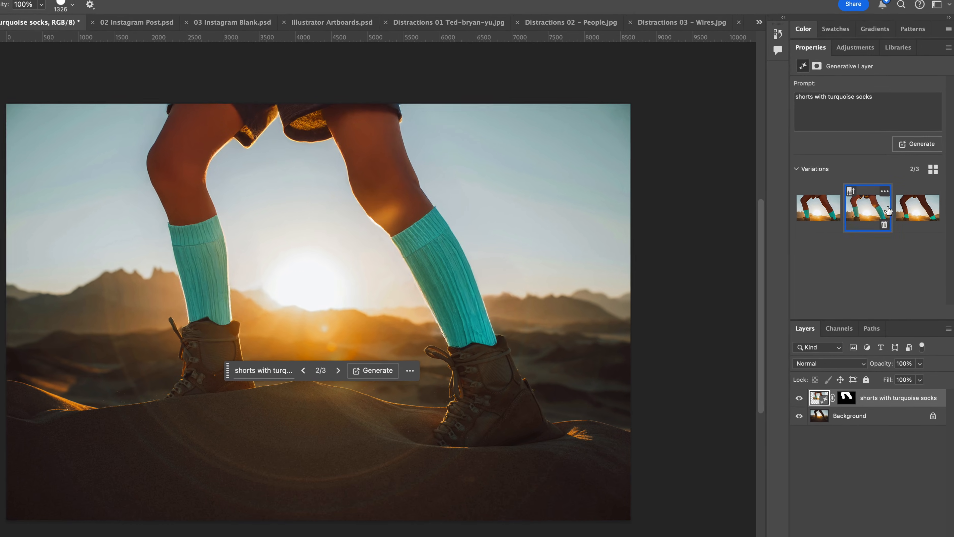
pyautogui.click(917, 207)
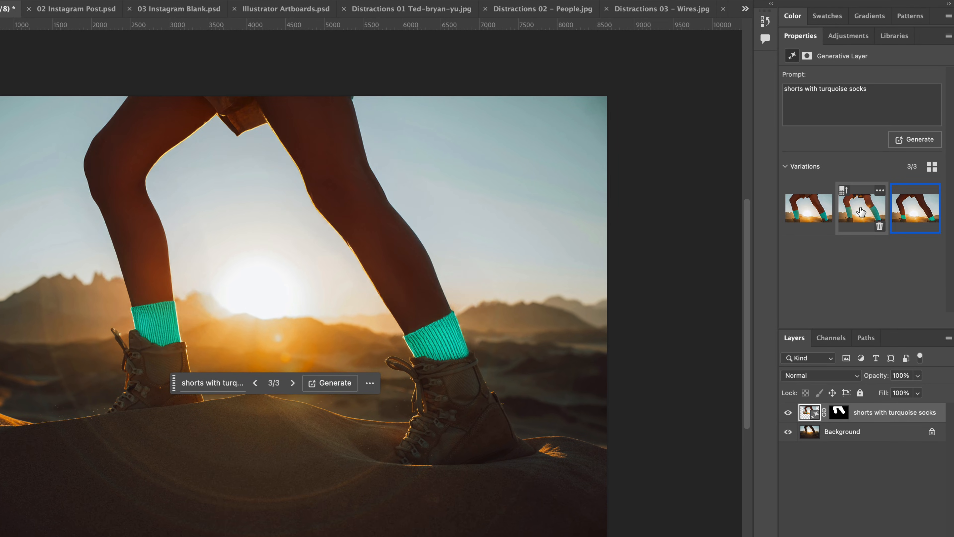
pyautogui.click(867, 209)
pyautogui.click(809, 214)
pyautogui.click(862, 208)
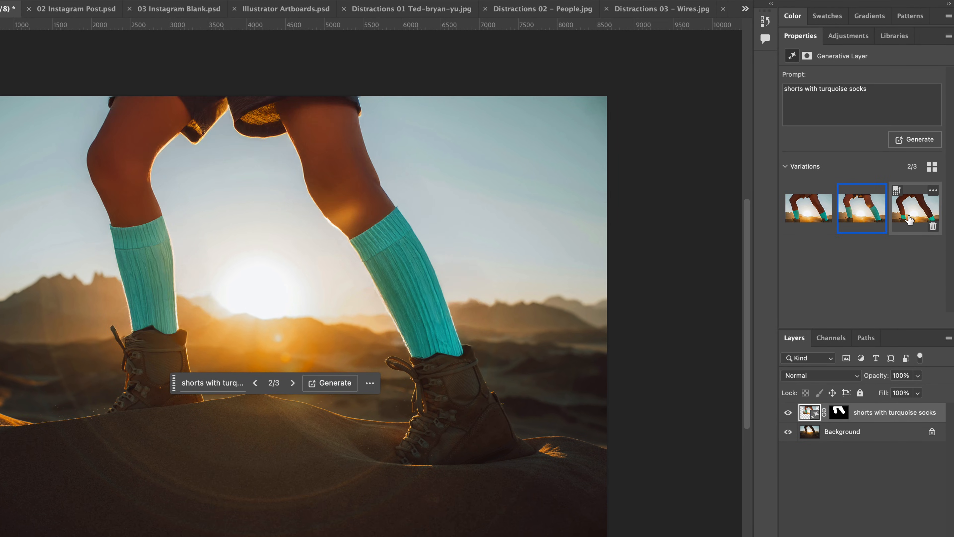
pyautogui.click(915, 209)
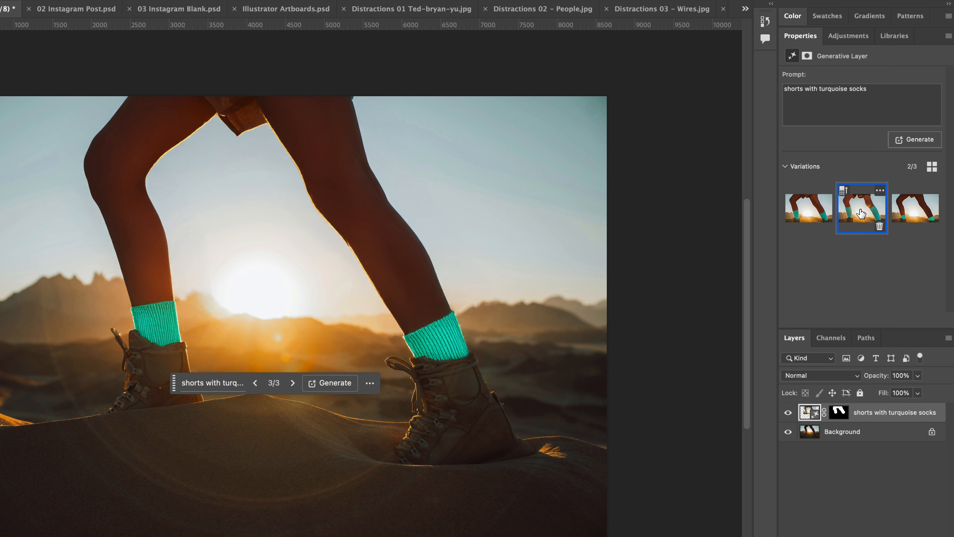
pyautogui.click(808, 208)
pyautogui.click(917, 208)
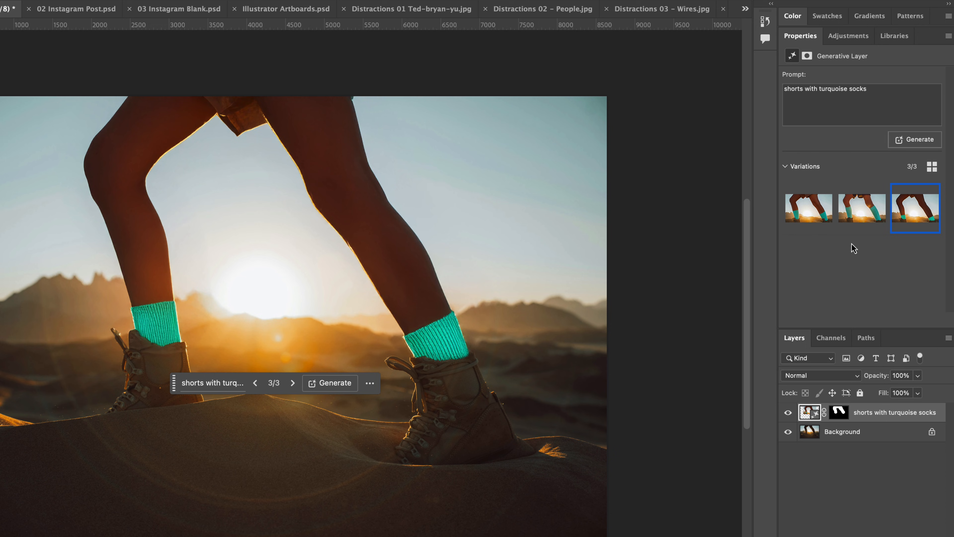
pyautogui.click(863, 210)
pyautogui.click(810, 203)
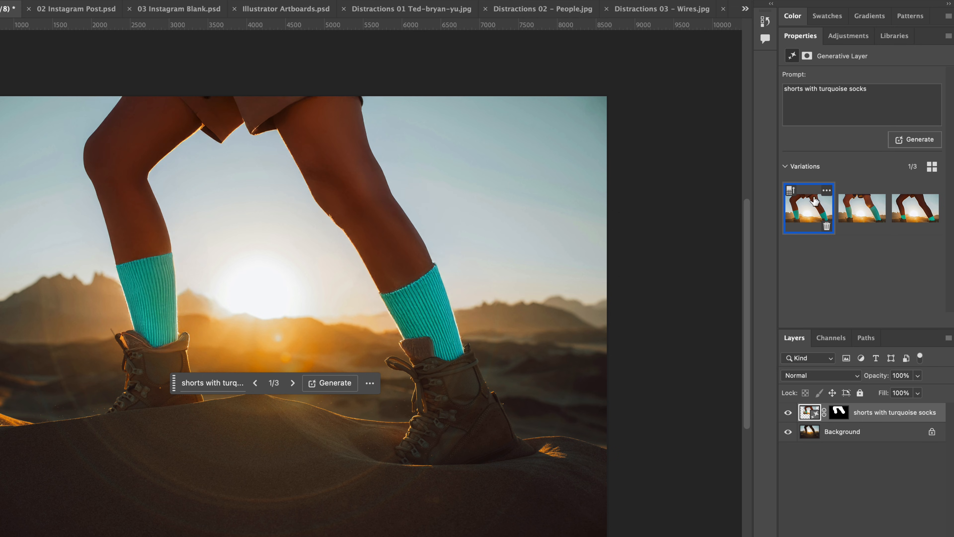
pyautogui.click(788, 413)
pyautogui.click(787, 415)
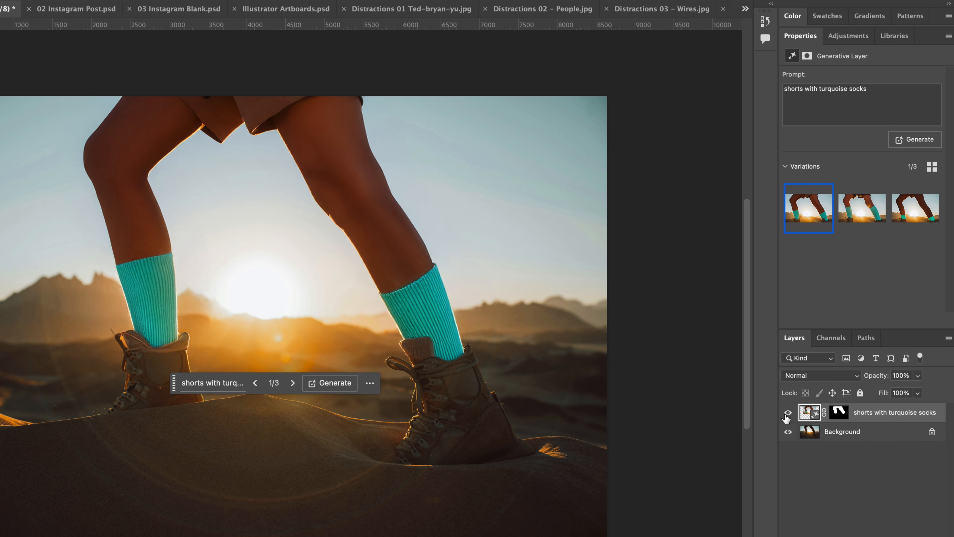
# Step: Hide and show the "shorts with turquoise socks" layer repeatedly to compare the generated clothing with the original trousers
pyautogui.click(786, 415)
pyautogui.click(786, 415)
pyautogui.click(786, 415)
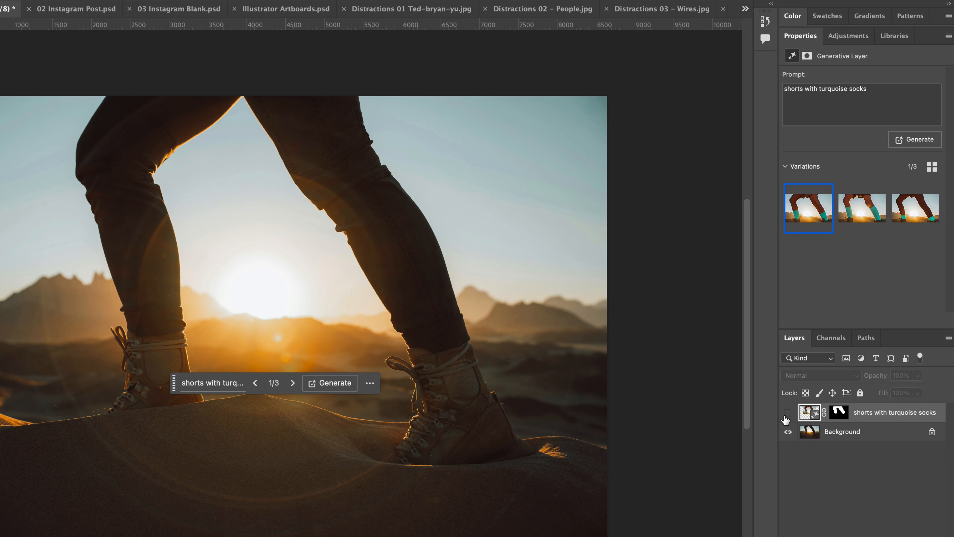
pyautogui.click(787, 415)
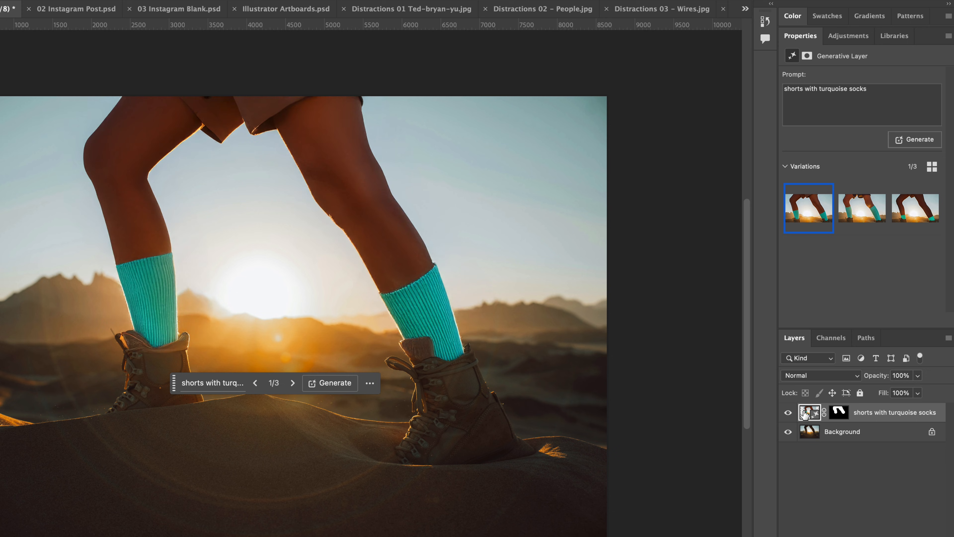
pyautogui.click(788, 414)
pyautogui.click(788, 413)
pyautogui.click(787, 413)
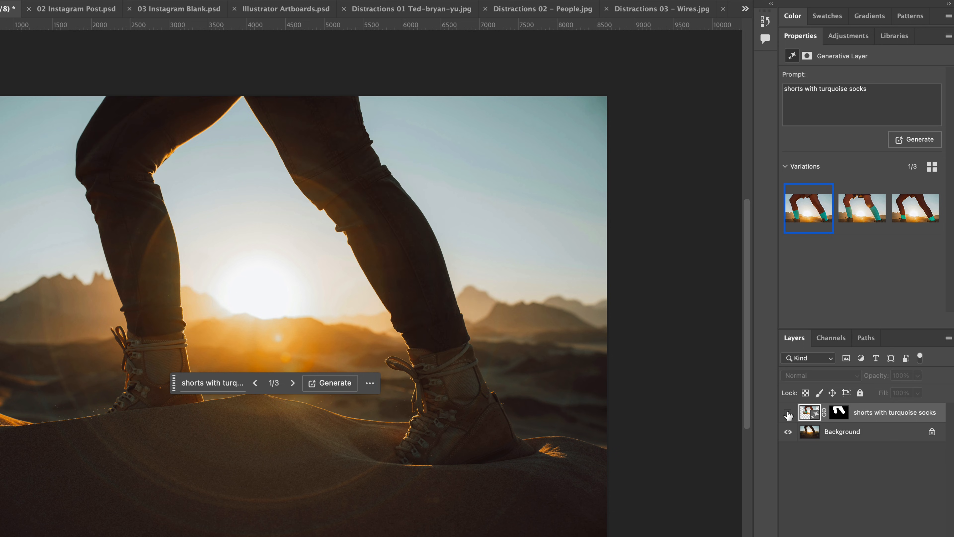
pyautogui.click(788, 413)
pyautogui.click(787, 414)
pyautogui.click(787, 413)
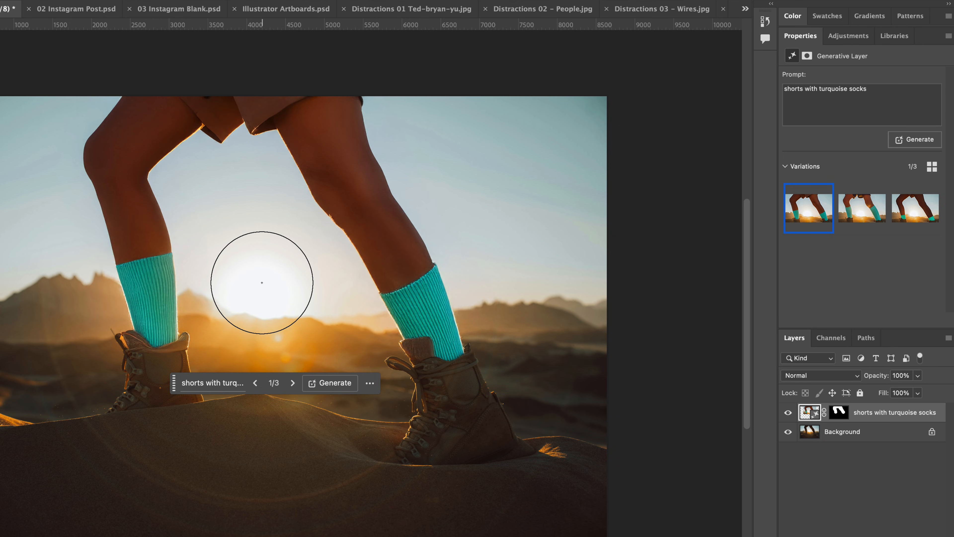
# Step: Enhance the detail of the first generated variation while inspecting the sock on the rear leg up close
pyautogui.press('super+plus')
pyautogui.press('super+plus')
pyautogui.press('super+plus')
pyautogui.press('super+plus')
pyautogui.press('super+plus')
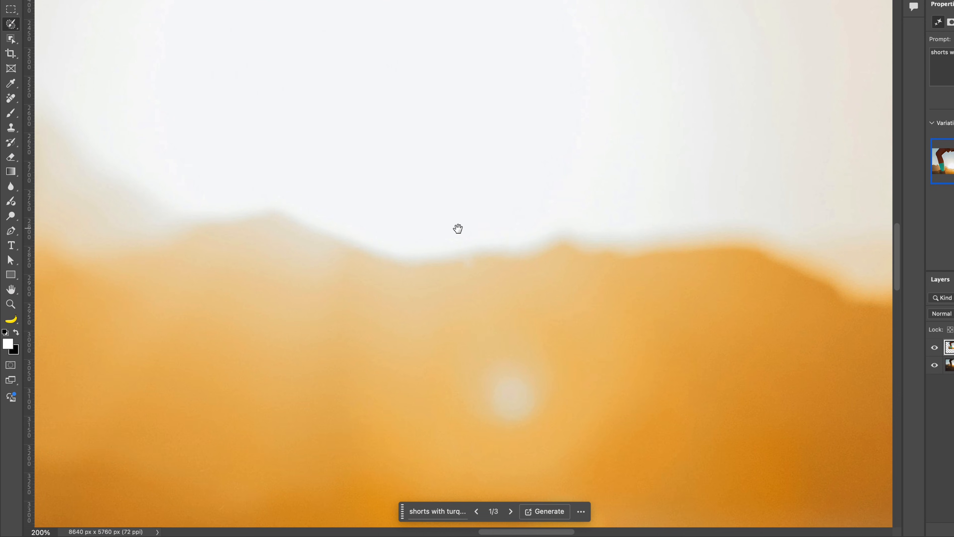
pyautogui.moveTo(85, 270); pyautogui.dragTo(541, 469)
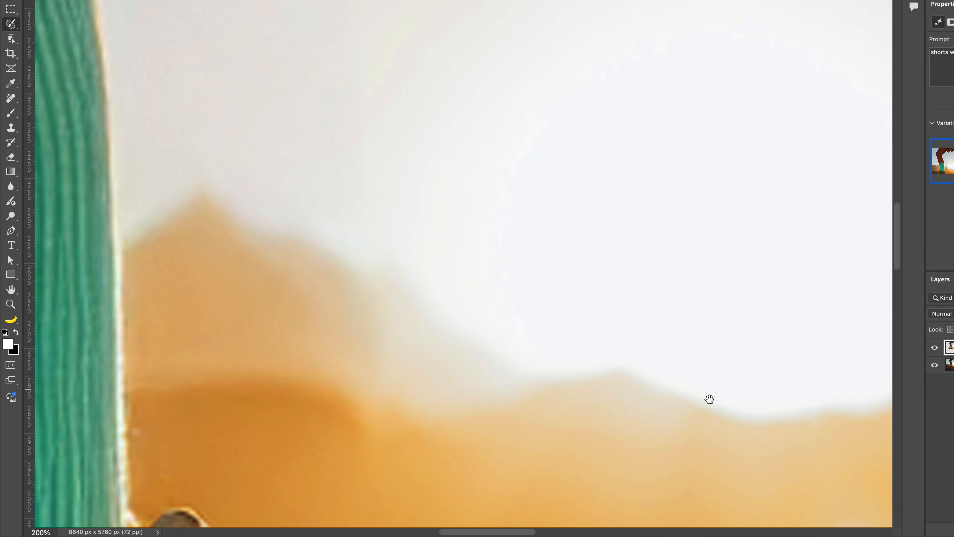
pyautogui.moveTo(37, 122); pyautogui.dragTo(570, 243)
pyautogui.press('super+minus')
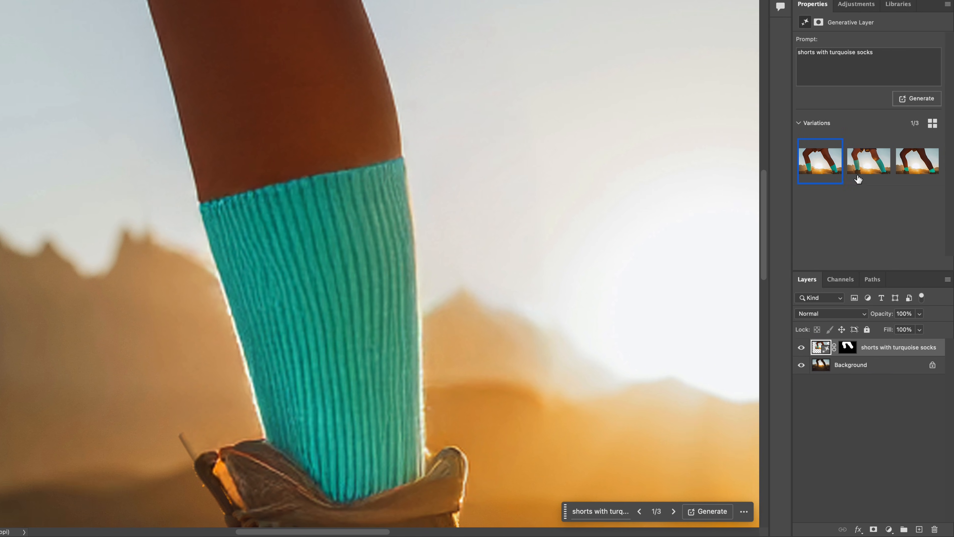
pyautogui.moveTo(822, 158)
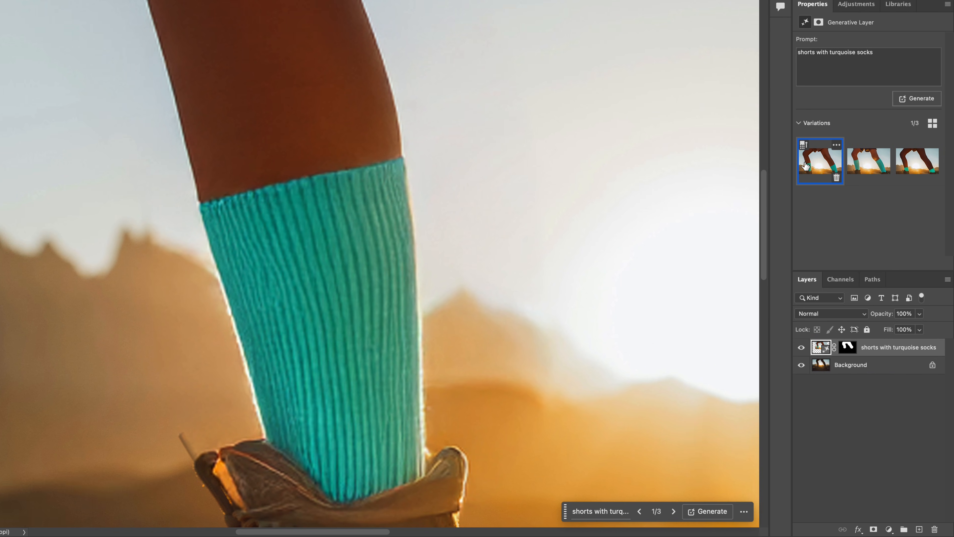
pyautogui.click(803, 146)
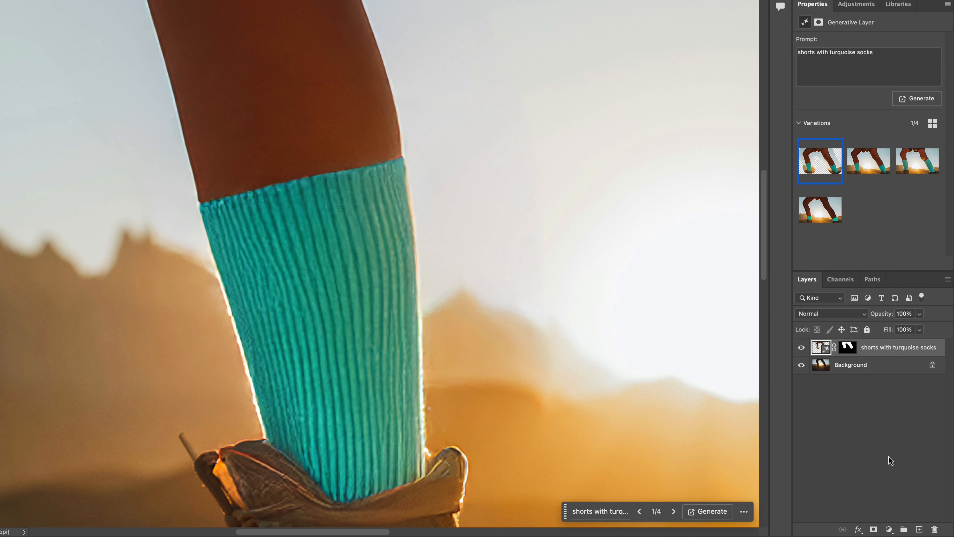
pyautogui.press('super+0')
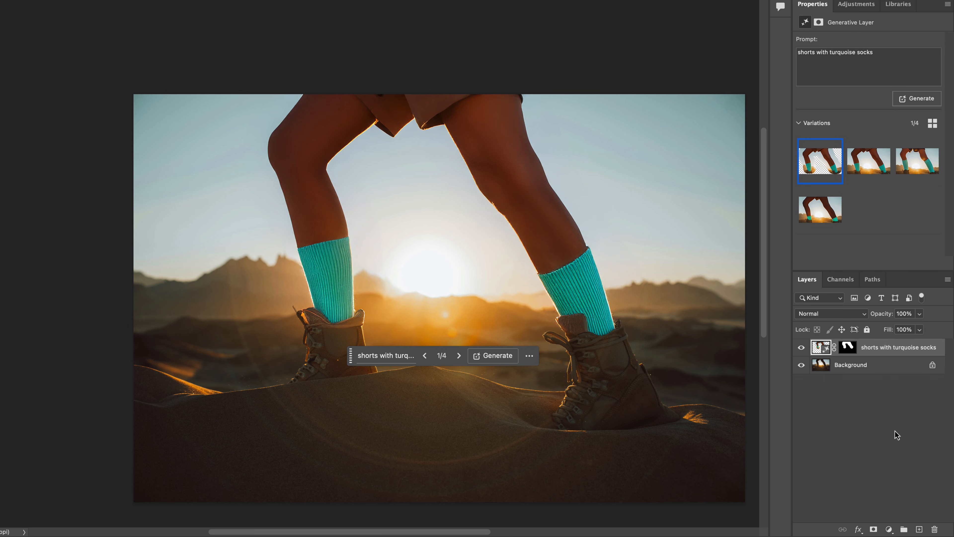
# Step: Compare the enhanced variation with the unenhanced one, return to the enhanced one, and generate similar variations from it
pyautogui.moveTo(803, 143)
pyautogui.click(888, 165)
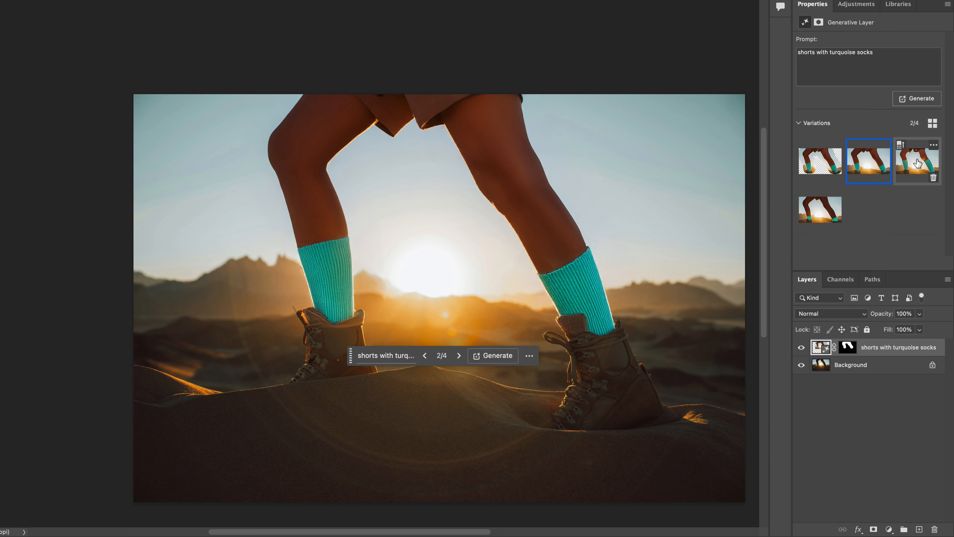
pyautogui.click(828, 161)
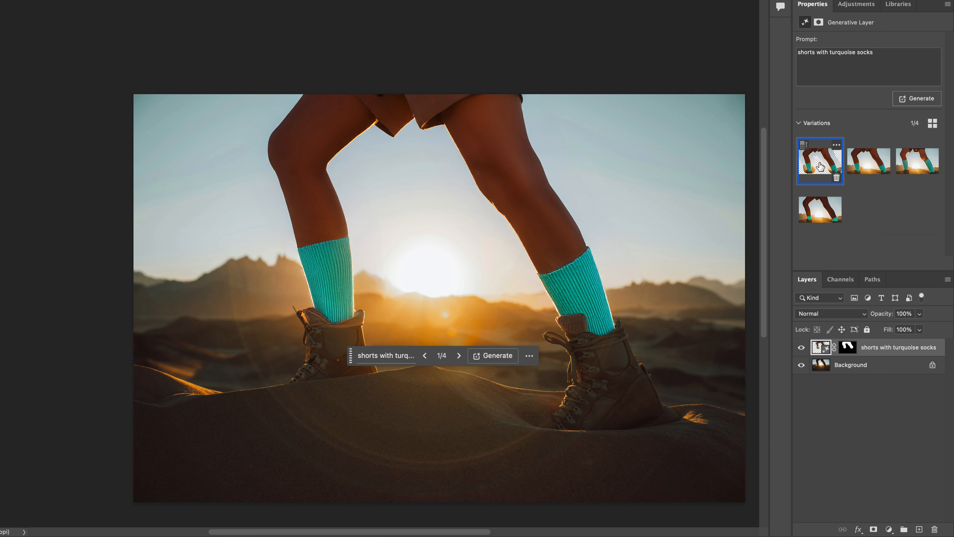
pyautogui.click(836, 145)
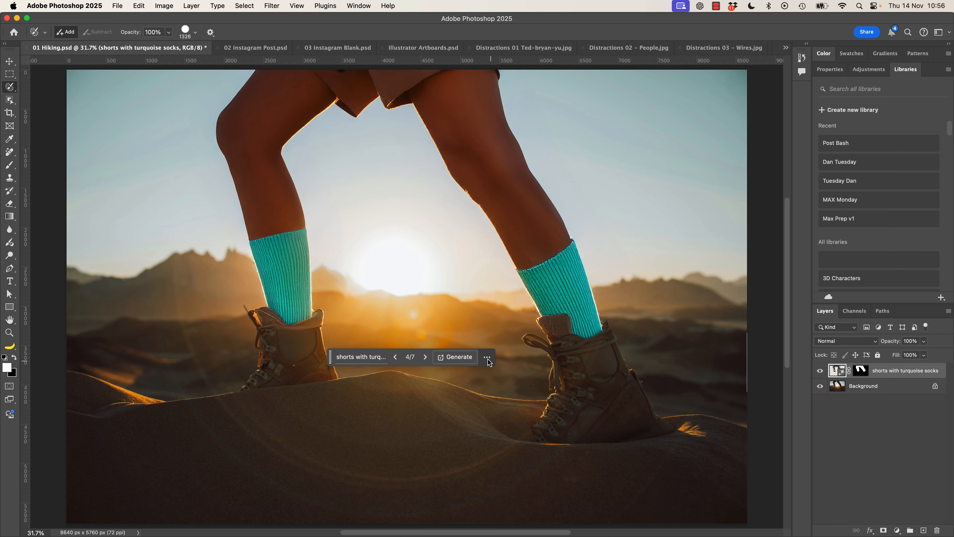
# Step: Pin the contextual task bar's position and move the bar down to the lower edge of the canvas
pyautogui.click(487, 358)
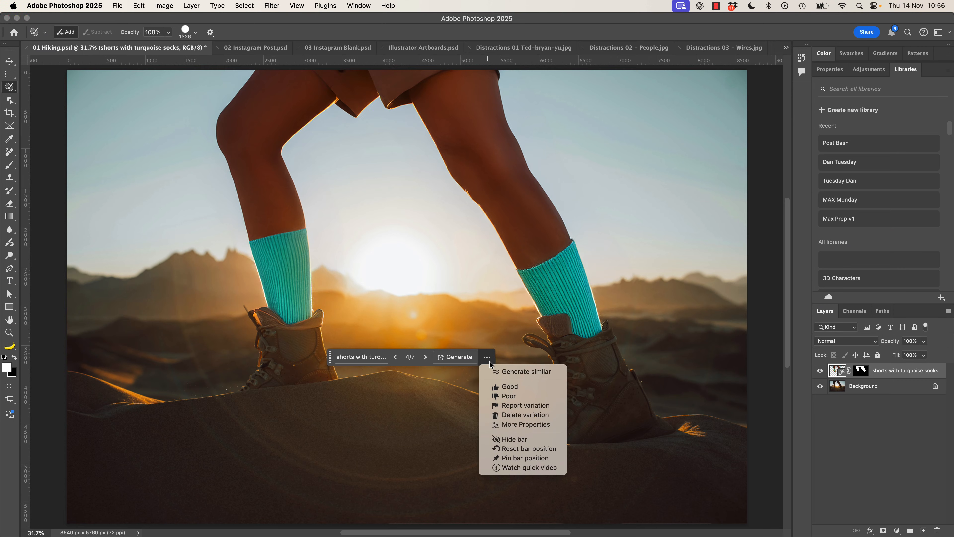
pyautogui.click(334, 364)
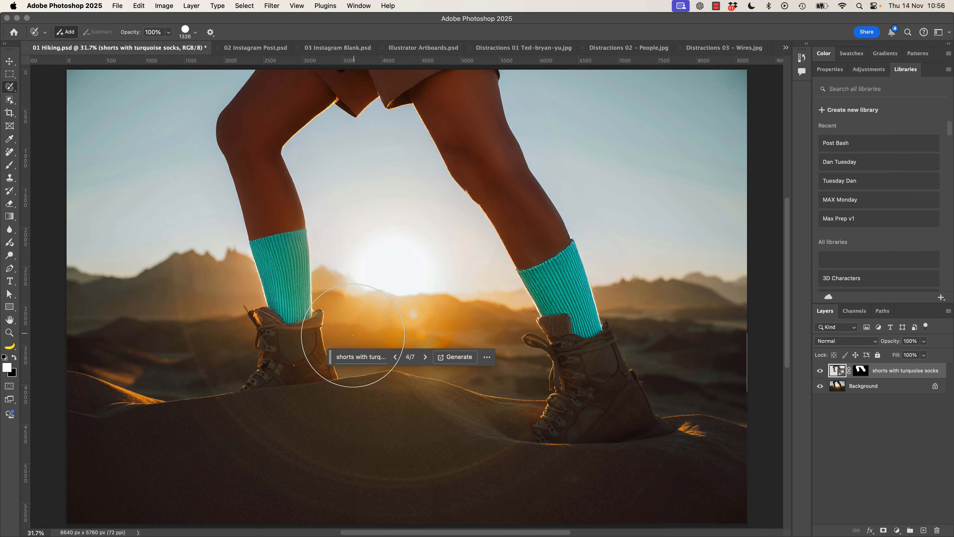
pyautogui.moveTo(330, 359); pyautogui.dragTo(371, 295)
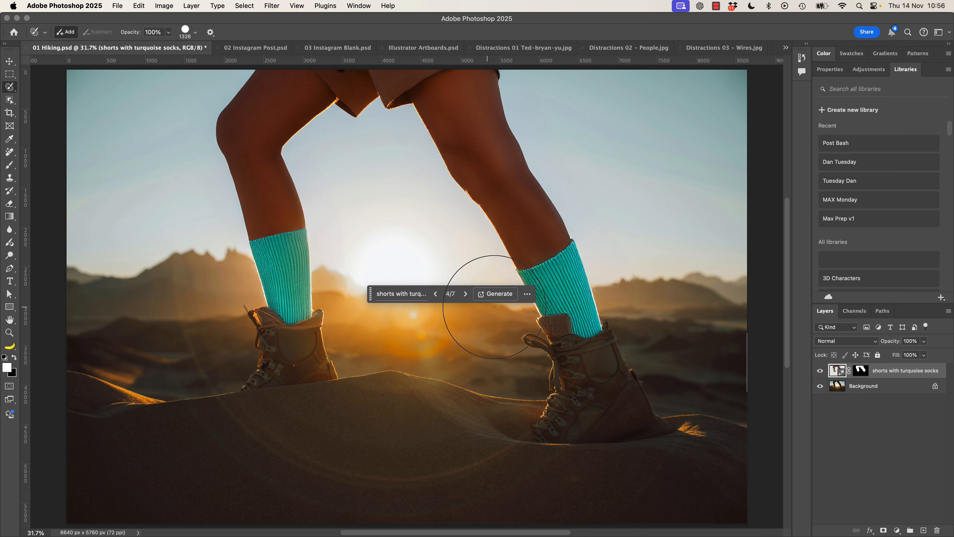
pyautogui.click(528, 296)
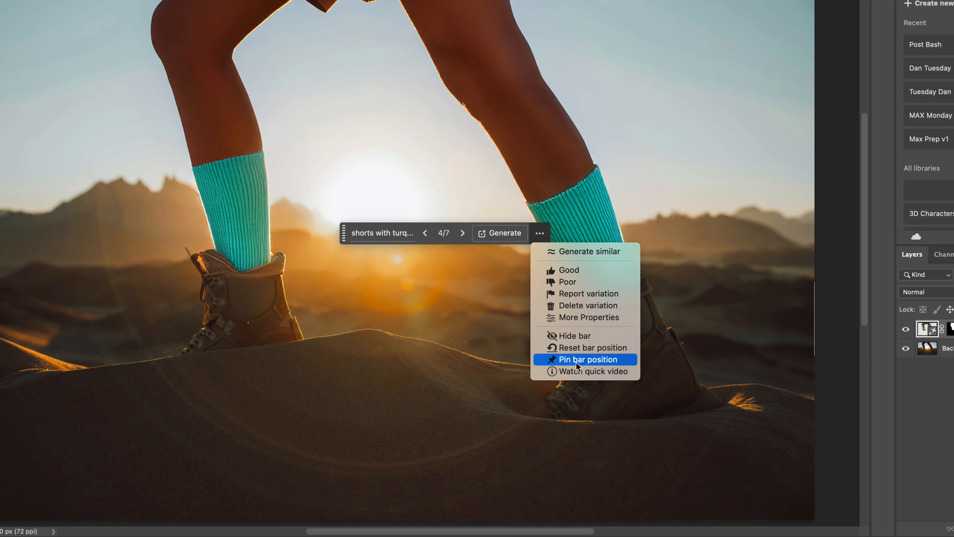
pyautogui.click(576, 360)
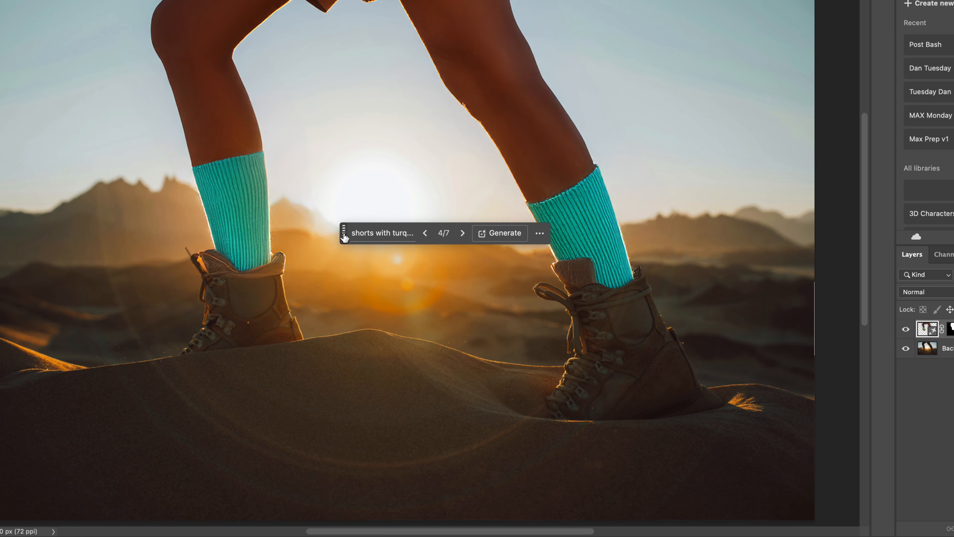
pyautogui.moveTo(342, 233)
pyautogui.mouseDown()
pyautogui.moveTo(565, 385)
pyautogui.moveTo(676, 516)
pyautogui.mouseUp()
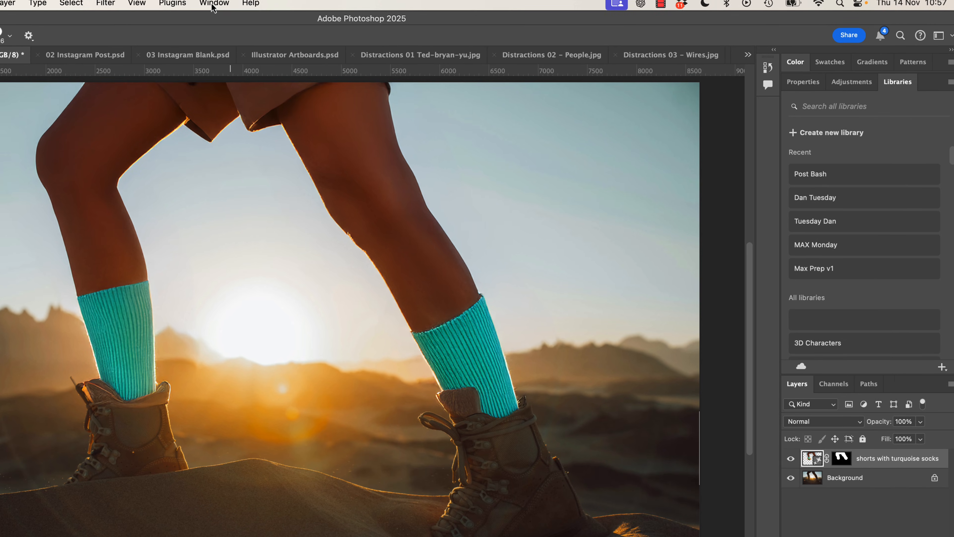
# Step: Look through the full list of saved Creative Cloud libraries
pyautogui.click(213, 7)
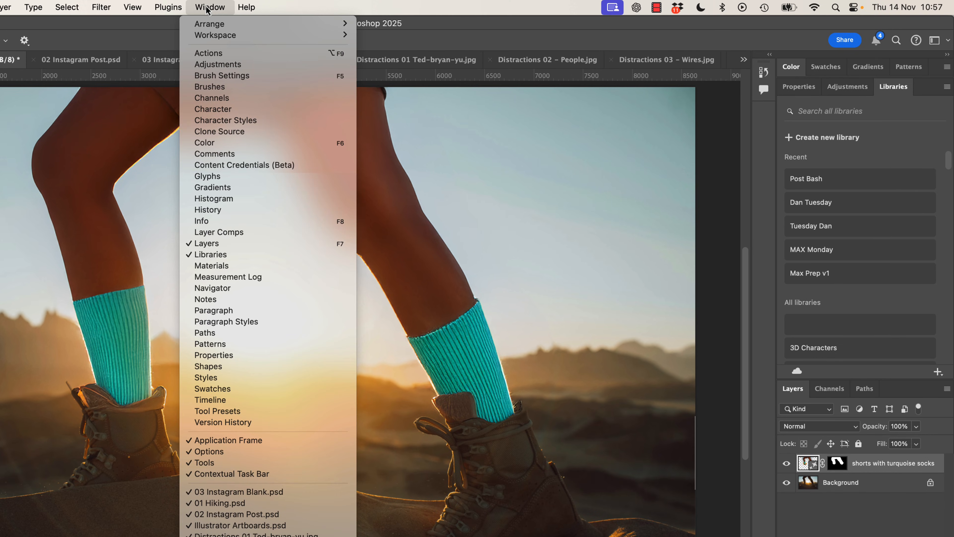
pyautogui.click(207, 260)
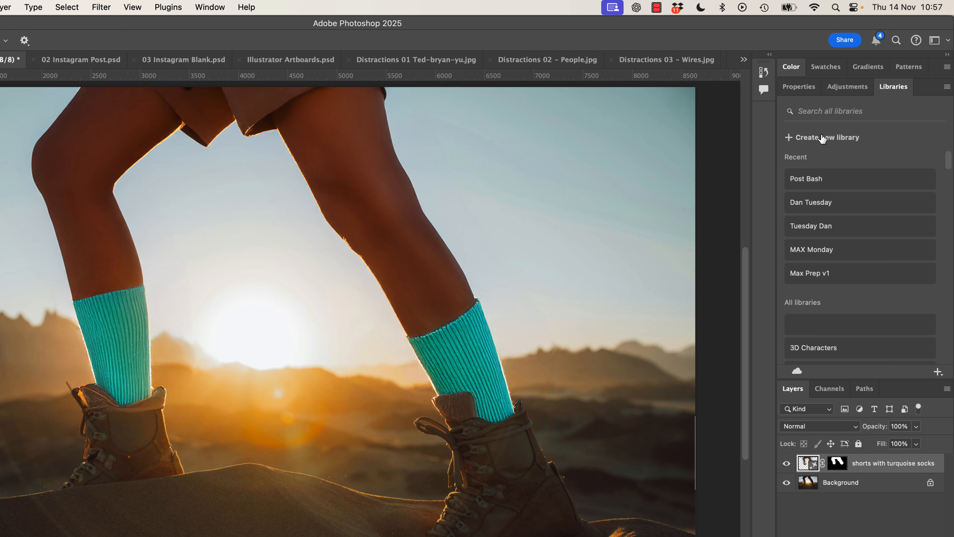
pyautogui.click(823, 139)
pyautogui.click(872, 183)
pyautogui.scroll(-15, 849, 225)
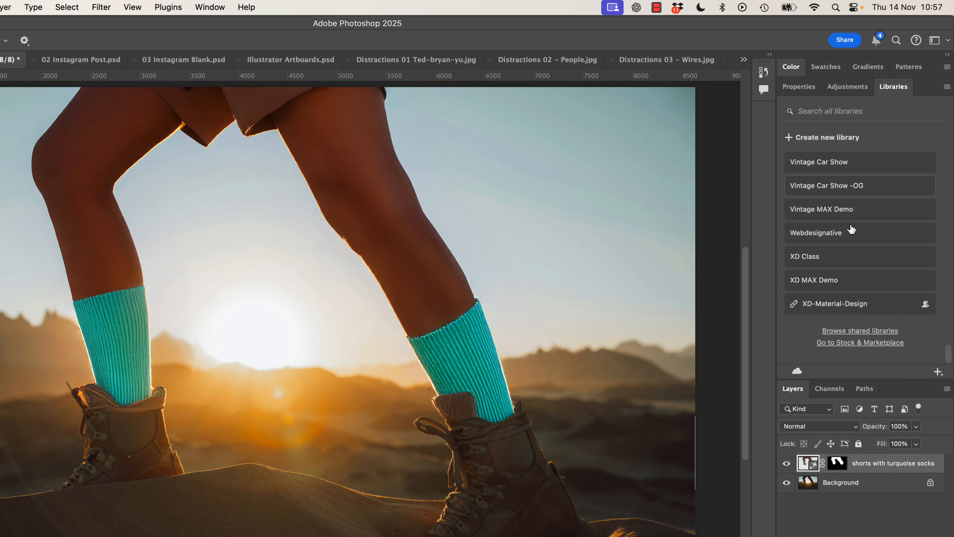
pyautogui.scroll(10, 851, 226)
pyautogui.scroll(-4, 831, 241)
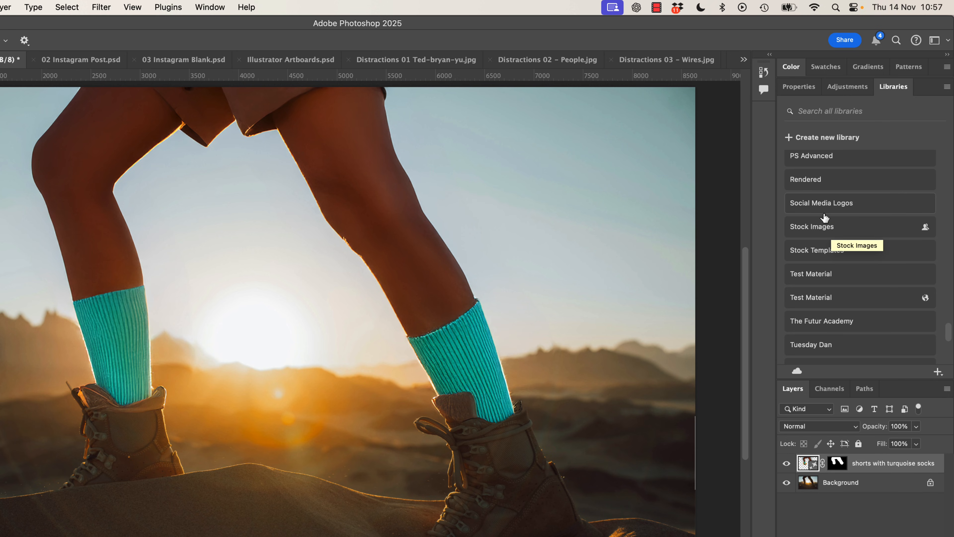
pyautogui.scroll(-5, 841, 283)
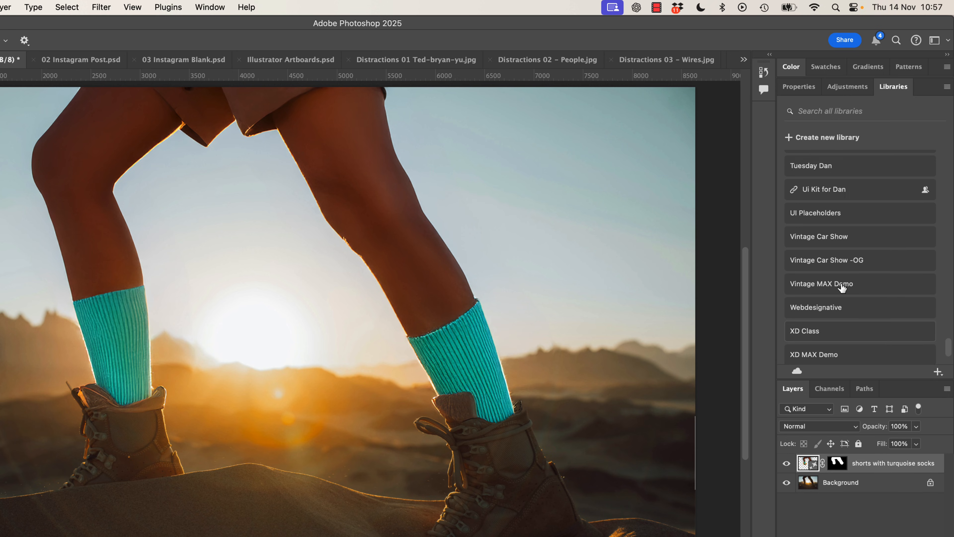
pyautogui.scroll(12, 843, 285)
pyautogui.scroll(15, 832, 250)
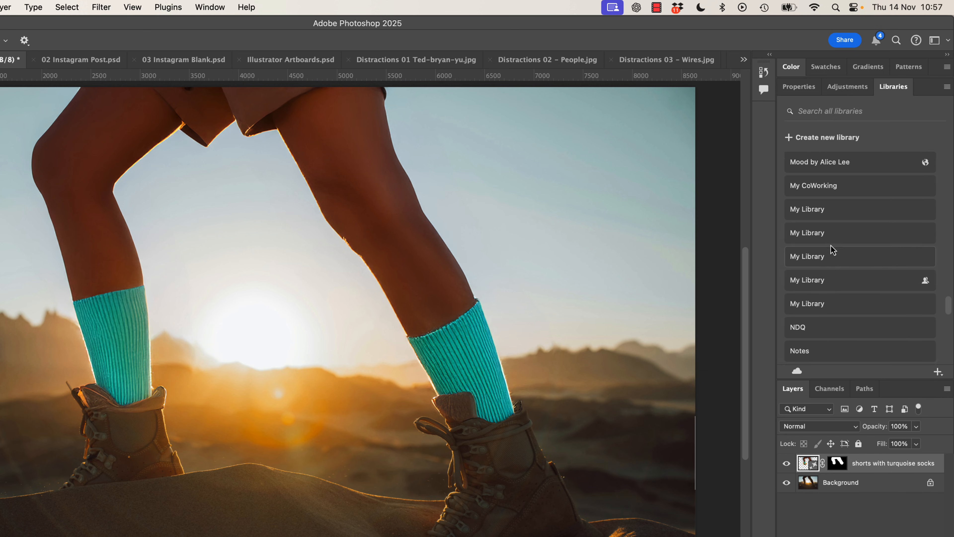
# Step: Open the BYOL Style library and examine its colors, character styles and components
pyautogui.scroll(-10, 836, 260)
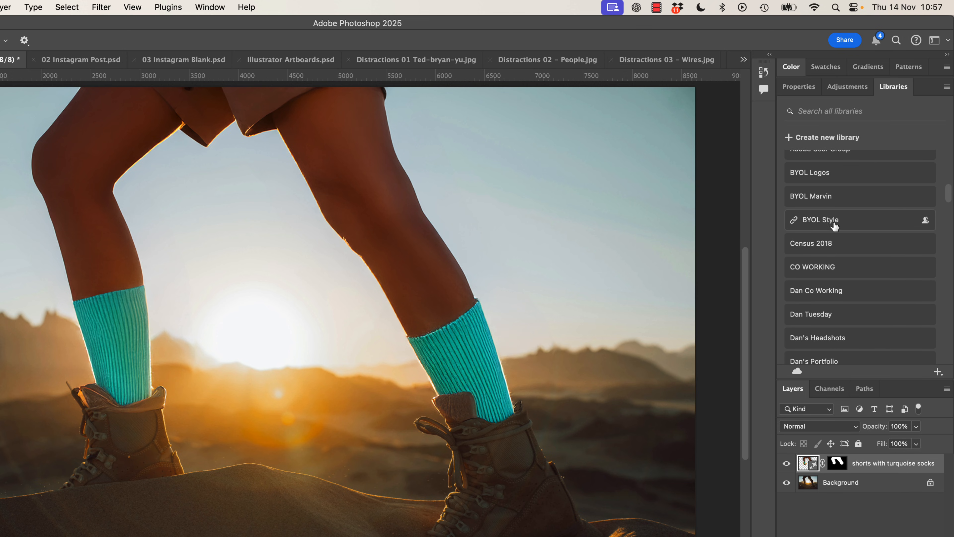
pyautogui.click(823, 222)
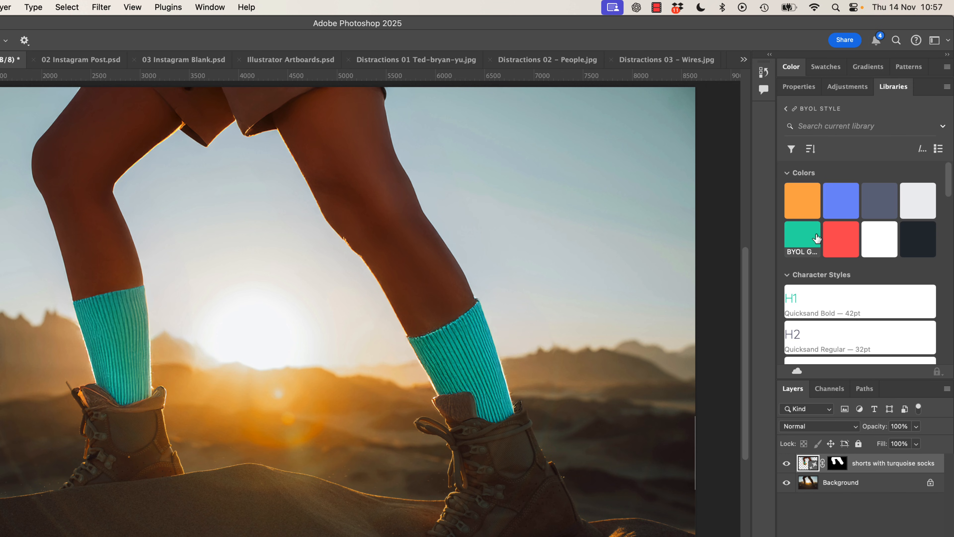
pyautogui.scroll(-3, 893, 256)
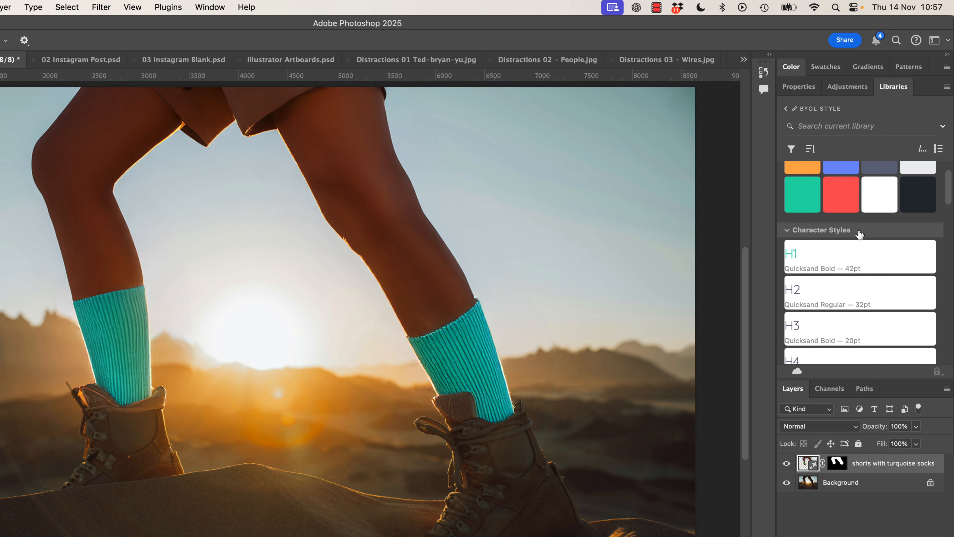
pyautogui.scroll(-15, 847, 327)
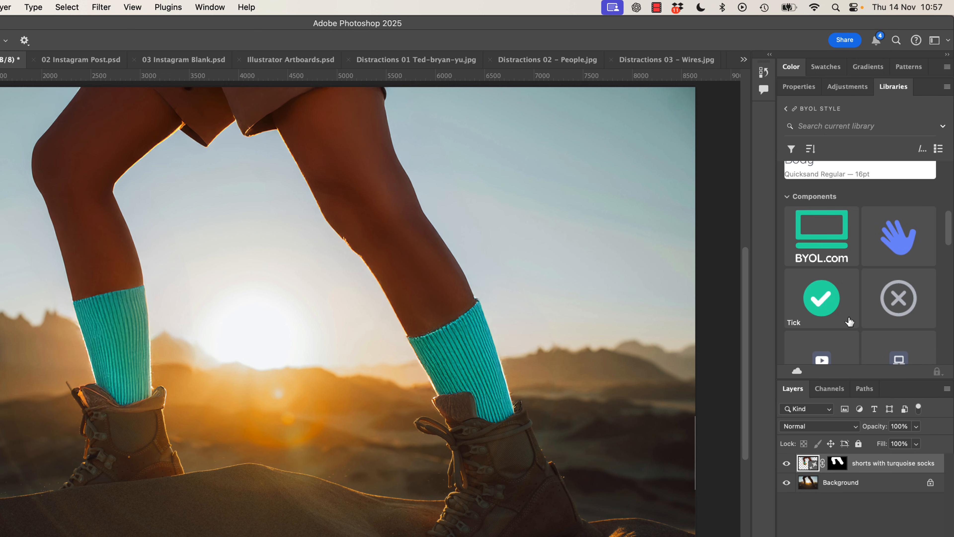
pyautogui.scroll(-10, 850, 321)
pyautogui.scroll(20, 854, 283)
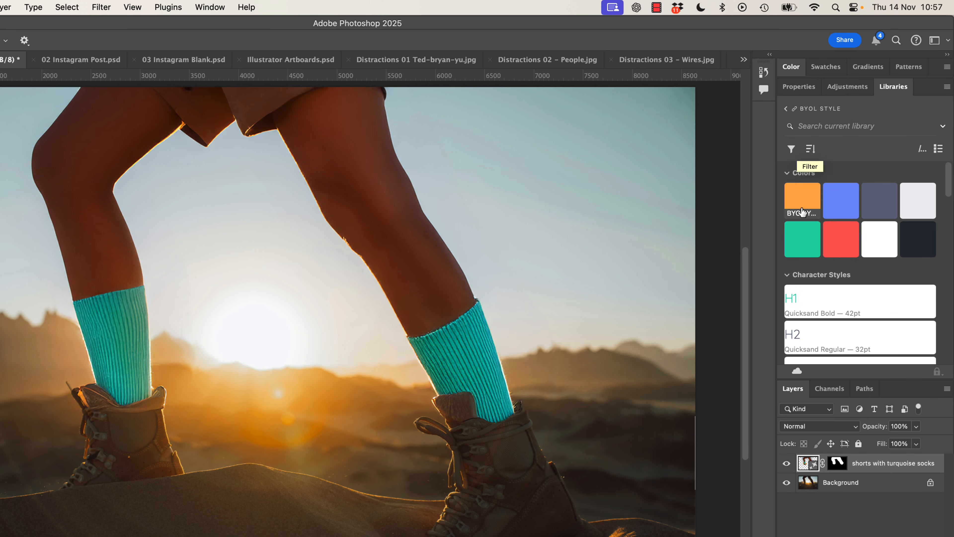
pyautogui.moveTo(804, 212)
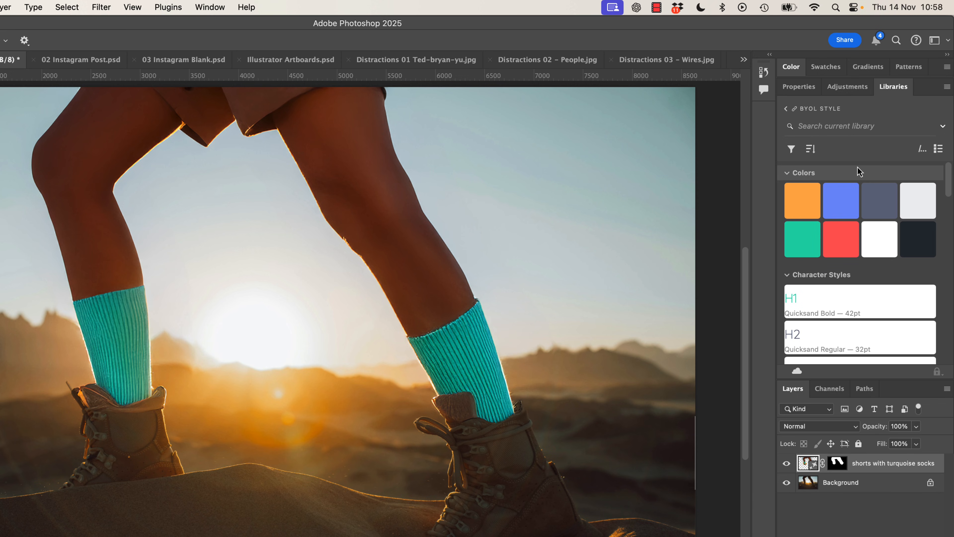
# Step: Return to the list of libraries and create a new library named "Like & Subscribe"
pyautogui.click(786, 109)
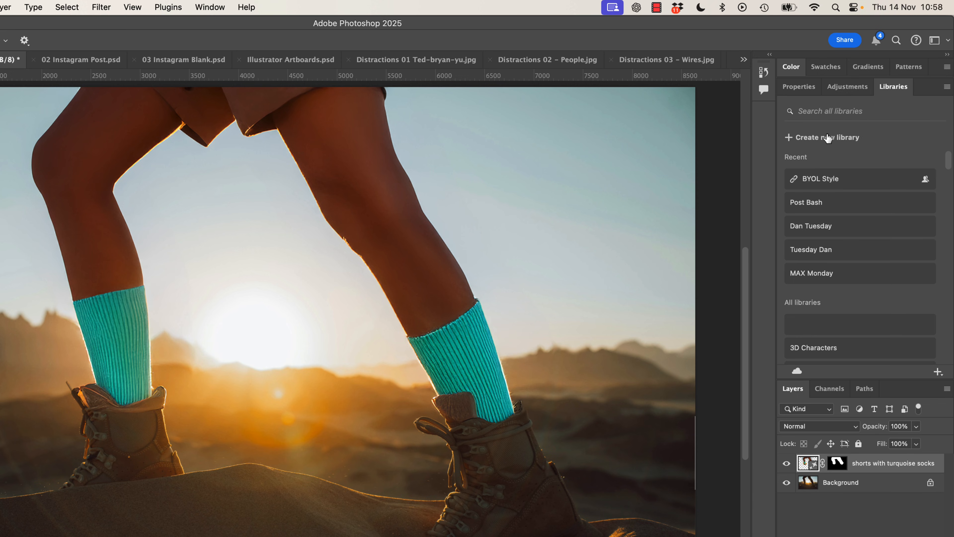
pyautogui.click(839, 140)
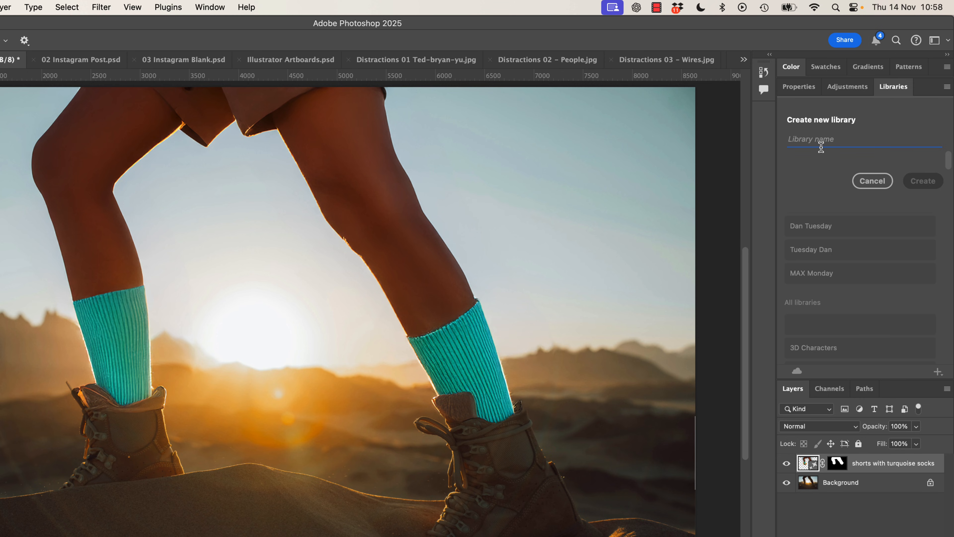
pyautogui.write('Like & Subscribe')
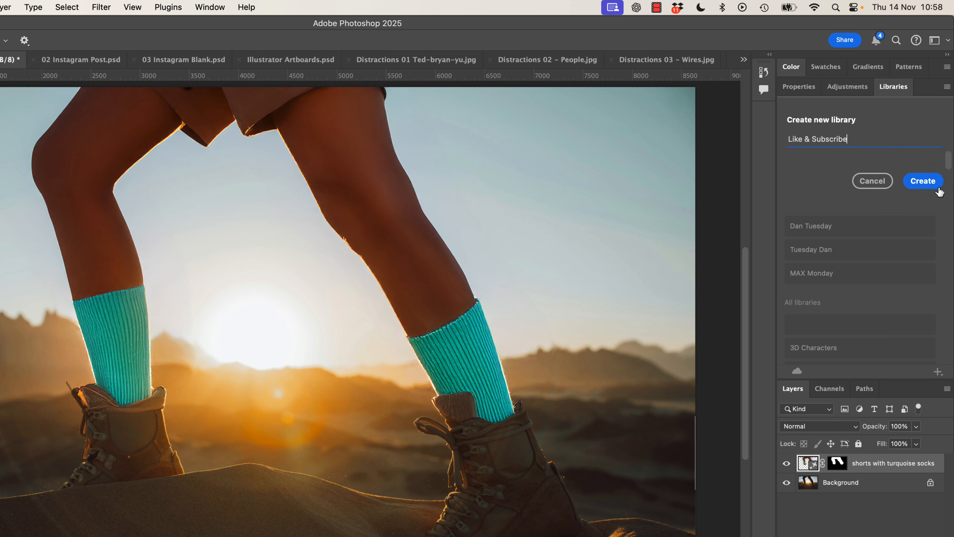
pyautogui.click(928, 184)
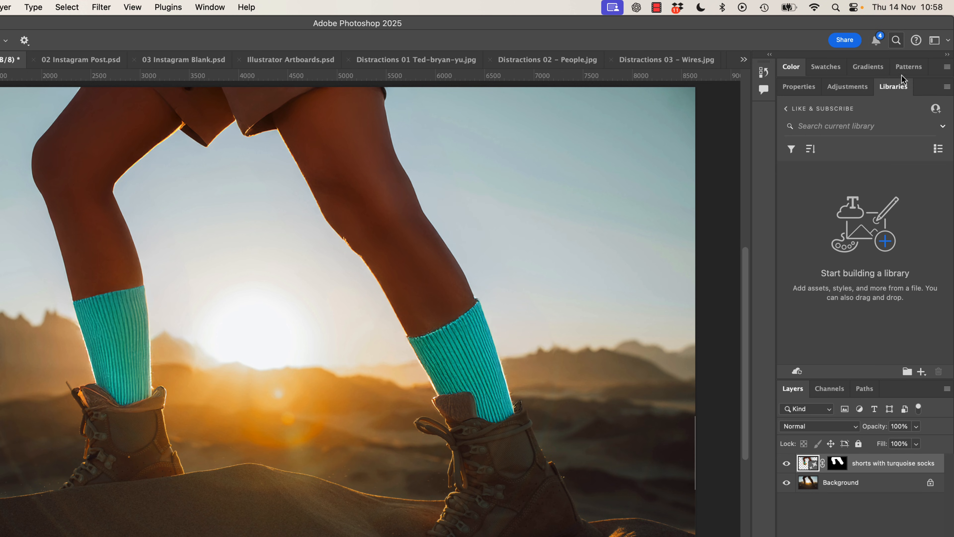
# Step: Dock the Libraries panel in its own column beside the other panels and show the layer's properties
pyautogui.moveTo(895, 94); pyautogui.dragTo(749, 136)
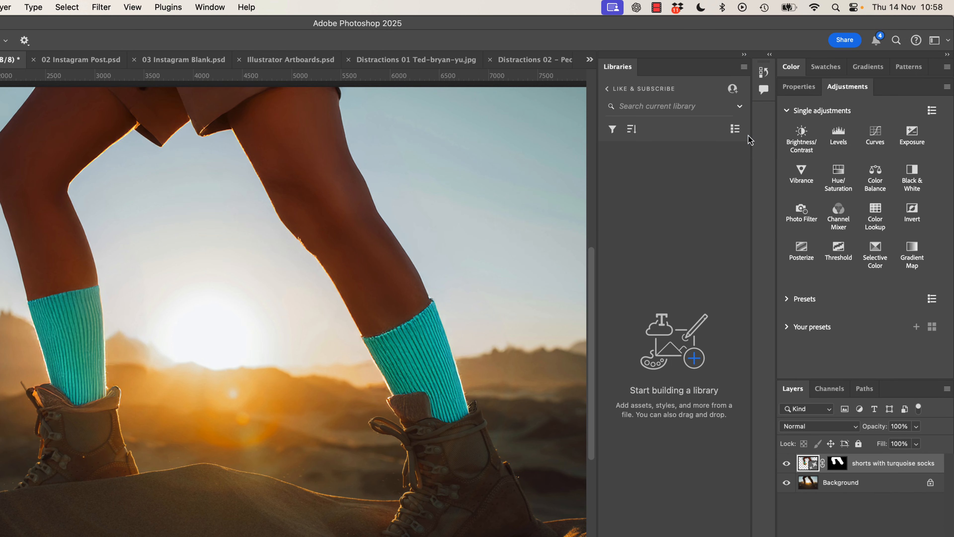
pyautogui.click(799, 89)
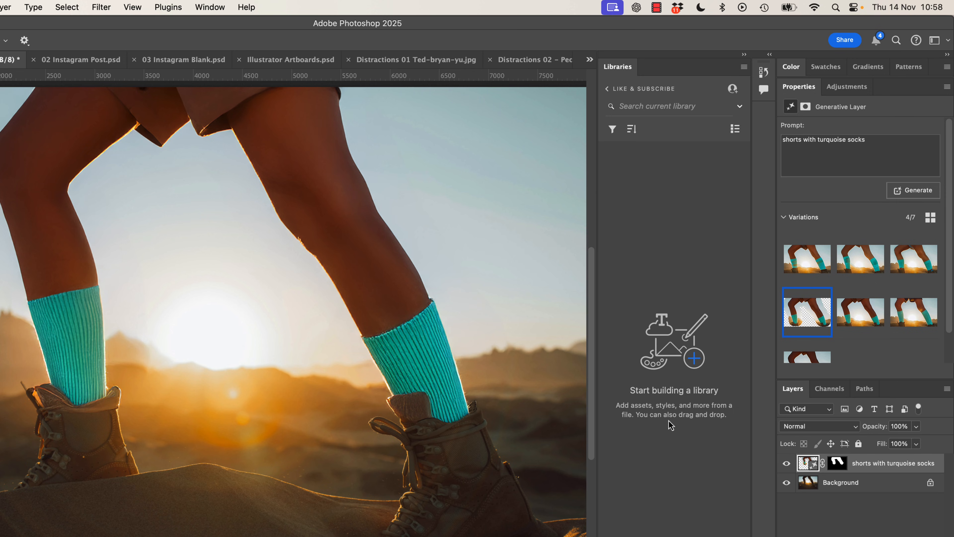
pyautogui.press('super+minus')
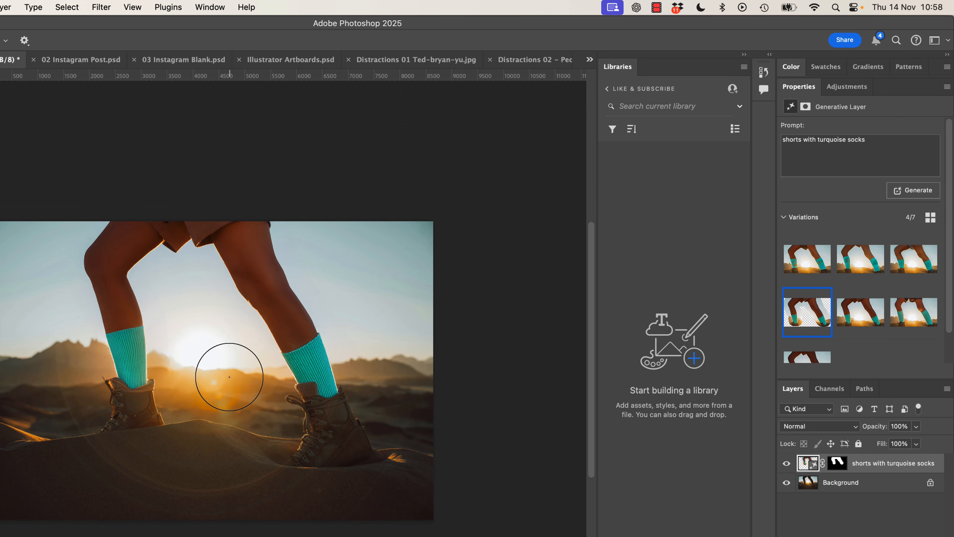
# Step: Add the "shorts with turquoise socks" and Background layers together to the Like & Subscribe library as a graphic
pyautogui.click(863, 492)
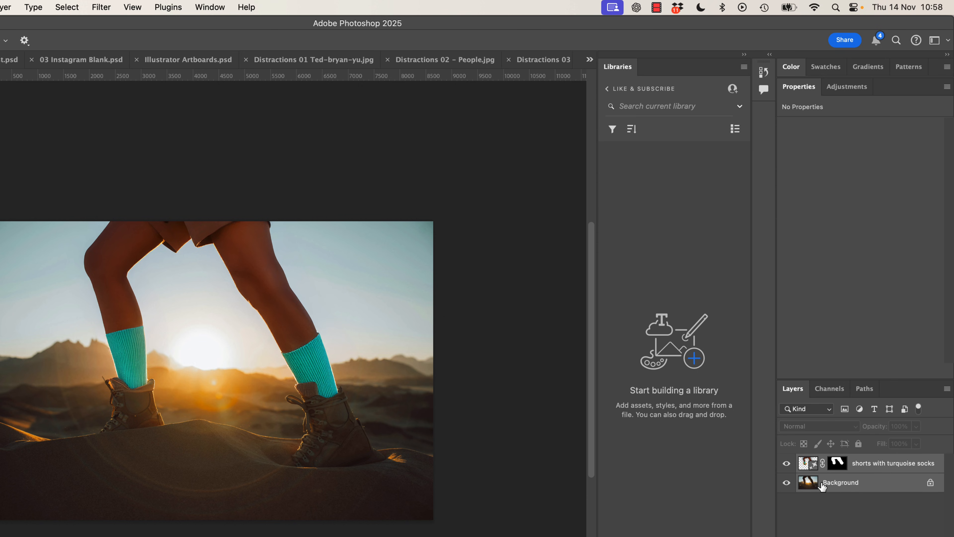
pyautogui.click(888, 493)
pyautogui.click(885, 469)
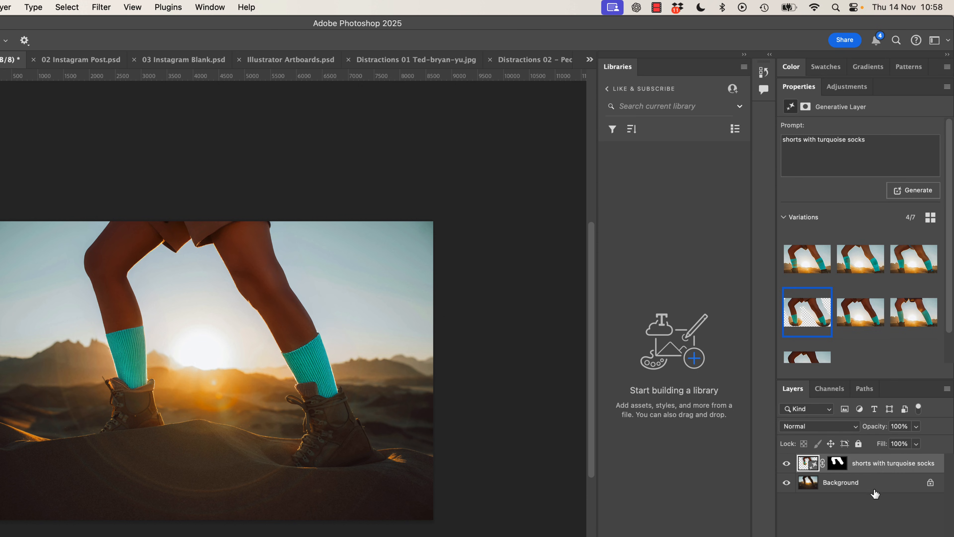
pyautogui.click(848, 488)
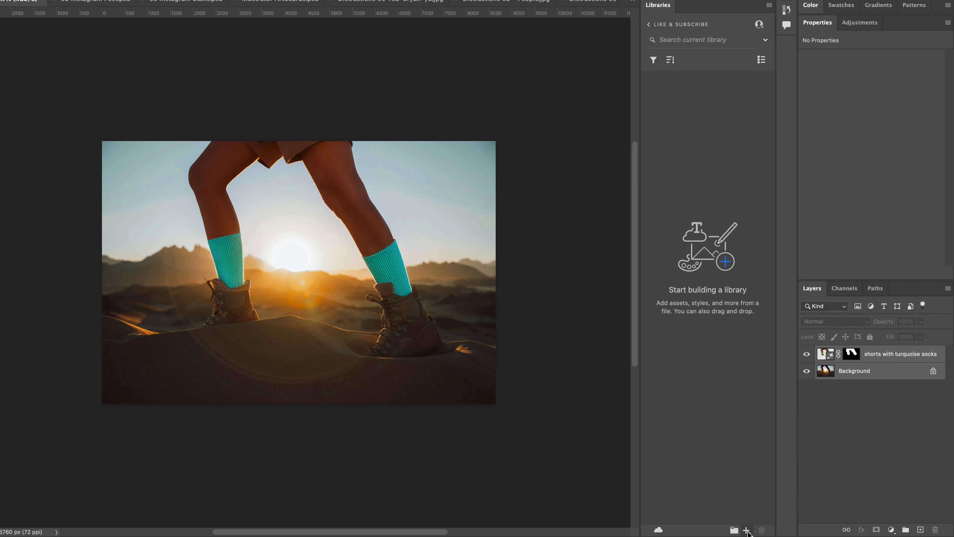
pyautogui.click(747, 530)
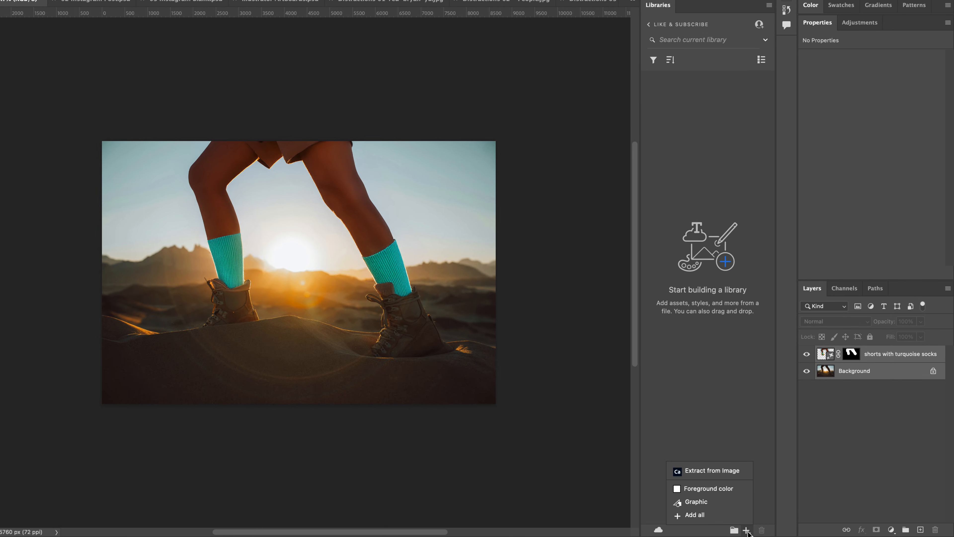
pyautogui.click(695, 501)
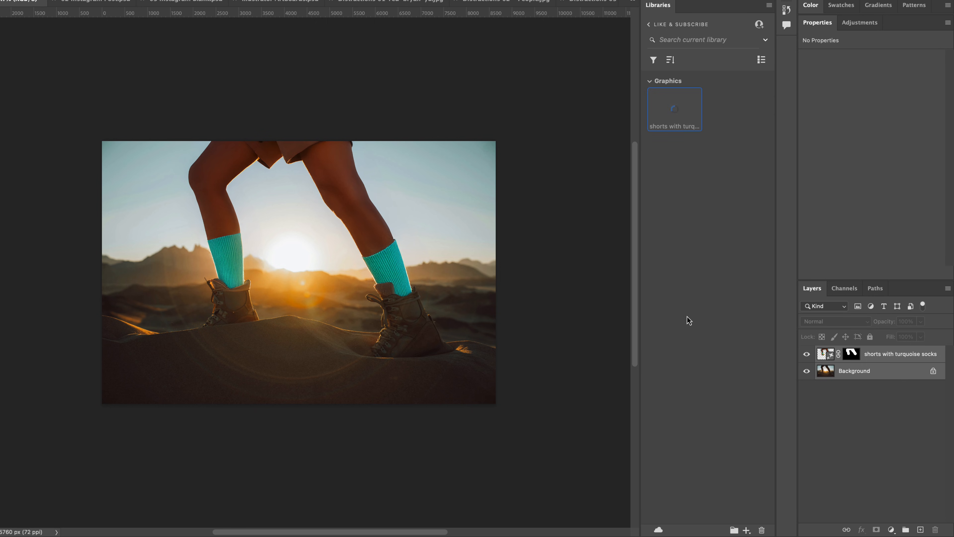
# Step: Rename the new library graphic to "Hiking"
pyautogui.doubleClick(676, 126)
pyautogui.write('H')
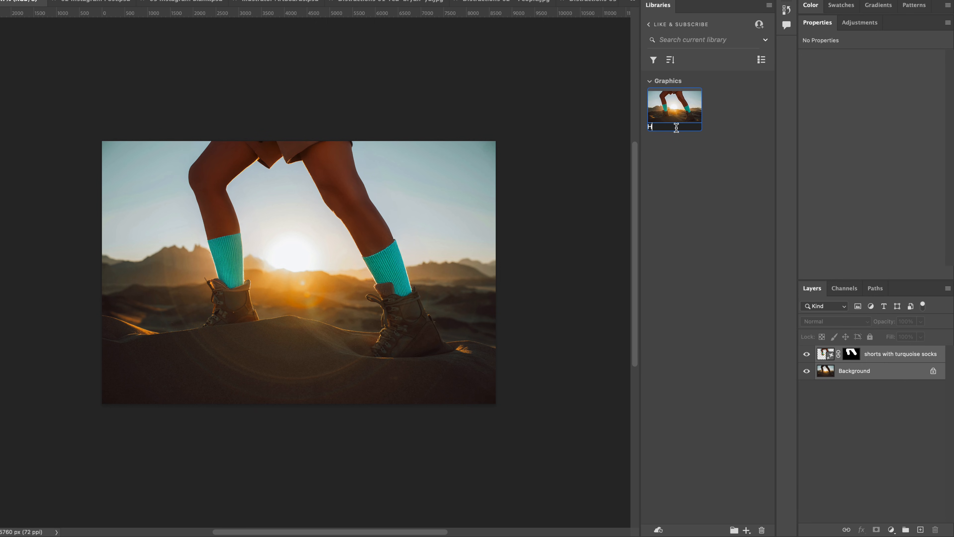
pyautogui.write('iking')
pyautogui.press('Return')
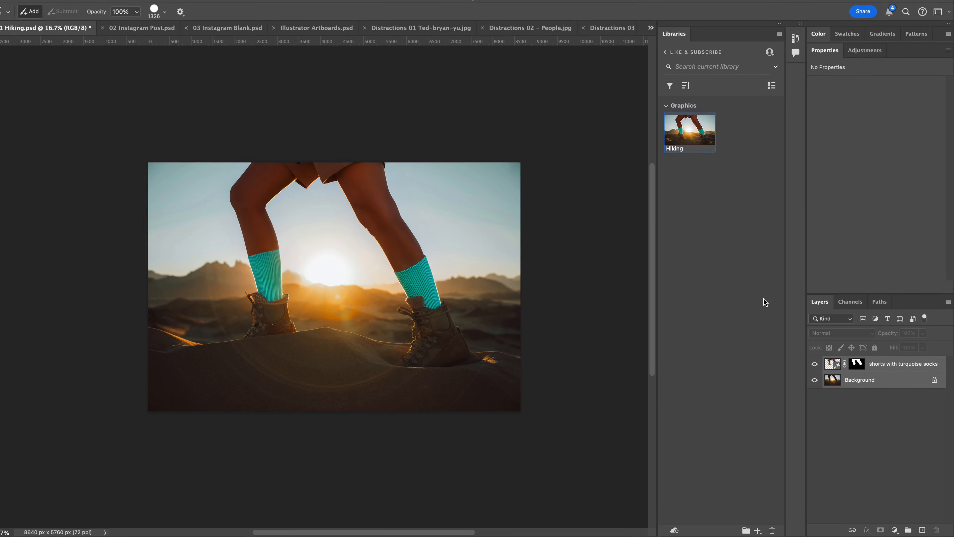
# Step: Place the Hiking graphic from the library into 02 Instagram Post.psd directly above the Ellipse layer as a linked smart object
pyautogui.click(166, 48)
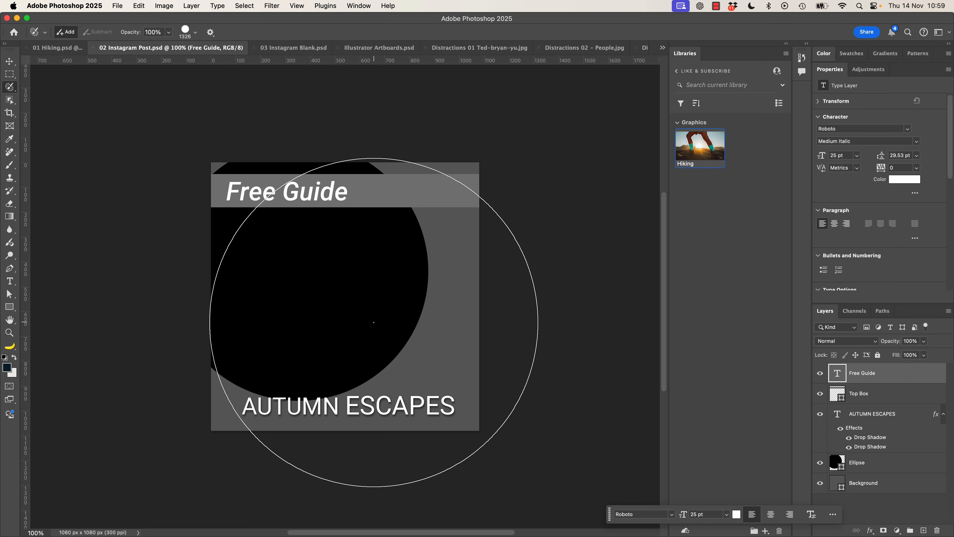
pyautogui.press('v')
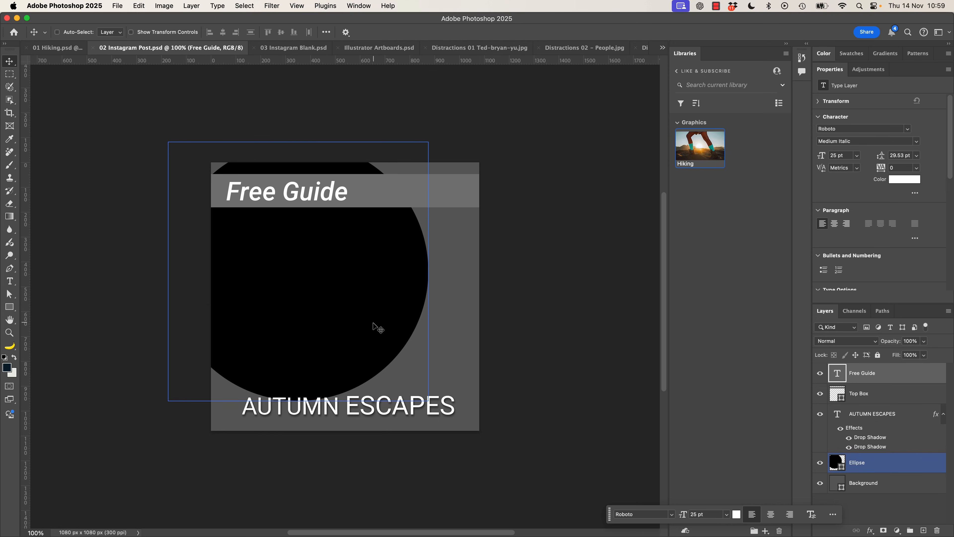
pyautogui.click(872, 466)
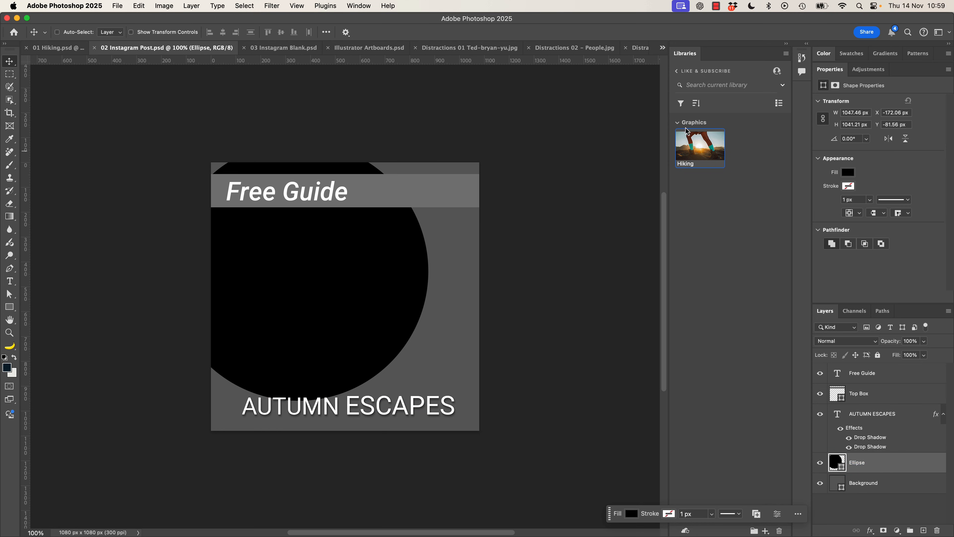
pyautogui.moveTo(704, 152); pyautogui.dragTo(320, 268)
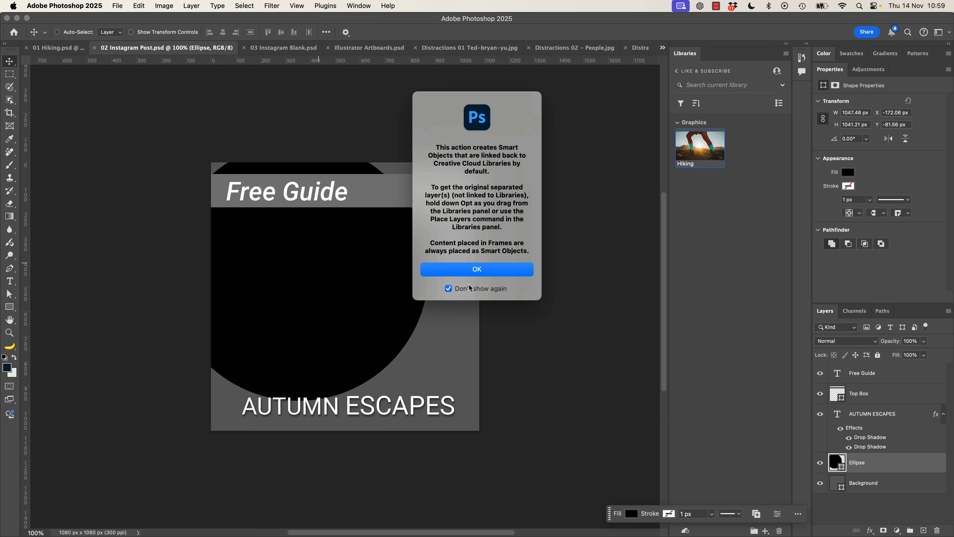
pyautogui.click(467, 269)
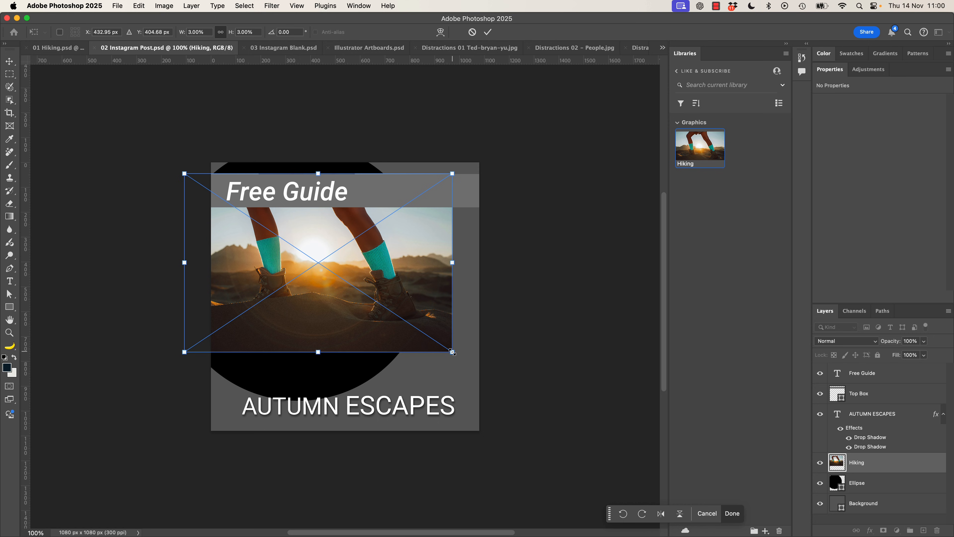
# Step: Scale the placed Hiking graphic to about 4.24% and position it at about X -348 px, Y -3 px
pyautogui.moveTo(452, 352); pyautogui.dragTo(508, 389)
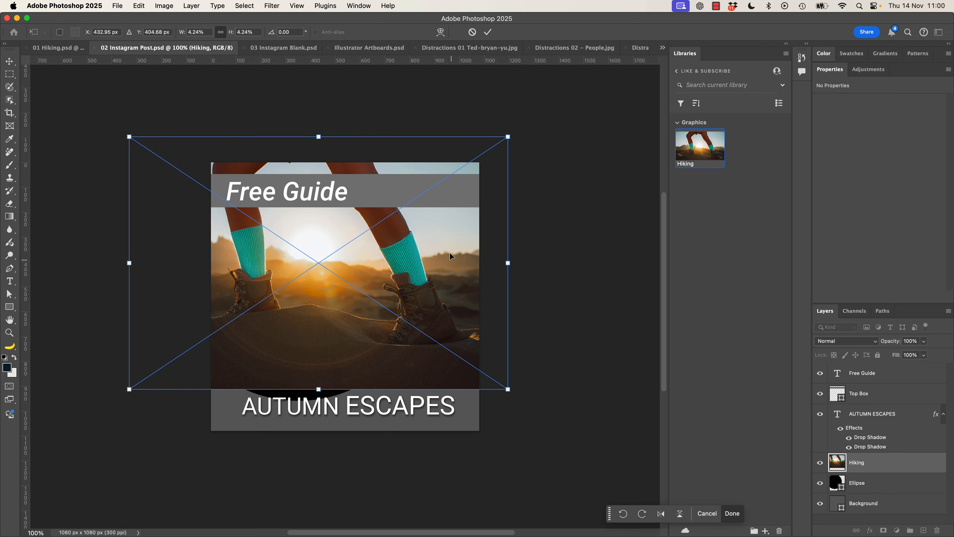
pyautogui.moveTo(450, 253); pyautogui.dragTo(450, 279)
pyautogui.press('Return')
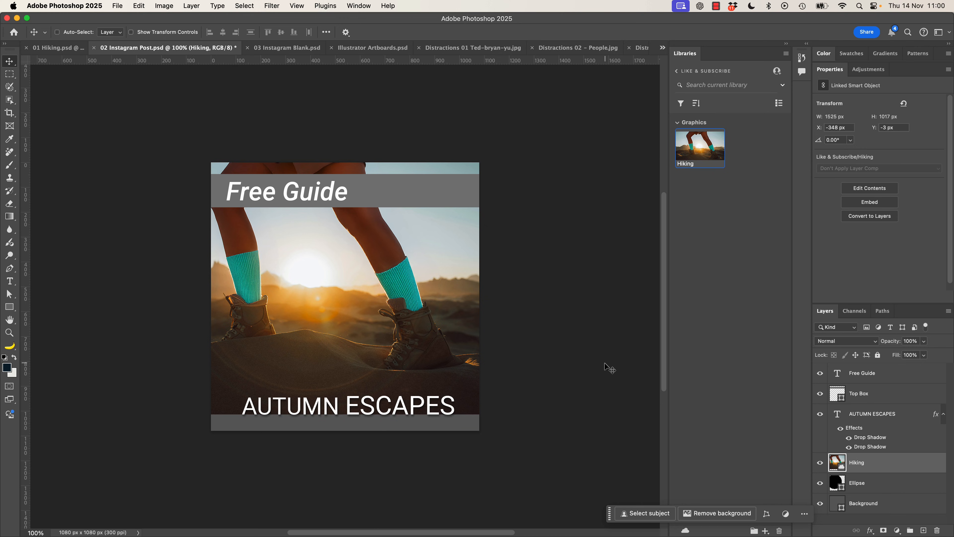
# Step: Clip the Hiking layer to the Ellipse layer beneath it, release the clipping mask, and reapply it
pyautogui.press('super+alt+g')
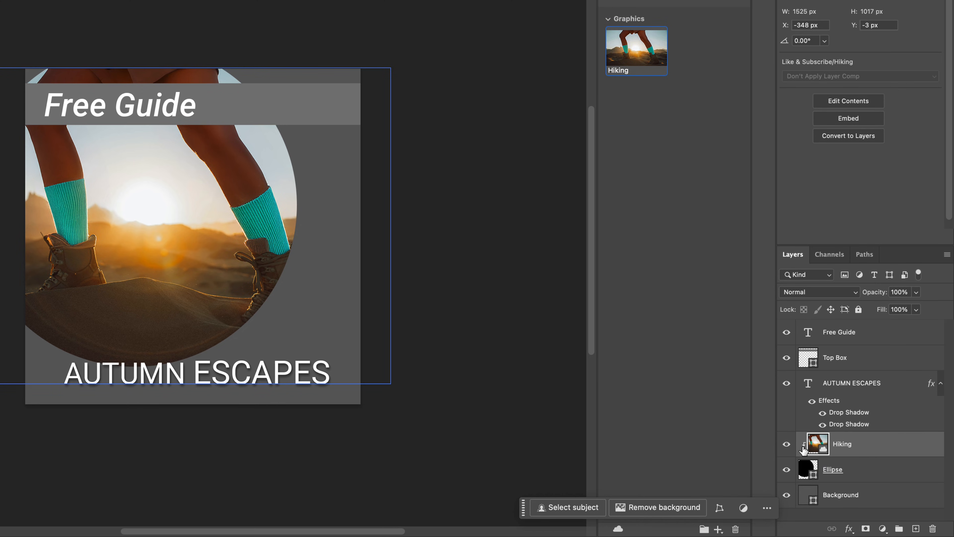
pyautogui.click(811, 472)
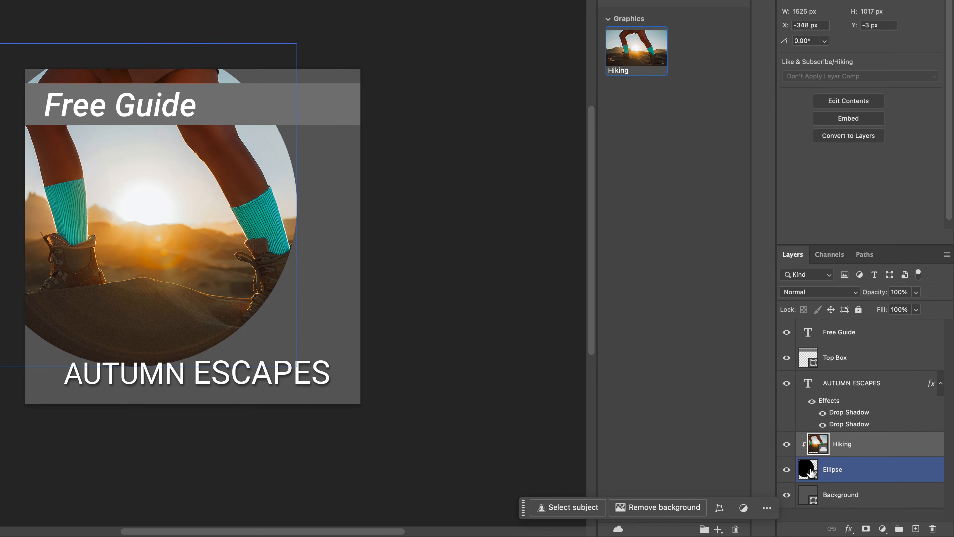
pyautogui.click(808, 468)
pyautogui.click(889, 445)
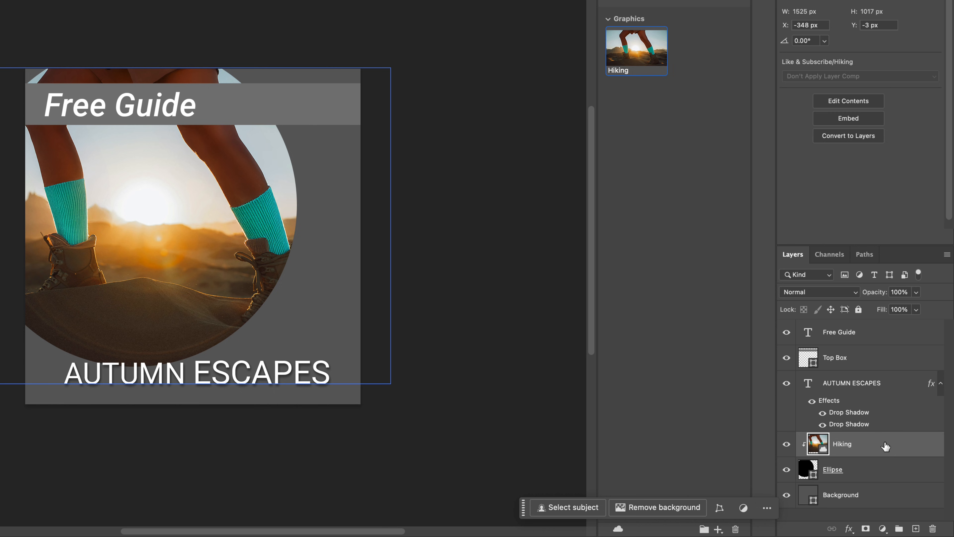
pyautogui.hotkey('ctrl', 'alt', 'g')
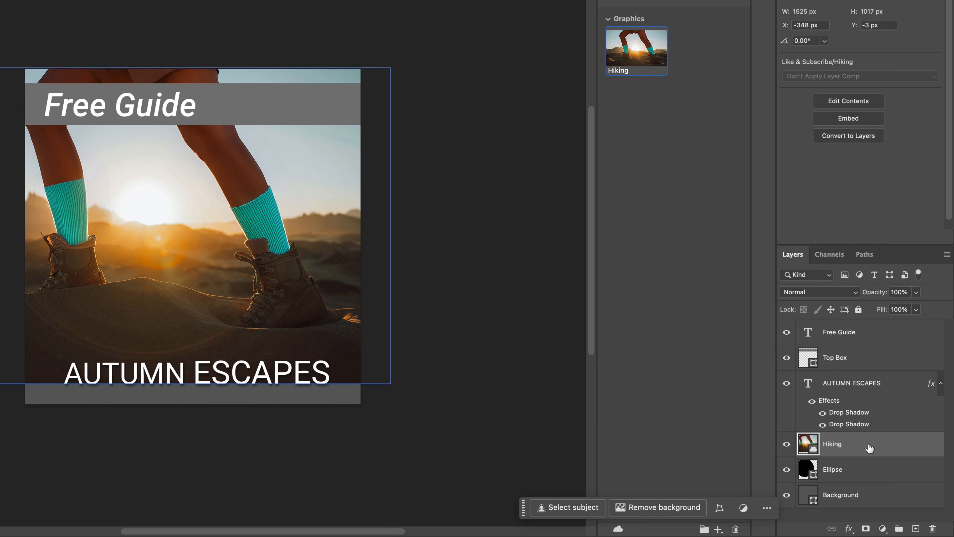
pyautogui.keyDown('alt'); pyautogui.click(828, 456); pyautogui.keyUp('alt')
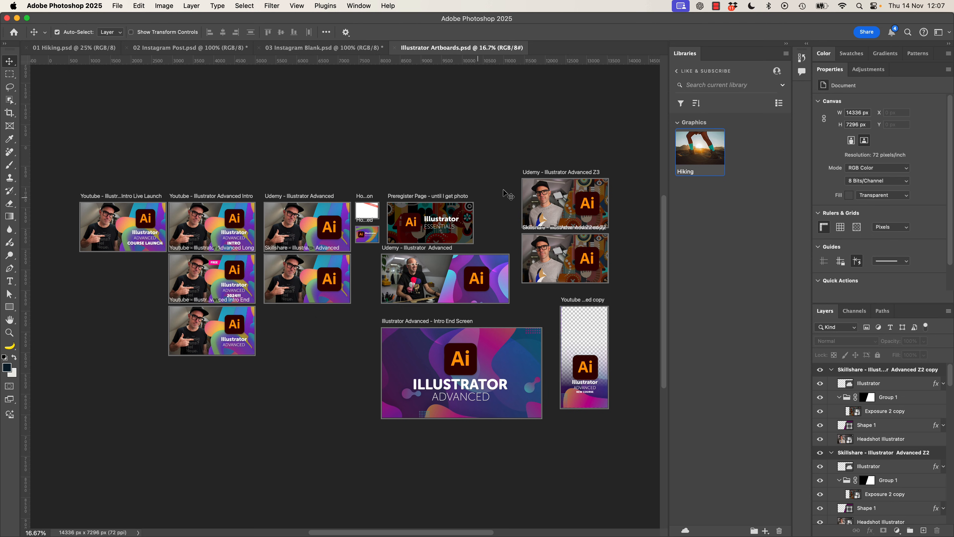
# Step: Select several artboards in Illustrator Artboards.psd to examine how they are organized, and close the document
pyautogui.click(121, 196)
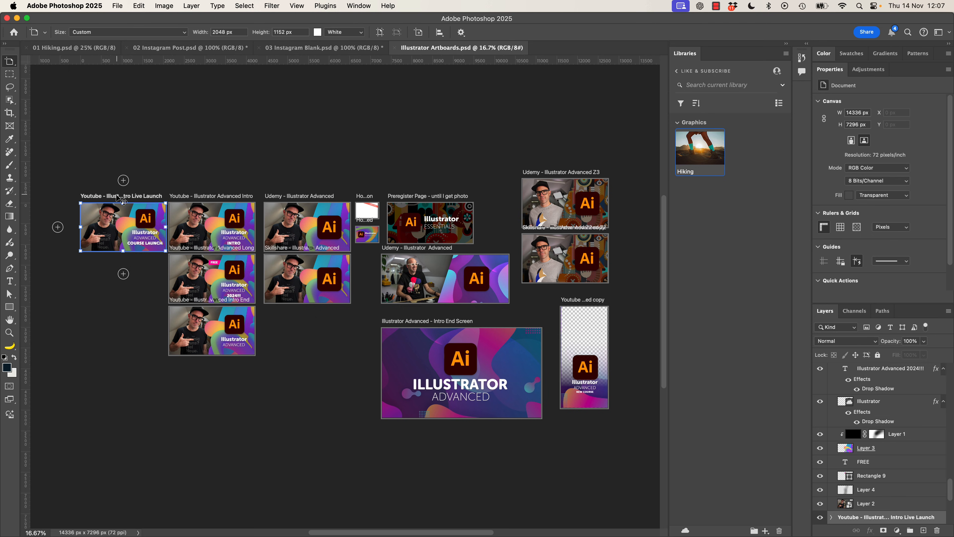
pyautogui.click(209, 197)
pyautogui.press('v')
pyautogui.moveTo(273, 142); pyautogui.dragTo(223, 229)
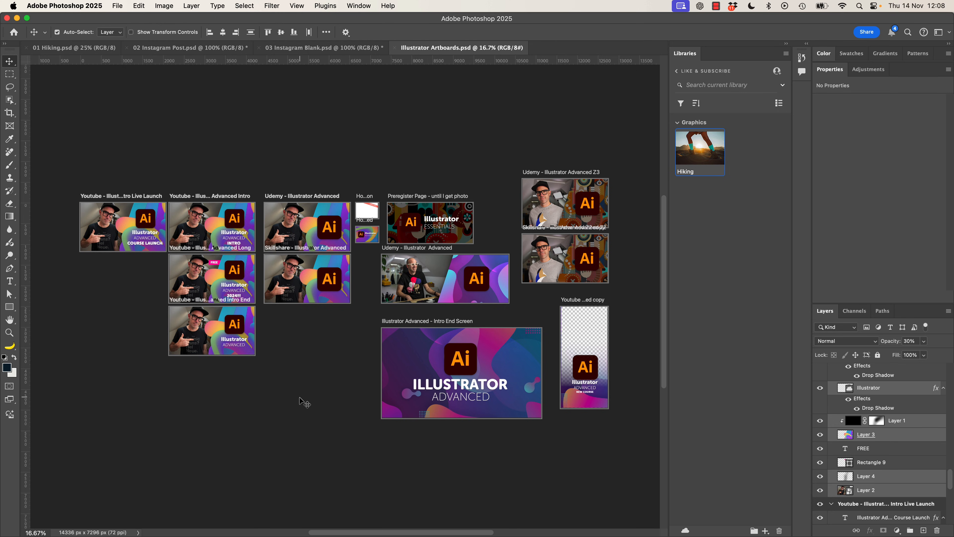
pyautogui.click(394, 48)
# Step: Create a 1080 × 1080 px artboard named "Instagram 01" in 02 Instagram Post.psd
pyautogui.click(195, 49)
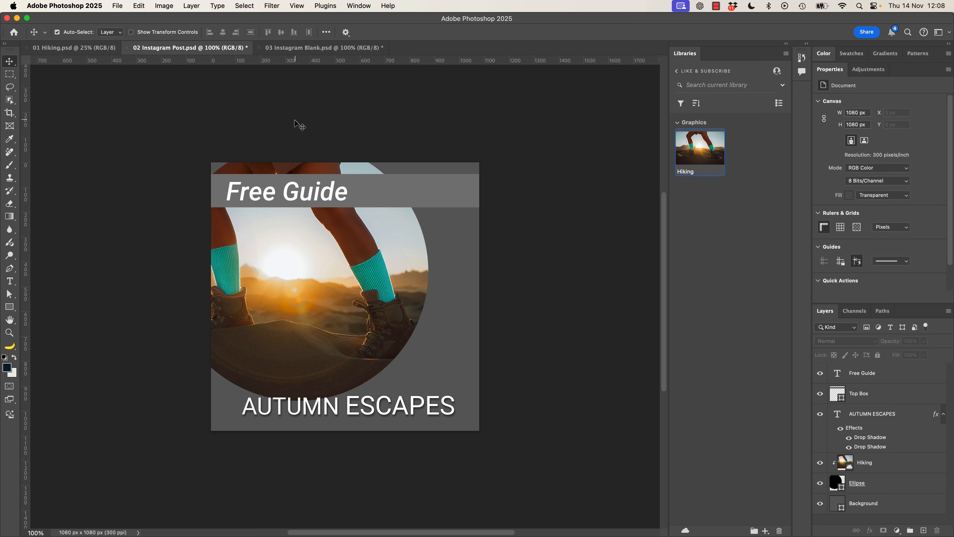
pyautogui.click(304, 198)
pyautogui.click(191, 6)
pyautogui.moveTo(198, 21)
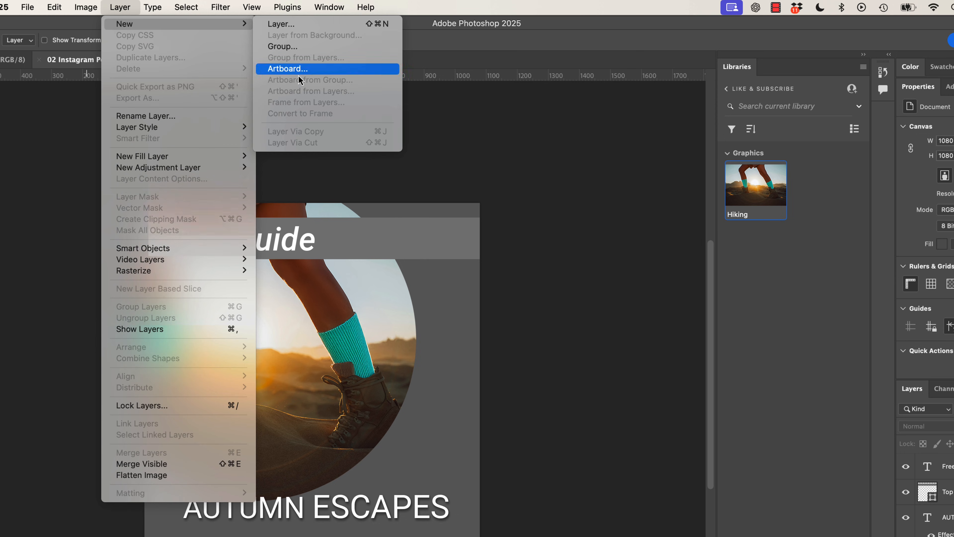
pyautogui.click(284, 71)
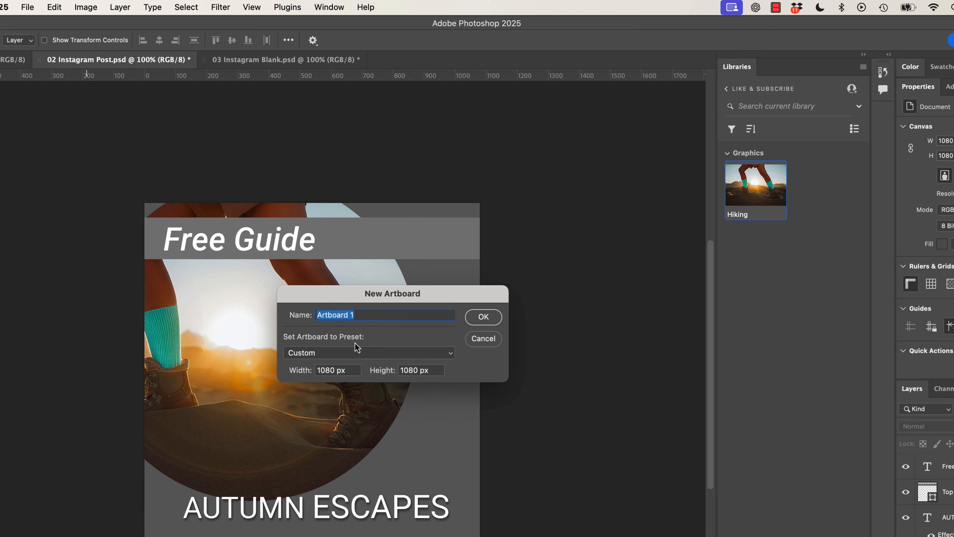
pyautogui.write('Instagram 01')
pyautogui.press('Return')
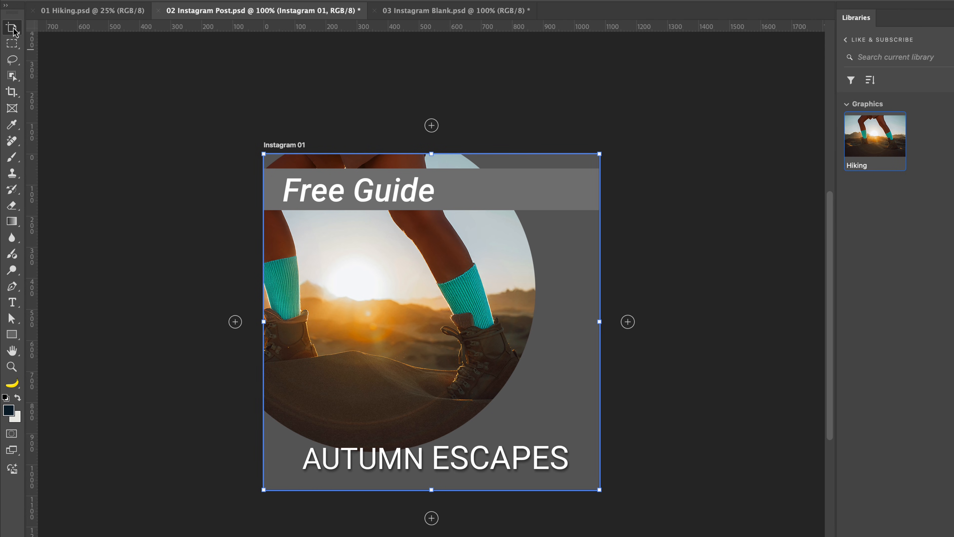
# Step: Try adding a blank artboard to the right of Instagram 01 with the Artboard Tool
pyautogui.click(14, 31)
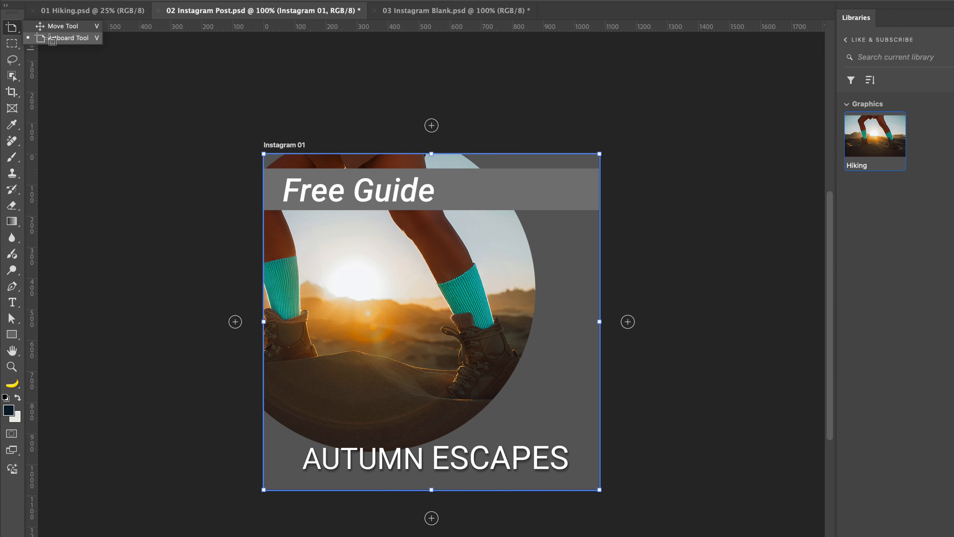
pyautogui.click(60, 38)
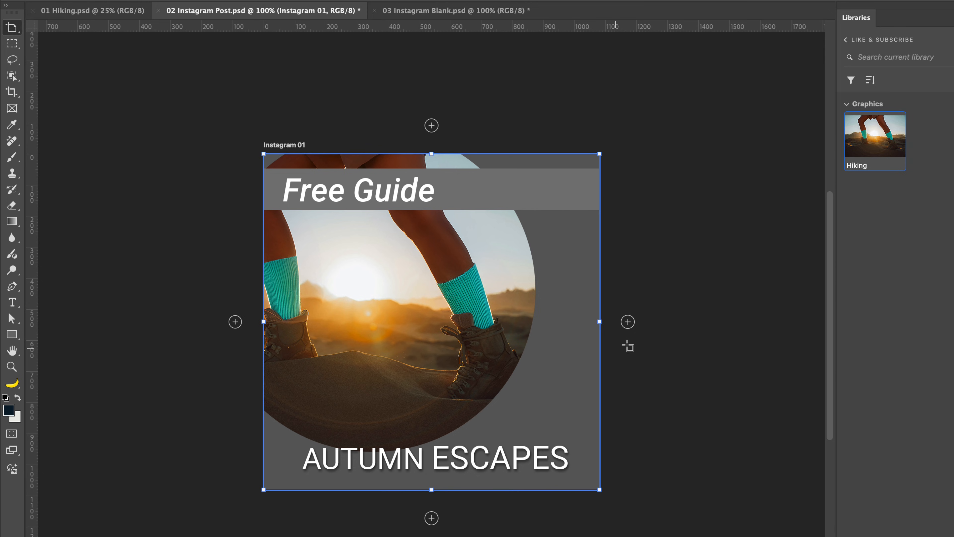
pyautogui.click(627, 322)
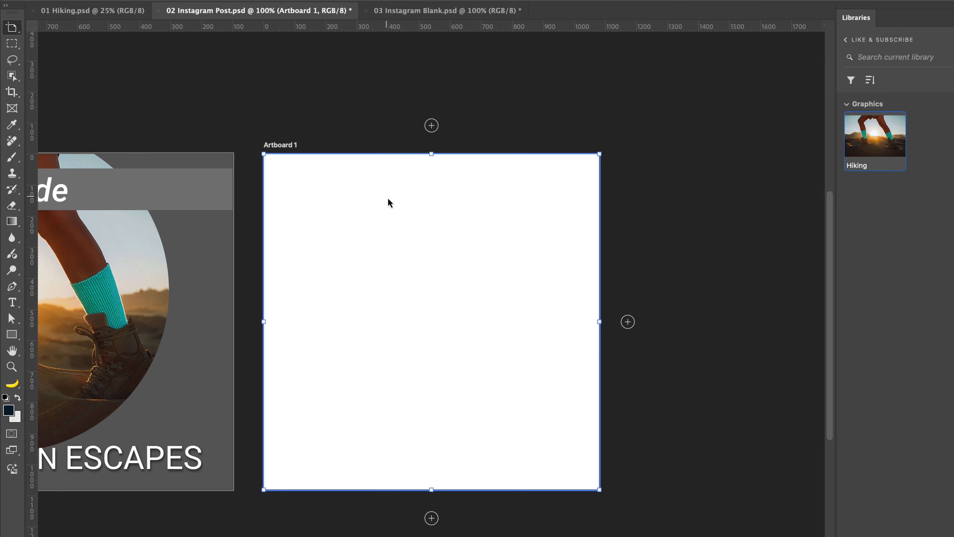
pyautogui.hotkey('ctrl', 'z')
# Step: Duplicate the Instagram 01 artboard with all its contents directly to its right
pyautogui.moveTo(370, 296); pyautogui.dragTo(601, 279)
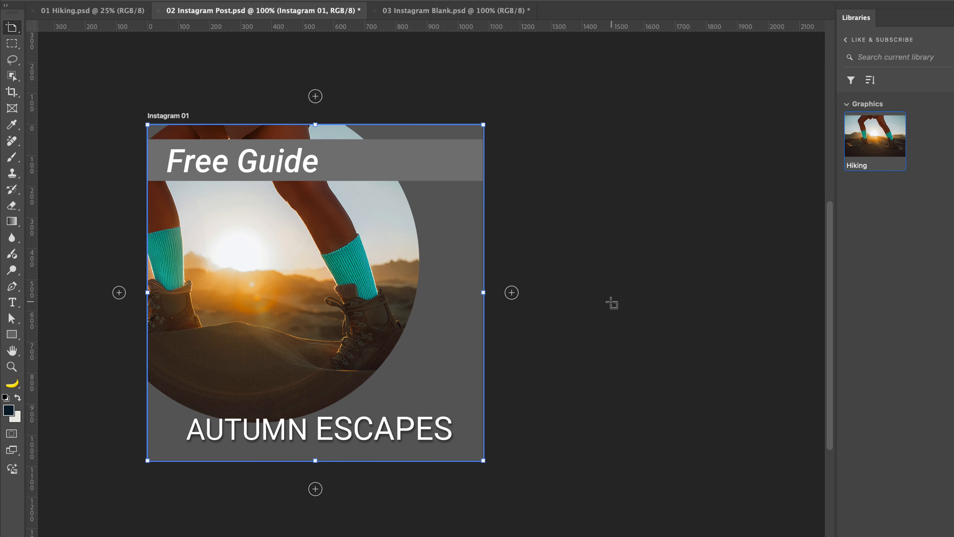
pyautogui.keyDown('alt'); pyautogui.click(512, 292); pyautogui.keyUp('alt')
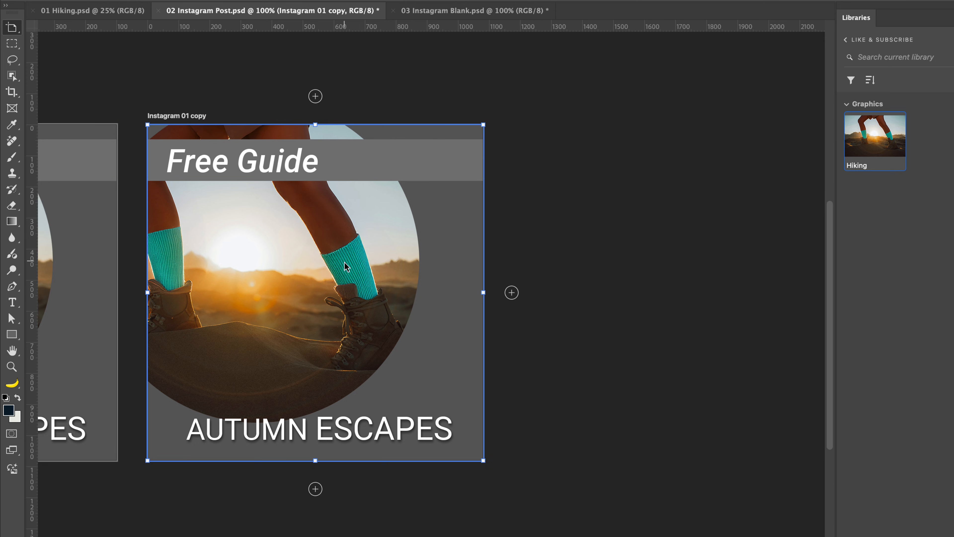
pyautogui.moveTo(345, 266); pyautogui.dragTo(439, 269)
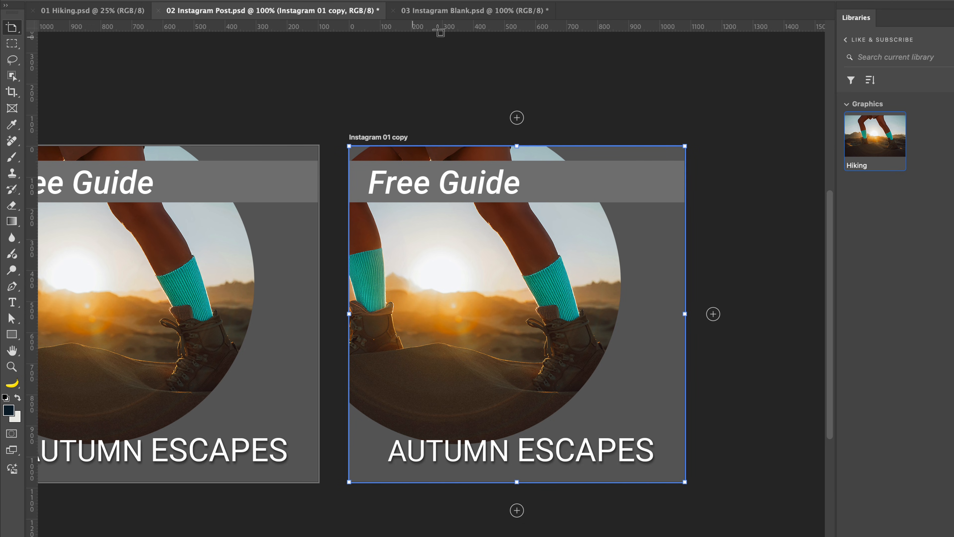
# Step: Start Generate Image in 03 Instagram Blank.psd
pyautogui.click(444, 15)
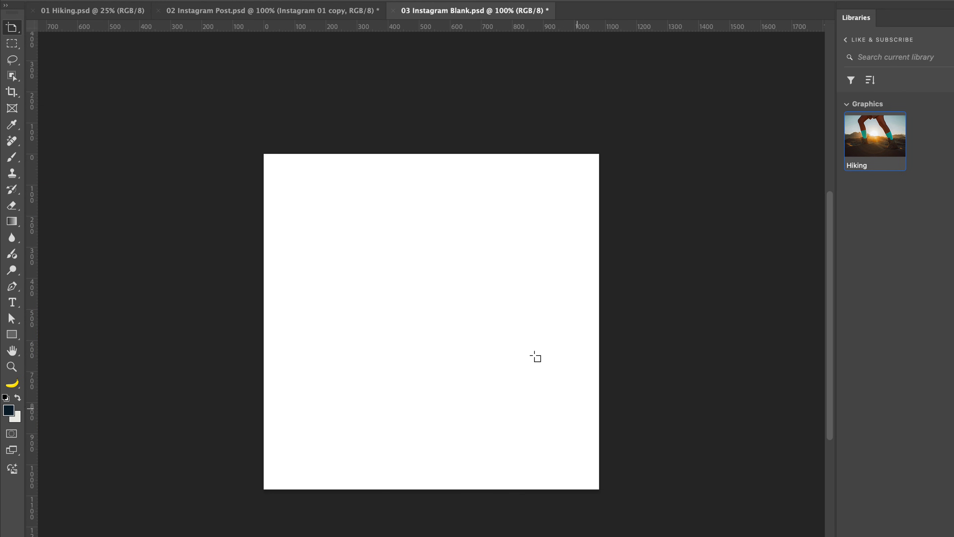
pyautogui.click(96, 15)
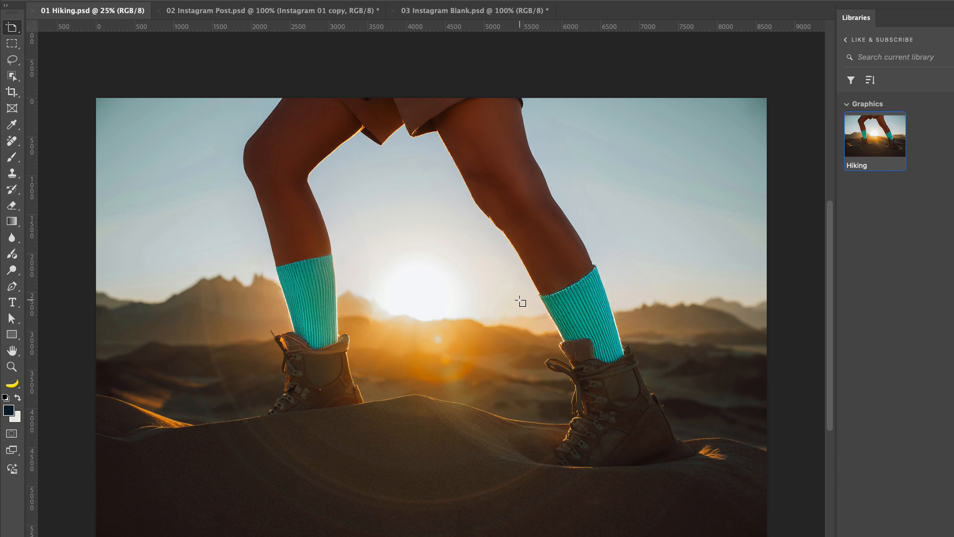
pyautogui.click(479, 17)
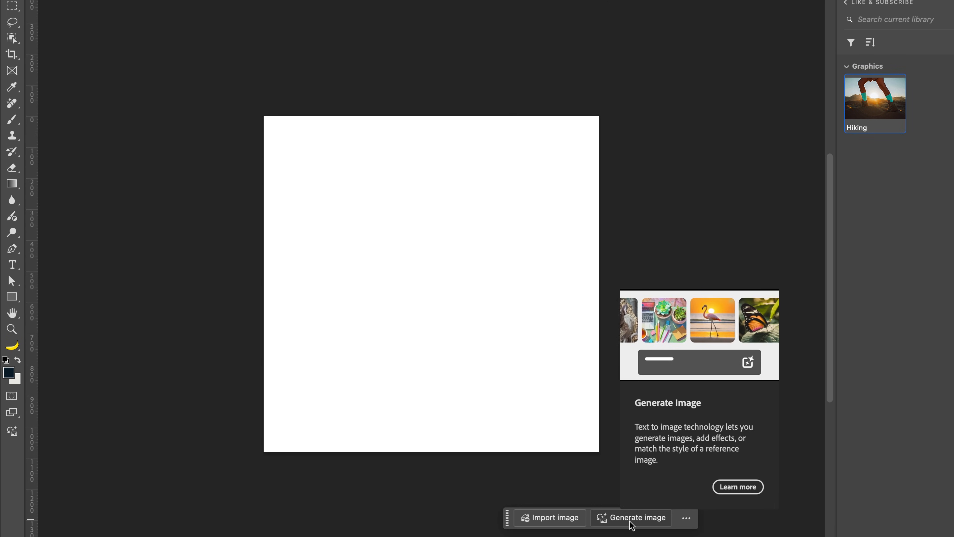
pyautogui.click(11, 434)
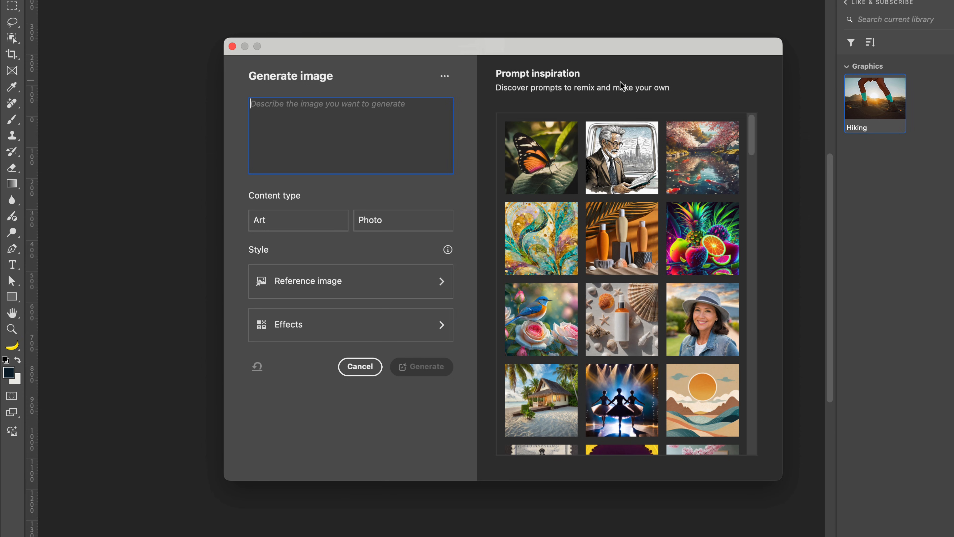
# Step: Try several inspiration prompts, including the subway doodle, the butterfly and the sunscreen bottles, and reset the image generation settings
pyautogui.click(631, 160)
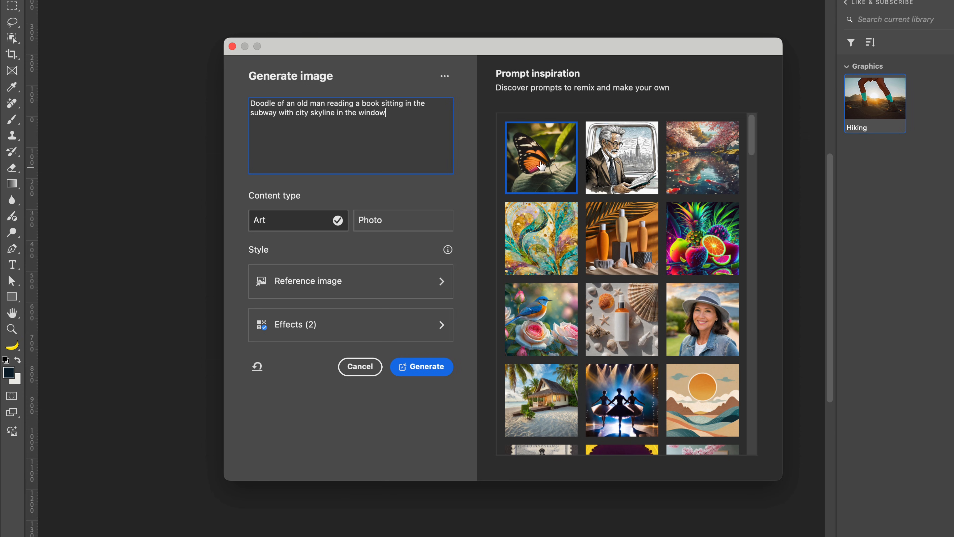
pyautogui.click(541, 176)
pyautogui.click(625, 246)
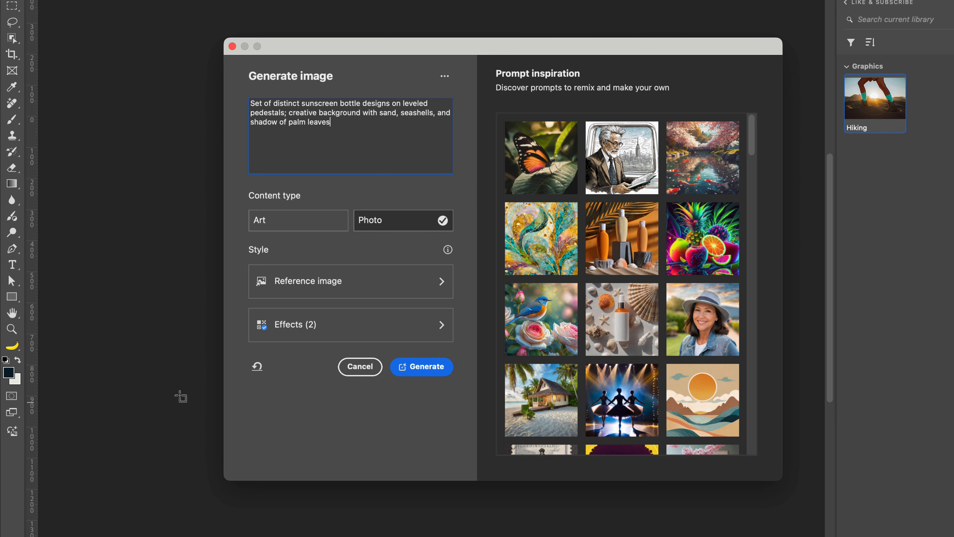
pyautogui.click(257, 367)
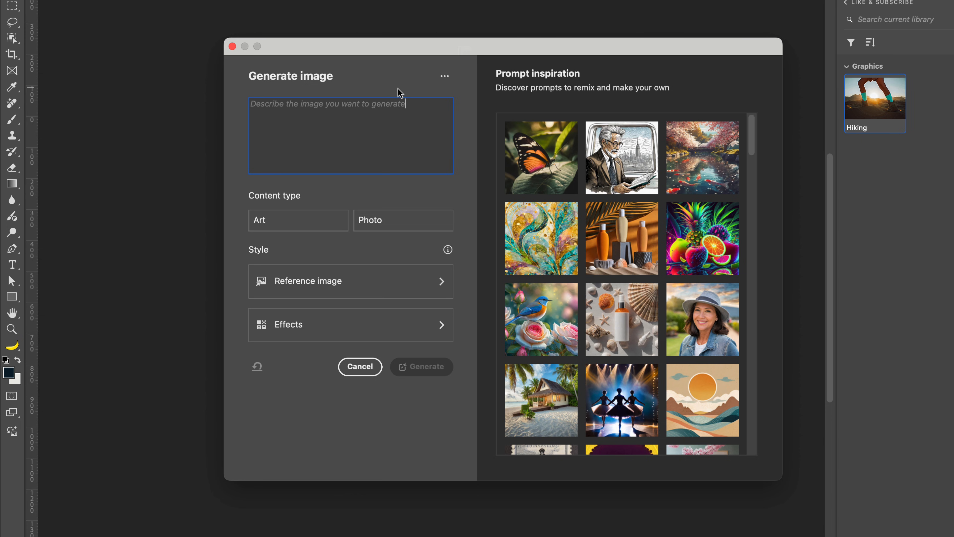
# Step: Generate an image from the prompt "Teenage boy & girl, back of heads, looking up at mountains"
pyautogui.moveTo(426, 114); pyautogui.dragTo(217, 86)
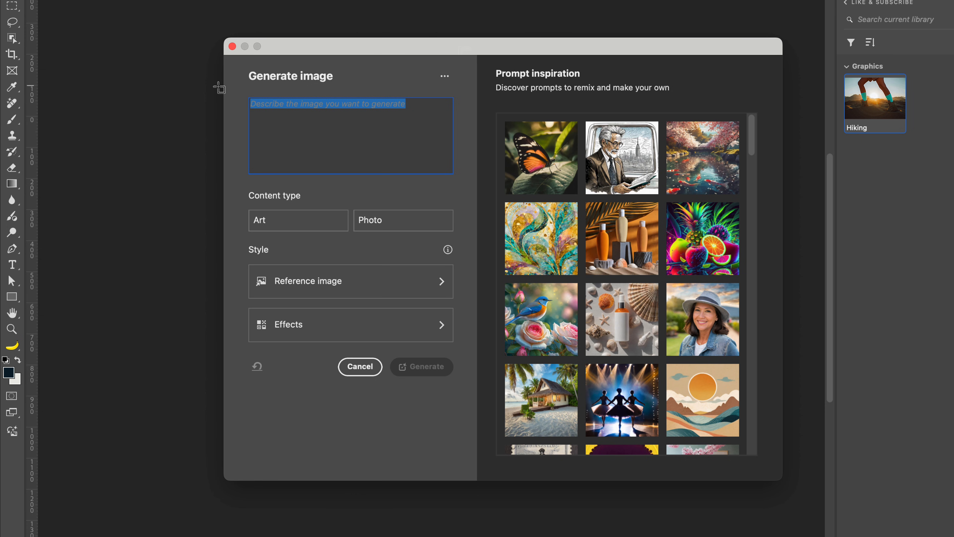
pyautogui.write('Teenage boy & girl, back of heads, looking up at mountains')
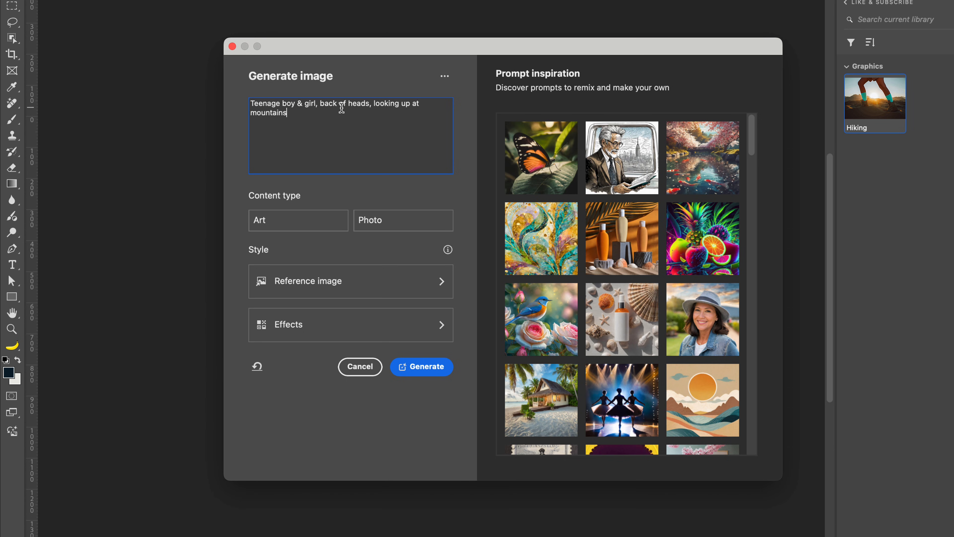
pyautogui.moveTo(365, 108); pyautogui.dragTo(325, 104)
pyautogui.click(345, 157)
pyautogui.click(413, 366)
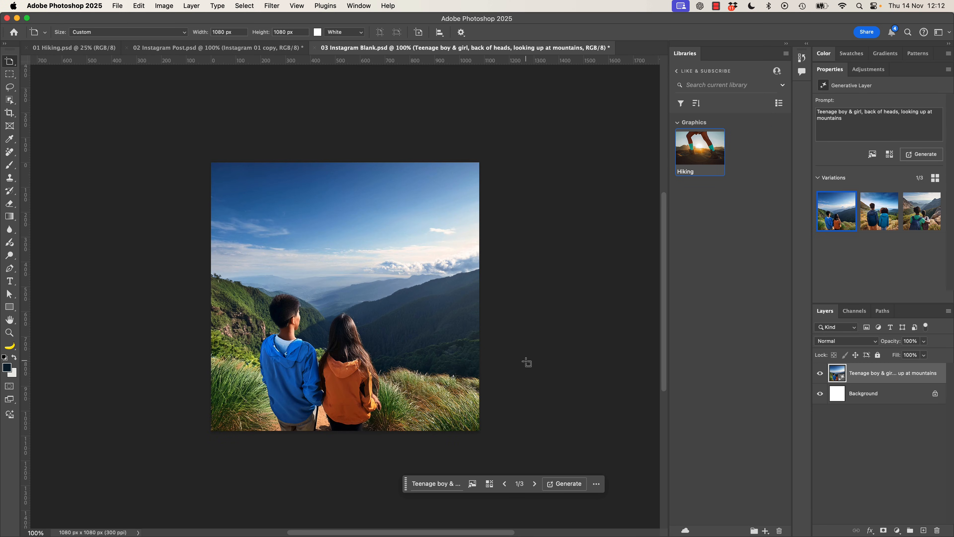
# Step: Compare the three generated variations of the teenagers on the canvas
pyautogui.click(874, 223)
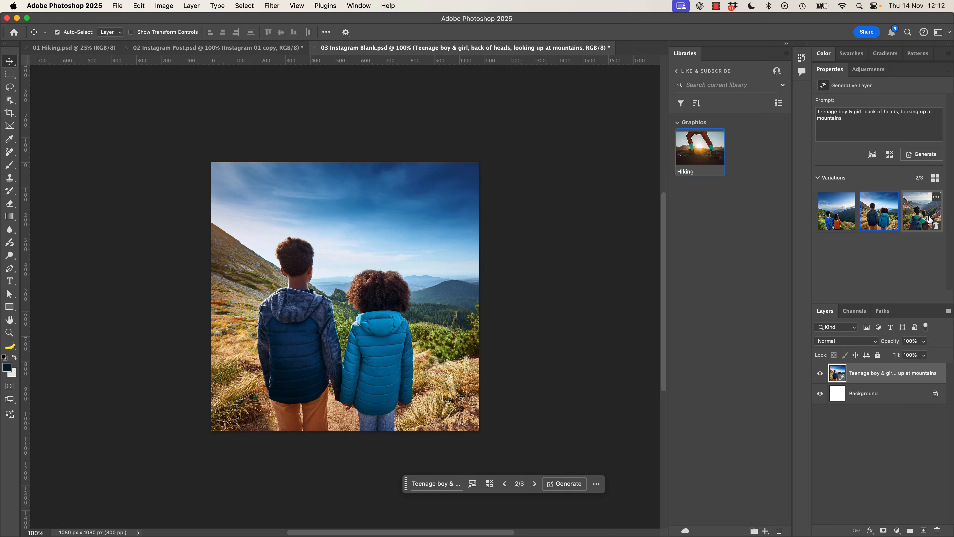
pyautogui.click(928, 218)
pyautogui.click(872, 215)
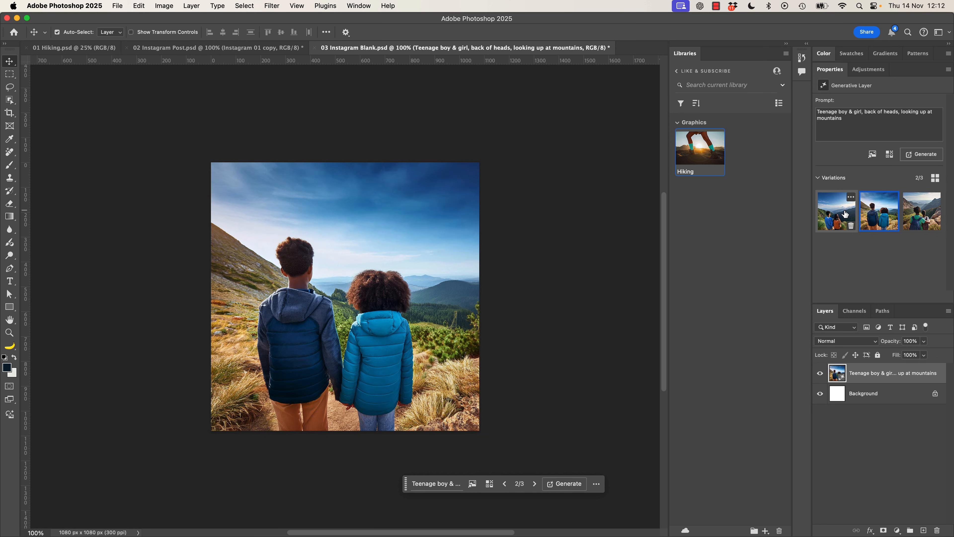
pyautogui.click(846, 215)
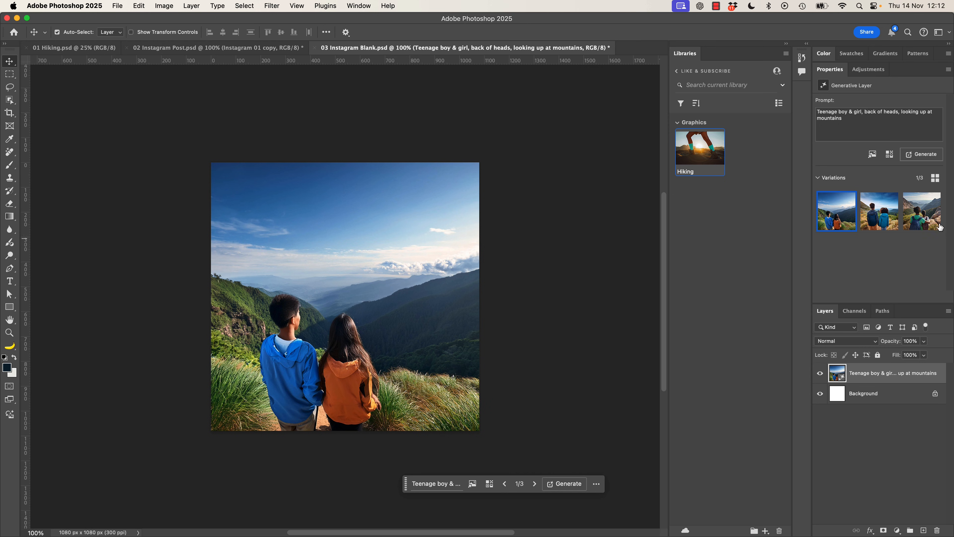
pyautogui.click(887, 213)
pyautogui.click(916, 217)
# Step: Regenerate the image with ", full body" added to the prompt and choose the third variation
pyautogui.click(864, 121)
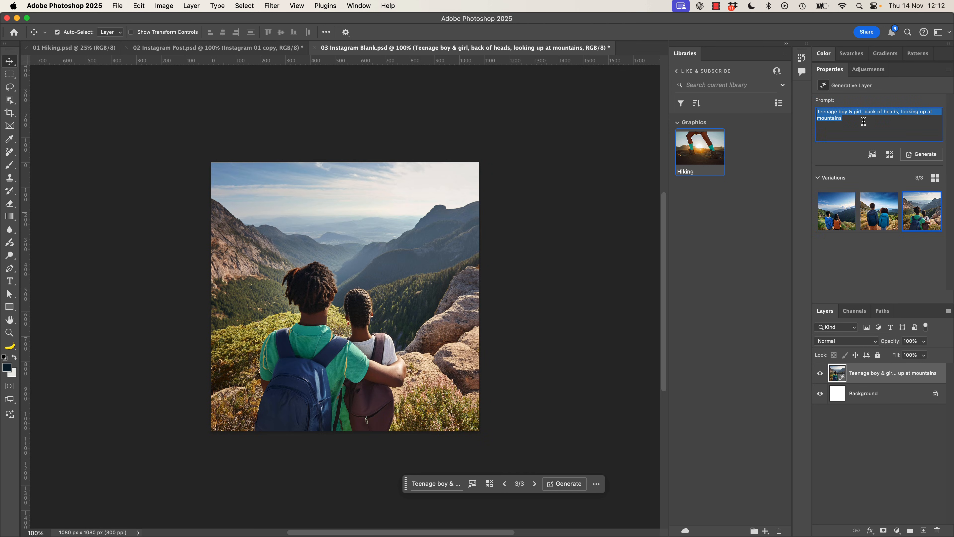
pyautogui.click(864, 121)
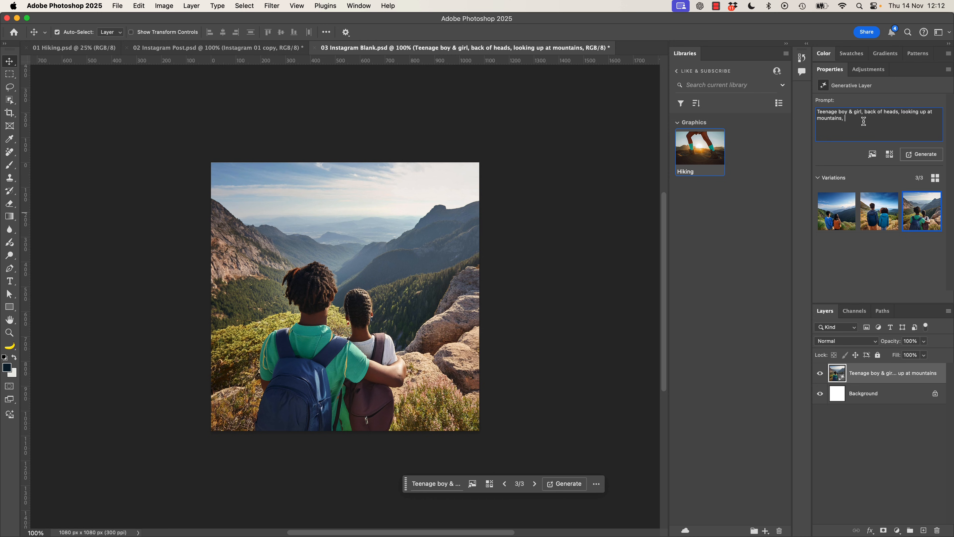
pyautogui.write(', full body')
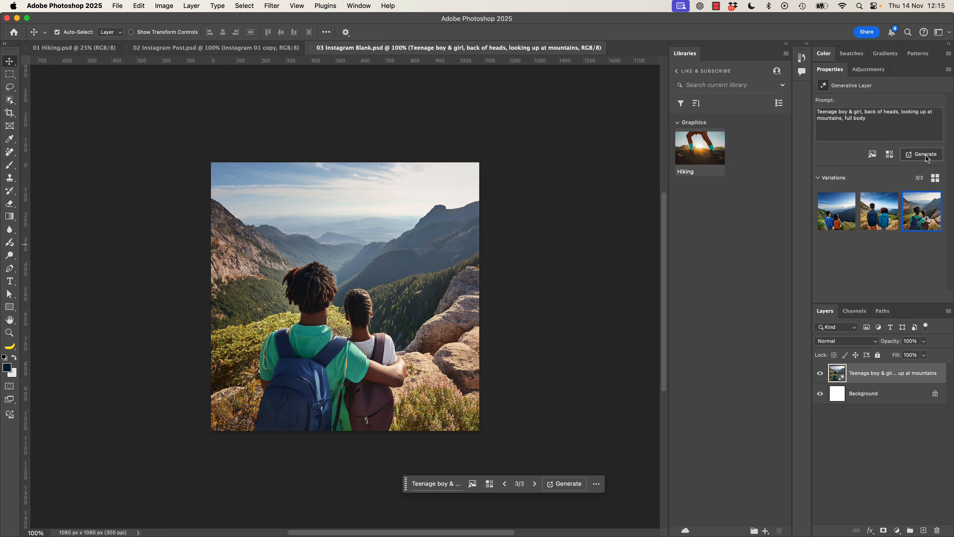
pyautogui.click(926, 156)
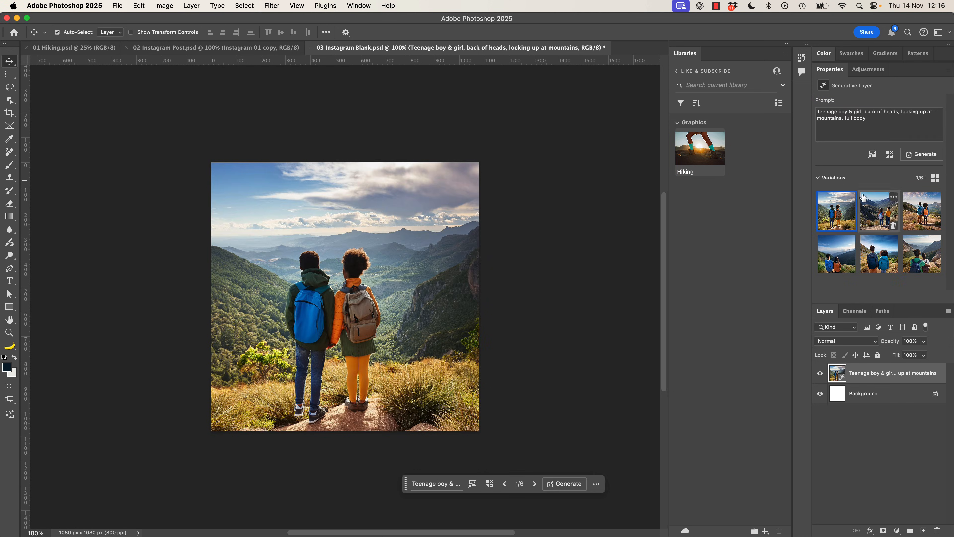
pyautogui.click(863, 198)
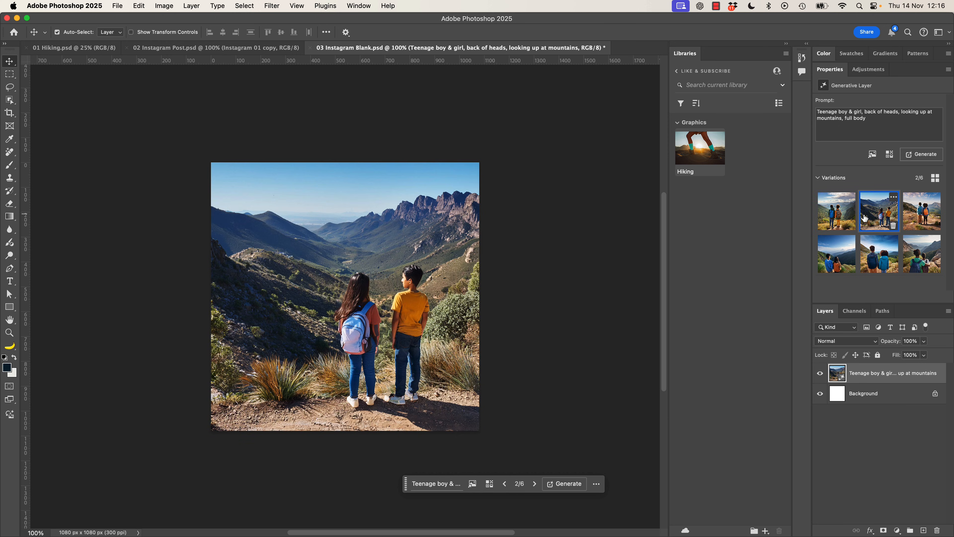
pyautogui.click(933, 213)
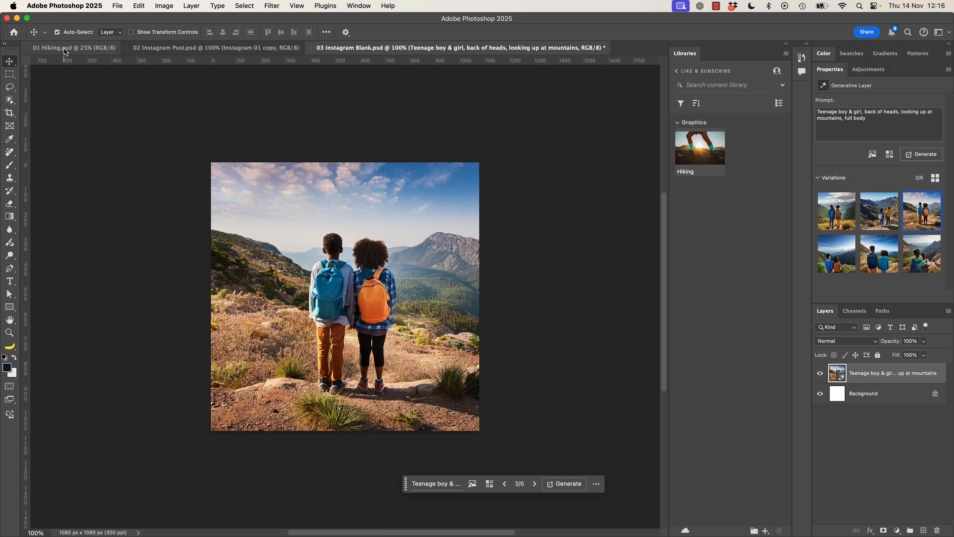
# Step: Arrange the open documents side by side in a 2-up Vertical layout
pyautogui.click(74, 48)
pyautogui.click(160, 53)
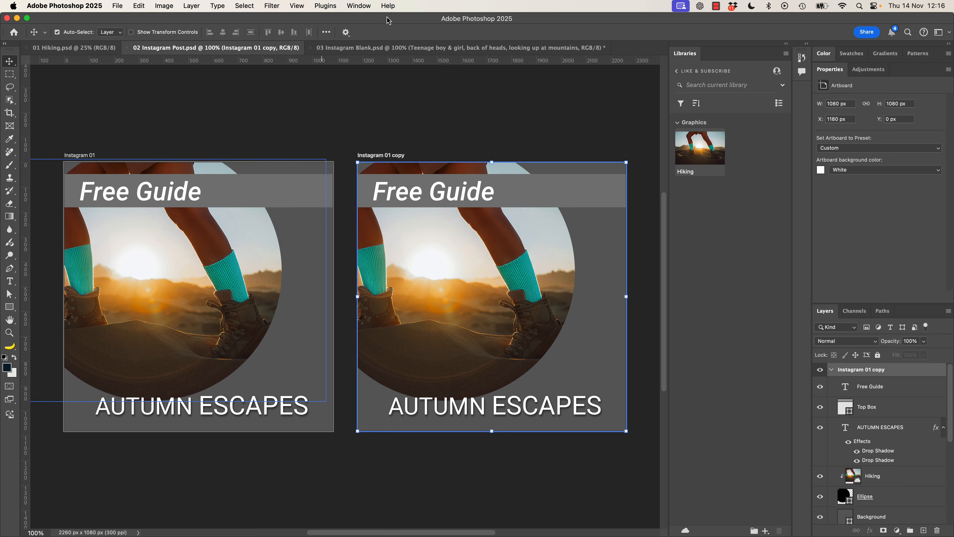
pyautogui.click(481, 48)
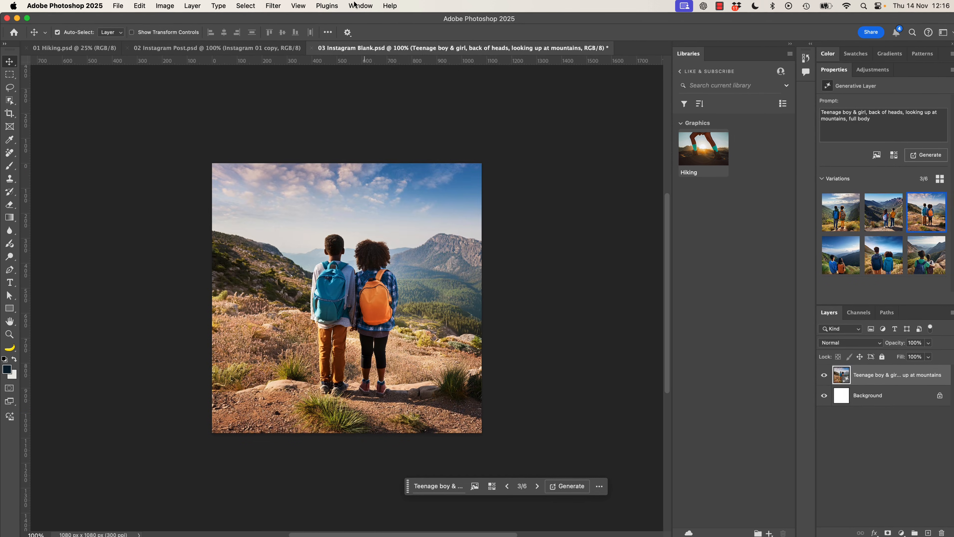
pyautogui.click(358, 6)
pyautogui.moveTo(362, 21)
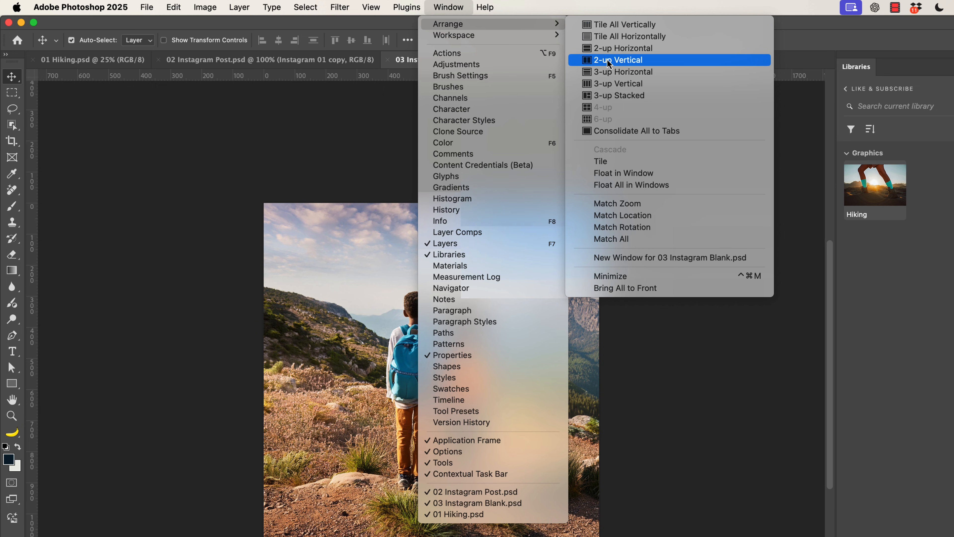
pyautogui.click(633, 64)
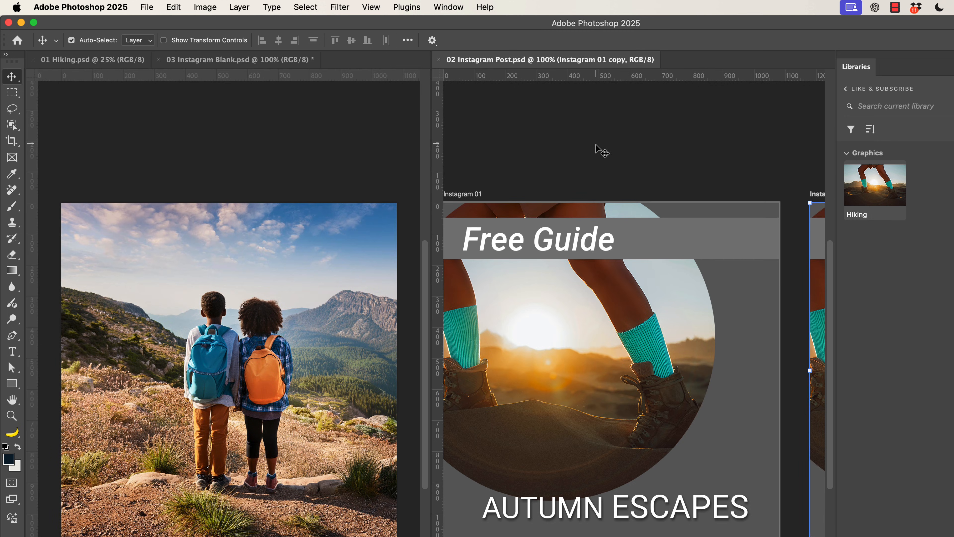
# Step: Close 02 Instagram Post.psd and reopen it from the recent files
pyautogui.click(211, 249)
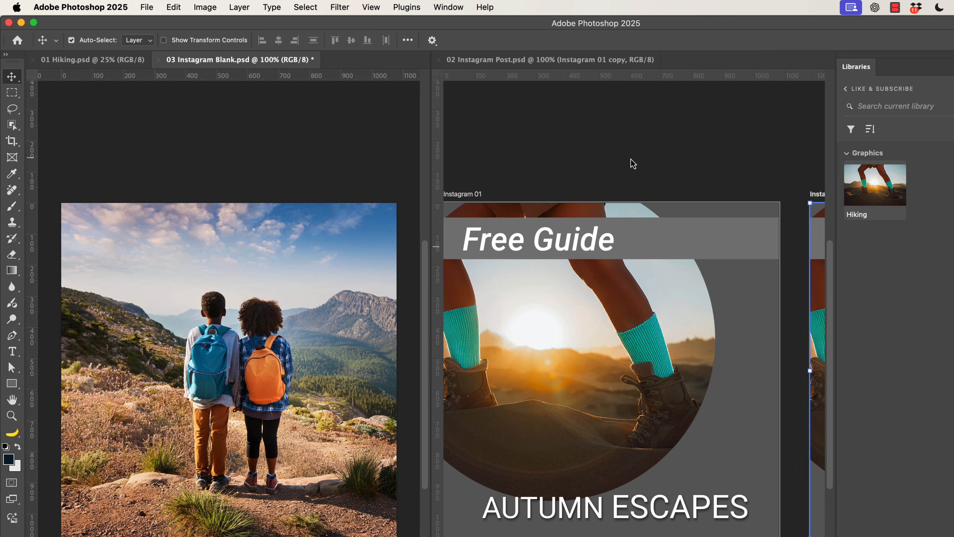
pyautogui.click(630, 159)
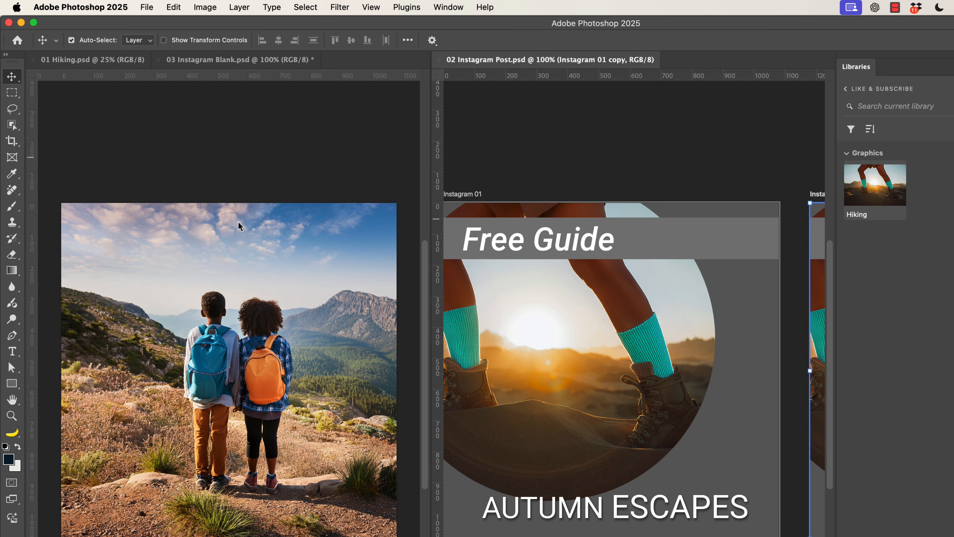
pyautogui.click(529, 152)
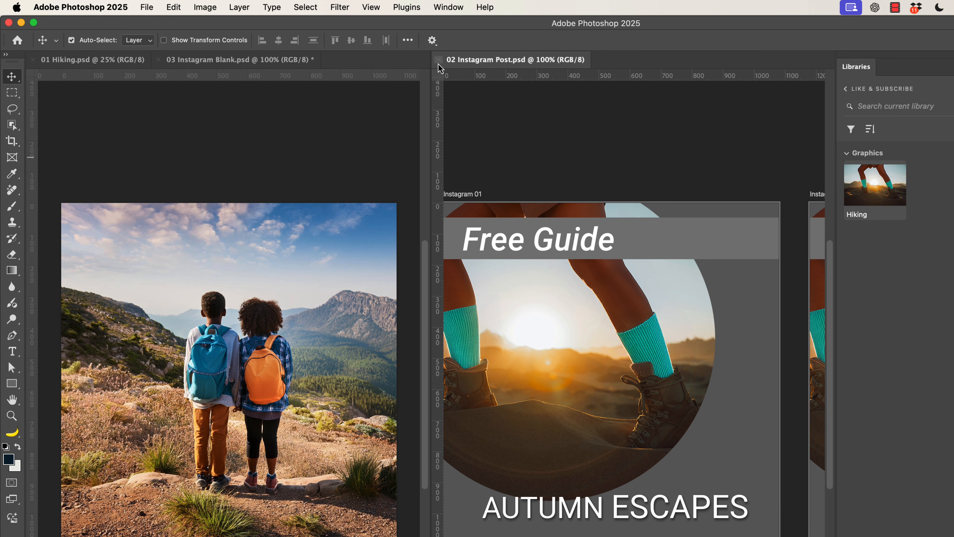
pyautogui.click(438, 59)
pyautogui.click(146, 7)
pyautogui.moveTo(191, 72)
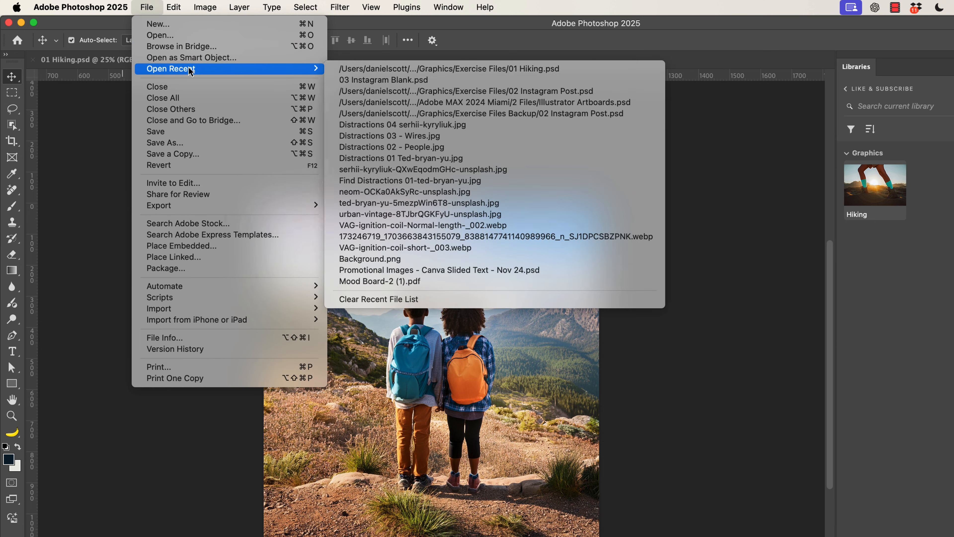
pyautogui.click(410, 97)
# Step: Consolidate all open documents into tabs
pyautogui.click(448, 7)
pyautogui.moveTo(452, 33)
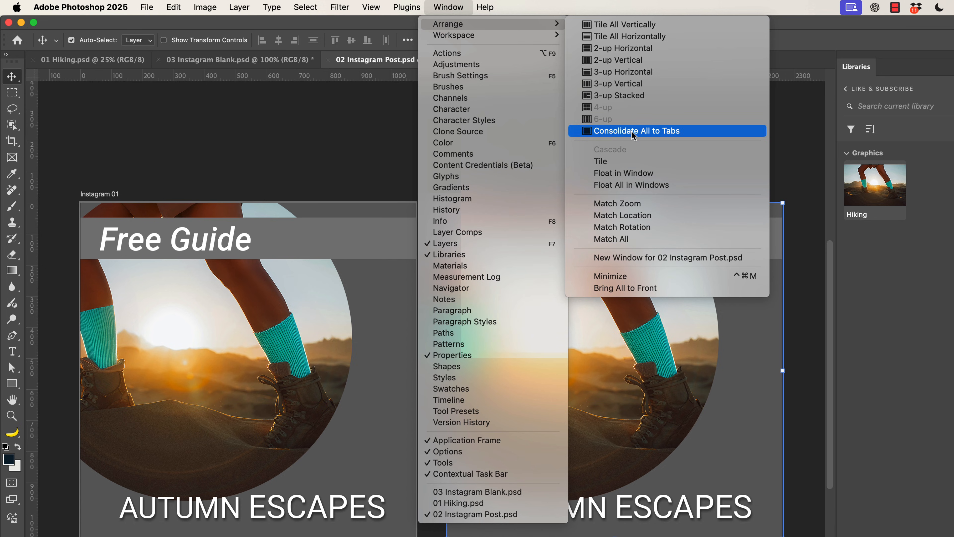
pyautogui.click(633, 131)
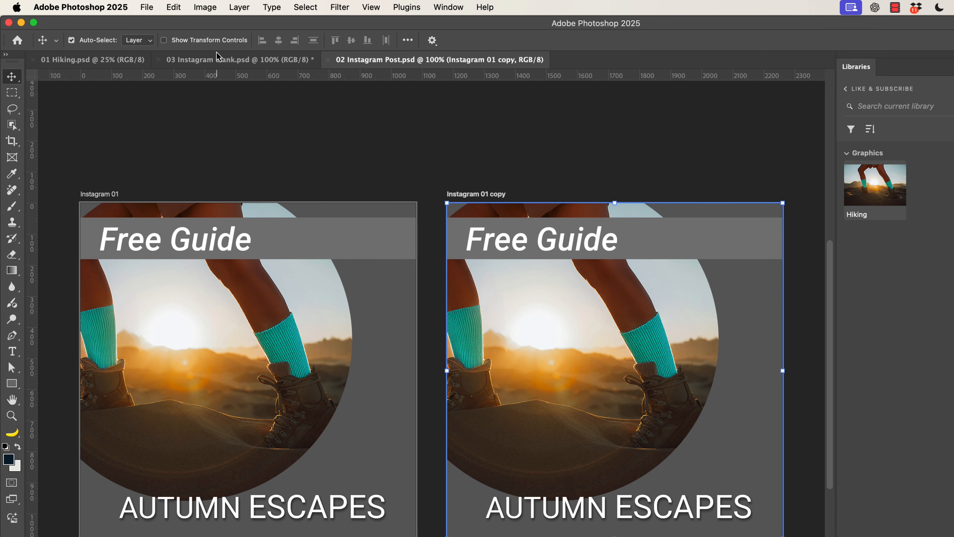
# Step: Reorder the documents so 02 Instagram Post.psd sits between 01 Hiking.psd and 03 Instagram Blank.psd, and switch between them
pyautogui.click(52, 64)
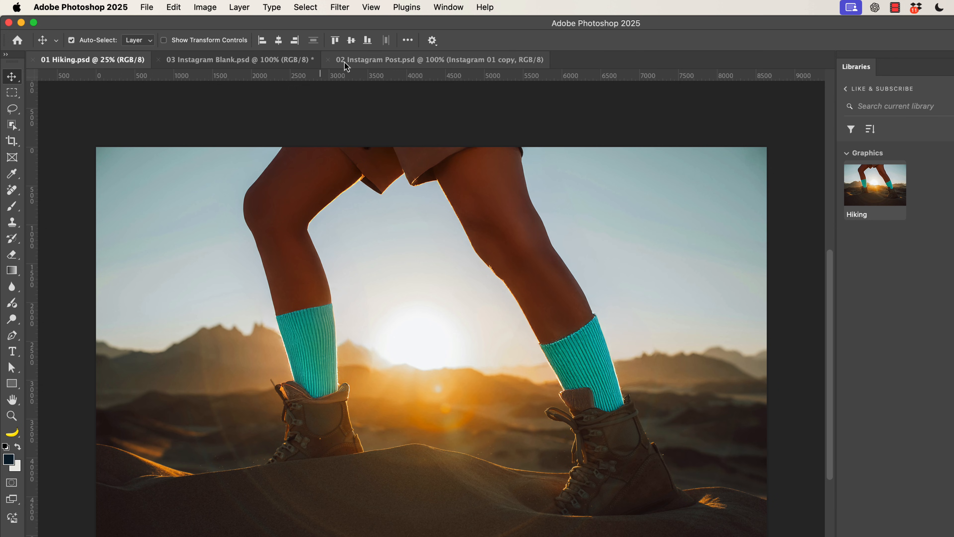
pyautogui.moveTo(365, 66); pyautogui.dragTo(194, 63)
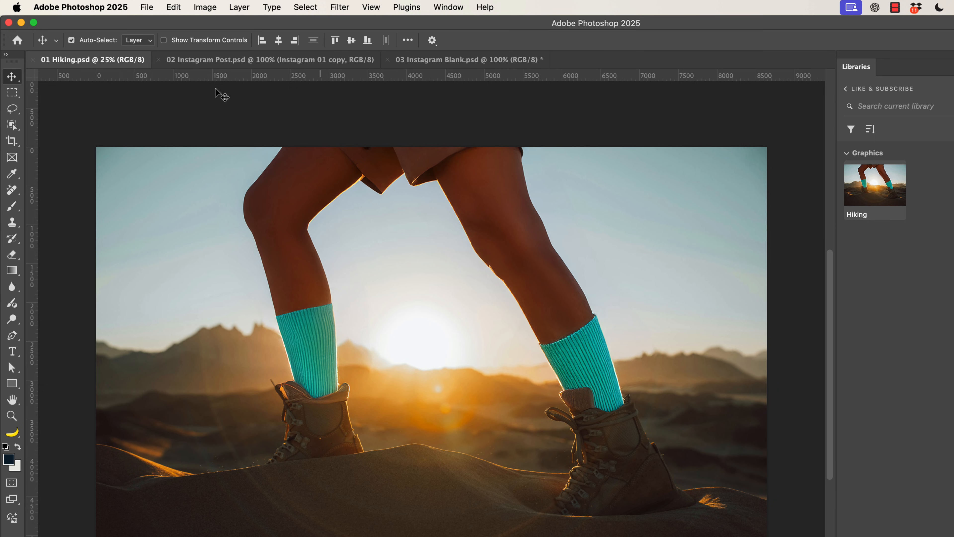
pyautogui.click(216, 62)
pyautogui.click(451, 65)
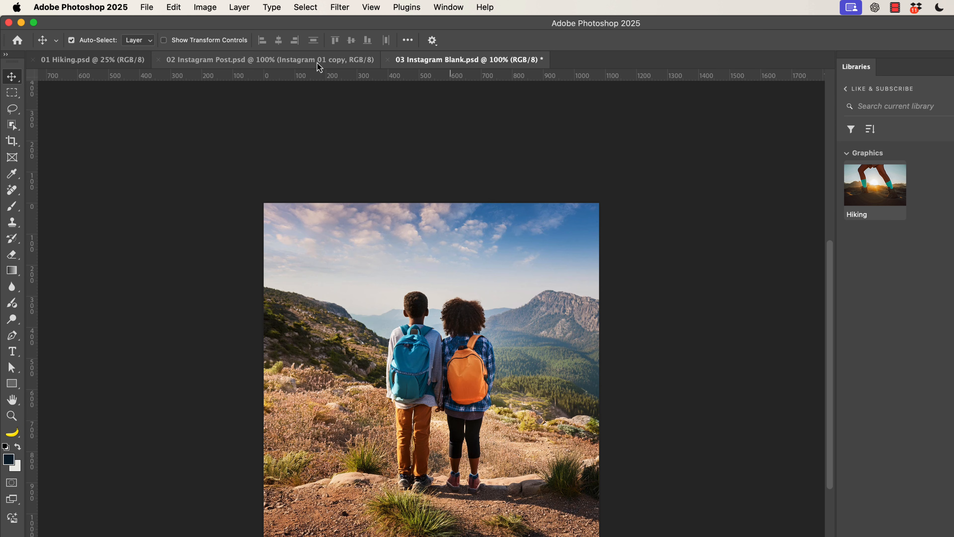
pyautogui.click(316, 63)
# Step: Select the generated teenage boy and girl layer in 03 Instagram Blank.psd
pyautogui.click(429, 63)
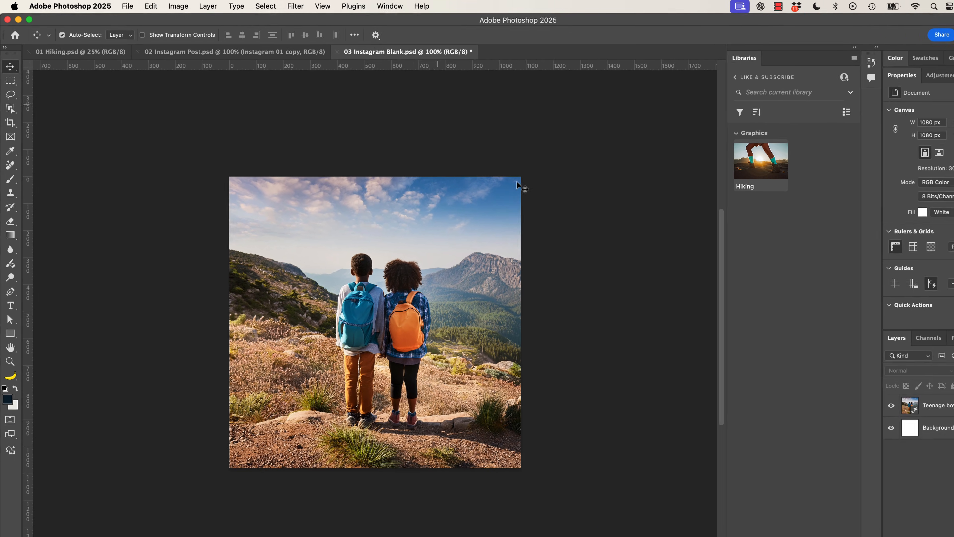
pyautogui.press('super+0')
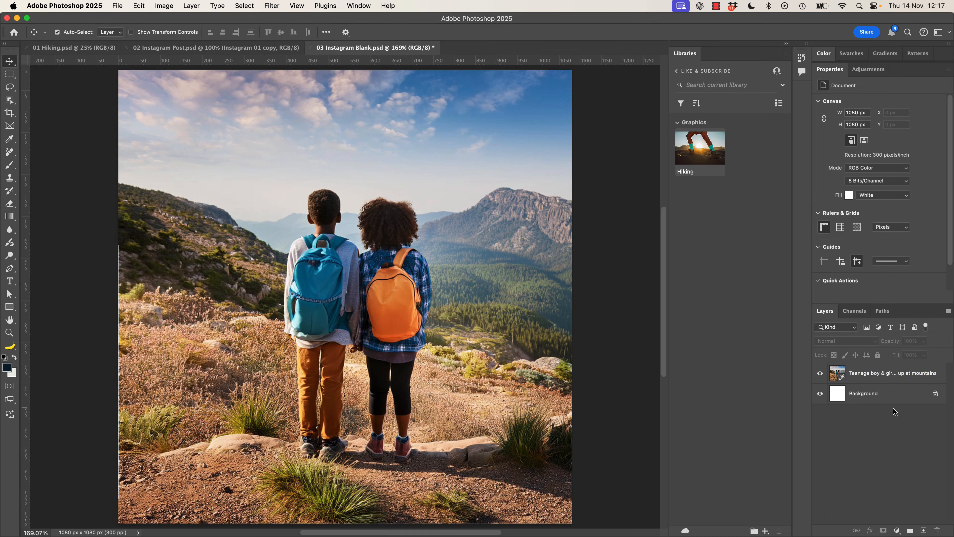
pyautogui.click(924, 402)
pyautogui.click(846, 381)
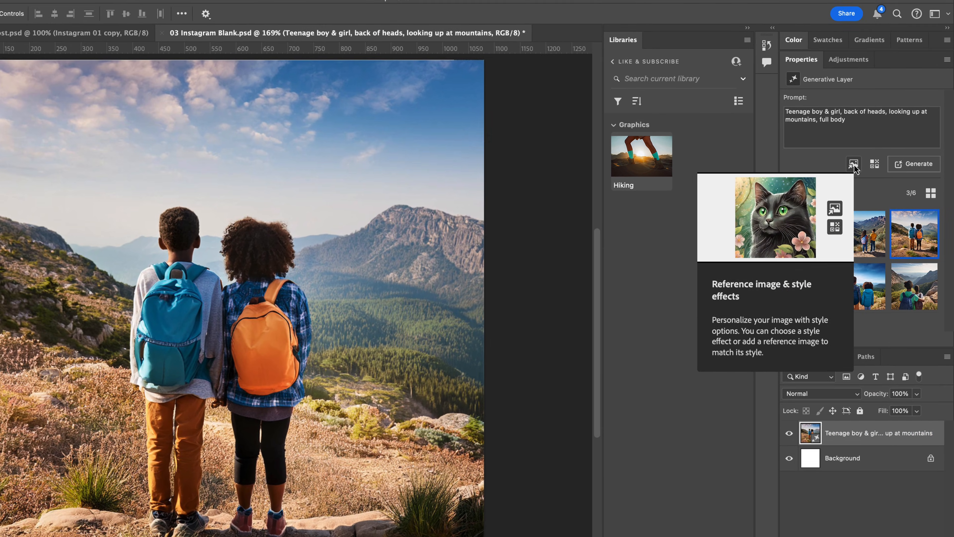
# Step: Preview 01 Hiking.psd and use it as the style reference image for the generative layer
pyautogui.click(873, 155)
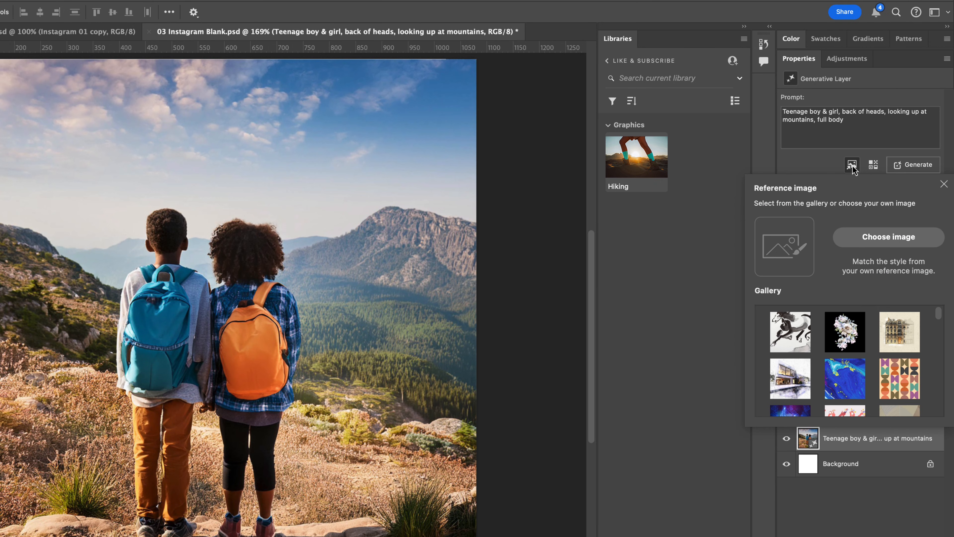
pyautogui.click(887, 238)
pyautogui.click(272, 164)
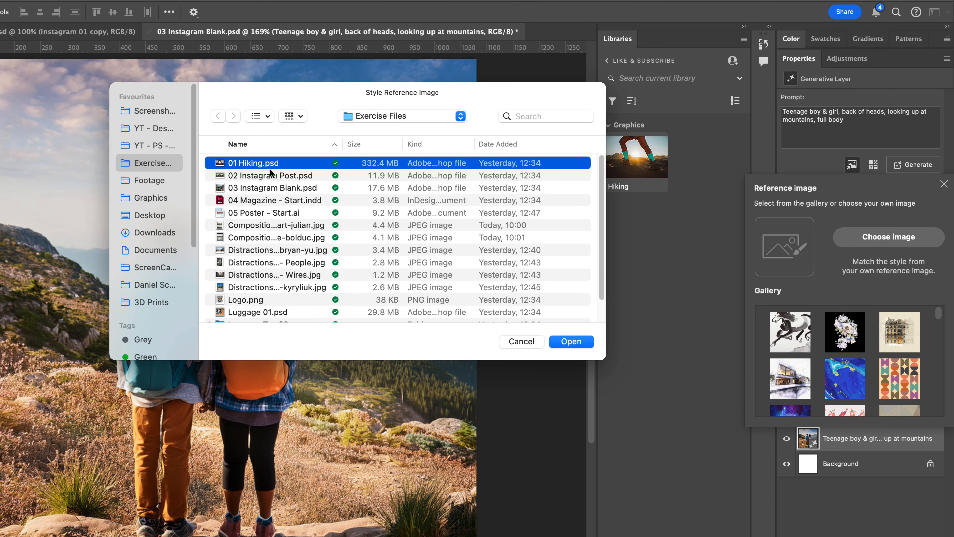
pyautogui.press('space')
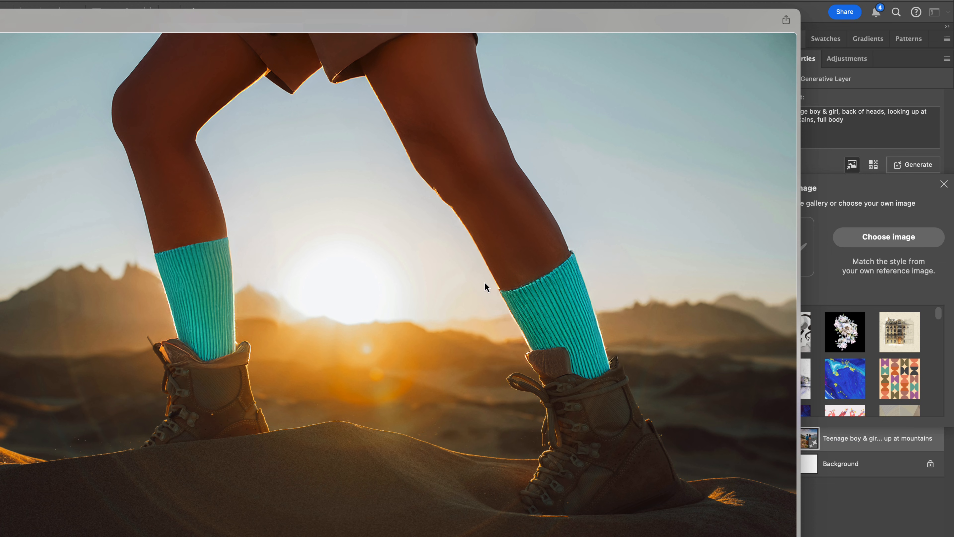
pyautogui.press('space')
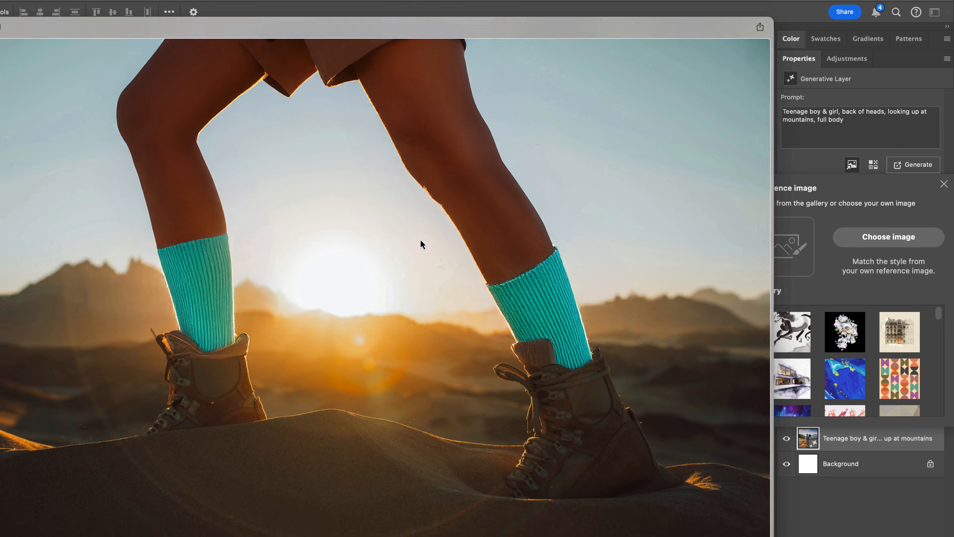
pyautogui.click(557, 351)
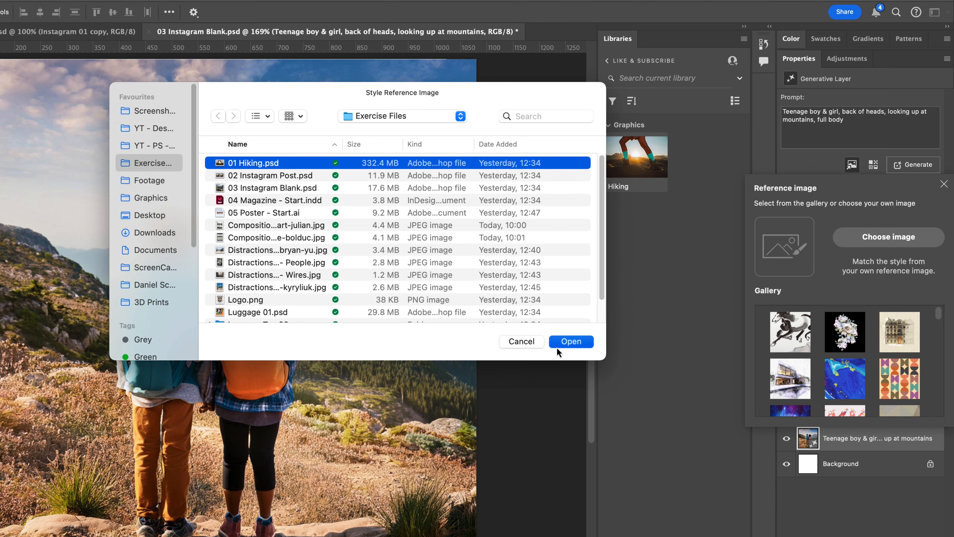
# Step: Remove "full body" from the prompt, generate new variations and show the third one
pyautogui.moveTo(846, 120); pyautogui.dragTo(819, 119)
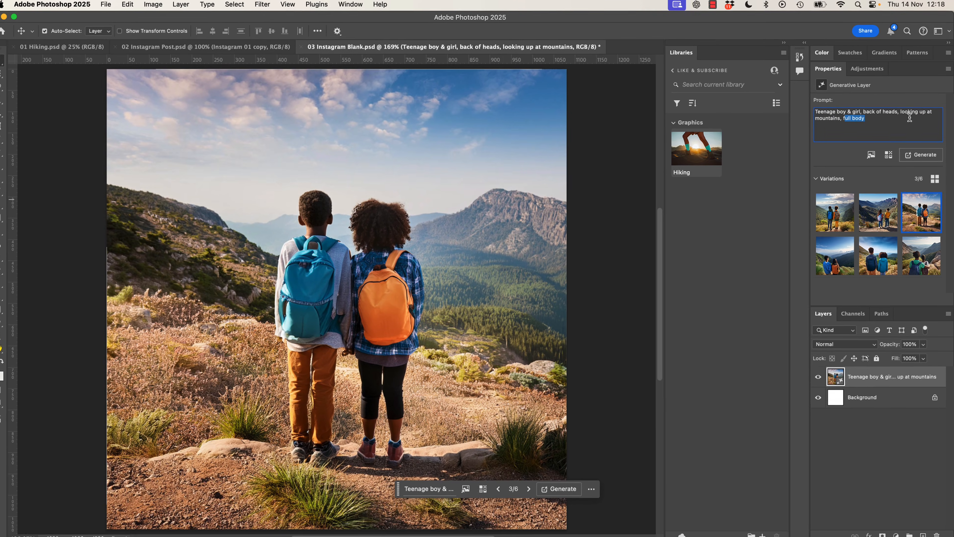
pyautogui.press('BackSpace')
pyautogui.press('BackSpace')
pyautogui.press('BackSpace')
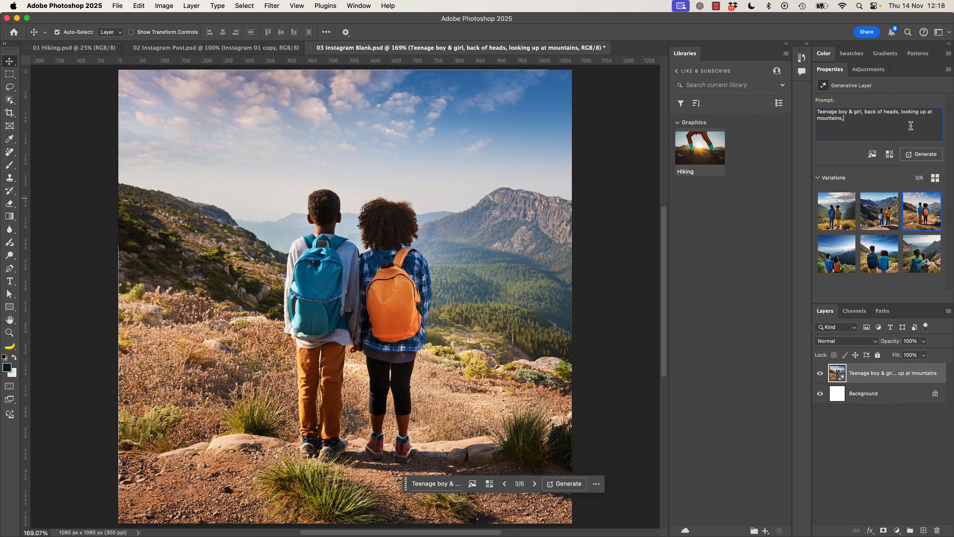
pyautogui.click(921, 155)
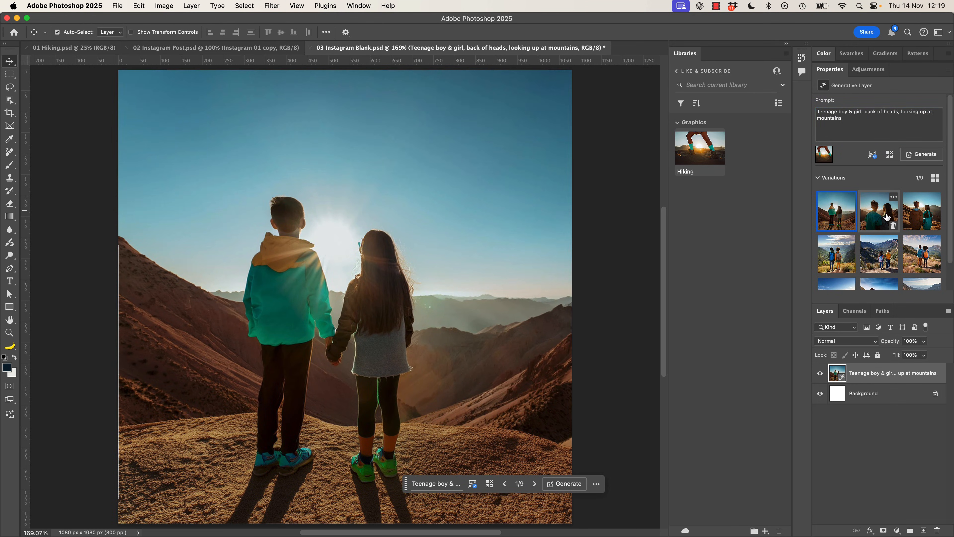
pyautogui.click(887, 217)
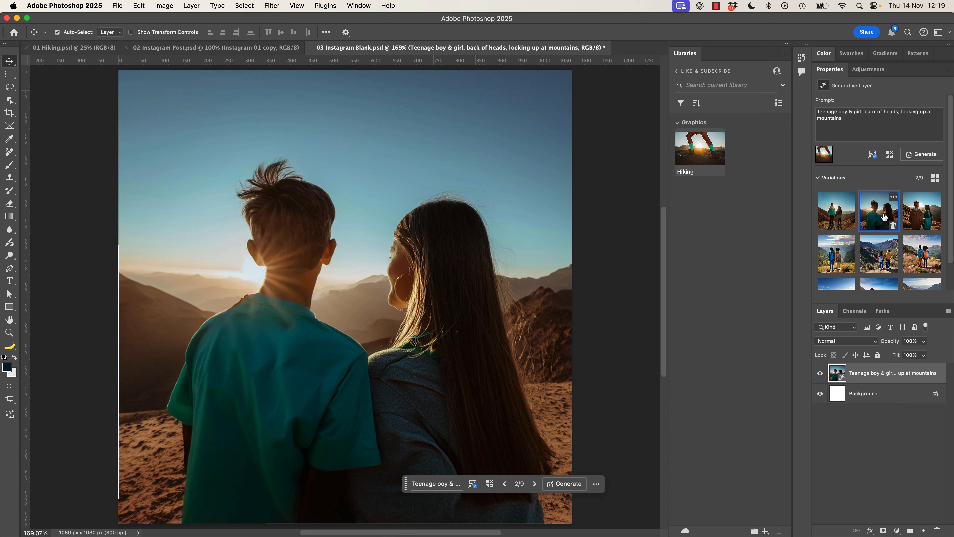
pyautogui.click(926, 222)
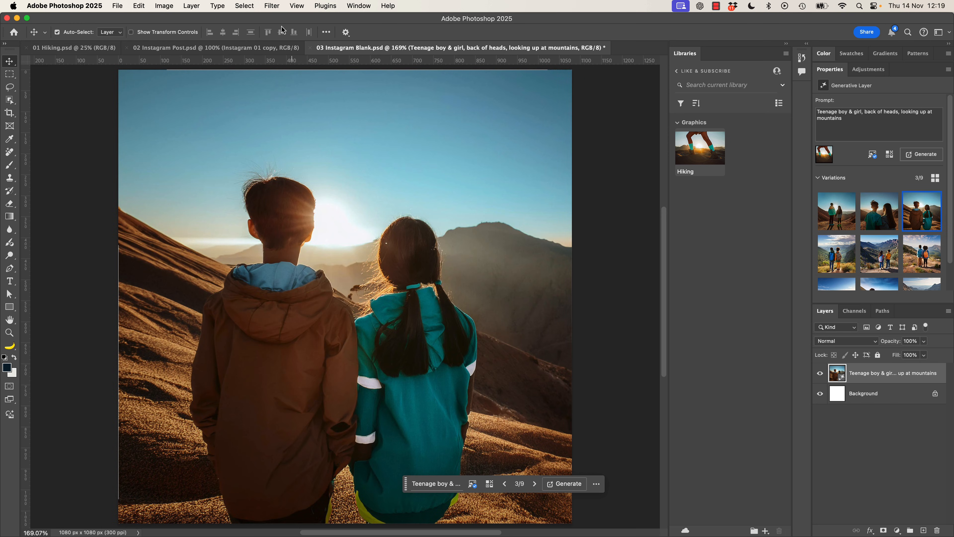
# Step: Arrange the documents in a 2-up Vertical layout to compare the generated image with the Instagram post
pyautogui.click(358, 5)
pyautogui.moveTo(368, 22)
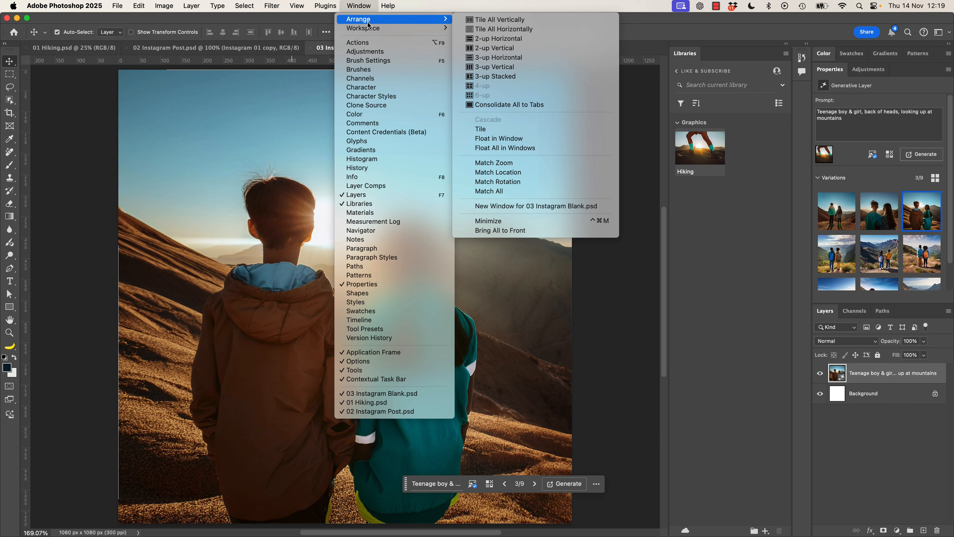
pyautogui.click(490, 48)
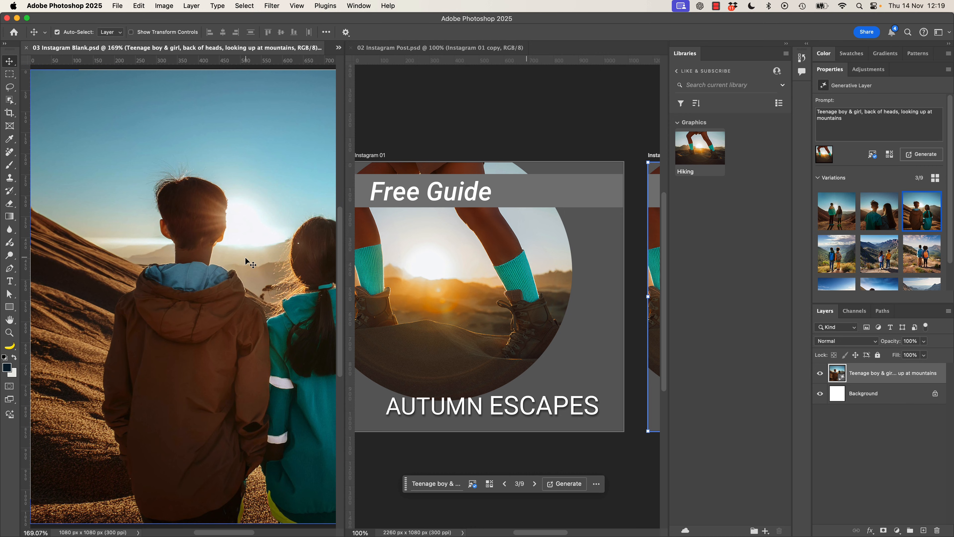
# Step: Consolidate all documents into tabs and place 03 Instagram Blank.psd after 02 Instagram Post.psd, keeping it active
pyautogui.click(360, 6)
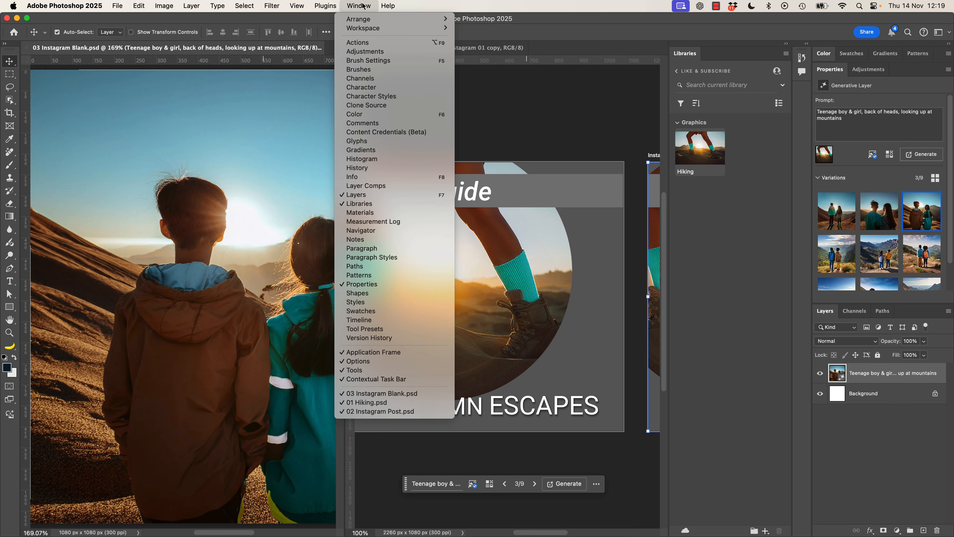
pyautogui.moveTo(370, 23)
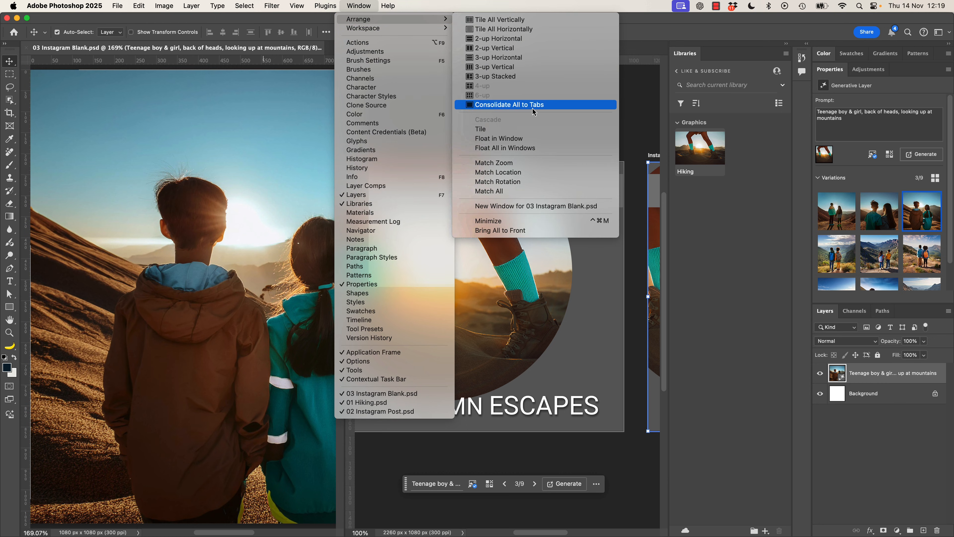
pyautogui.click(533, 107)
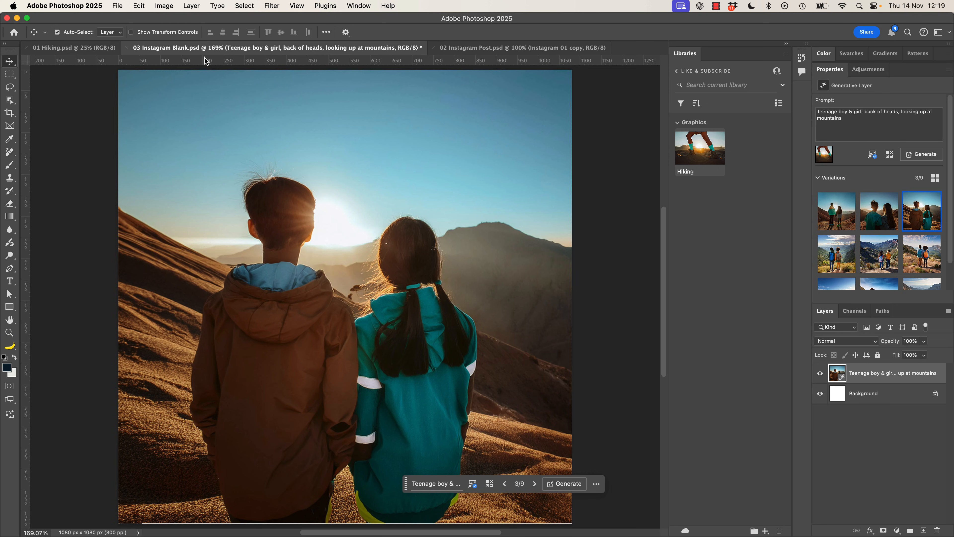
pyautogui.moveTo(211, 53); pyautogui.dragTo(375, 54)
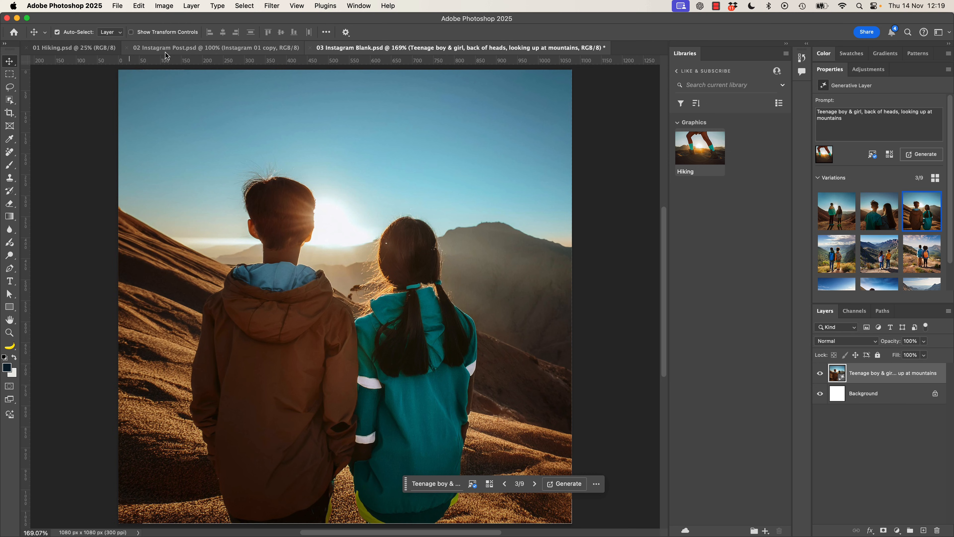
pyautogui.click(170, 48)
pyautogui.click(417, 48)
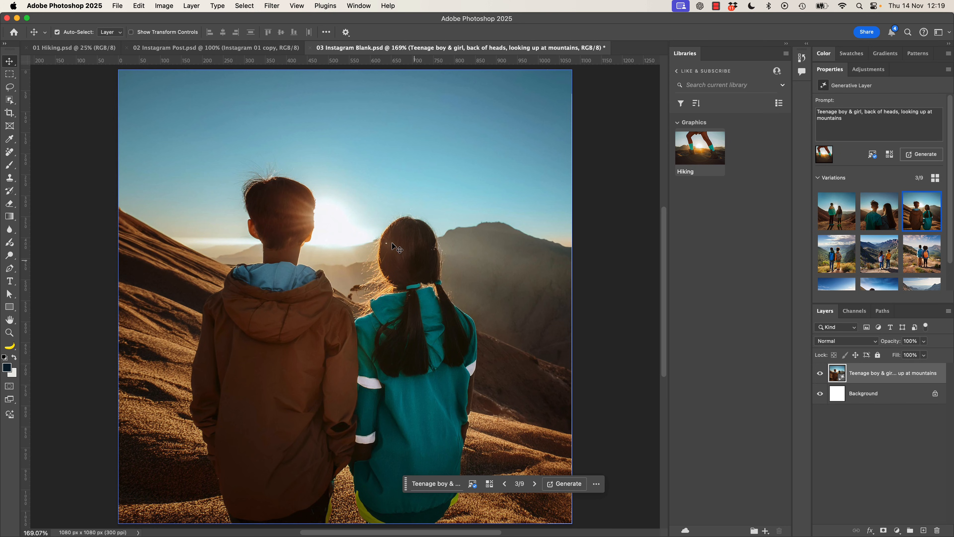
# Step: Choose the second variation and add it to the Like & Subscribe library as a graphic
pyautogui.click(884, 222)
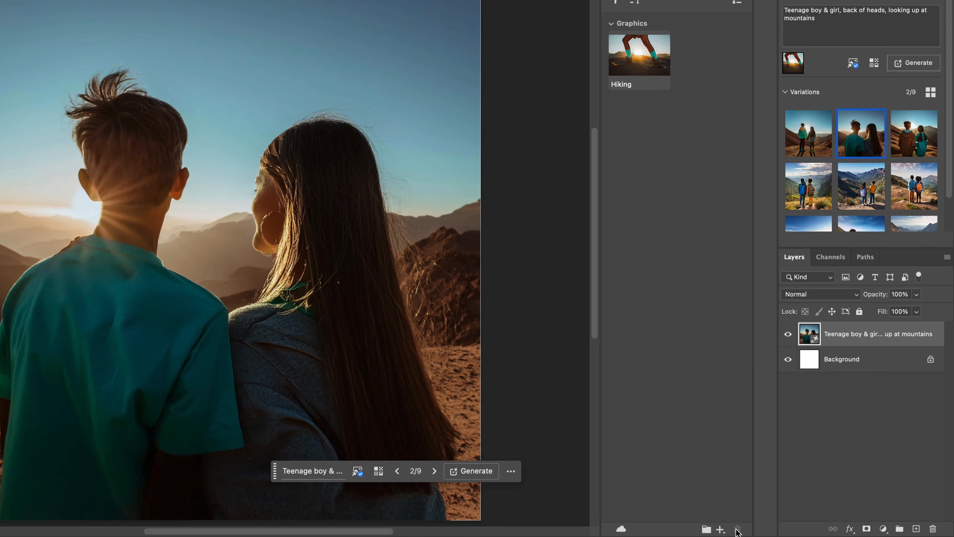
pyautogui.click(720, 528)
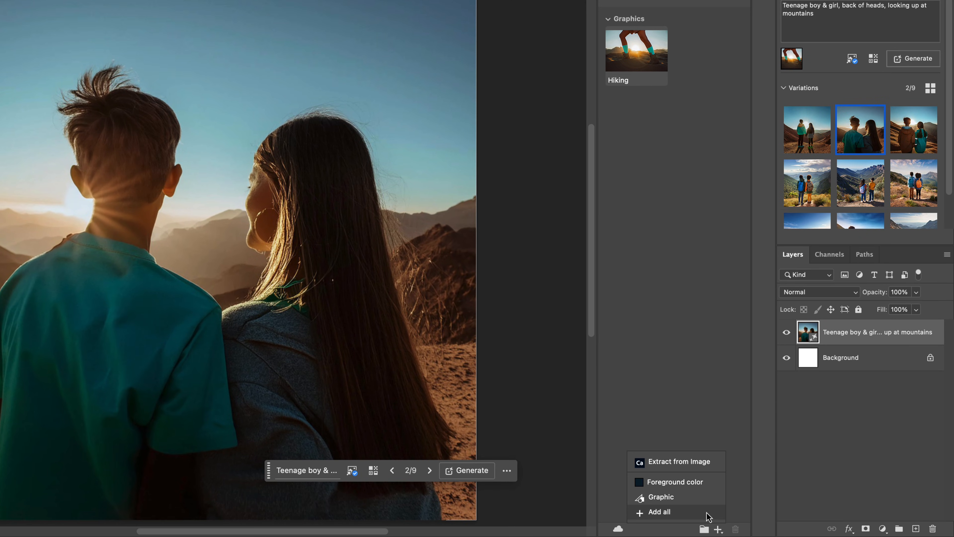
pyautogui.click(667, 500)
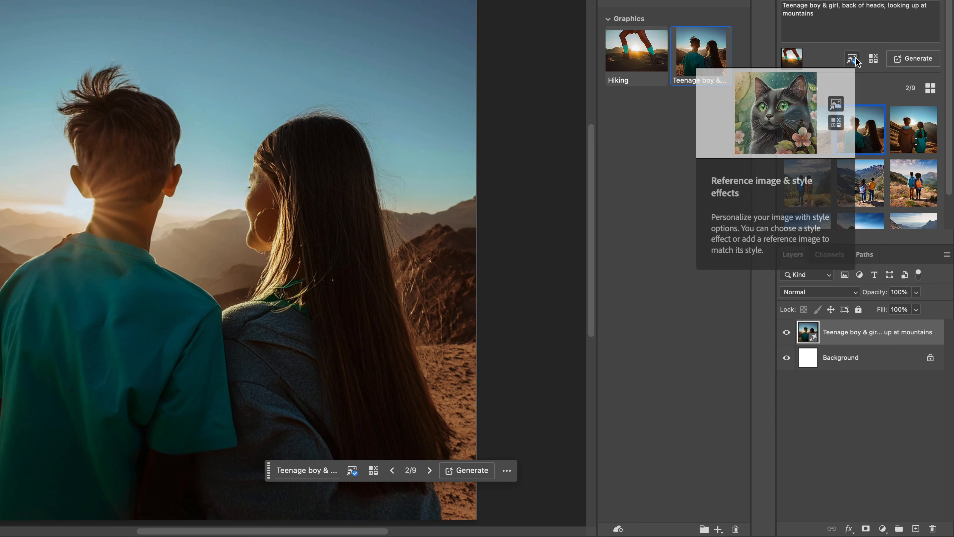
# Step: Replace the style reference image with Logo.png from the Exercise Files folder, previewing the file first
pyautogui.click(874, 59)
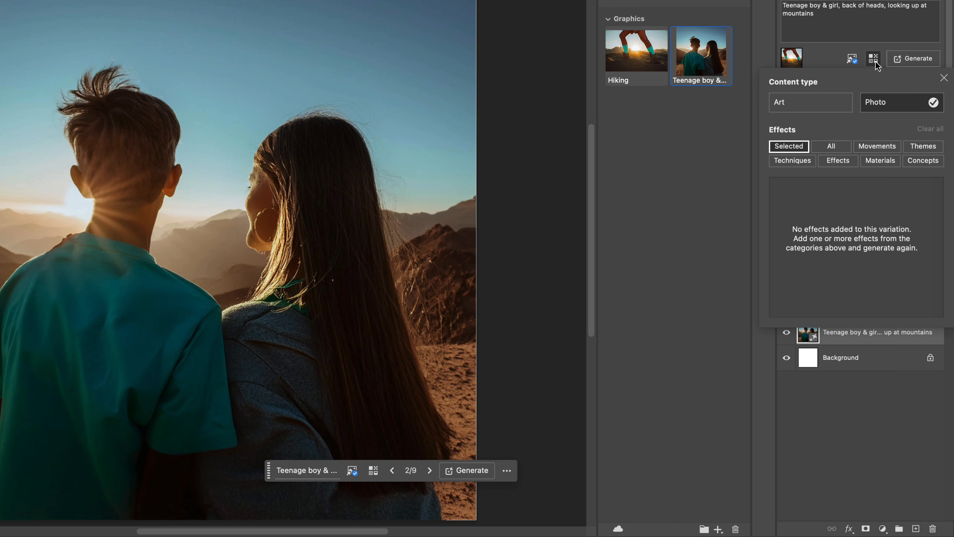
pyautogui.click(853, 60)
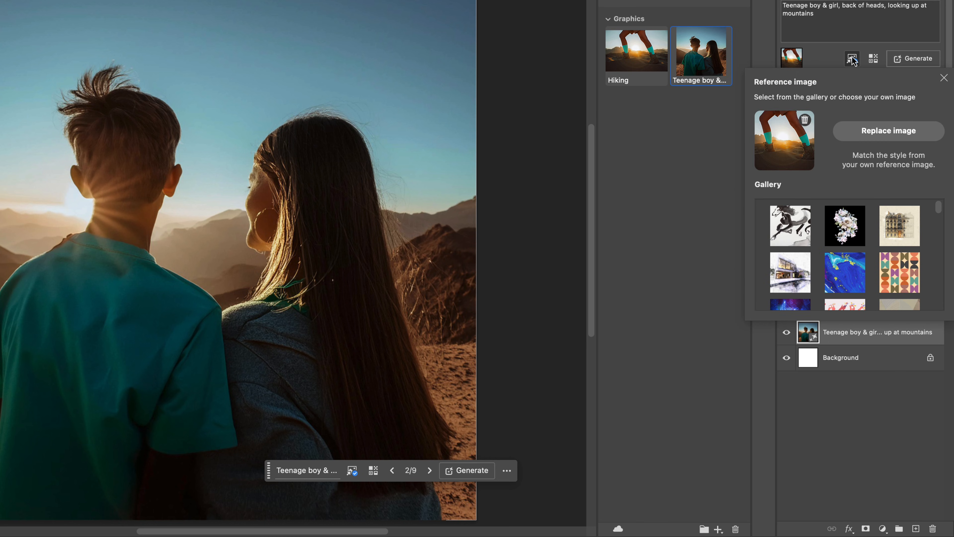
pyautogui.click(873, 135)
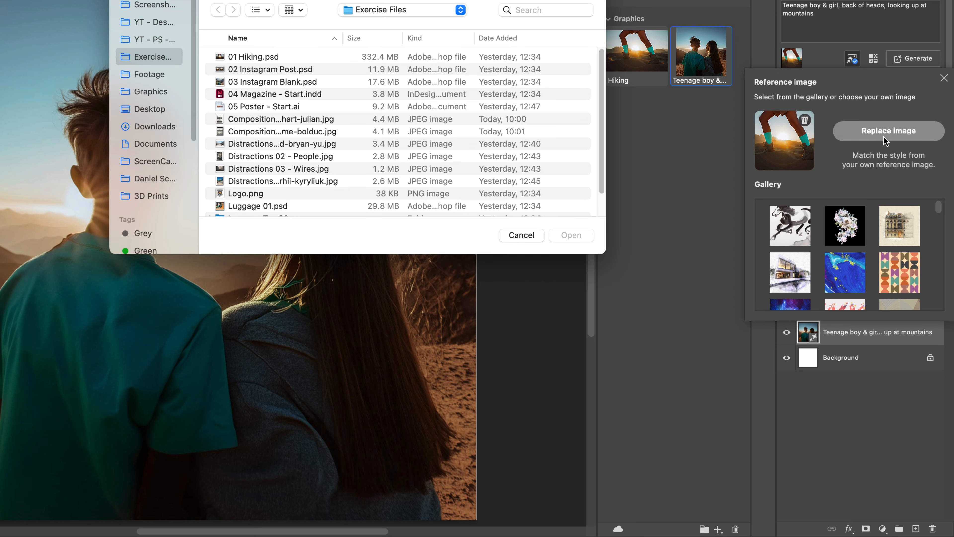
pyautogui.scroll(-2, 297, 193)
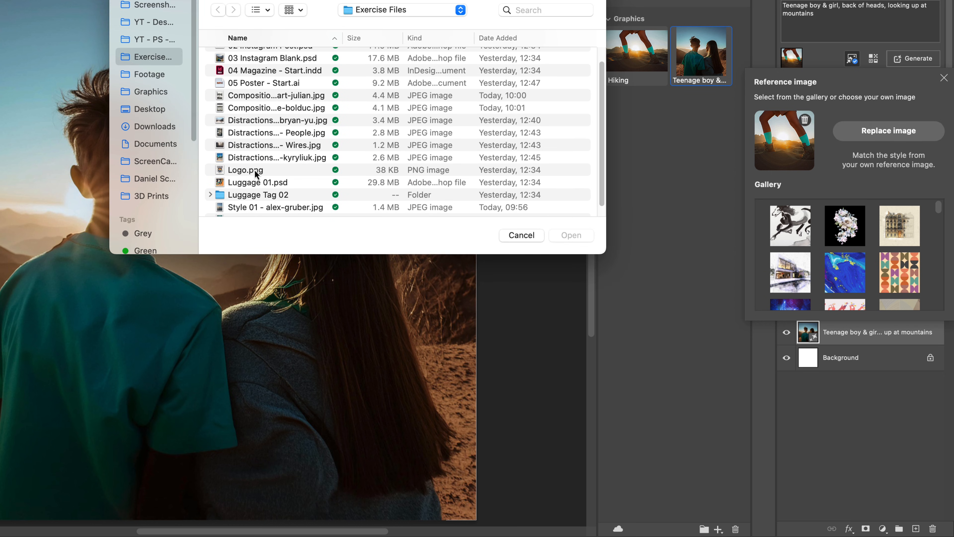
pyautogui.click(262, 171)
pyautogui.press('space')
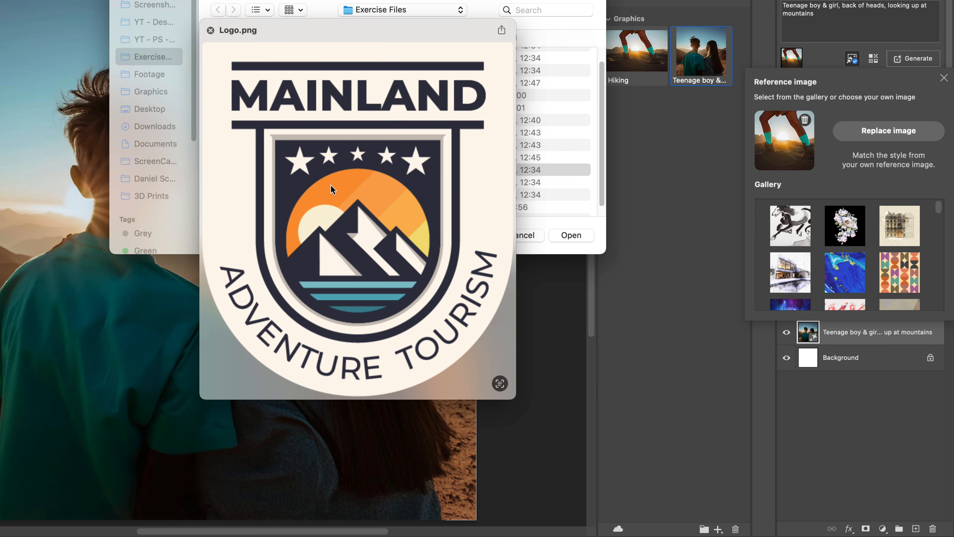
pyautogui.press('space')
pyautogui.click(571, 234)
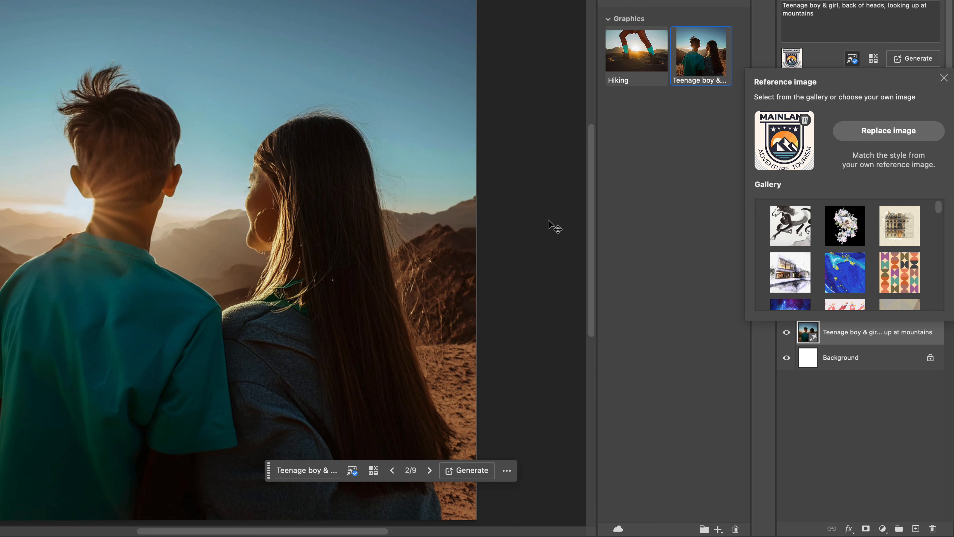
# Step: Set the content type to Art, add the Origami material effect and generate new variations
pyautogui.click(875, 61)
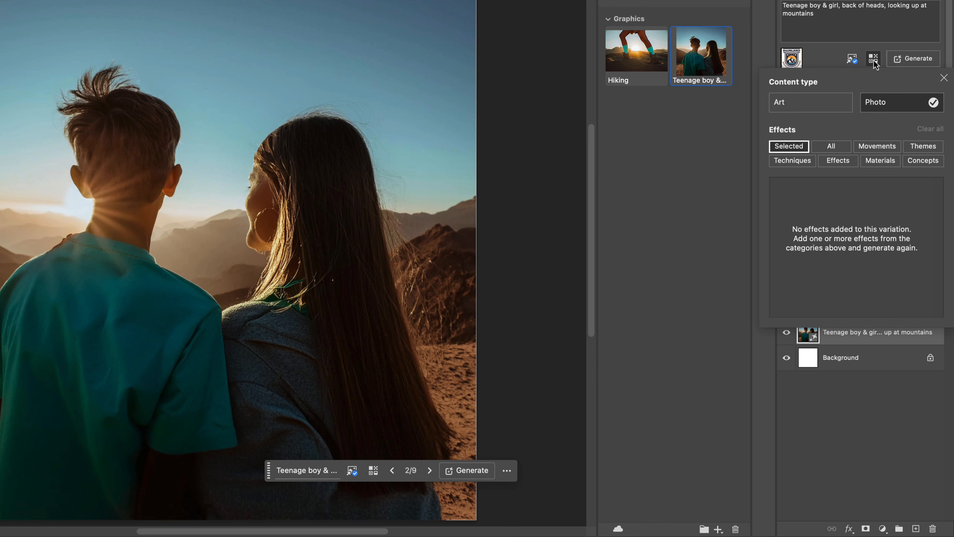
pyautogui.click(819, 110)
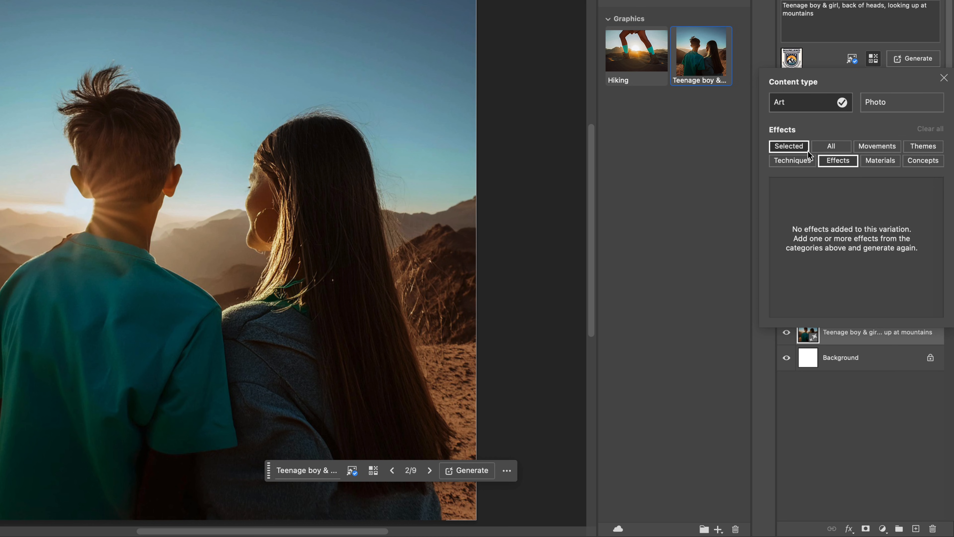
pyautogui.click(882, 163)
pyautogui.scroll(-5, 827, 233)
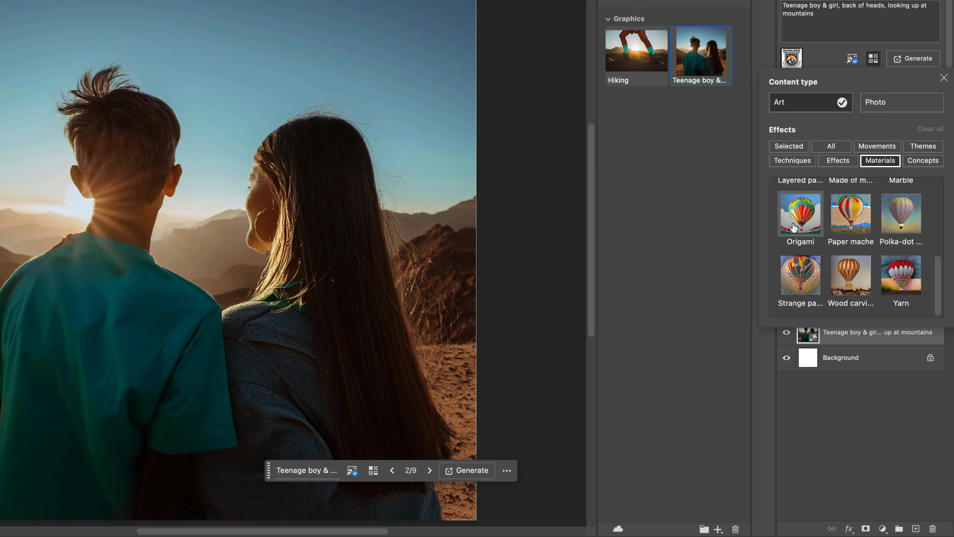
pyautogui.click(794, 227)
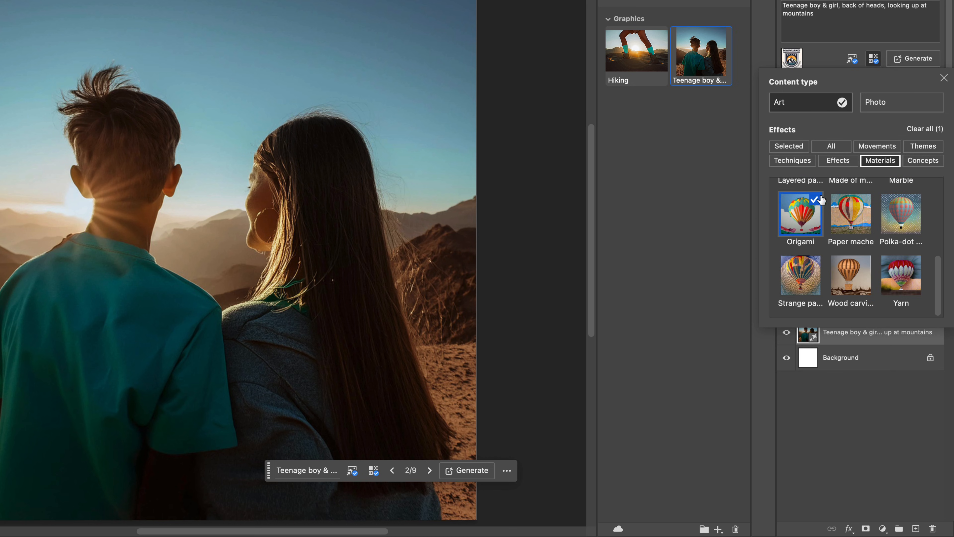
pyautogui.click(913, 59)
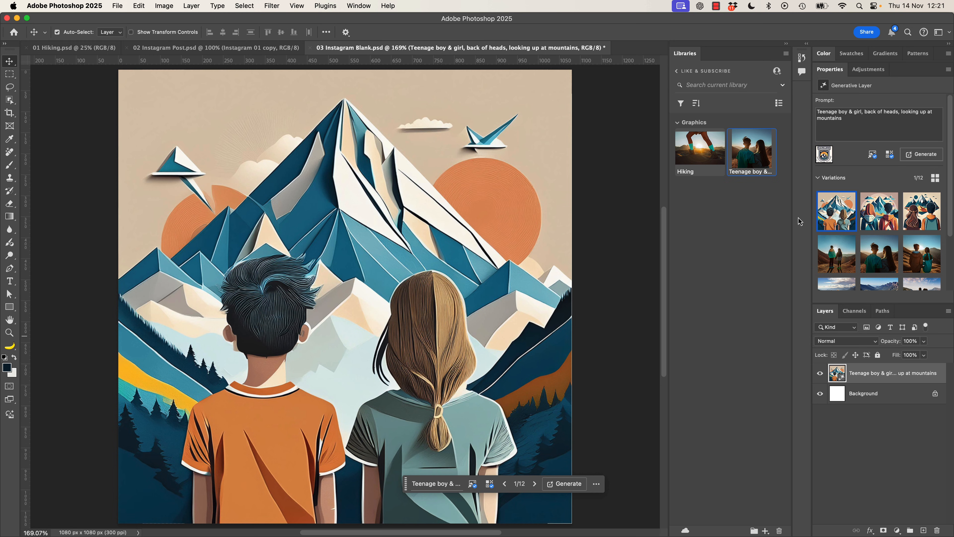
# Step: Compare the three new origami-style variations, ending on the first one
pyautogui.click(878, 220)
pyautogui.click(927, 219)
pyautogui.click(879, 220)
pyautogui.click(837, 220)
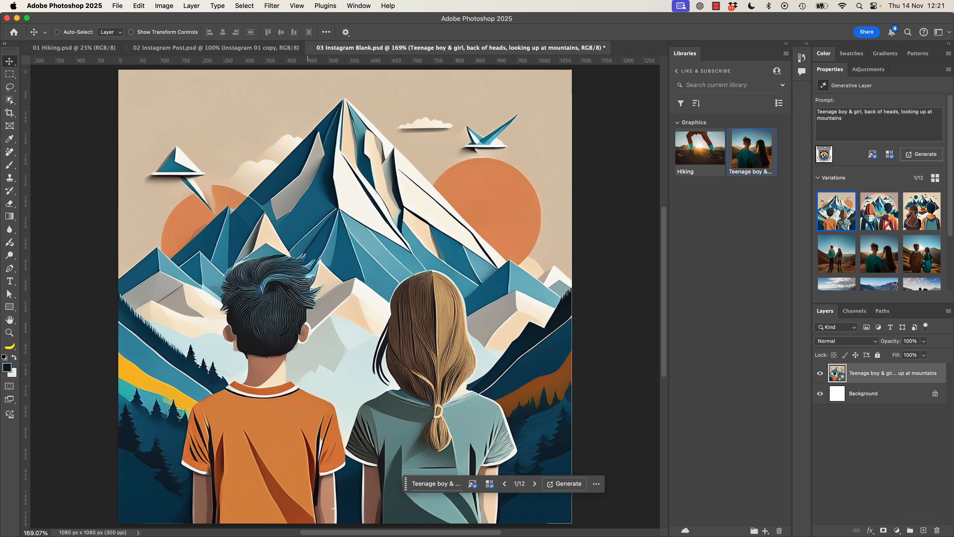
# Step: Switch to Finder and preview Logo.png to compare its style with the generated artwork
pyautogui.press('super+Tab')
pyautogui.click(719, 420)
pyautogui.press('space')
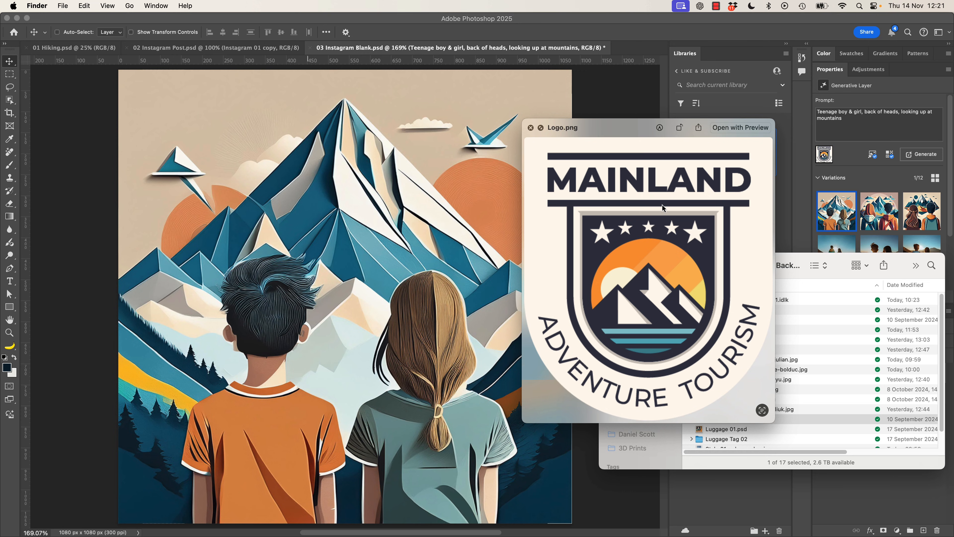
# Step: Return to Photoshop, check the third origami-style variation and settle on the second one
pyautogui.click(878, 216)
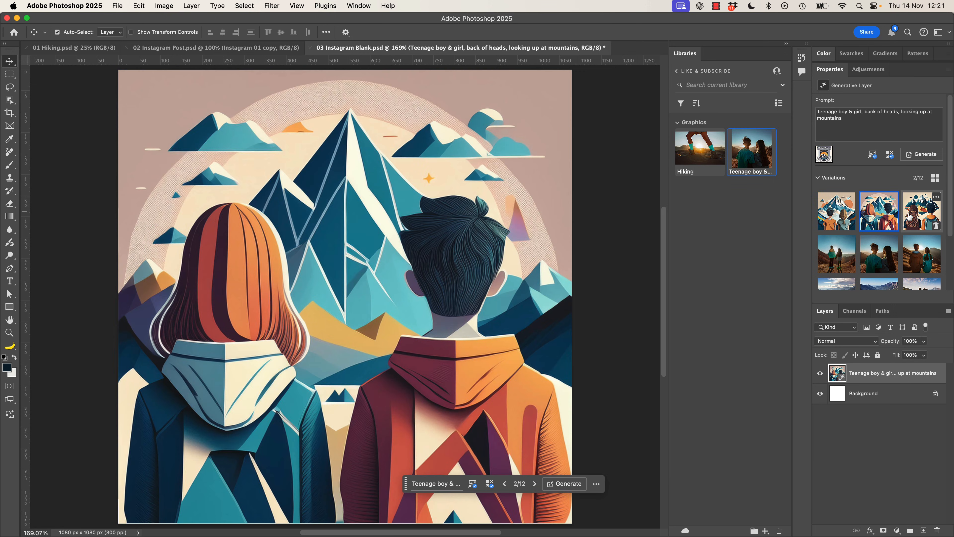
pyautogui.click(911, 216)
pyautogui.click(877, 214)
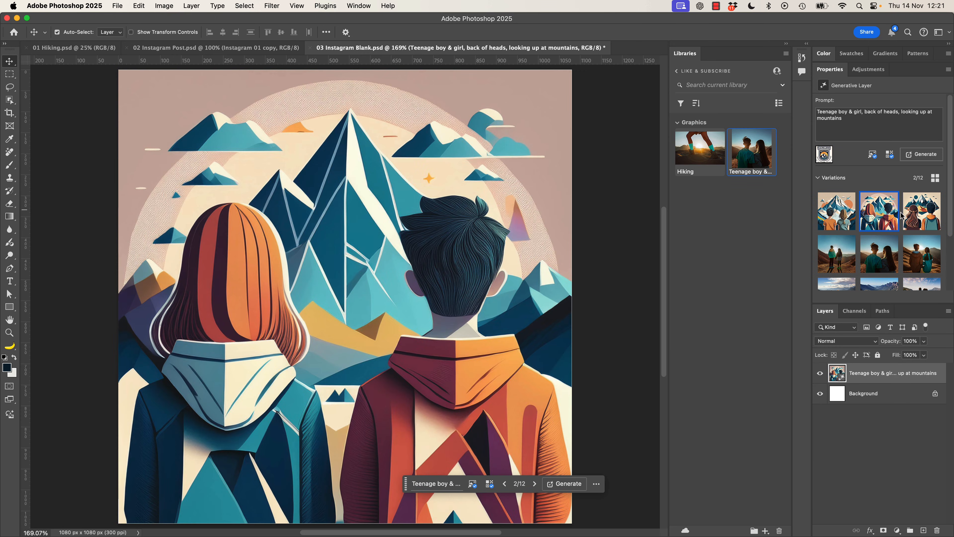
# Step: Compare the third origami-style variation with Logo.png in Finder, close the logo preview and return to Photoshop
pyautogui.click(920, 212)
pyautogui.press('super+Tab')
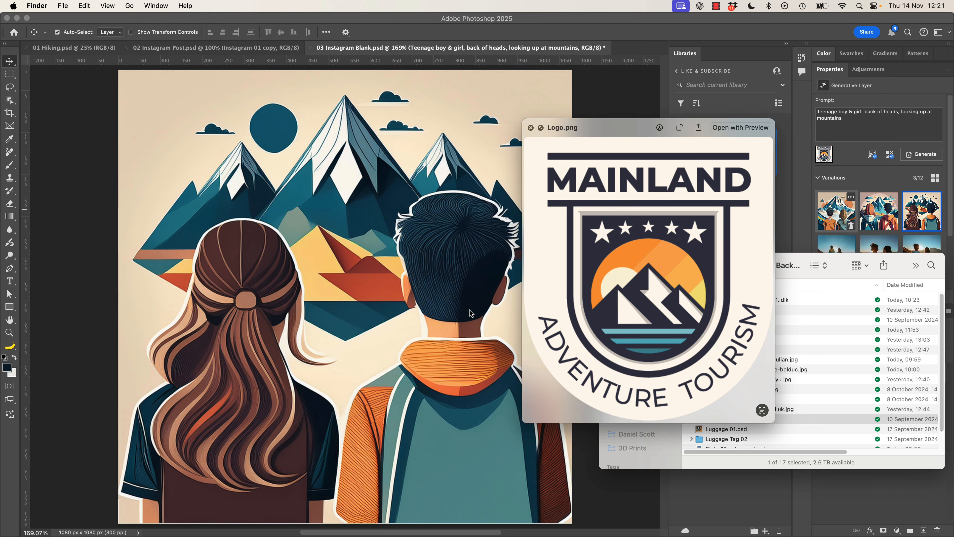
pyautogui.click(530, 128)
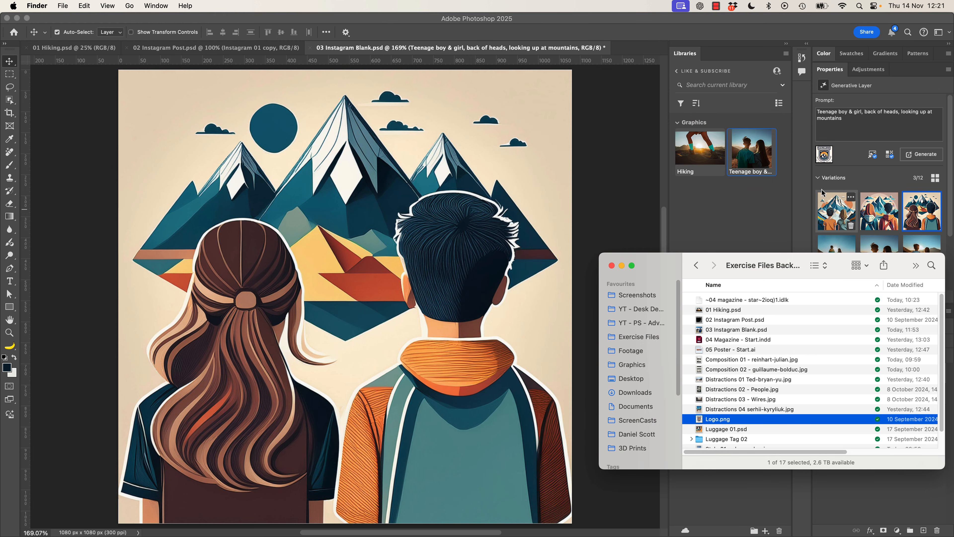
pyautogui.press('super+Tab')
# Step: Settle on the second origami-style variation and add it as a graphic to the Like & Subscribe library
pyautogui.click(920, 217)
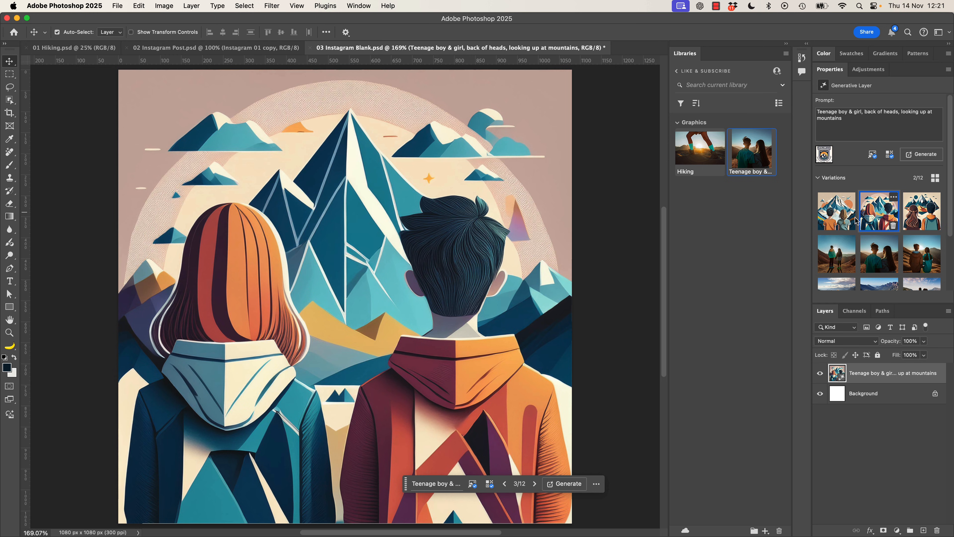
pyautogui.click(877, 214)
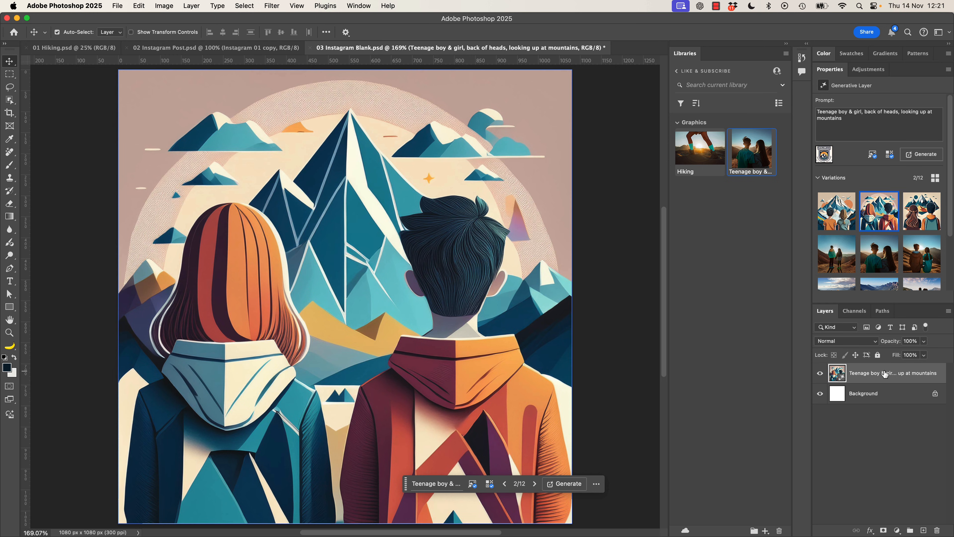
pyautogui.click(765, 530)
pyautogui.click(719, 505)
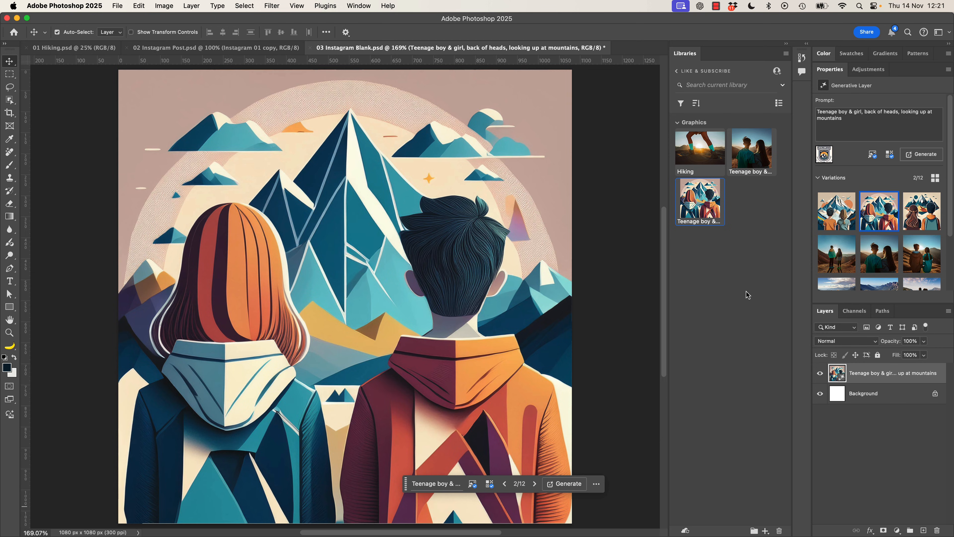
# Step: Switch to 02 Instagram Post.psd and delete the Hiking image from the Instagram 01 copy artboard
pyautogui.hotkey('ctrl', 'Tab')
pyautogui.hotkey('ctrl', 'Tab')
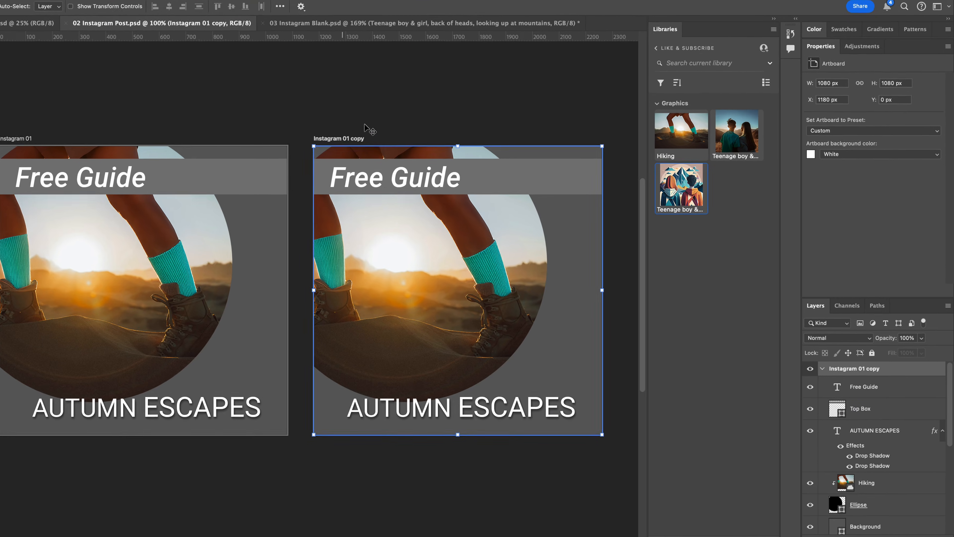
pyautogui.click(439, 265)
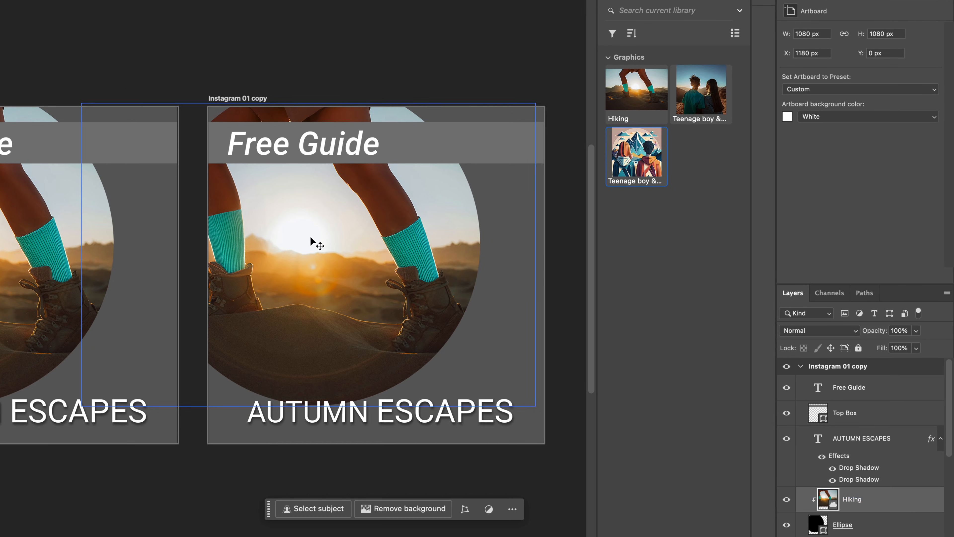
pyautogui.press('Delete')
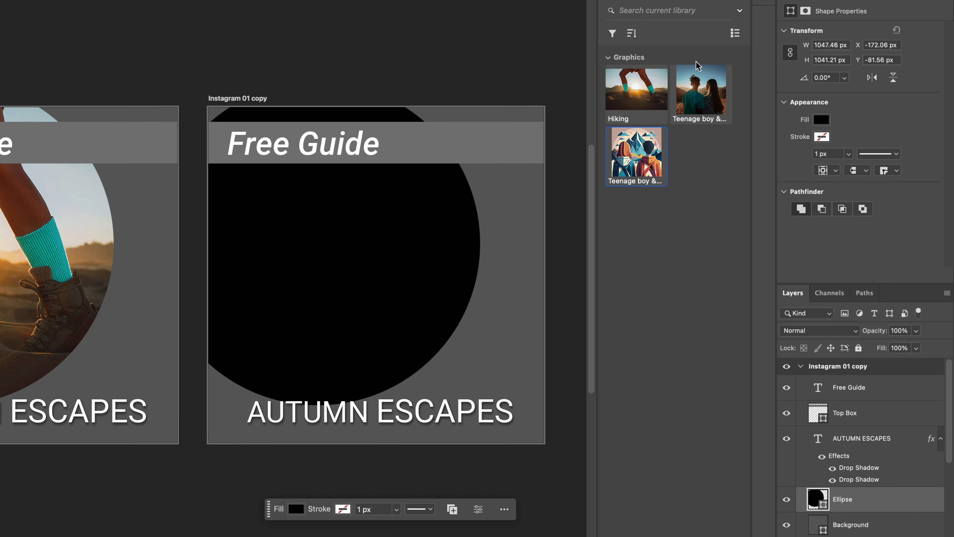
# Step: Place the library photo of the teenage boy and girl over the ellipse on Instagram 01 copy and clip it to the ellipse
pyautogui.moveTo(701, 91); pyautogui.dragTo(362, 251)
pyautogui.moveTo(450, 259); pyautogui.dragTo(432, 260)
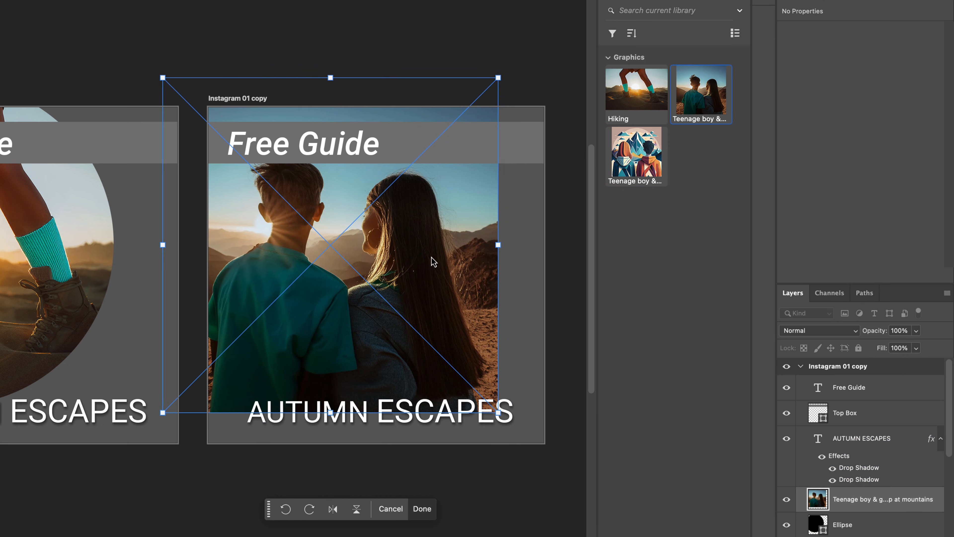
pyautogui.press('Return')
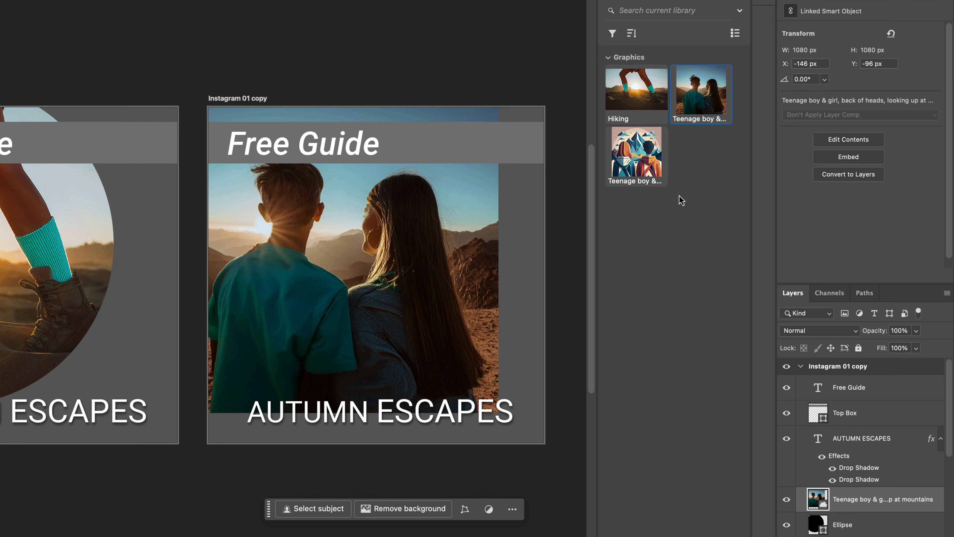
pyautogui.press('super+alt+g')
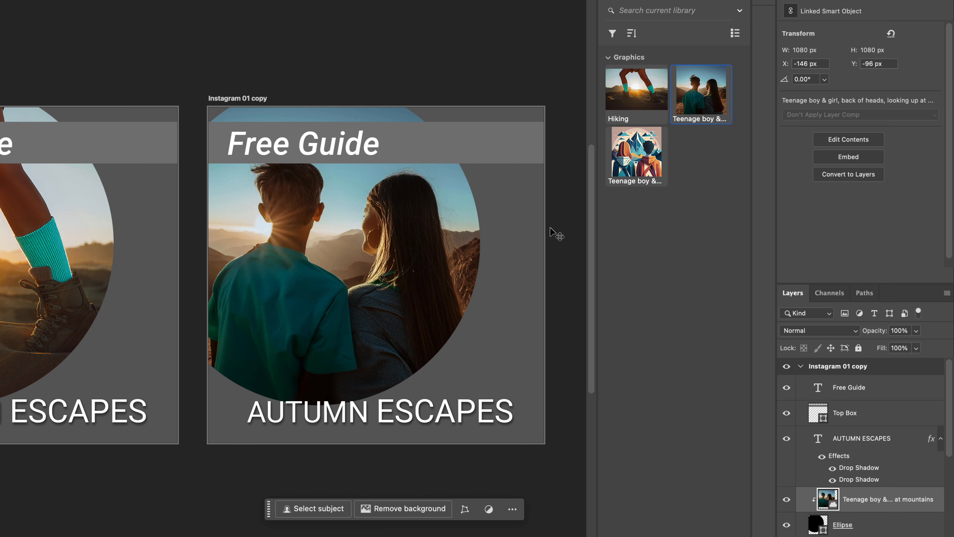
# Step: Rename the Instagram 01 copy artboard as Instagram 02
pyautogui.click(228, 99)
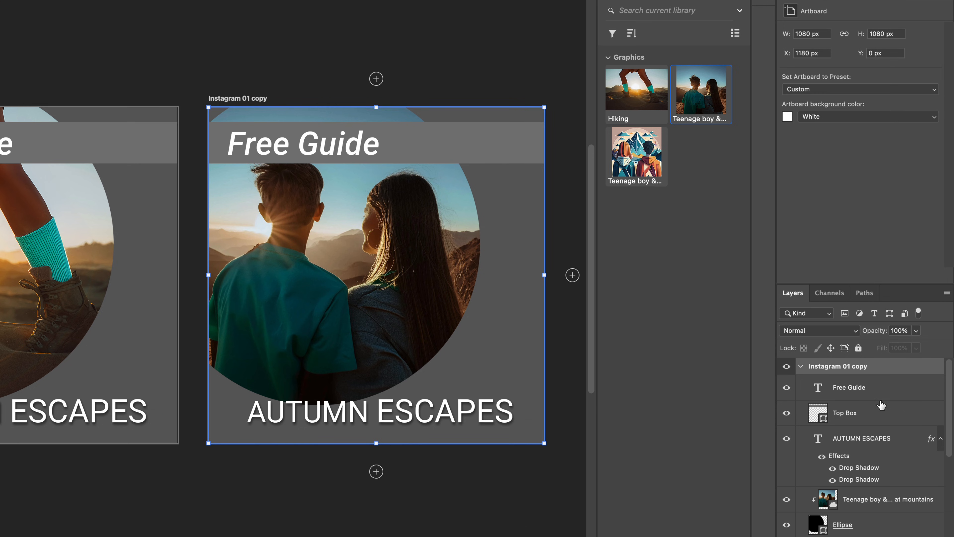
pyautogui.doubleClick(860, 366)
pyautogui.moveTo(844, 366); pyautogui.dragTo(923, 368)
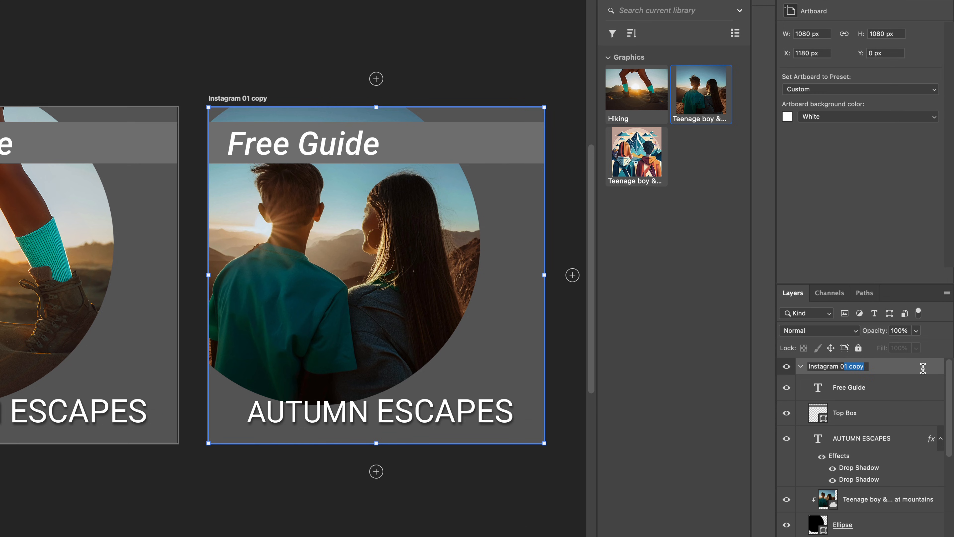
pyautogui.write('2')
pyautogui.press('Return')
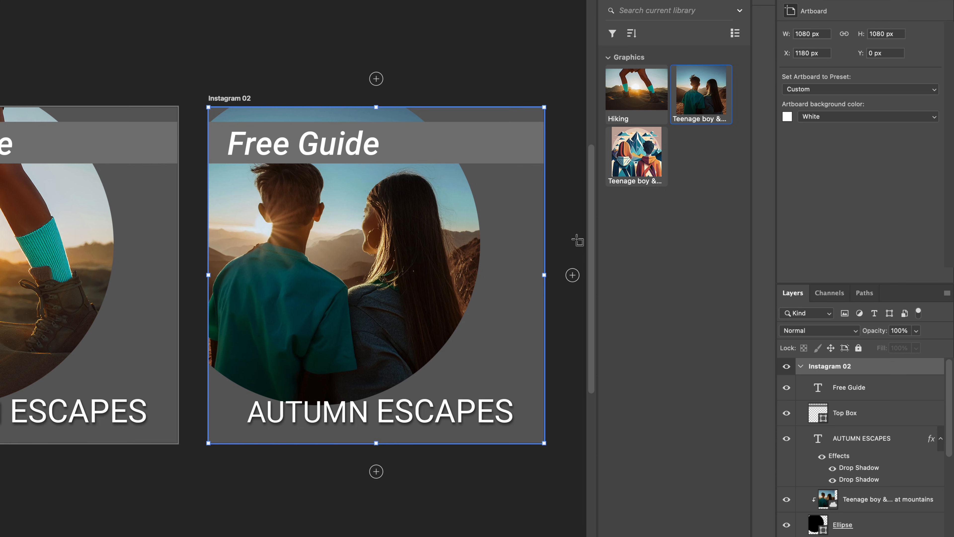
# Step: Duplicate the Instagram 02 artboard with its contents to its right and delete the photo in the copy
pyautogui.keyDown('alt'); pyautogui.click(572, 275); pyautogui.keyUp('alt')
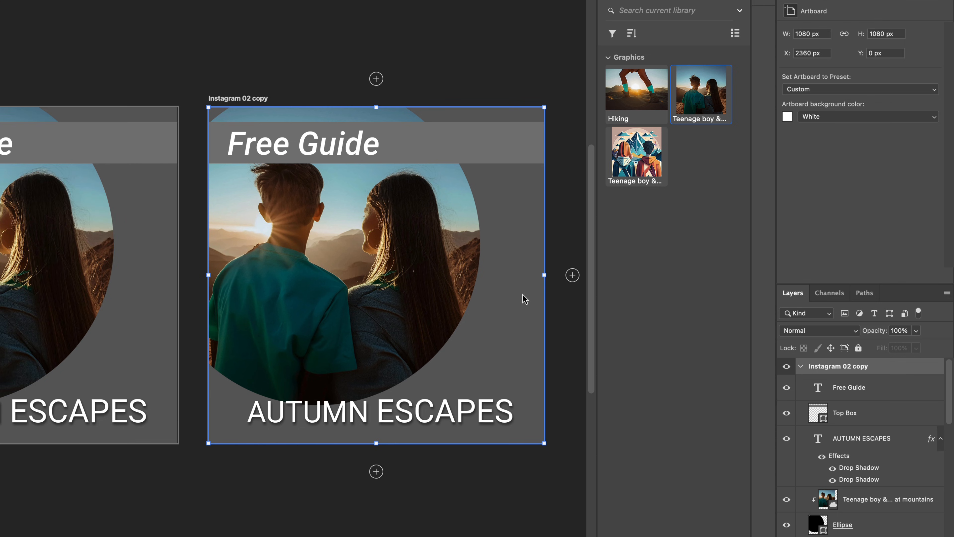
pyautogui.click(381, 278)
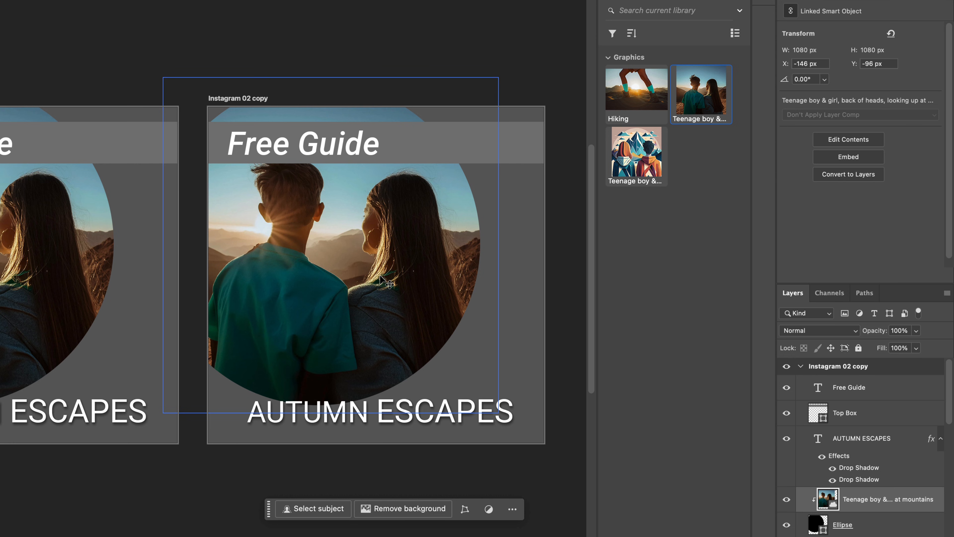
pyautogui.press('BackSpace')
# Step: Place the origami-style teenagers graphic from the library on Instagram 02 copy and clip it to the ellipse
pyautogui.moveTo(636, 152); pyautogui.dragTo(380, 260)
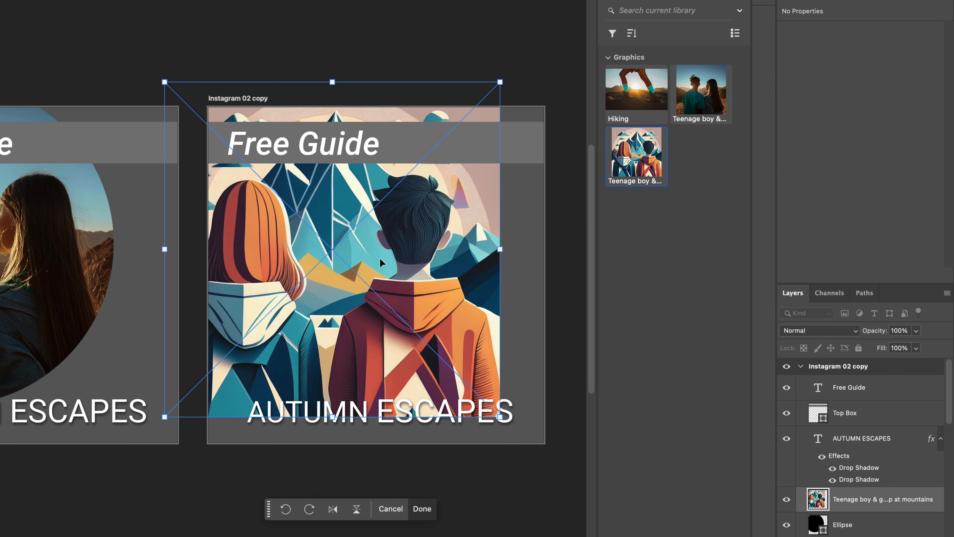
pyautogui.press('Return')
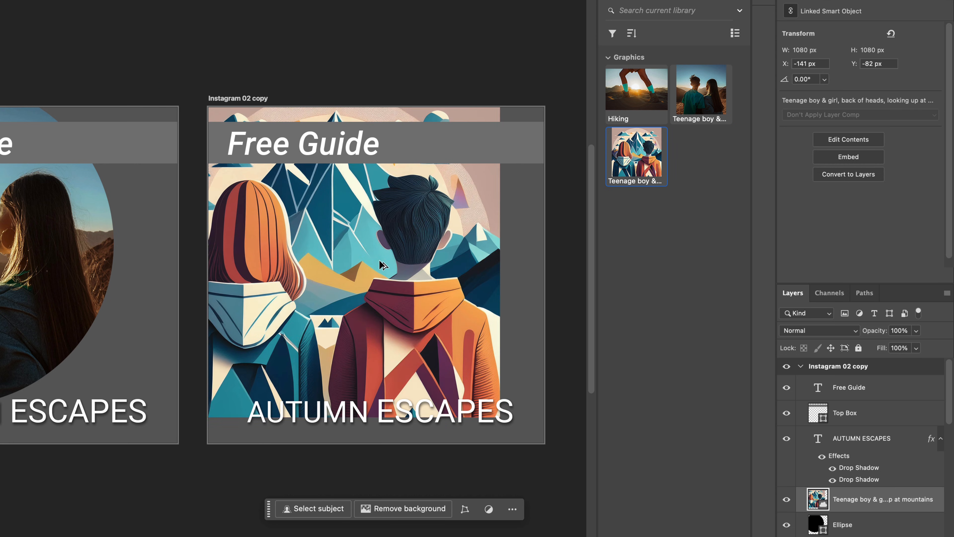
pyautogui.press('super+alt+g')
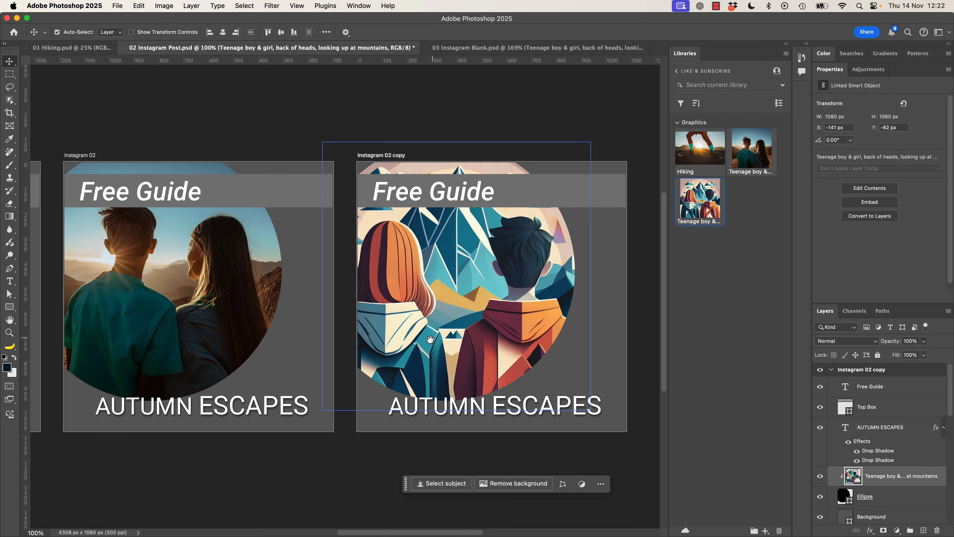
# Step: Review the three artboards side by side and collapse the Instagram 02 copy artboard in the layer stack
pyautogui.moveTo(303, 327); pyautogui.dragTo(526, 328)
pyautogui.moveTo(611, 338); pyautogui.dragTo(492, 342)
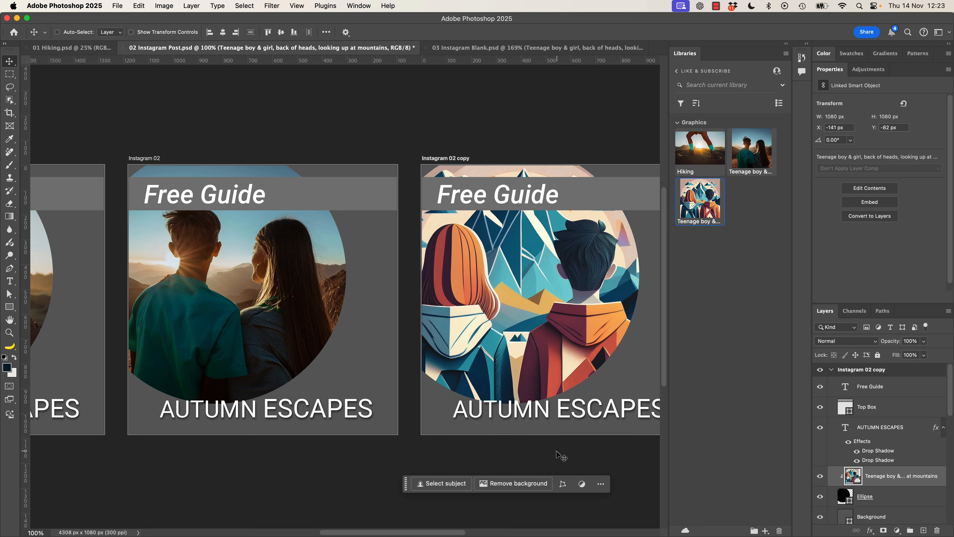
pyautogui.scroll(-3, 561, 455)
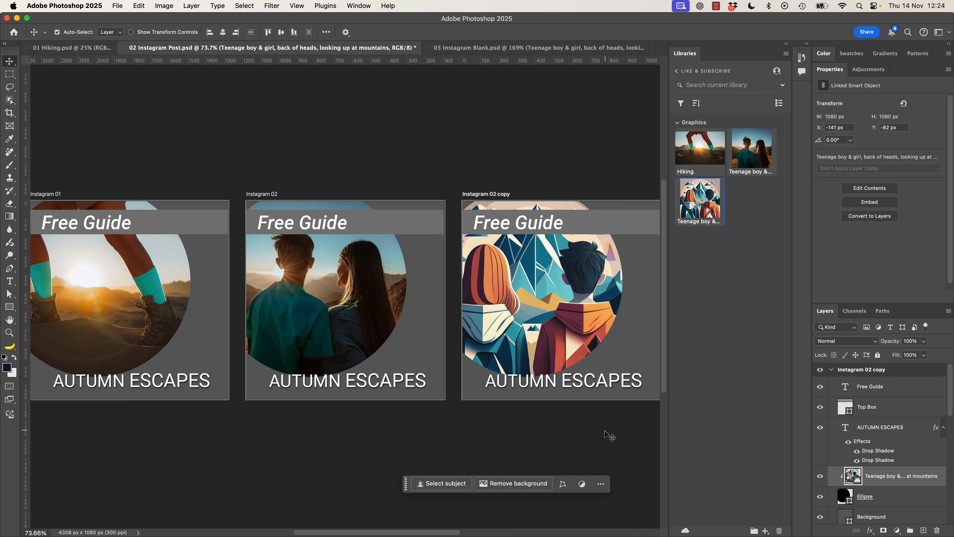
pyautogui.click(827, 370)
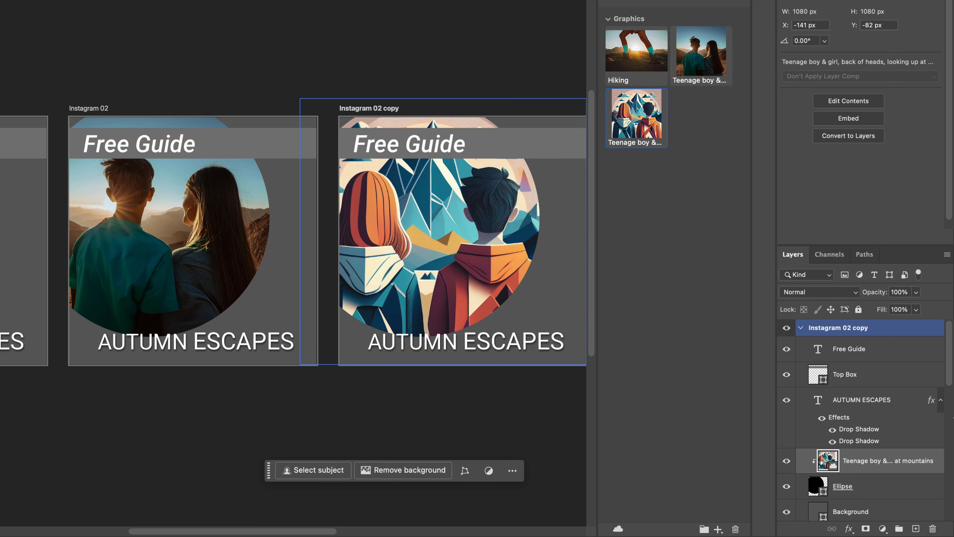
pyautogui.click(933, 417)
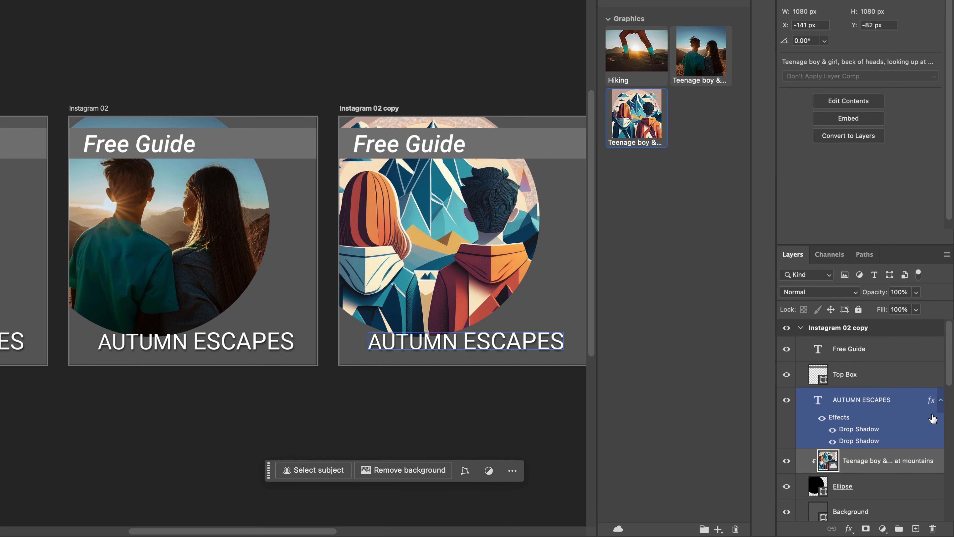
pyautogui.click(802, 328)
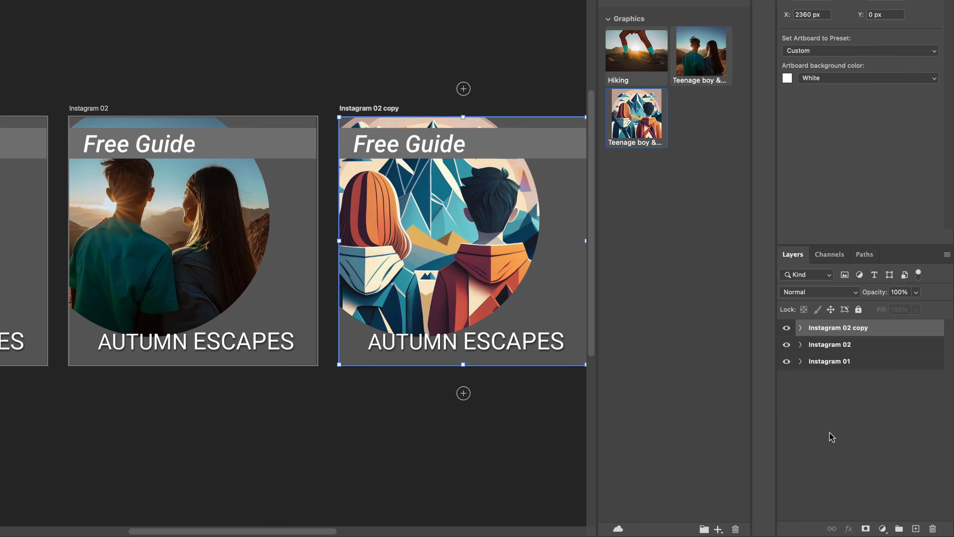
pyautogui.click(799, 330)
pyautogui.click(800, 329)
# Step: Rename the Instagram 02 copy artboard as Instagram 03
pyautogui.doubleClick(843, 328)
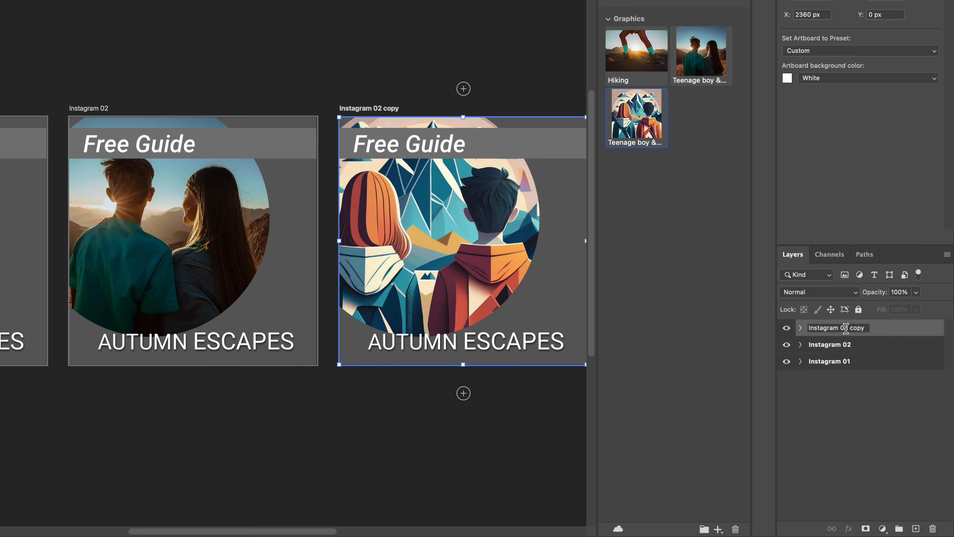
pyautogui.moveTo(843, 327); pyautogui.dragTo(881, 329)
pyautogui.write('3')
pyautogui.press('Return')
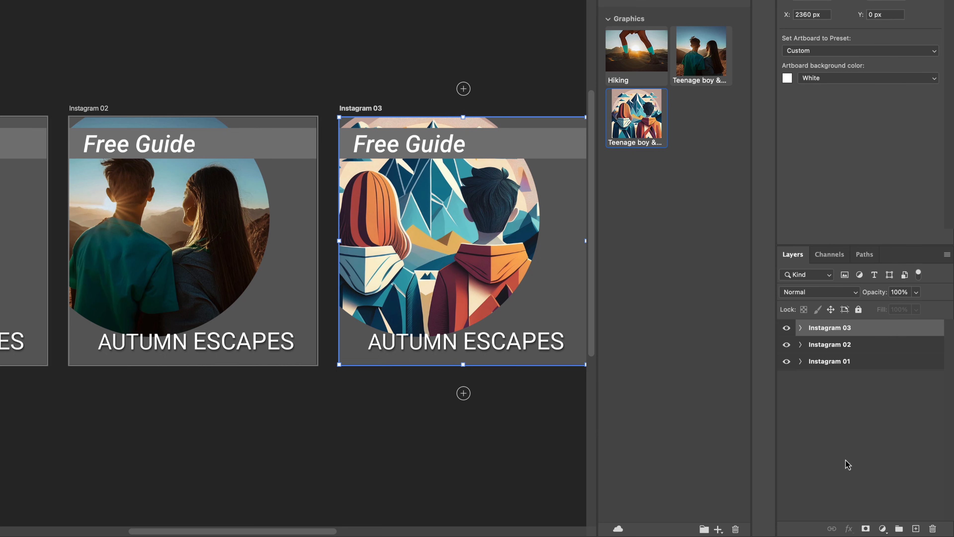
# Step: Try moving the origami-style image around Instagram 03 and across onto the Instagram 02 artboard, and undo the move
pyautogui.click(393, 240)
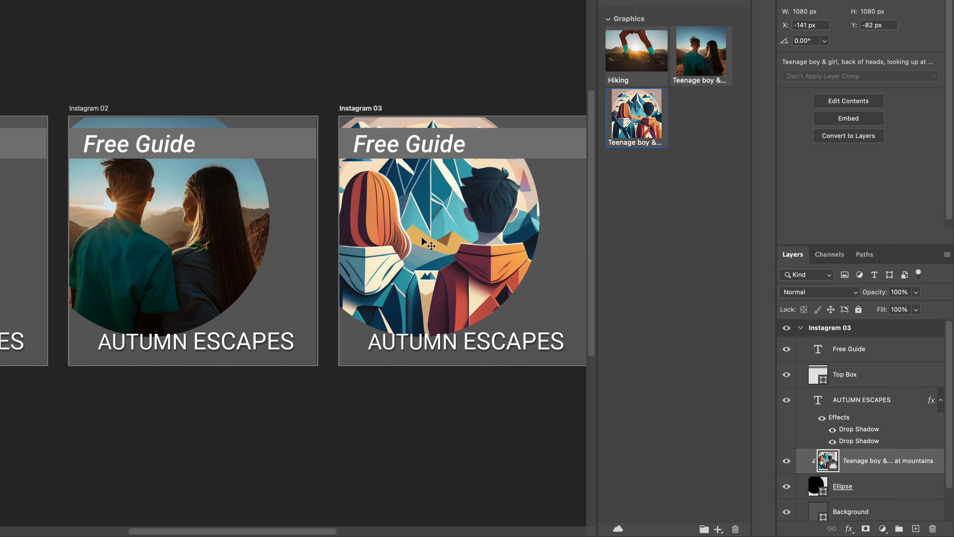
pyautogui.moveTo(490, 221); pyautogui.dragTo(467, 207)
pyautogui.moveTo(504, 247); pyautogui.dragTo(437, 307)
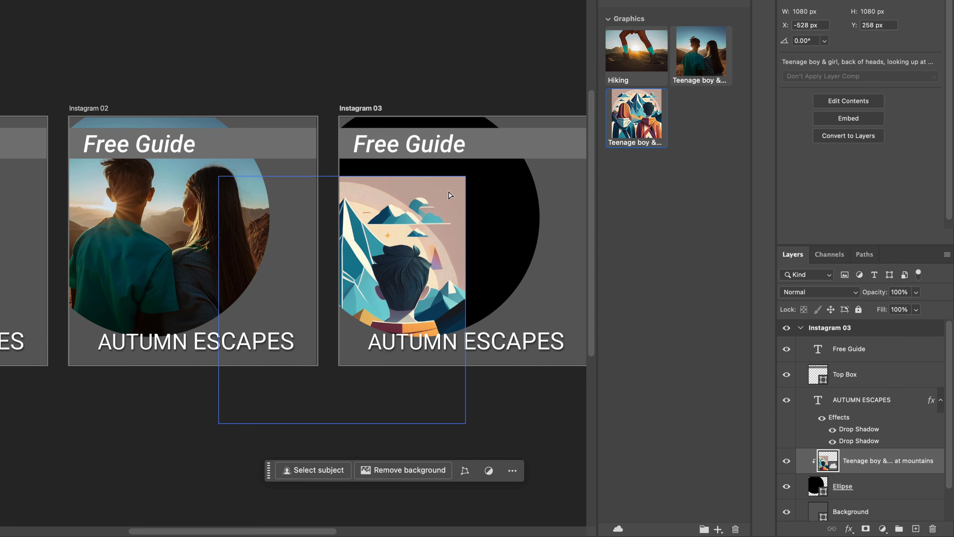
pyautogui.moveTo(450, 191); pyautogui.dragTo(509, 178)
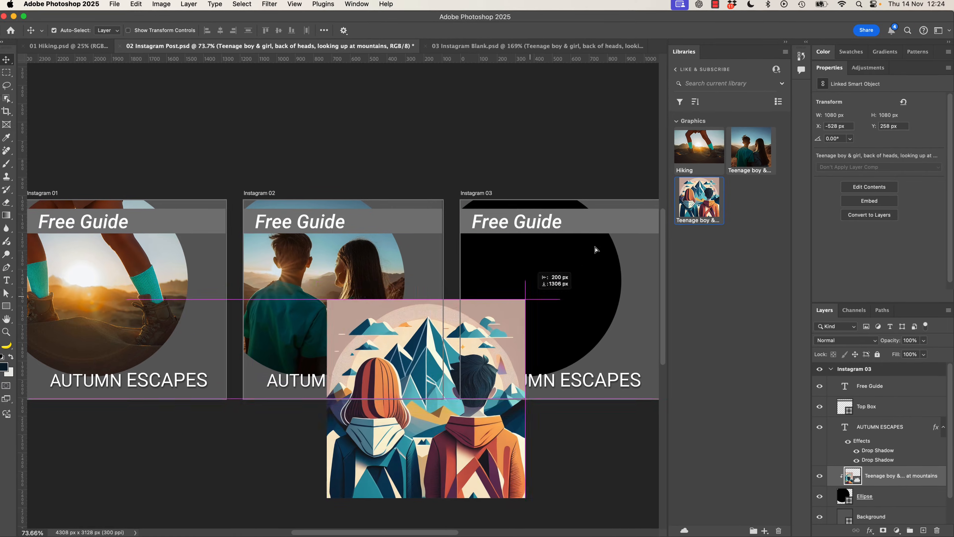
pyautogui.moveTo(596, 249); pyautogui.dragTo(278, 351)
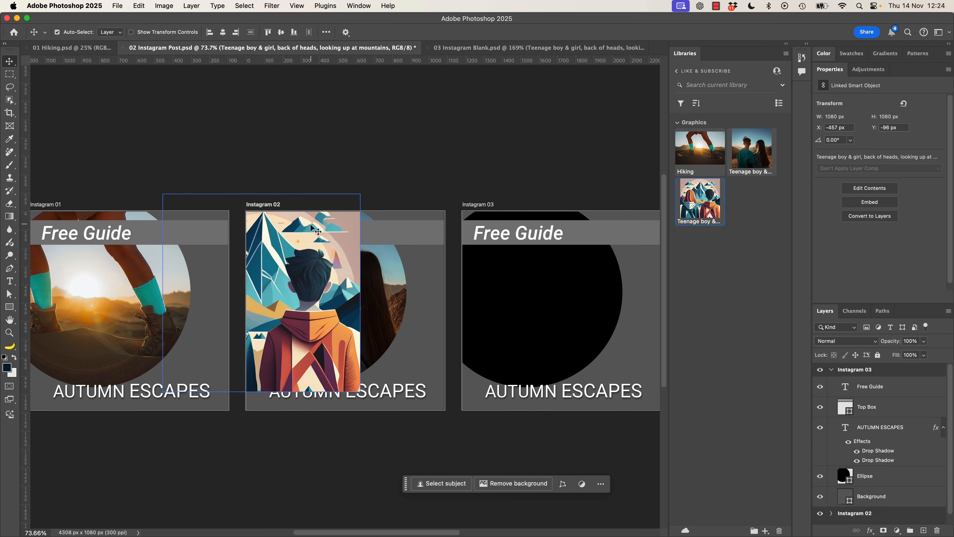
pyautogui.press('super+z')
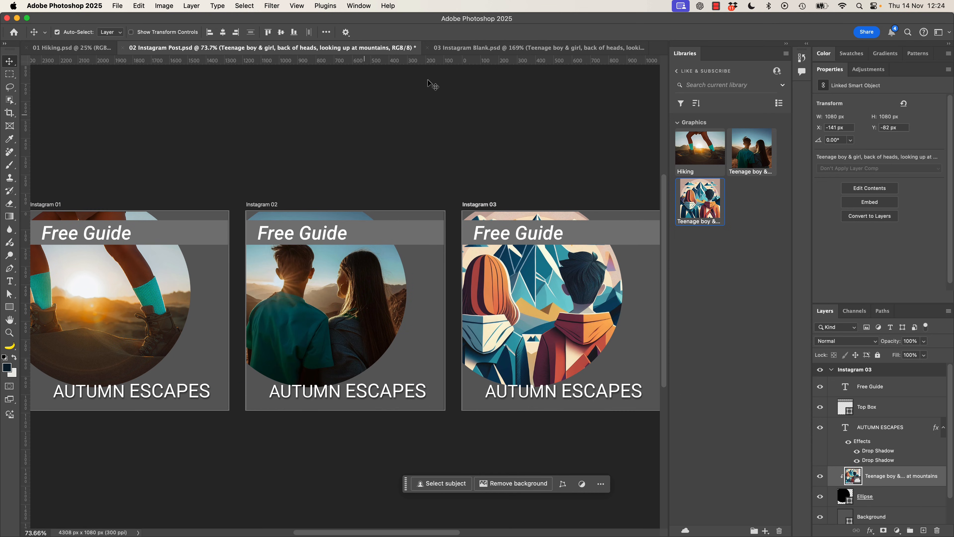
# Step: Try moving the whole Instagram 03 artboard to the right to X 2704 px, and undo the move
pyautogui.keyDown('super'); pyautogui.click(496, 128); pyautogui.keyUp('super')
pyautogui.click(476, 205)
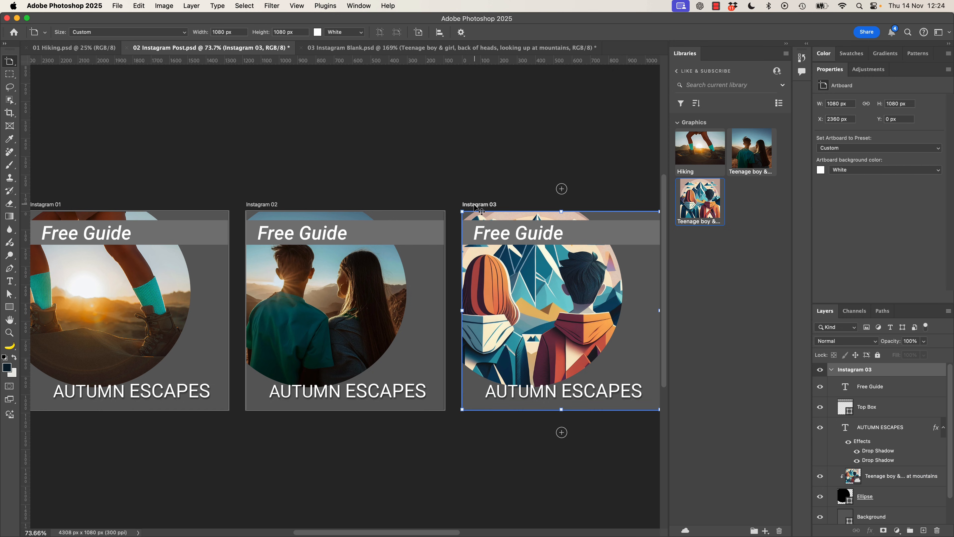
pyautogui.moveTo(473, 206); pyautogui.dragTo(536, 205)
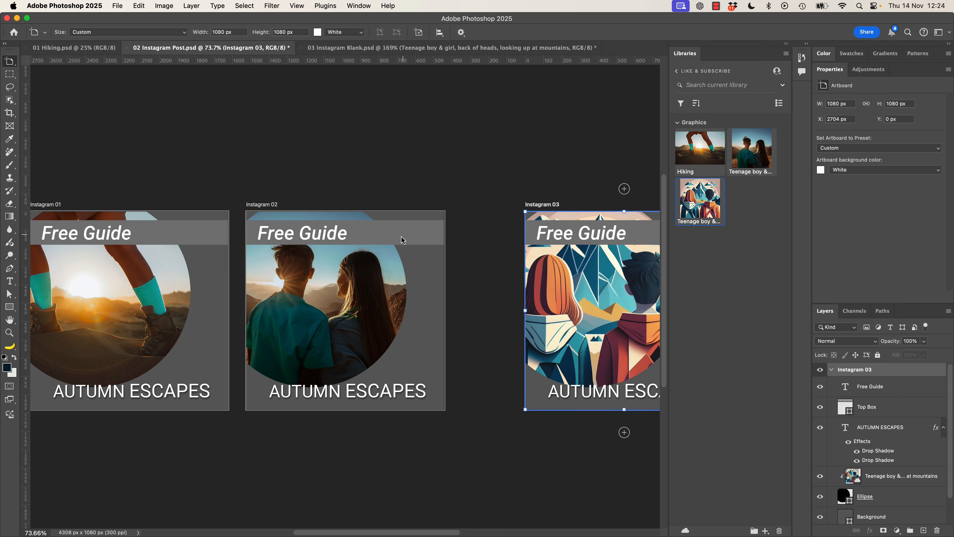
pyautogui.press('super+z')
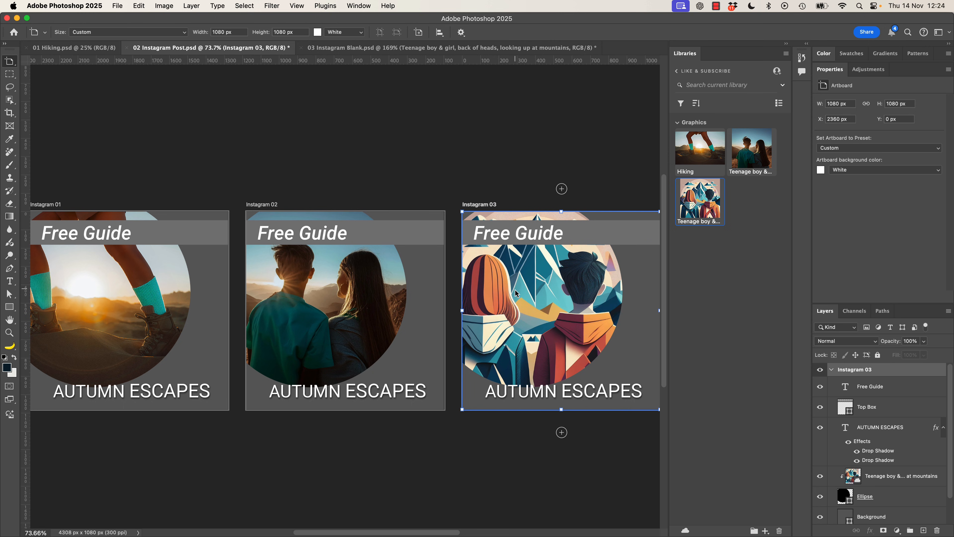
# Step: Select the origami-style image on Instagram 03 and lock it against auto-nesting into and out of artboards
pyautogui.press('v')
pyautogui.click(531, 301)
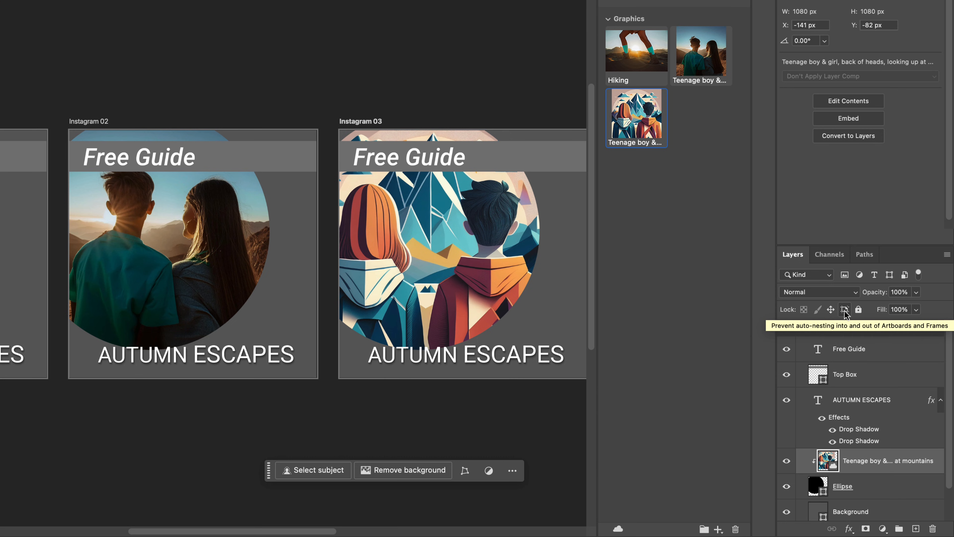
pyautogui.click(843, 311)
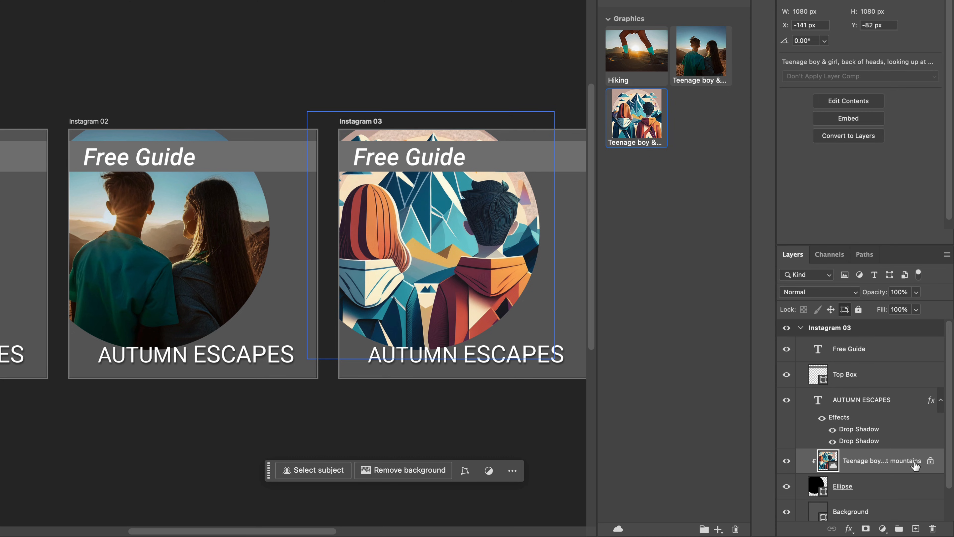
# Step: Try moving the locked origami-style image out of Instagram 03 and around the canvas, and undo the moves
pyautogui.moveTo(500, 233); pyautogui.dragTo(326, 285)
pyautogui.moveTo(364, 235); pyautogui.dragTo(280, 2)
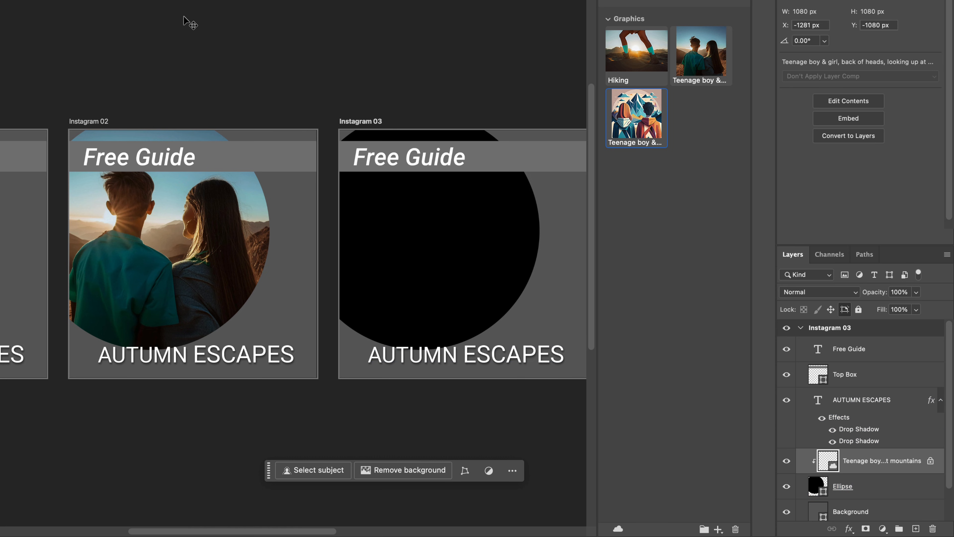
pyautogui.moveTo(185, 16); pyautogui.dragTo(537, 333)
pyautogui.press('super+z')
pyautogui.press('super+z')
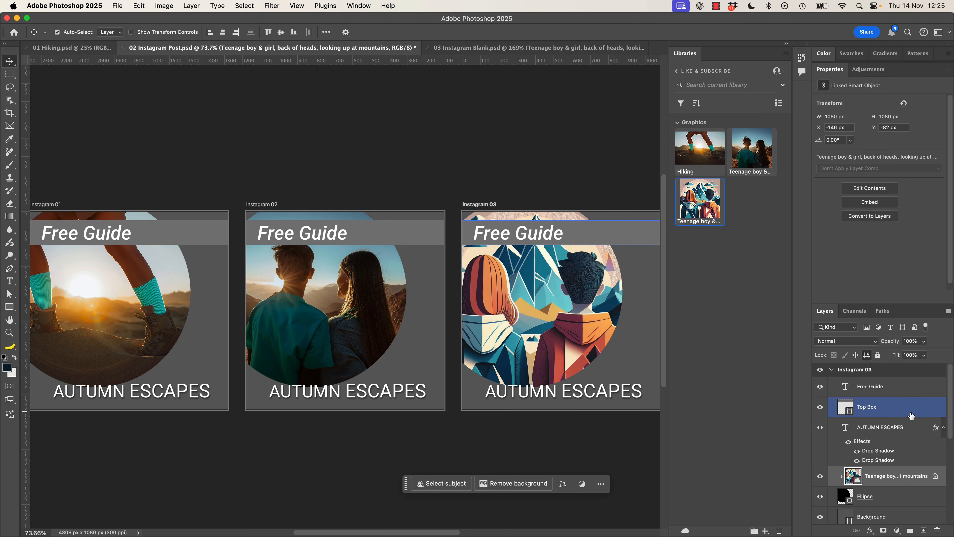
pyautogui.click(848, 383)
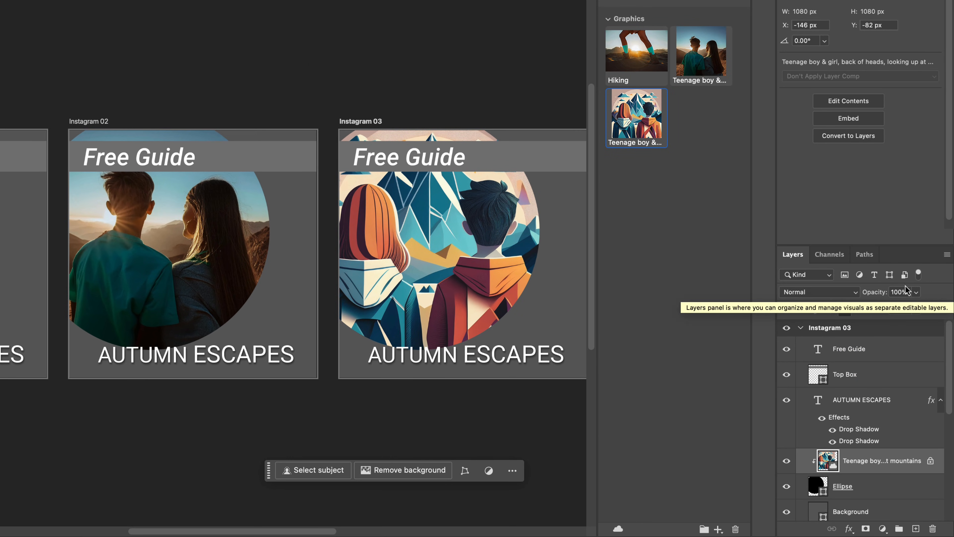
pyautogui.click(947, 255)
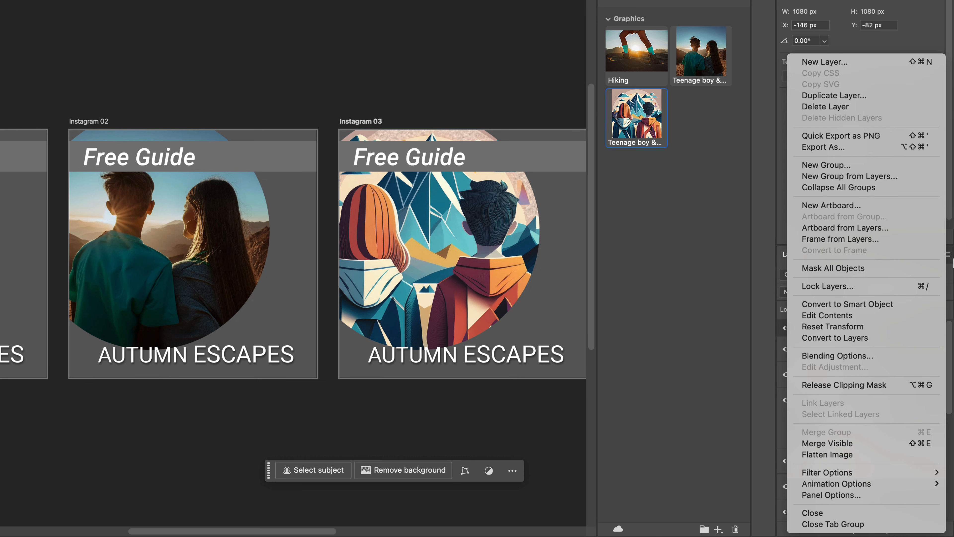
pyautogui.click(948, 259)
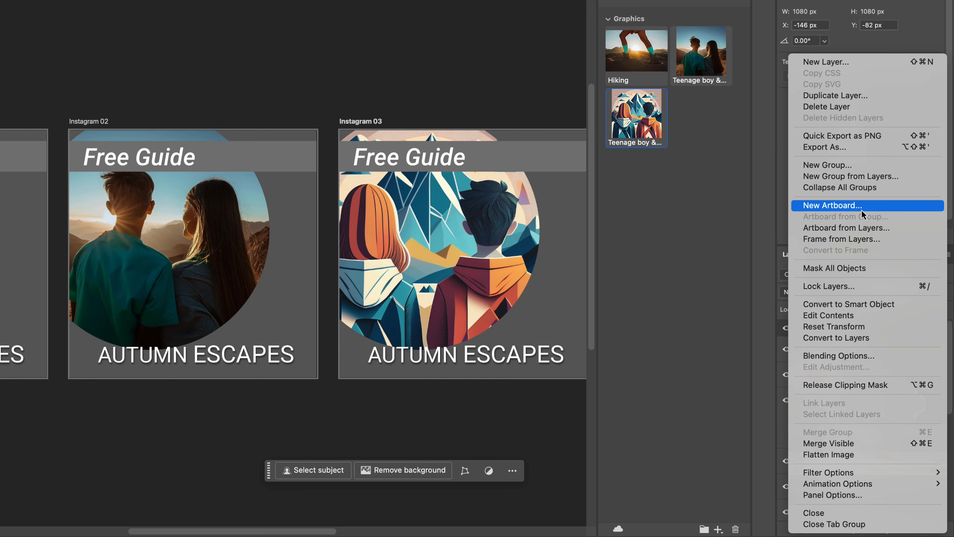
pyautogui.click(952, 263)
pyautogui.click(946, 256)
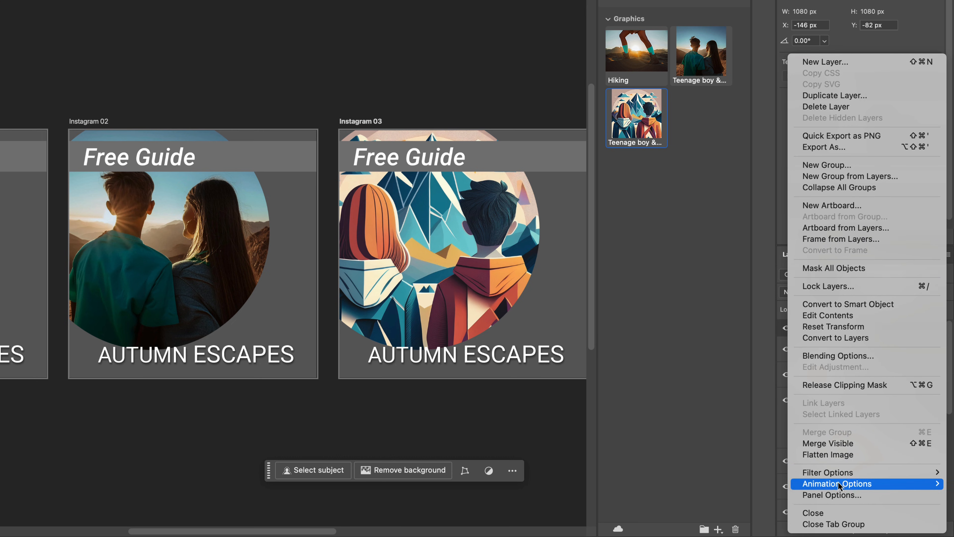
pyautogui.moveTo(830, 473)
pyautogui.click(766, 479)
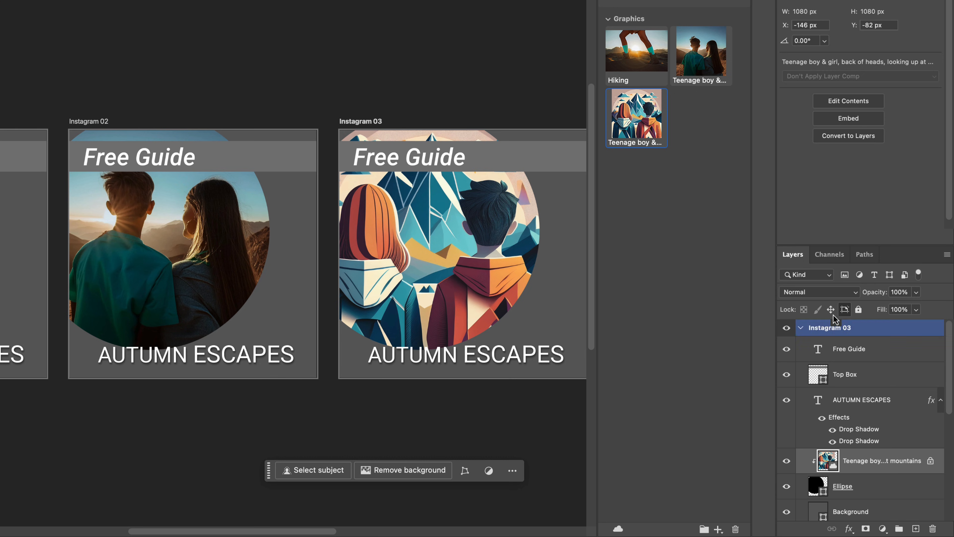
# Step: Filter the layer list by Artboard and enlarge the list upward
pyautogui.click(804, 276)
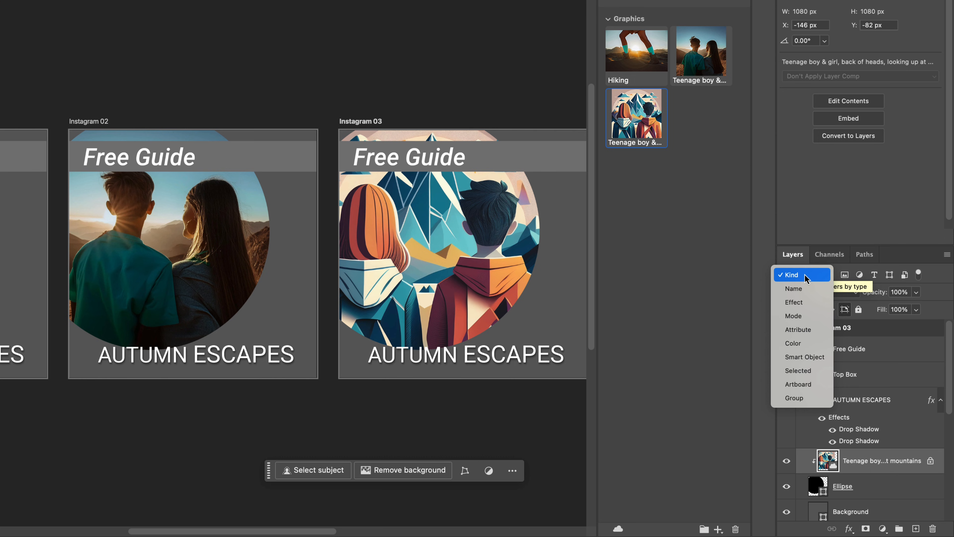
pyautogui.click(795, 388)
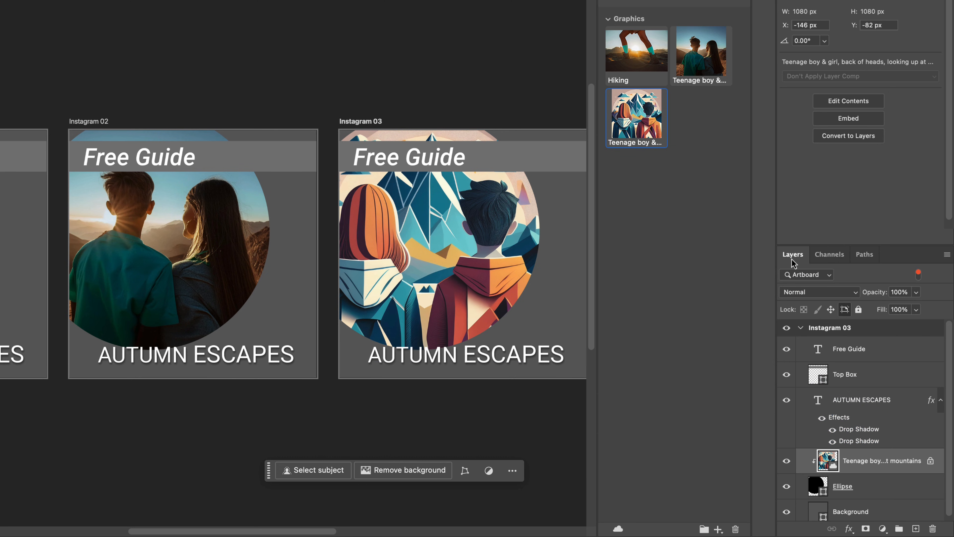
pyautogui.moveTo(792, 245); pyautogui.dragTo(791, 97)
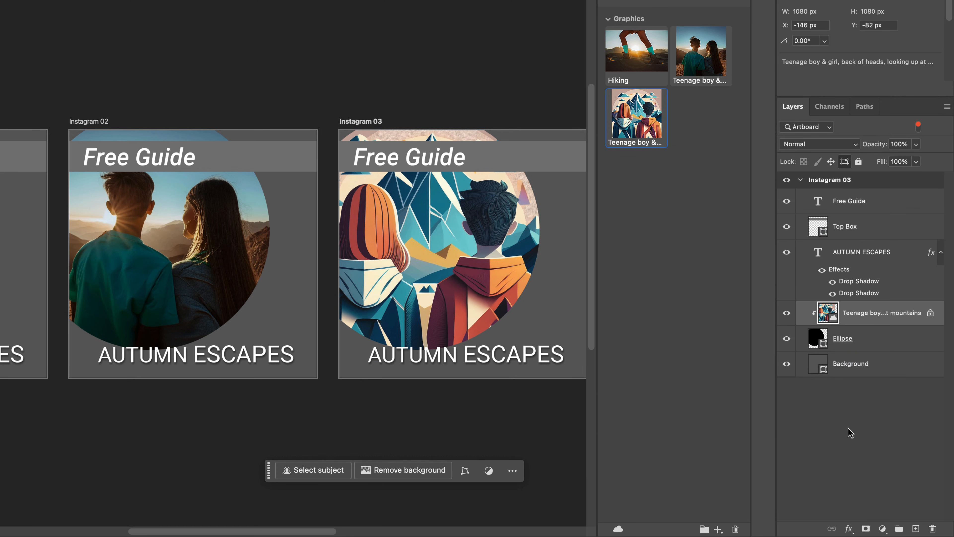
# Step: Select the images on Instagram 02, Instagram 01 and Instagram 03 in turn to examine each artboard's filtered layer list
pyautogui.click(827, 263)
pyautogui.click(806, 181)
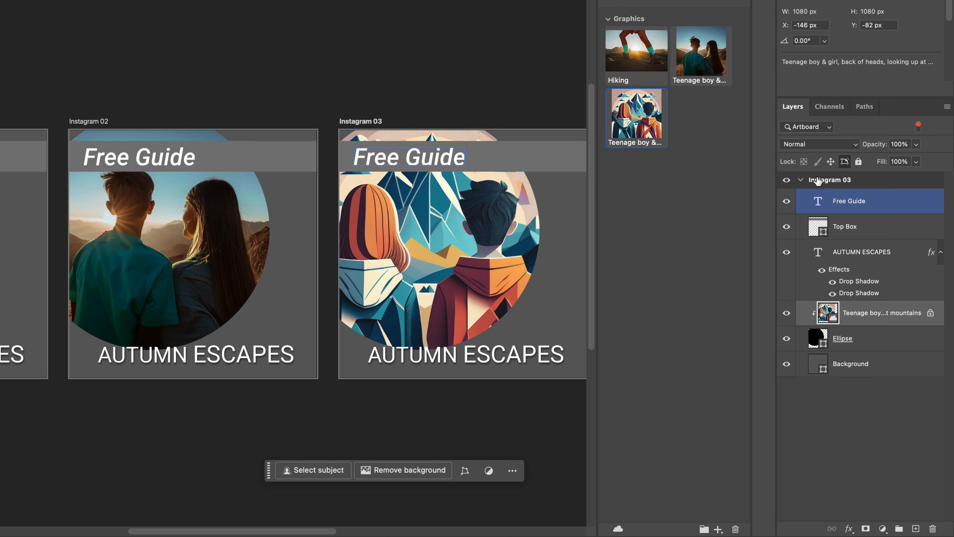
pyautogui.click(183, 231)
pyautogui.click(849, 364)
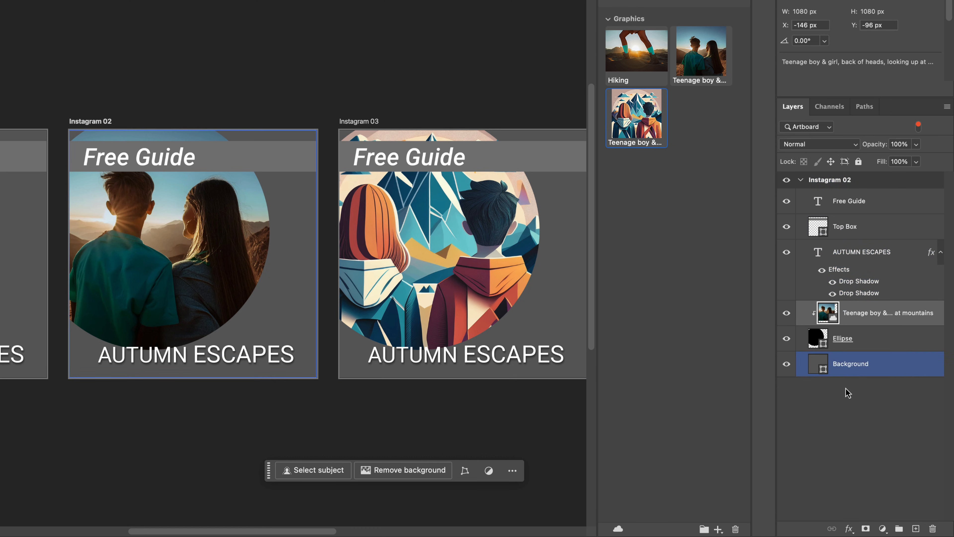
pyautogui.click(847, 392)
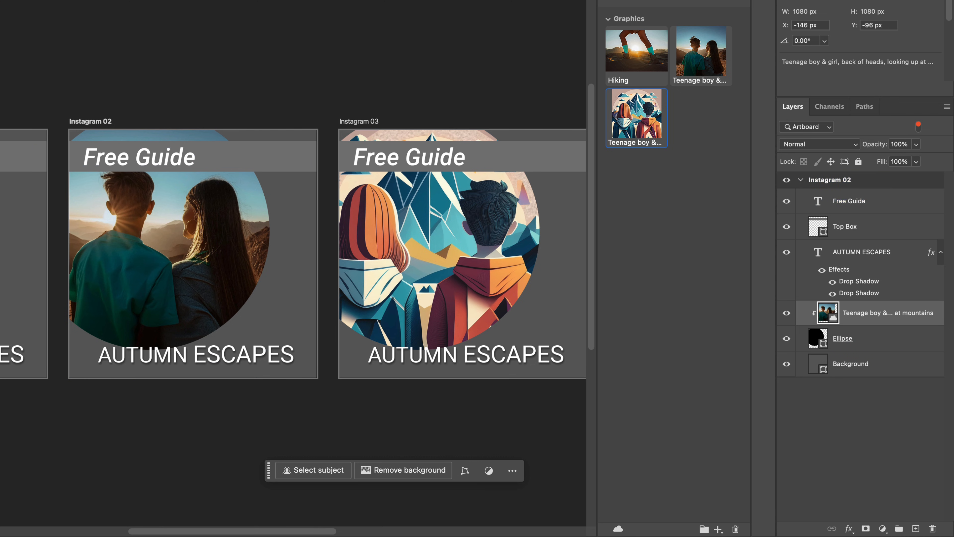
pyautogui.click(20, 239)
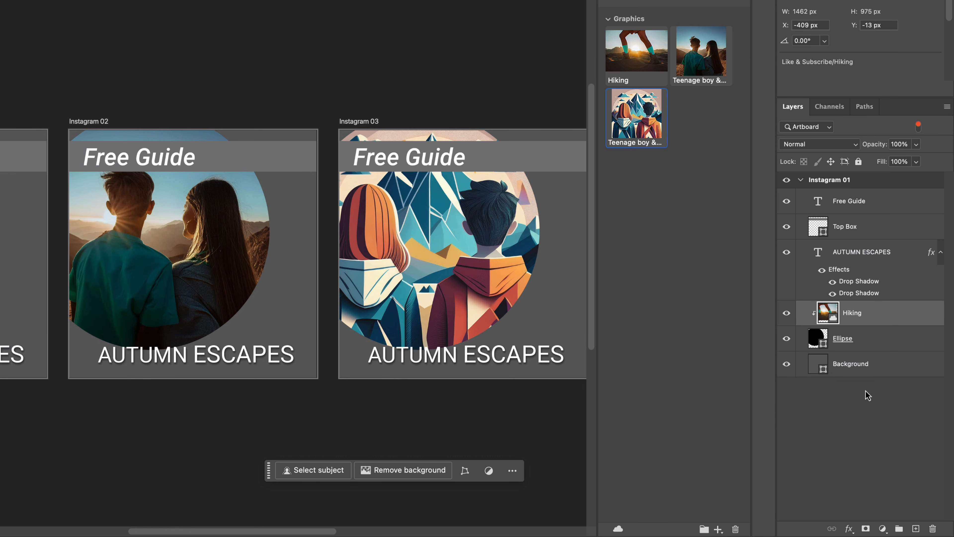
pyautogui.click(810, 127)
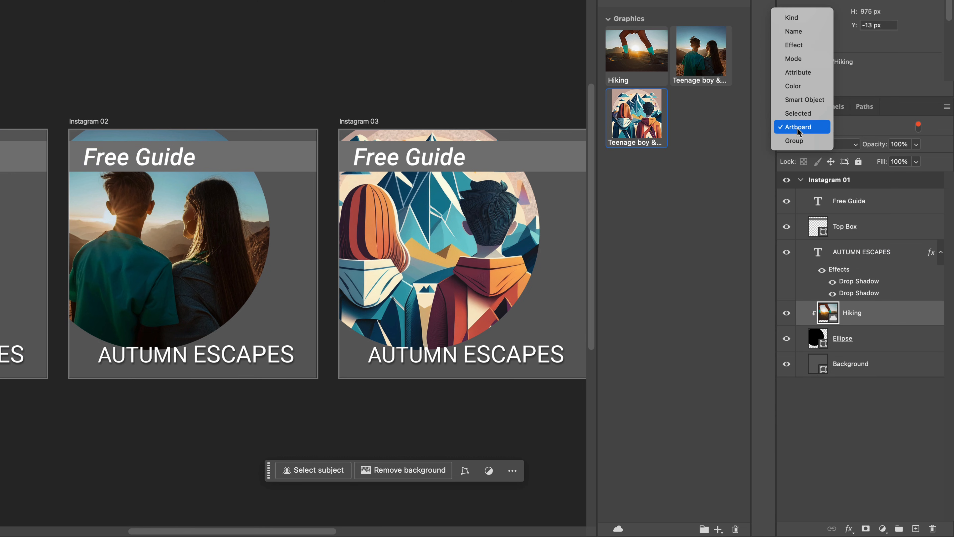
pyautogui.click(798, 128)
pyautogui.click(4, 329)
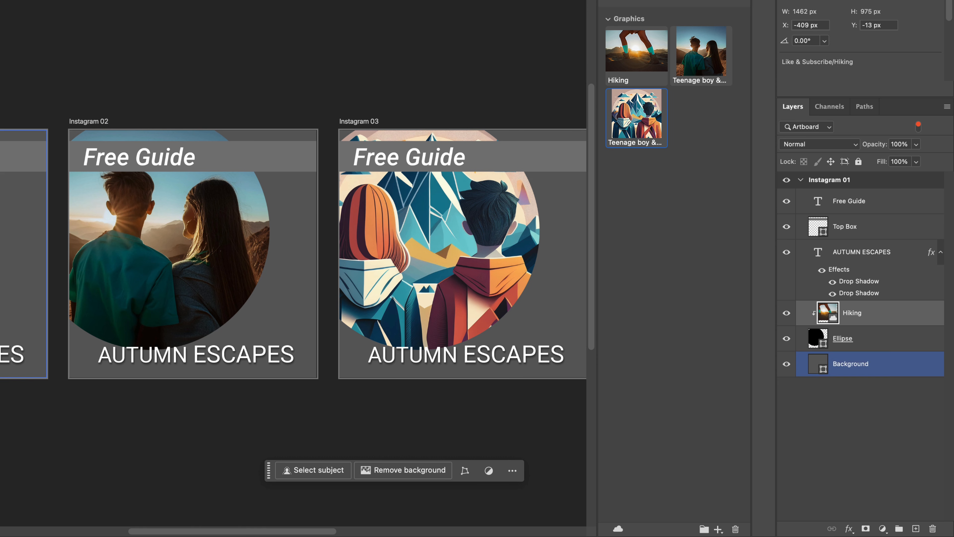
pyautogui.click(206, 247)
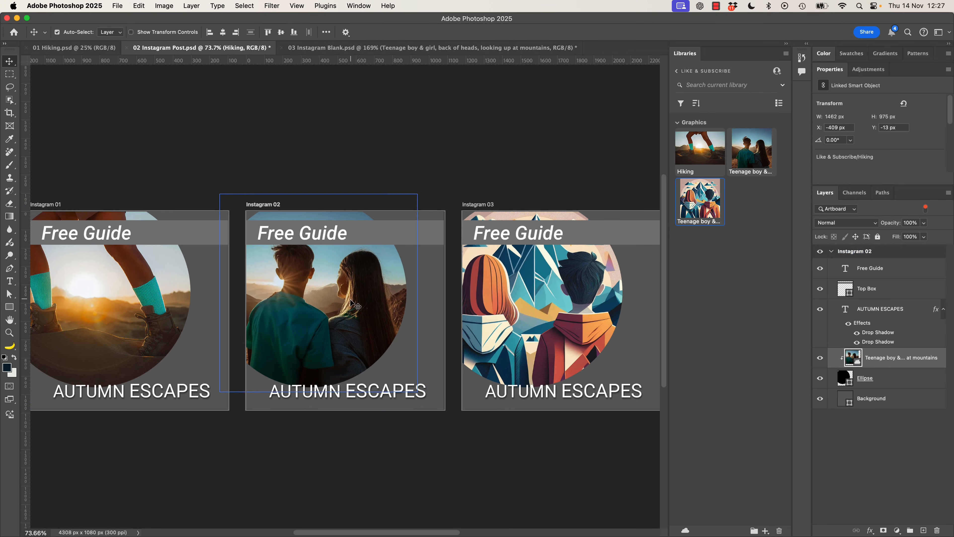
pyautogui.click(579, 298)
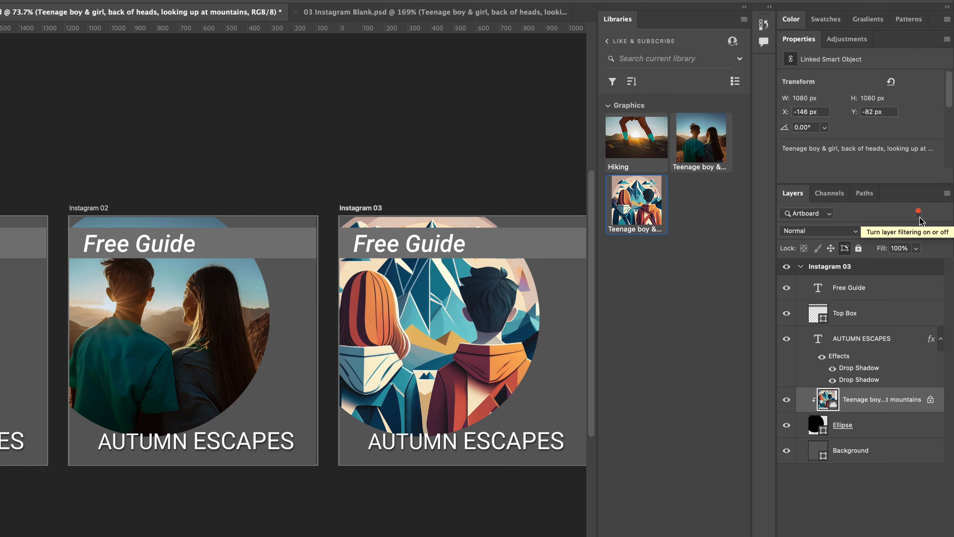
# Step: Turn off layer filtering, look through the full layer stack and deselect all layers
pyautogui.click(918, 214)
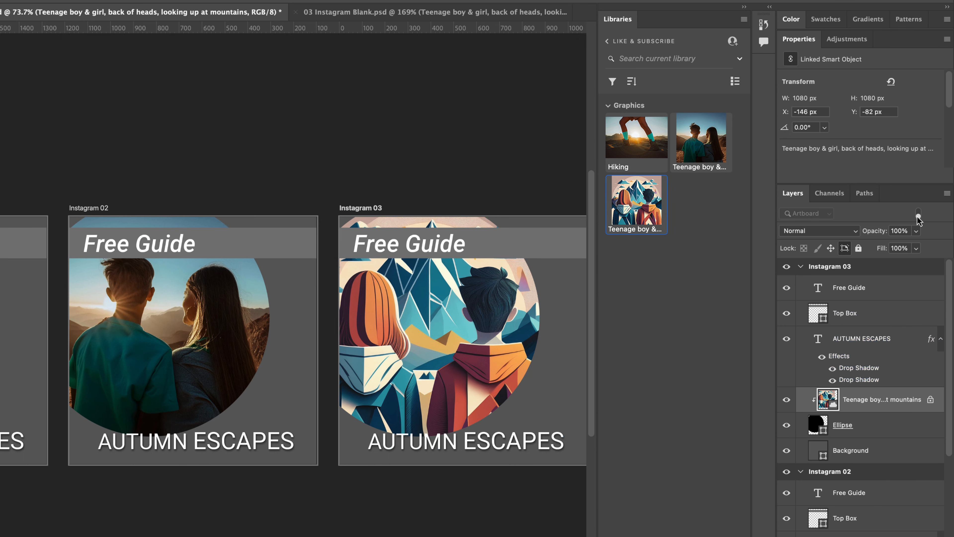
pyautogui.click(917, 216)
pyautogui.click(918, 216)
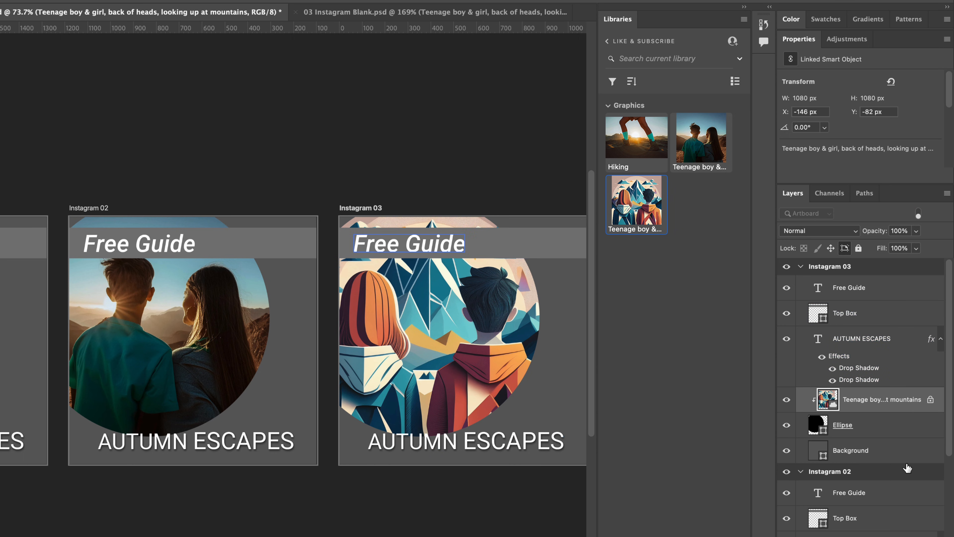
pyautogui.scroll(-8, 871, 434)
pyautogui.scroll(8, 871, 436)
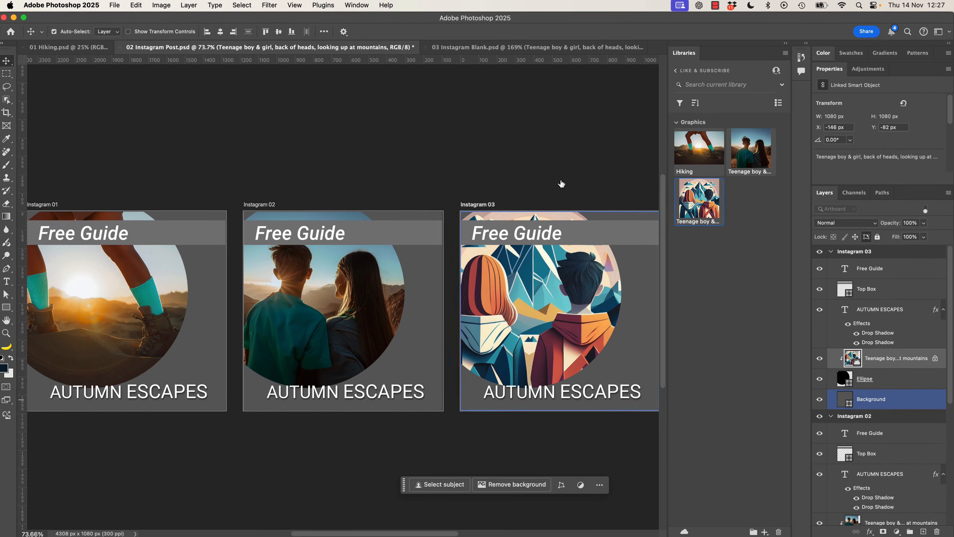
pyautogui.click(561, 183)
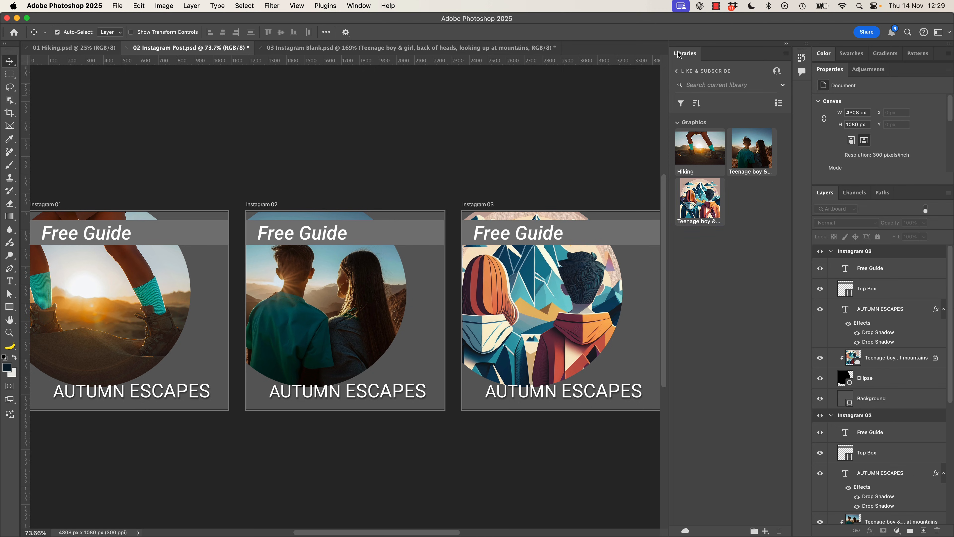
# Step: Switch to Illustrator with the 05 Poster - Start.ai document and open the Like & Subscribe library
pyautogui.press('super')
pyautogui.press('super+Tab')
pyautogui.press('super+Tab')
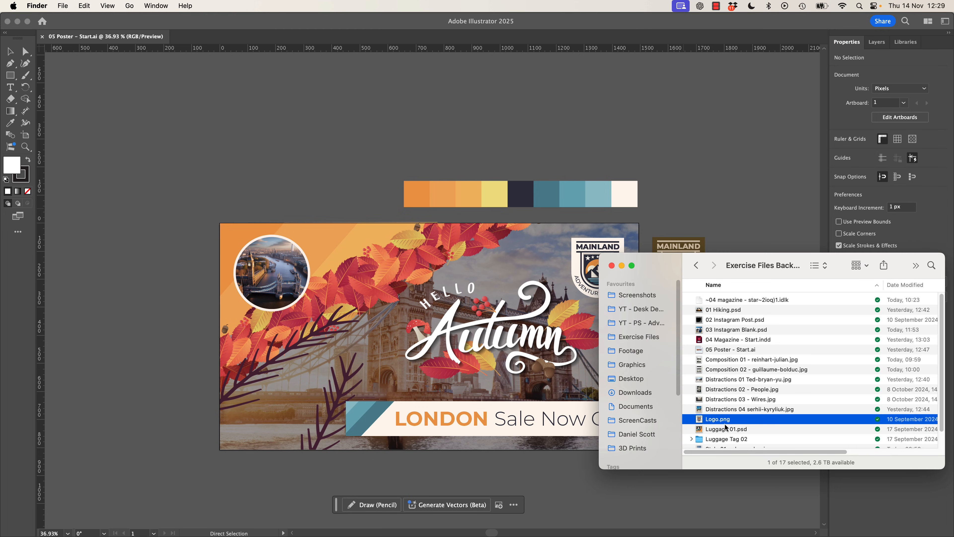
pyautogui.click(712, 350)
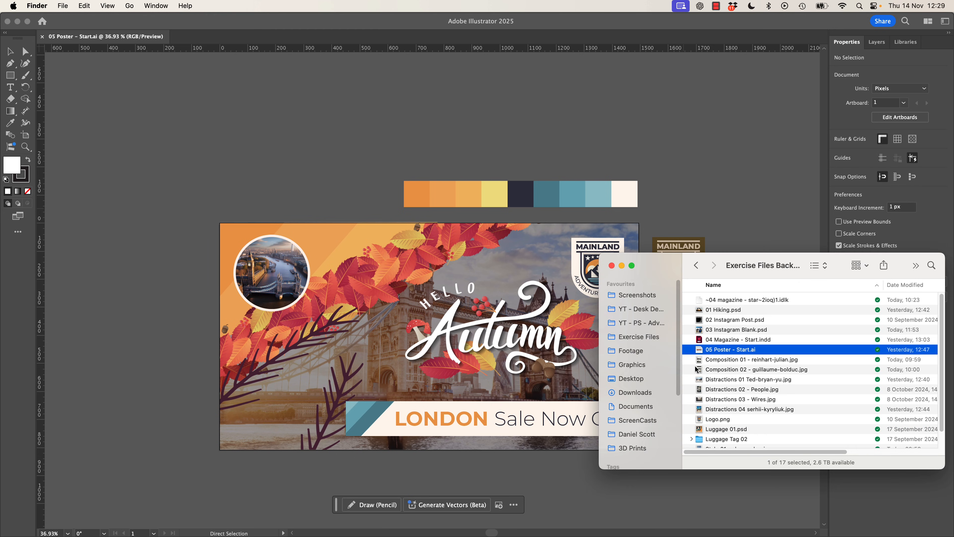
pyautogui.click(460, 63)
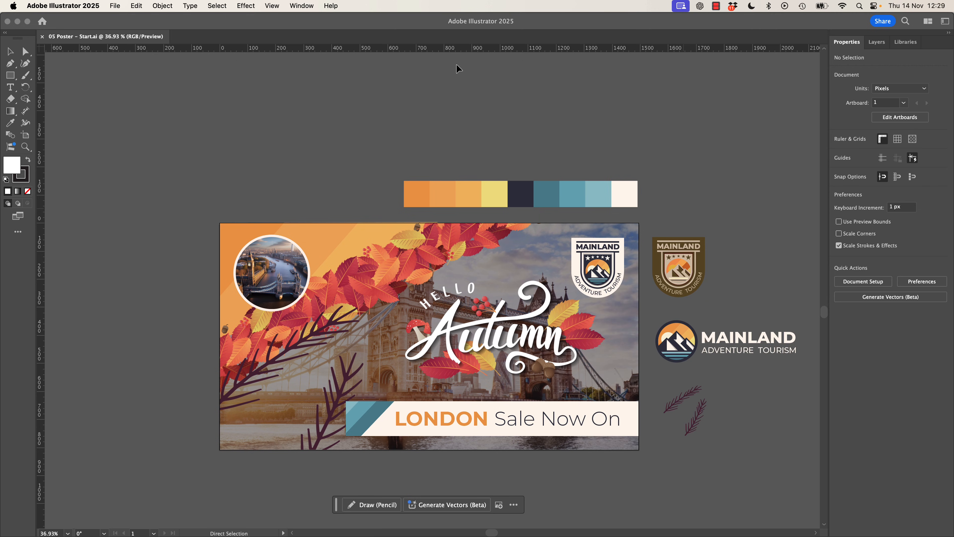
pyautogui.click(903, 42)
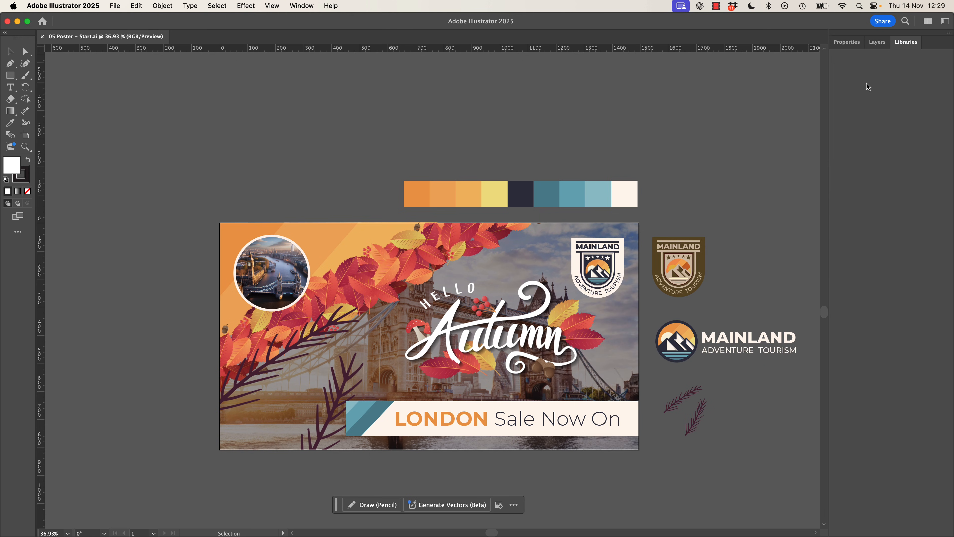
pyautogui.click(866, 137)
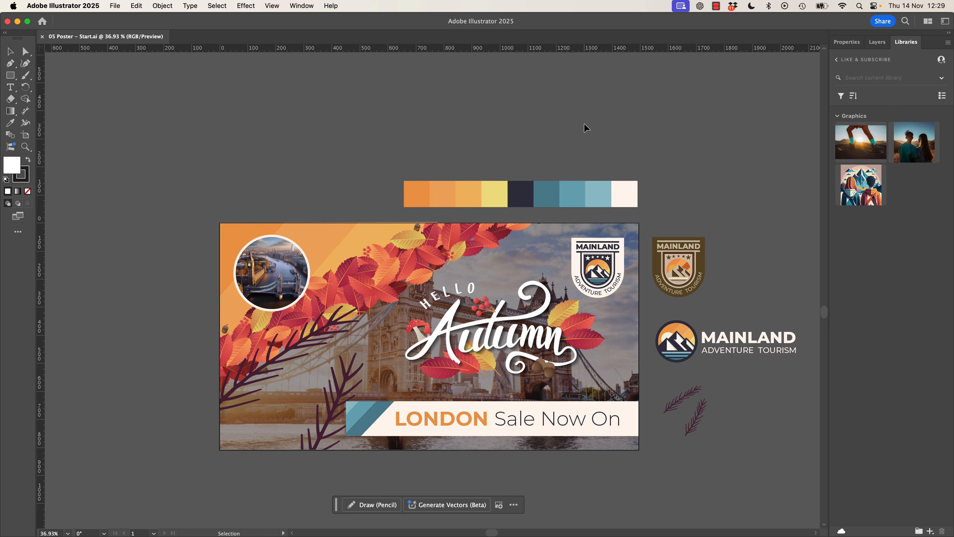
# Step: Select the circular London picture on the poster and show the Links panel above the artwork
pyautogui.click(269, 263)
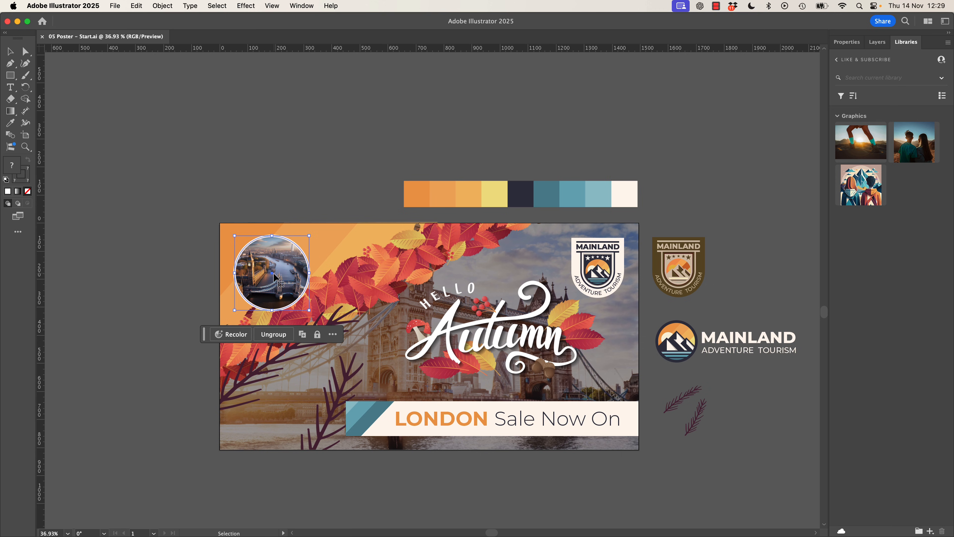
pyautogui.click(300, 8)
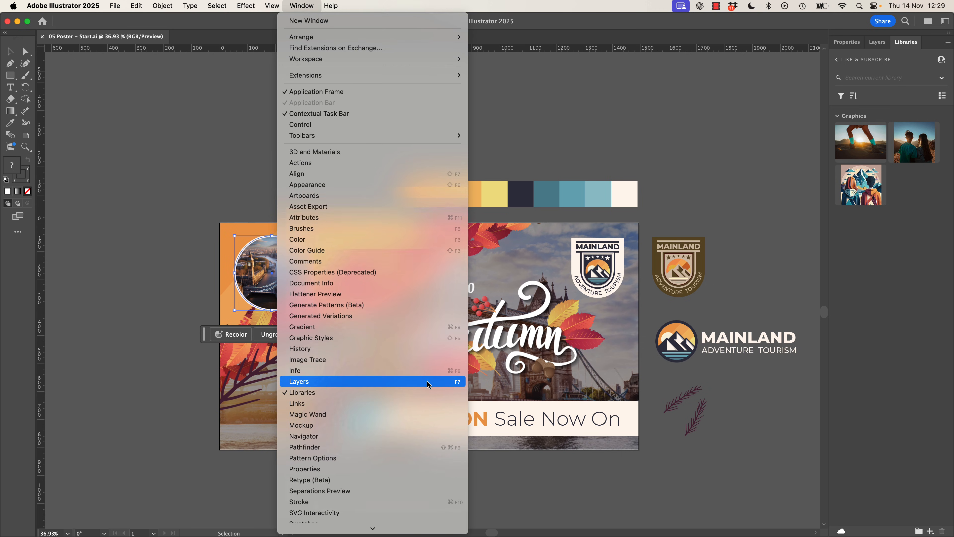
pyautogui.click(405, 409)
pyautogui.moveTo(81, 240); pyautogui.dragTo(218, 75)
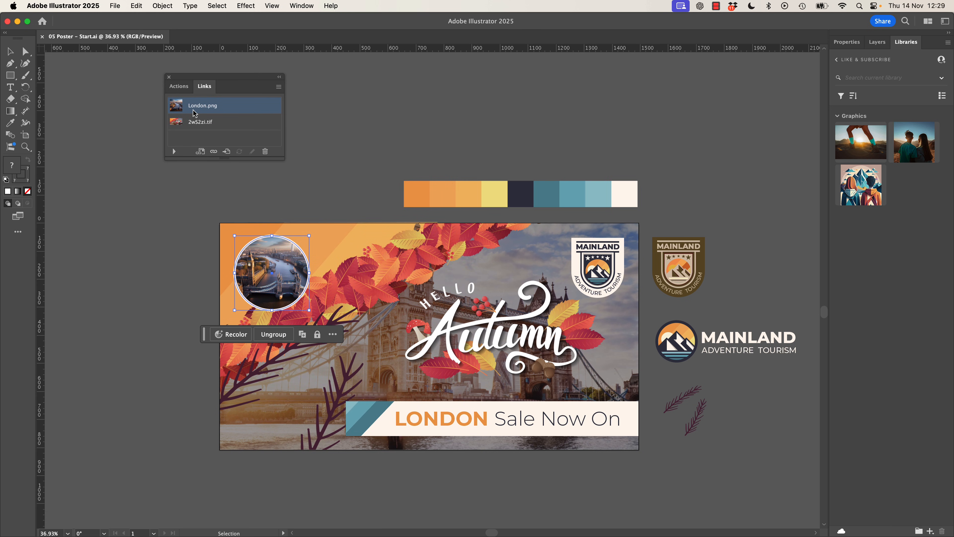
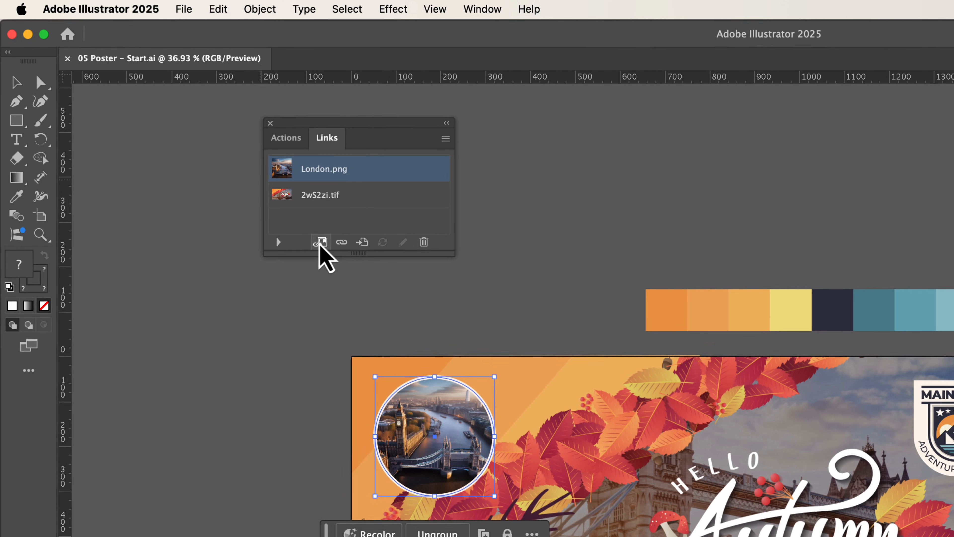
# Step: Relink the circular London picture to the library's Hiking graphic, enlarge the image to fill the circle, and deselect it
pyautogui.click(321, 243)
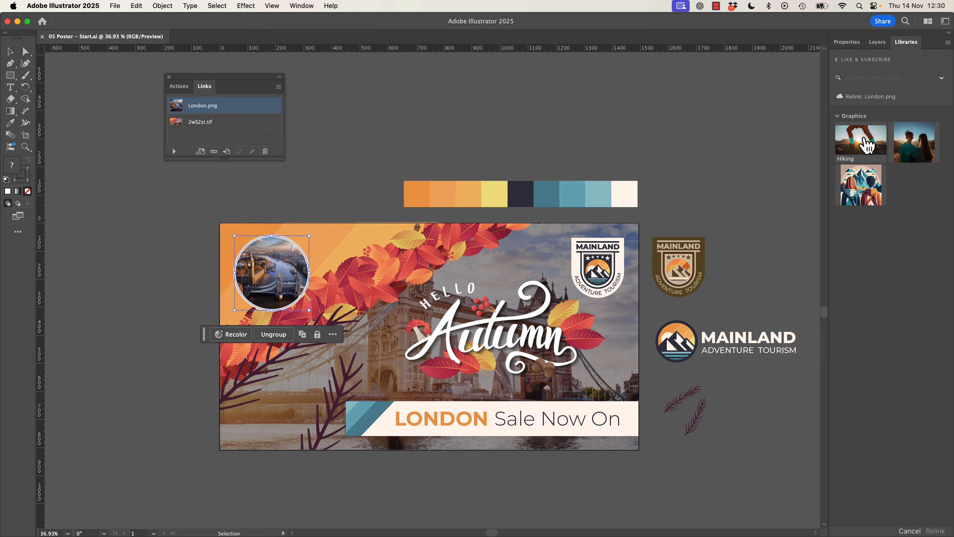
pyautogui.click(867, 144)
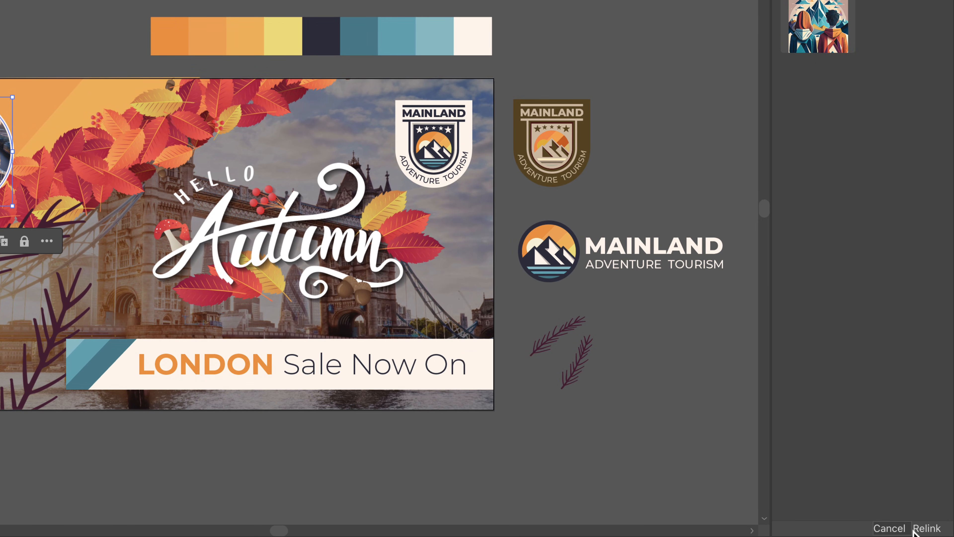
pyautogui.click(927, 528)
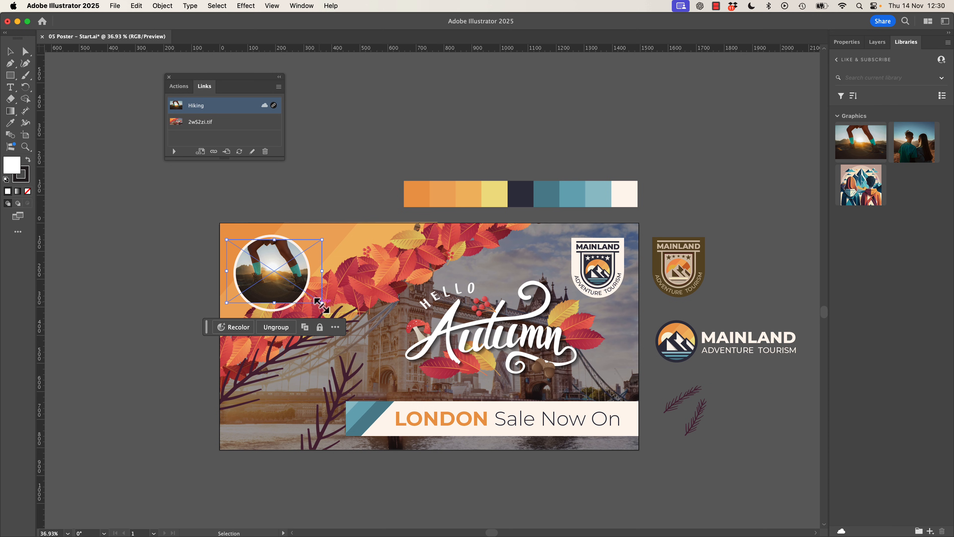
pyautogui.moveTo(322, 303); pyautogui.dragTo(333, 311)
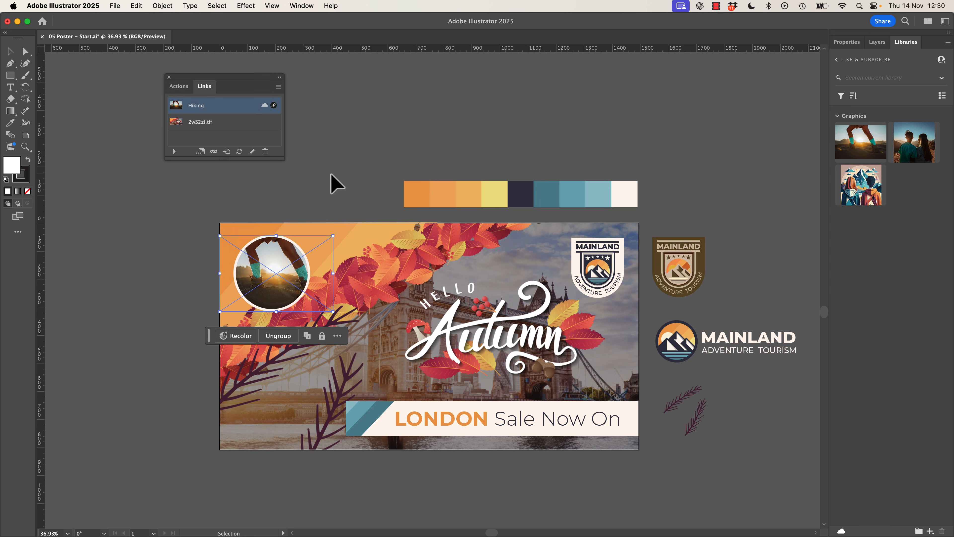
pyautogui.click(330, 174)
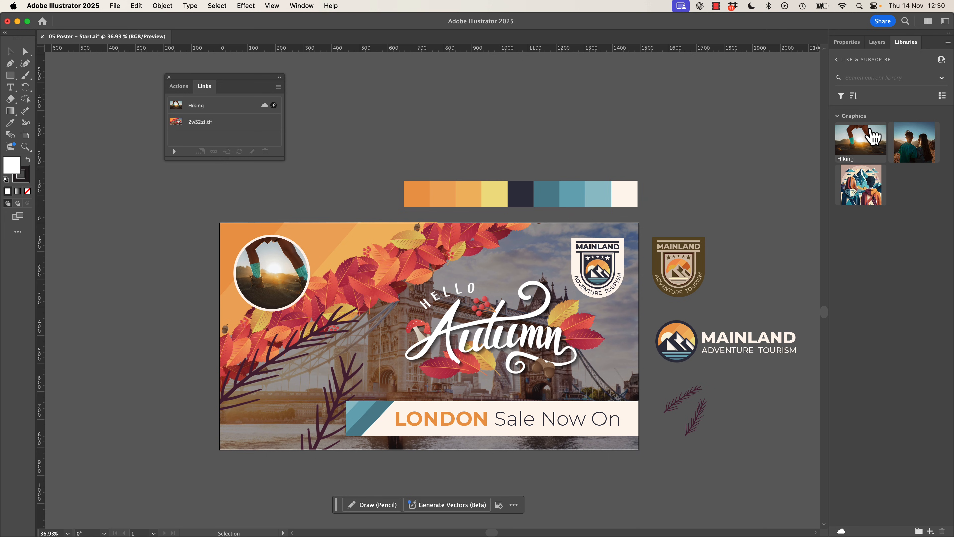
# Step: Add the light Mainland badge logo on the poster to the Like & Subscribe library as a graphic
pyautogui.click(592, 278)
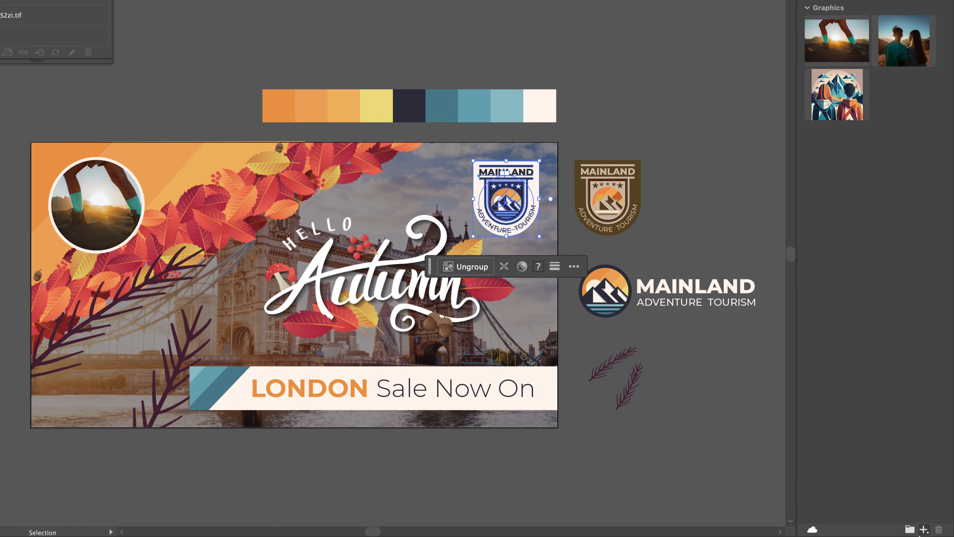
pyautogui.click(931, 531)
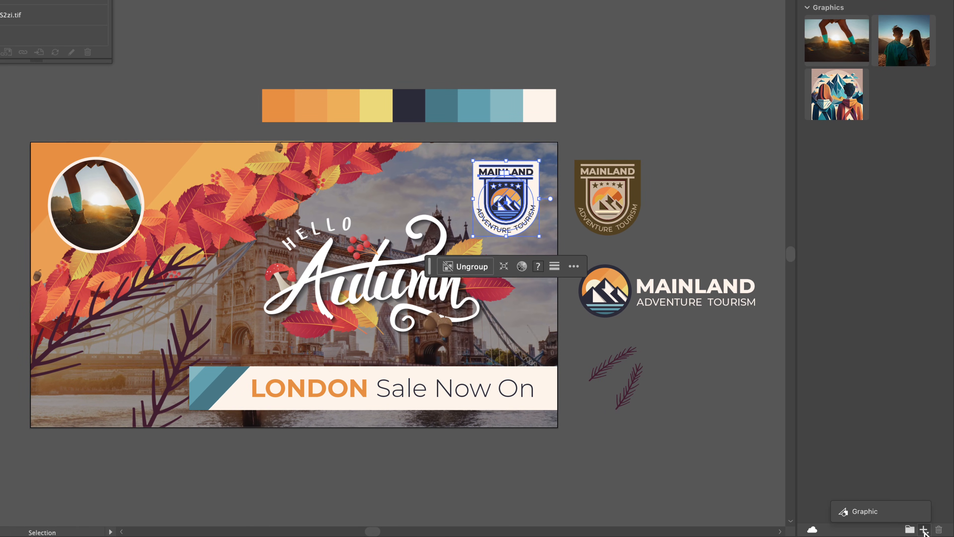
pyautogui.click(860, 512)
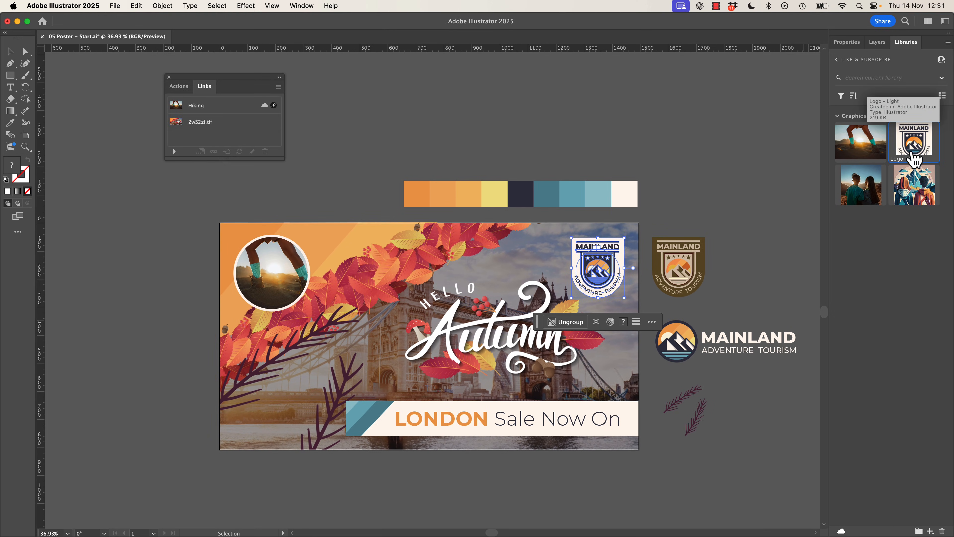
# Step: Add the dark brown Mainland badge beside the poster to the library as a graphic and deselect it
pyautogui.click(682, 273)
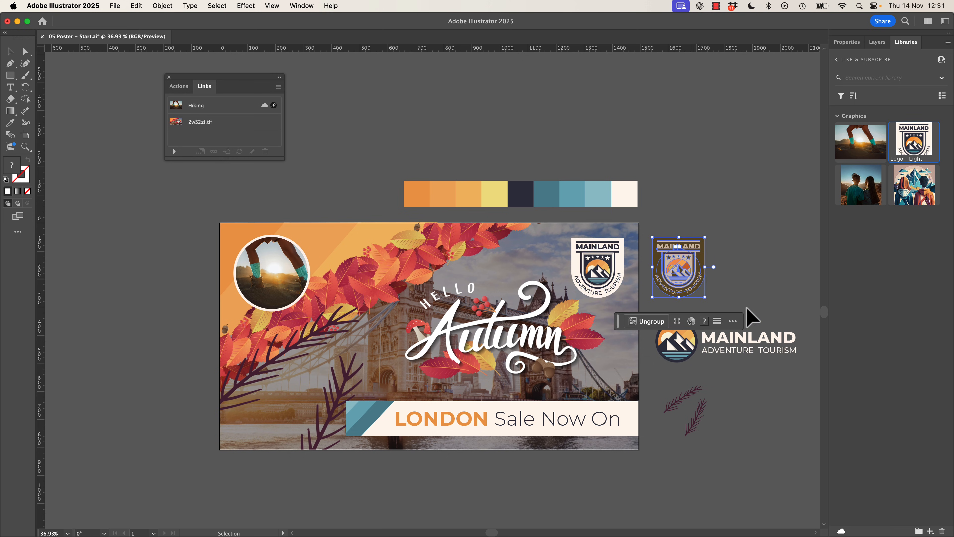
pyautogui.click(930, 530)
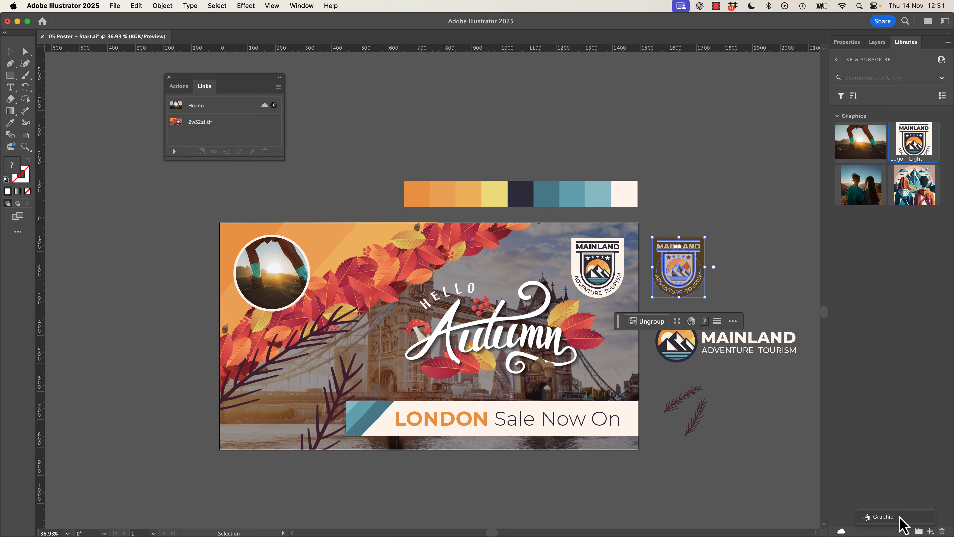
pyautogui.click(905, 522)
pyautogui.click(773, 477)
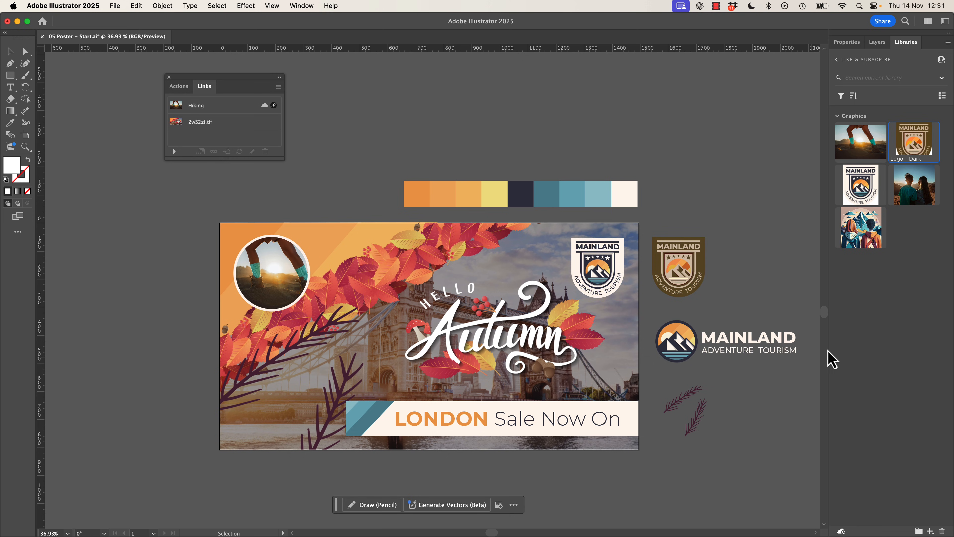
# Step: Show the document's swatches and add all the palette colors, from cream through the last orange, to the current library
pyautogui.click(301, 6)
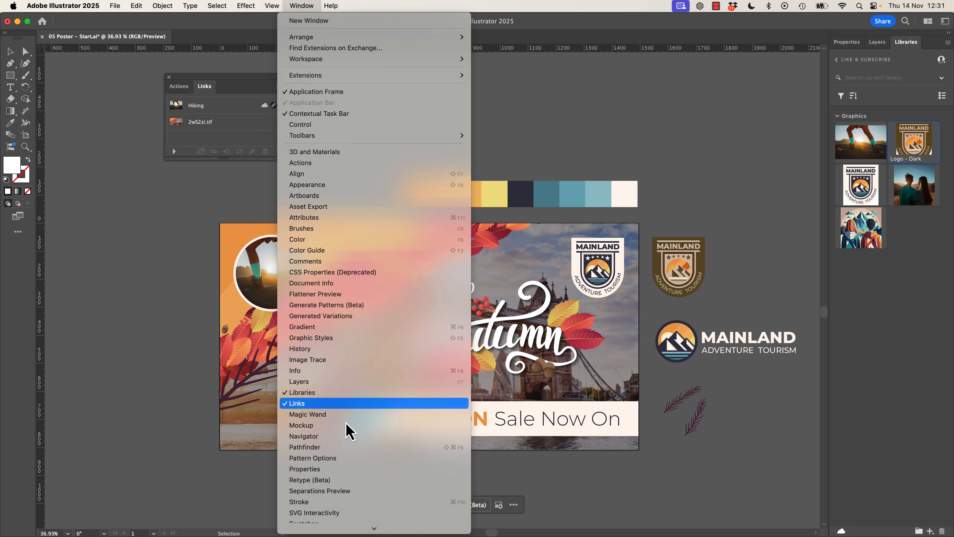
pyautogui.scroll(-5, 347, 433)
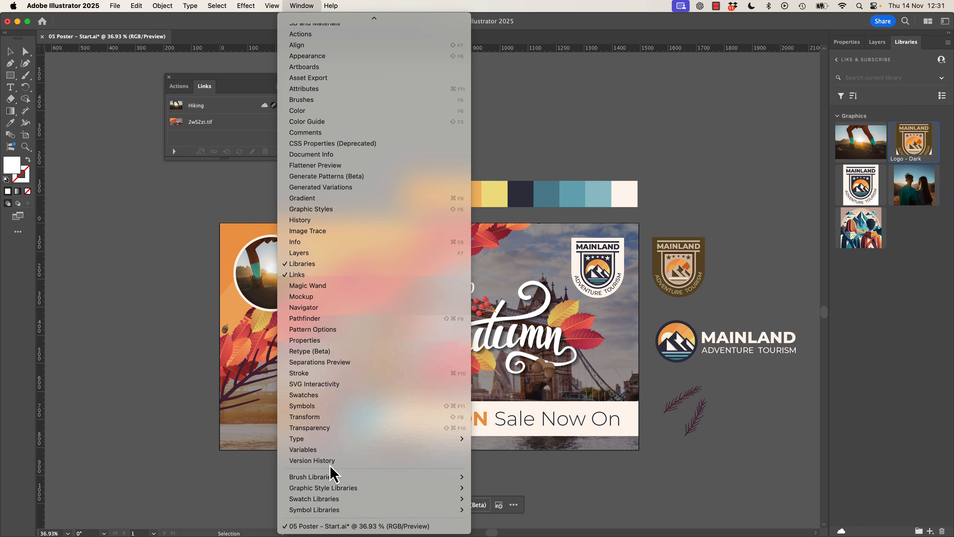
pyautogui.click(330, 395)
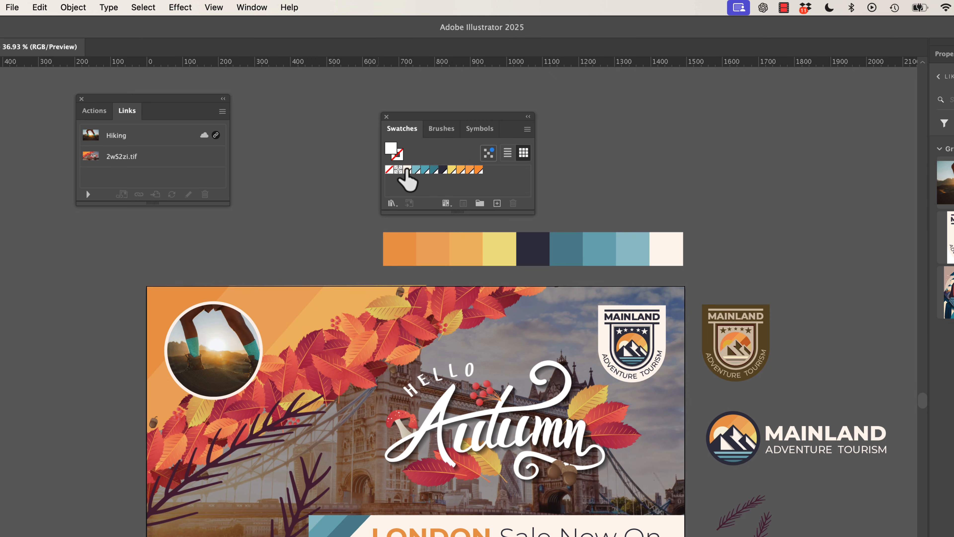
pyautogui.click(409, 170)
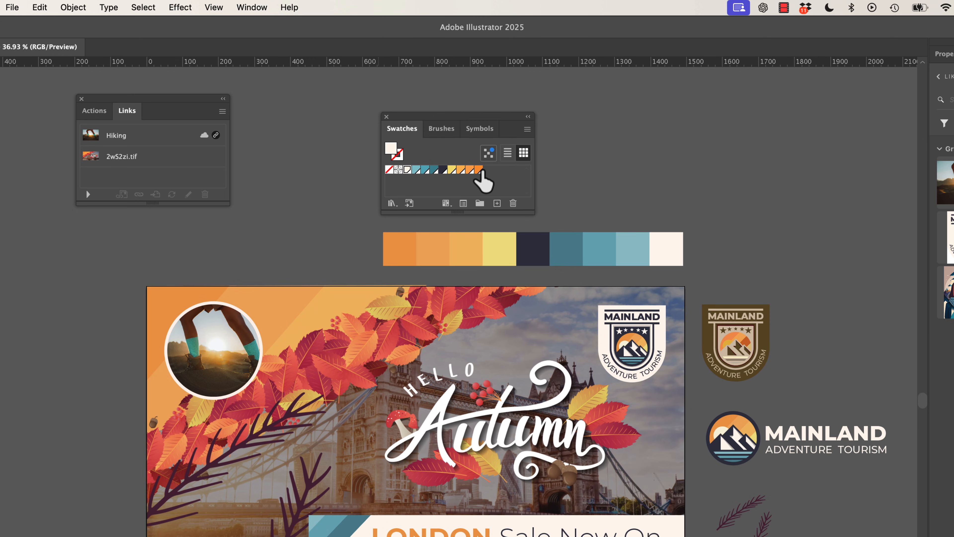
pyautogui.keyDown('shift'); pyautogui.click(481, 170); pyautogui.keyUp('shift')
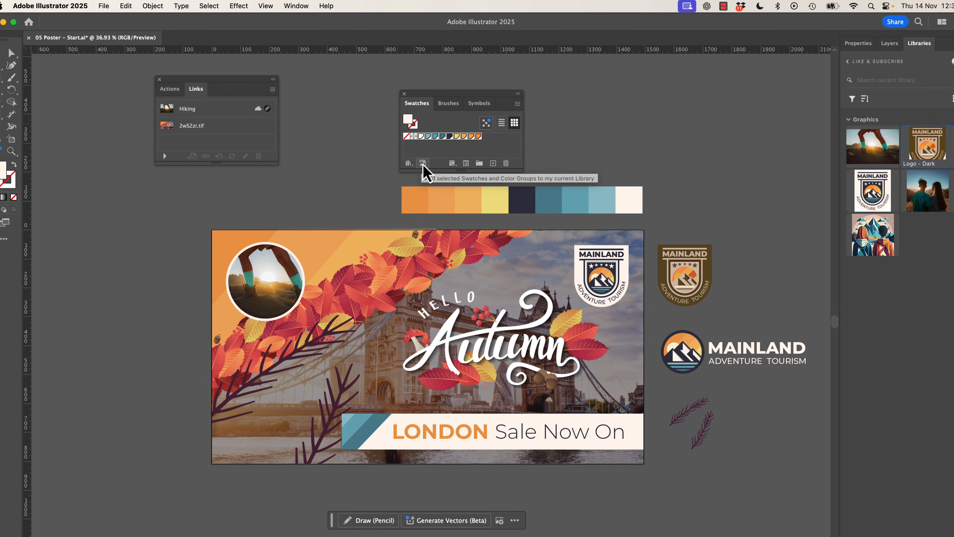
pyautogui.click(410, 203)
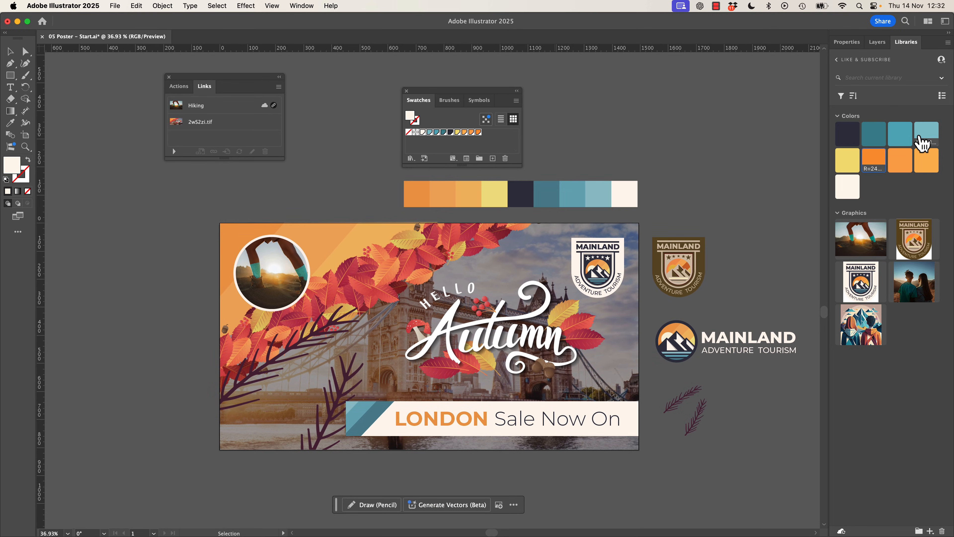
# Step: Switch to Photoshop and place the Logo - Light library graphic in the Instagram 03 artboard's upper-right corner, about 210 × 239 px
pyautogui.press('super+Tab')
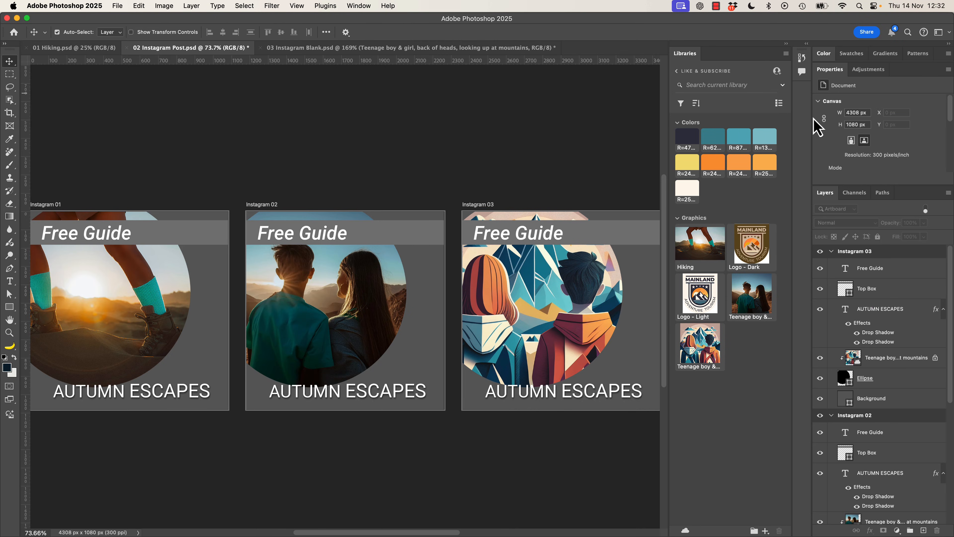
pyautogui.press('super+Tab')
pyautogui.hscroll(-5, 263, 161)
pyautogui.hscroll(10, 264, 161)
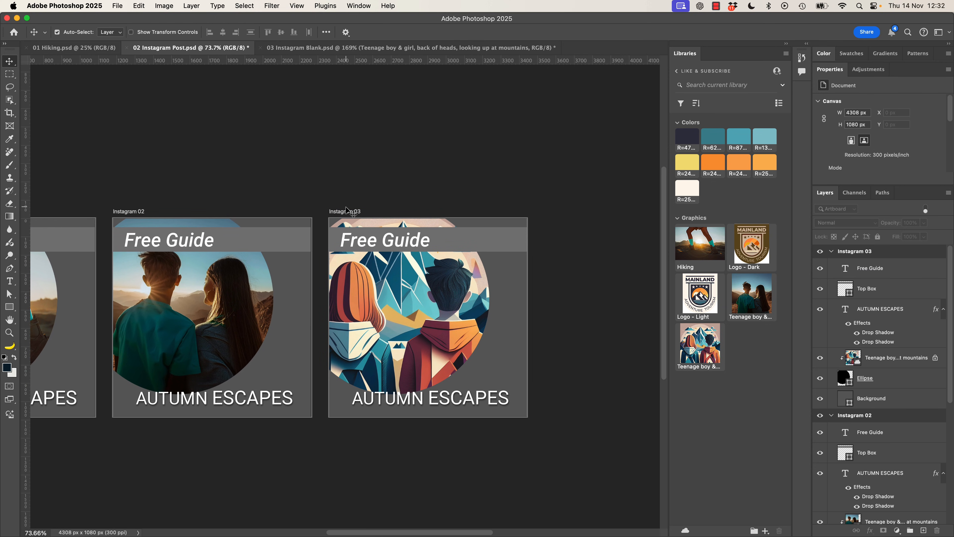
pyautogui.click(346, 212)
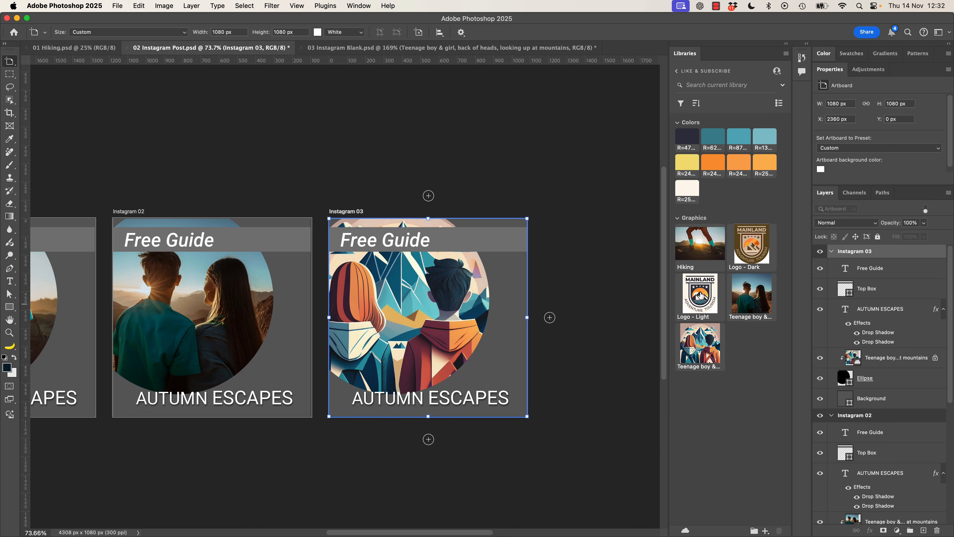
pyautogui.moveTo(700, 295); pyautogui.dragTo(462, 305)
pyautogui.moveTo(371, 374); pyautogui.dragTo(508, 249)
pyautogui.press('Return')
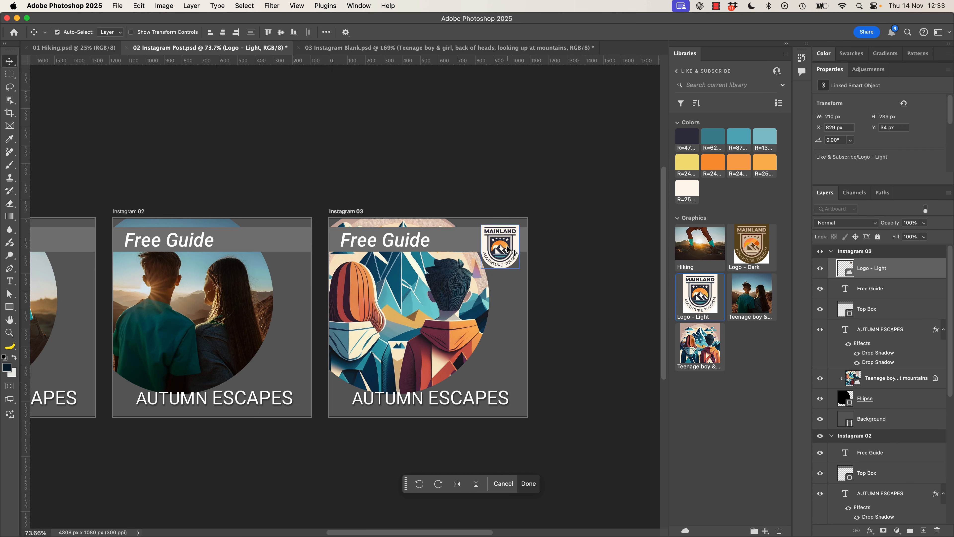
# Step: Try enlarging the Instagram 03 logo to about 120% scale and cancel the transform
pyautogui.press('super+t')
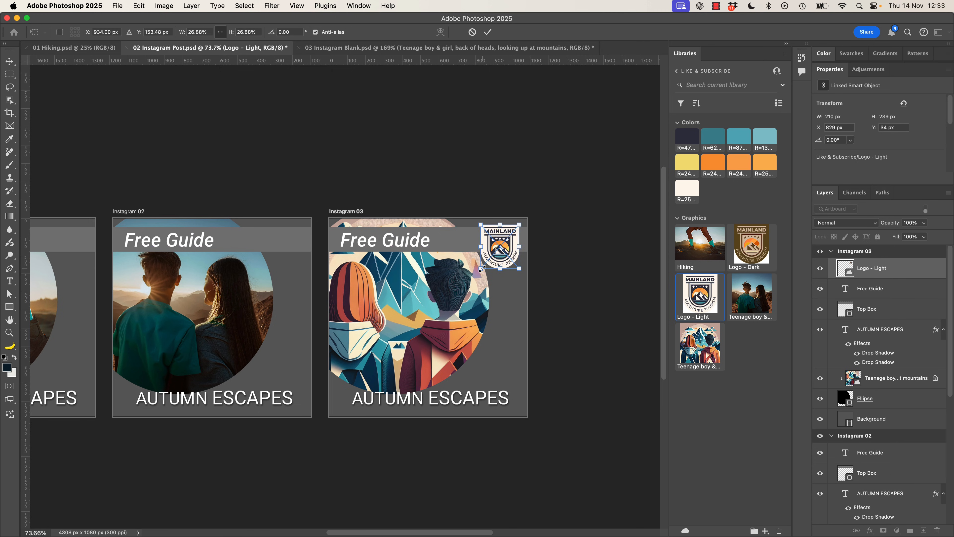
pyautogui.moveTo(484, 268); pyautogui.dragTo(323, 355)
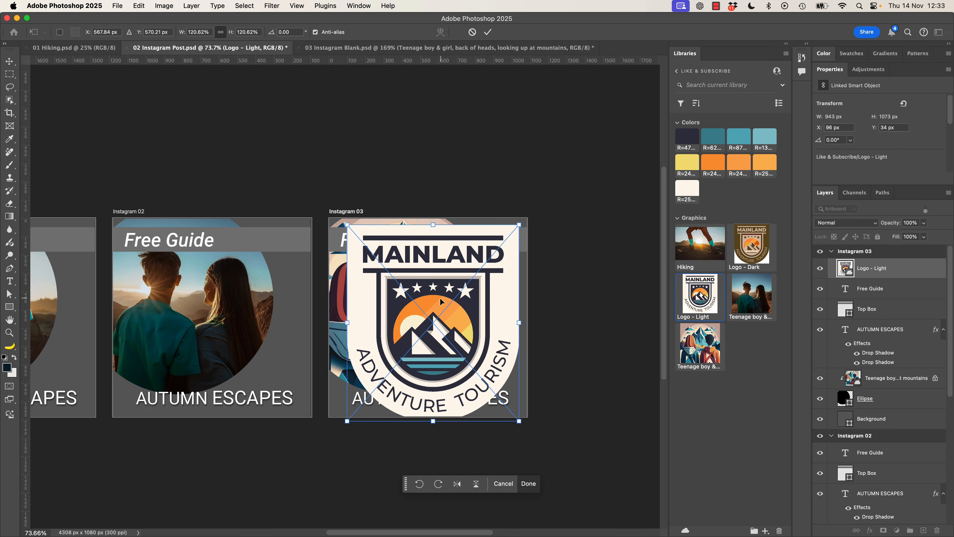
pyautogui.press('Escape')
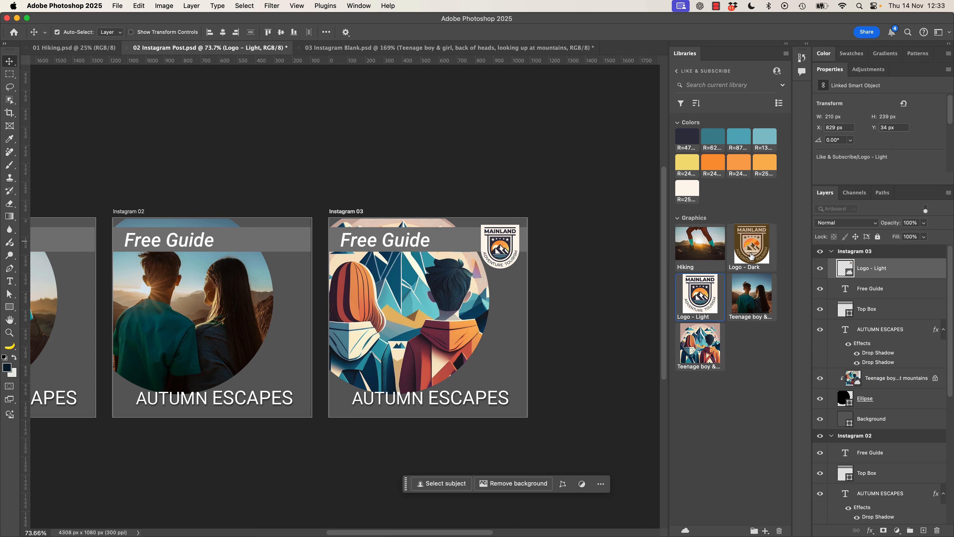
# Step: Enlarge the logo on Instagram 03 to about 297 × 337 px, keeping its upper-right corner in place
pyautogui.press('super+t')
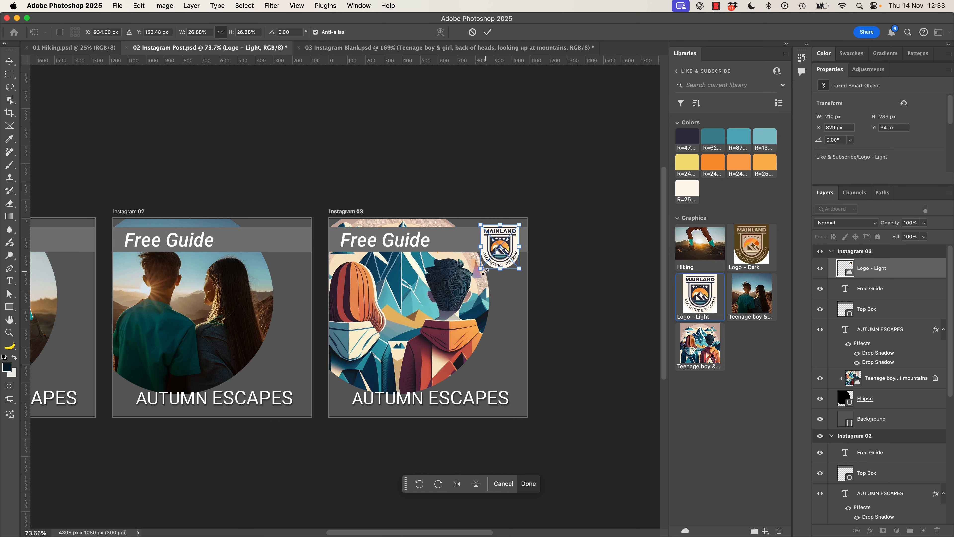
pyautogui.moveTo(482, 271); pyautogui.dragTo(463, 285)
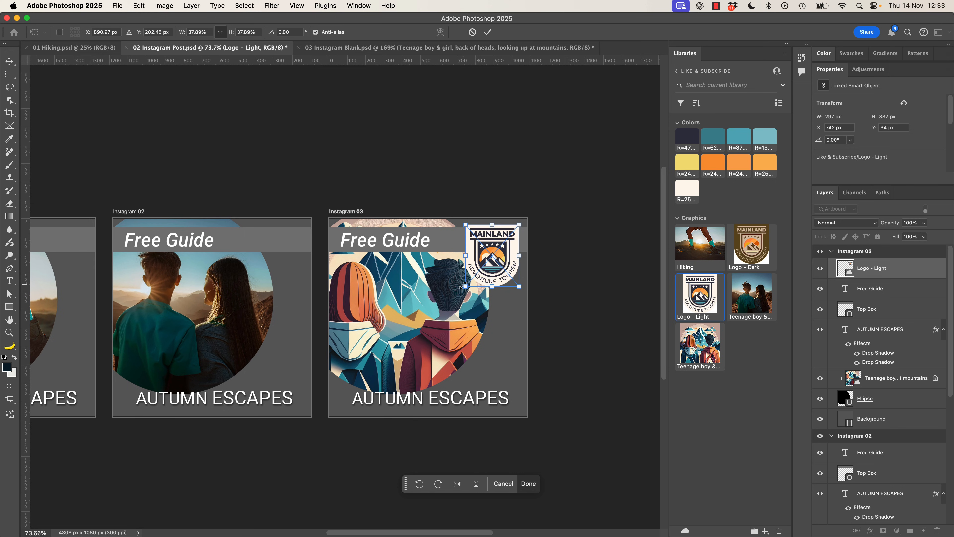
pyautogui.press('Return')
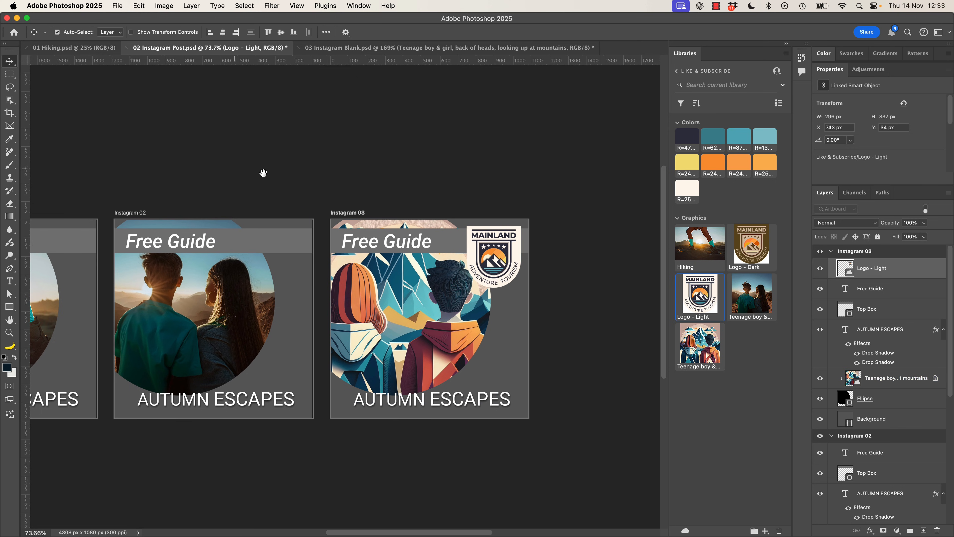
# Step: Try moving the logo from Instagram 03 onto the Instagram 02 artboard and undo the move
pyautogui.moveTo(226, 163); pyautogui.dragTo(309, 161)
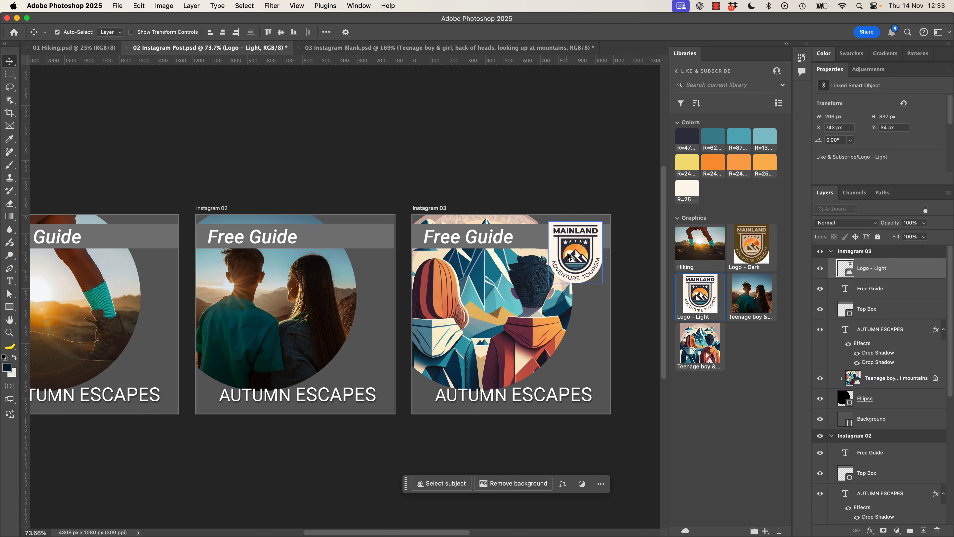
pyautogui.moveTo(569, 257); pyautogui.dragTo(369, 254)
pyautogui.press('super+z')
# Step: Paste the copied Logo - Light graphic onto the Instagram 02 and Instagram 01 artboards, then deselect all layers
pyautogui.click(205, 210)
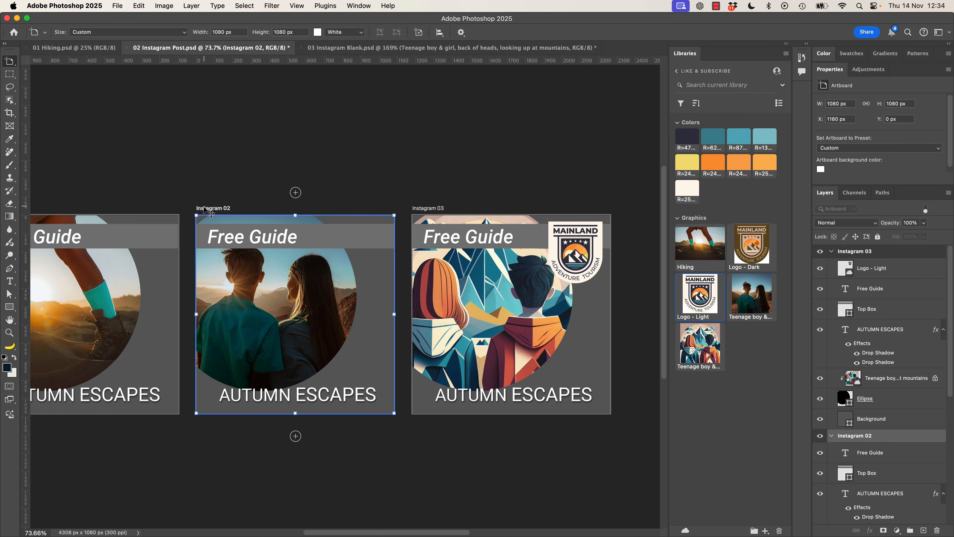
pyautogui.press('super+v')
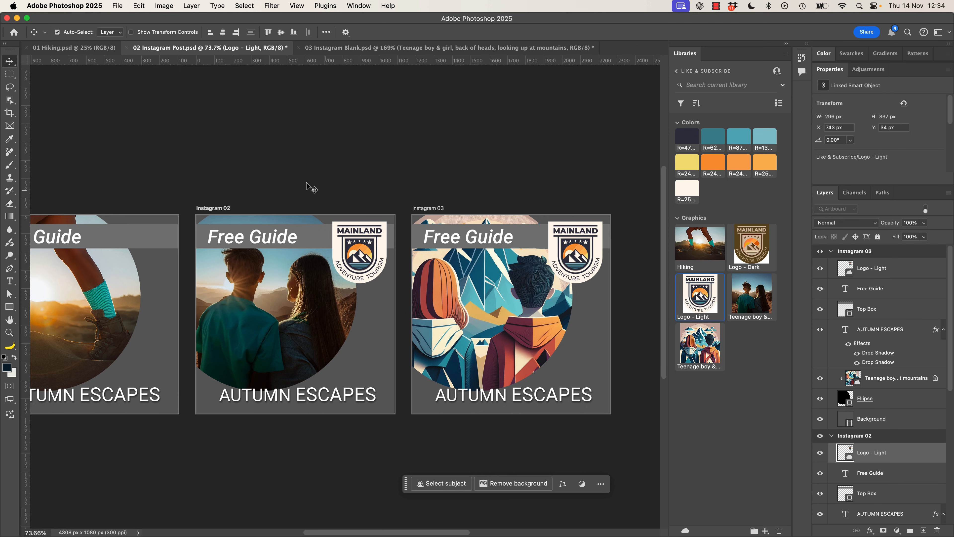
pyautogui.hscroll(-10, 309, 188)
pyautogui.click(220, 196)
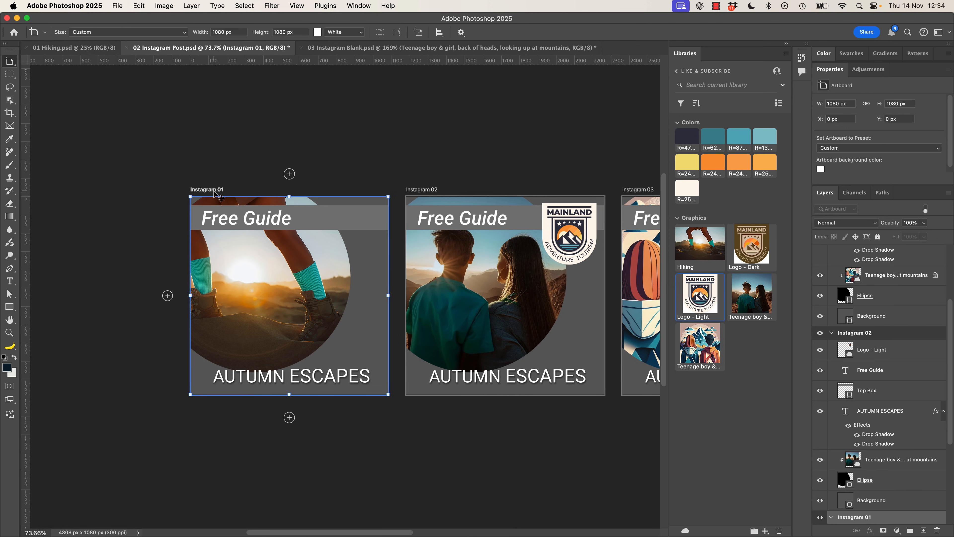
pyautogui.press('super+v')
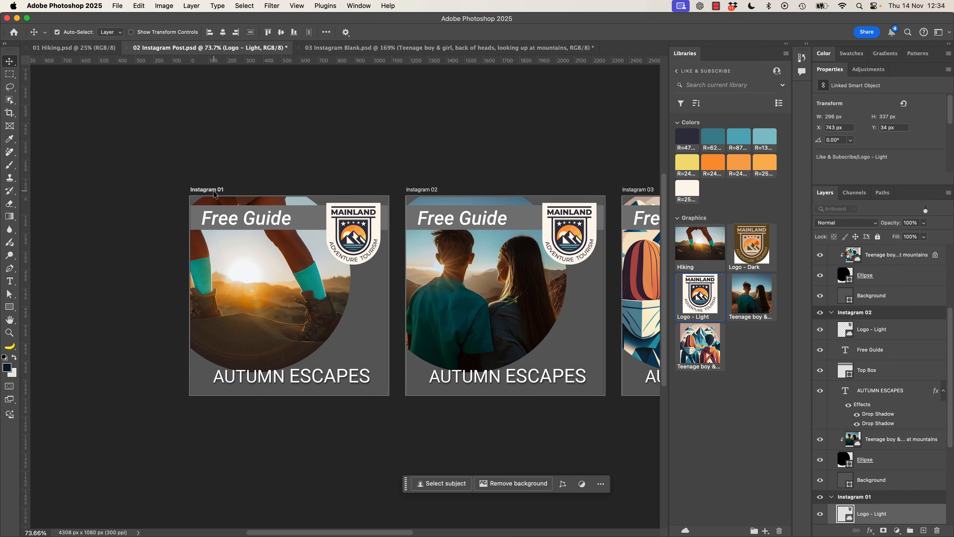
pyautogui.click(399, 140)
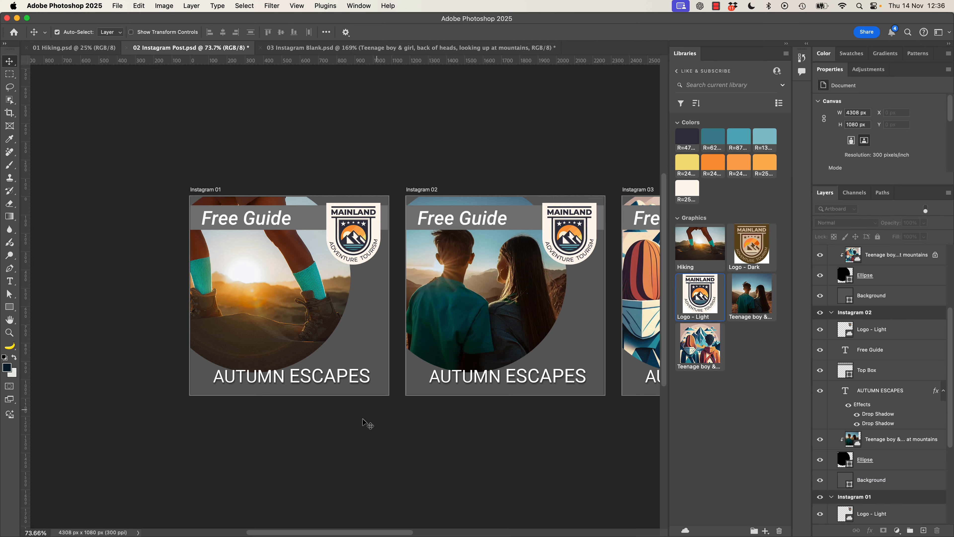
# Step: Turn artboard layer filtering back on and examine how the listed layers correspond to the artwork on the artboards
pyautogui.click(926, 210)
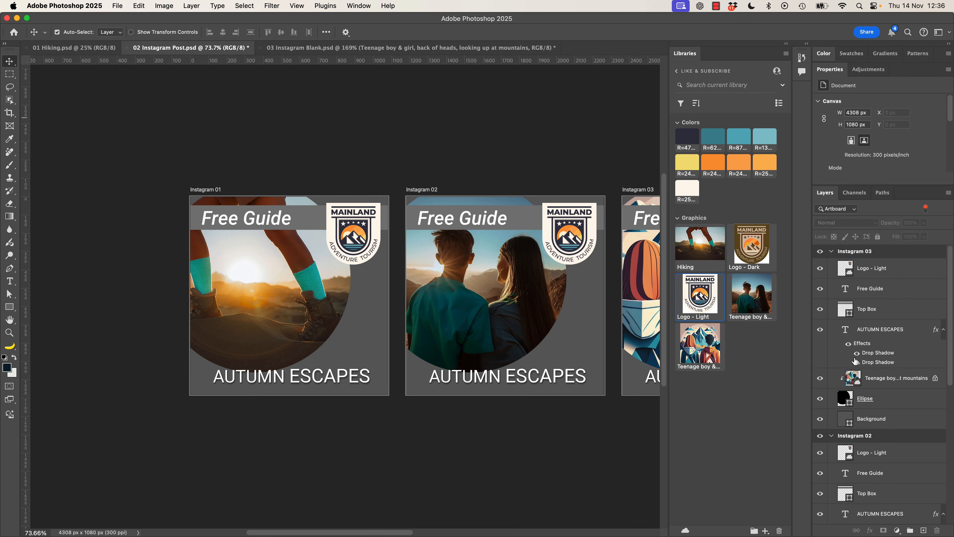
pyautogui.click(880, 273)
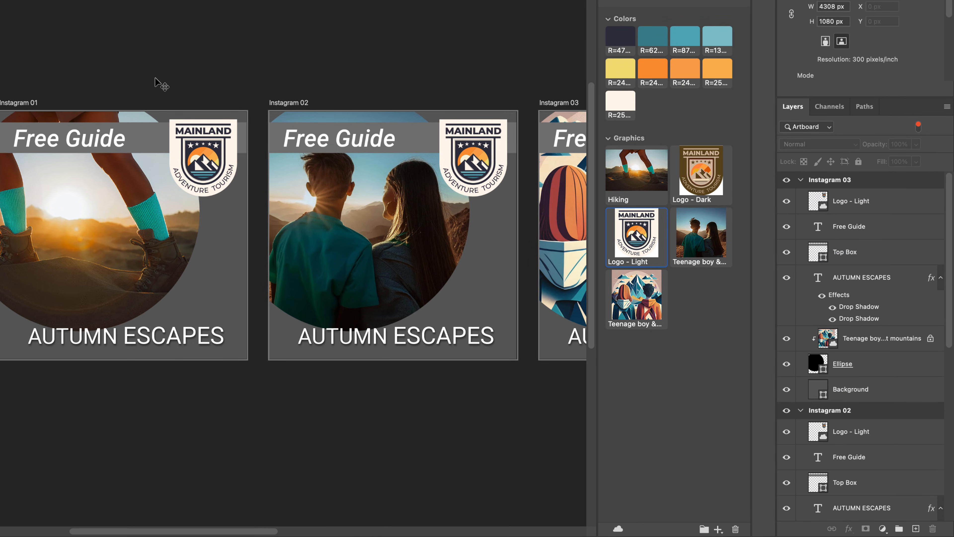
pyautogui.click(372, 170)
pyautogui.click(431, 134)
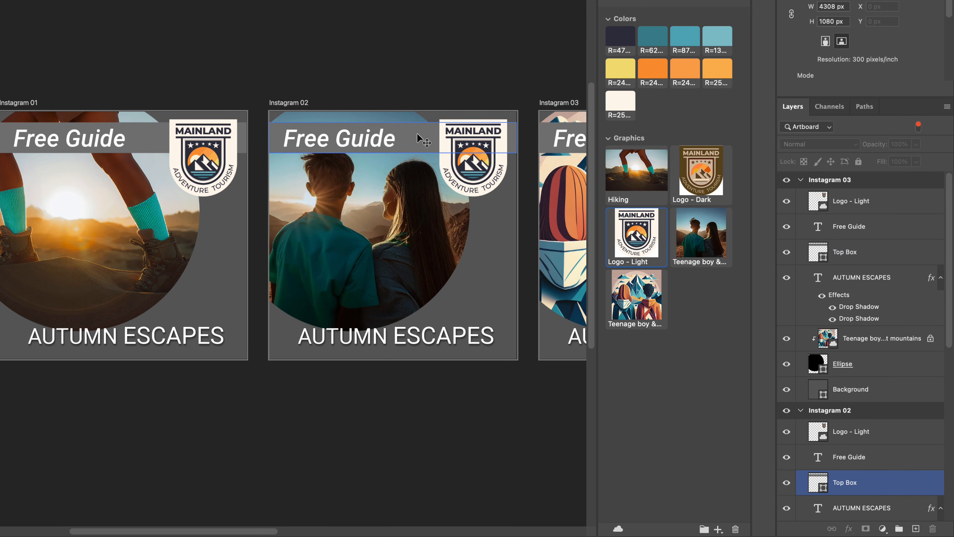
pyautogui.click(860, 226)
pyautogui.click(850, 259)
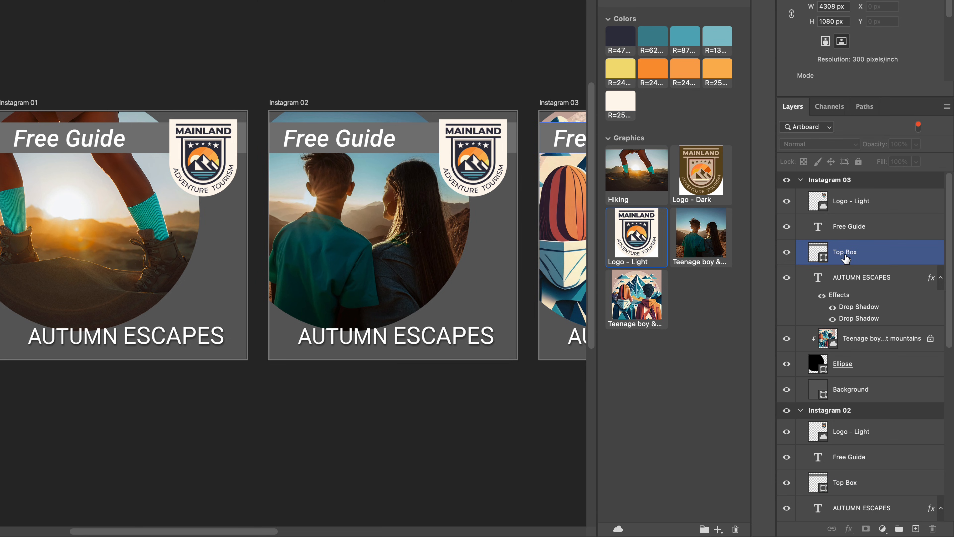
pyautogui.click(875, 299)
pyautogui.scroll(-10, 875, 299)
pyautogui.click(870, 304)
pyautogui.scroll(10, 869, 304)
pyautogui.click(870, 308)
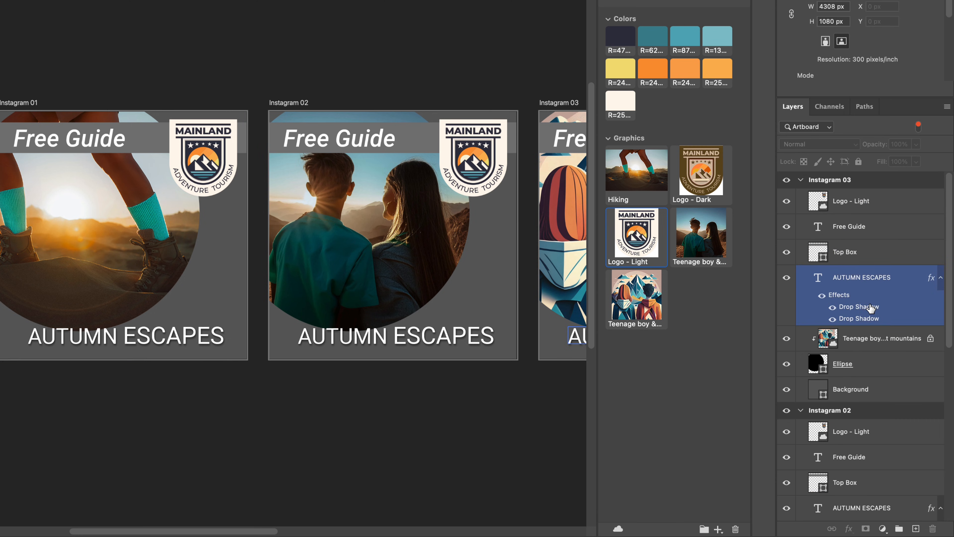
# Step: Filter the layer list by name with "top"
pyautogui.click(803, 127)
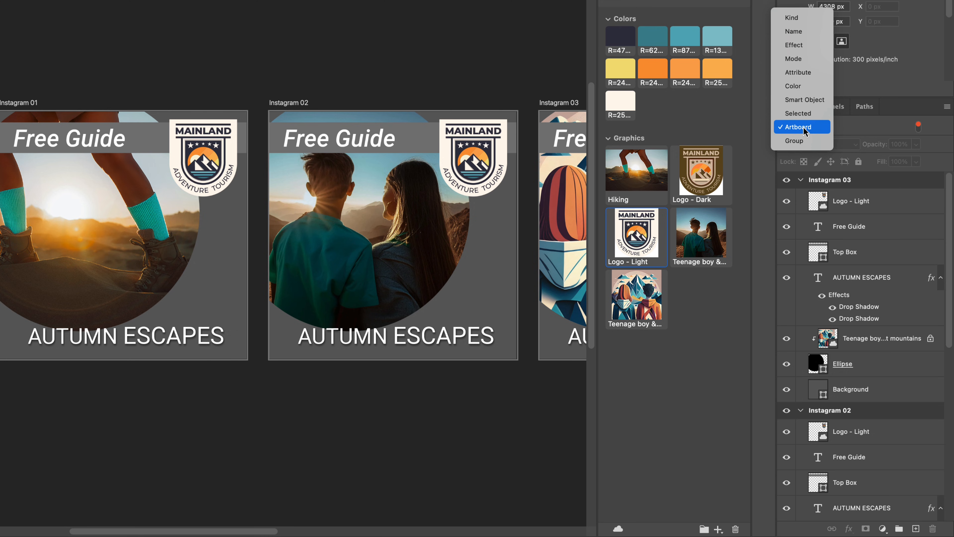
pyautogui.click(806, 22)
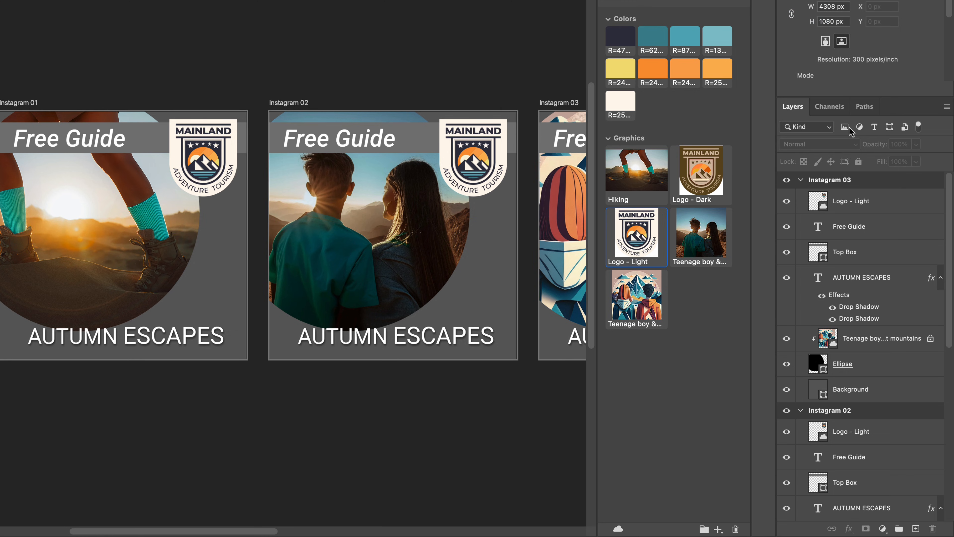
pyautogui.click(811, 127)
pyautogui.click(800, 141)
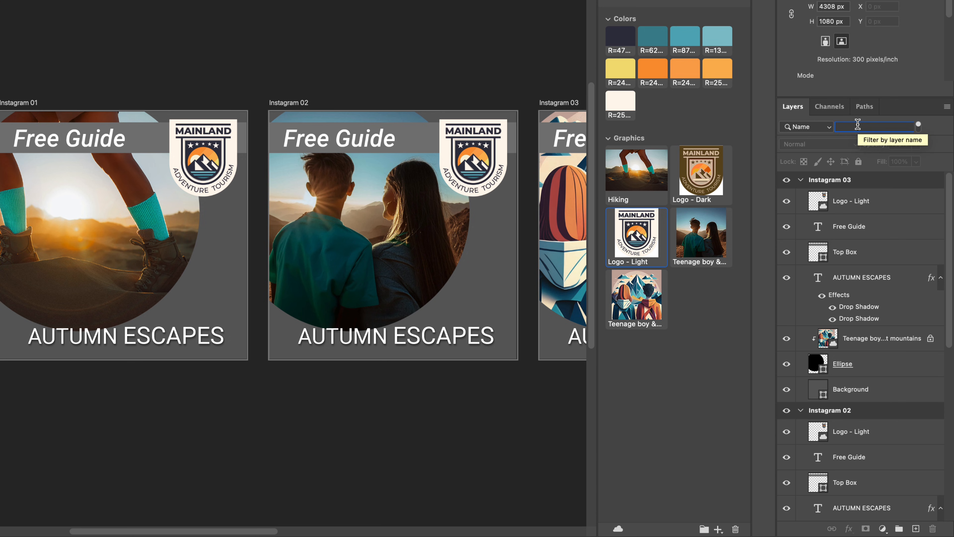
pyautogui.write('top')
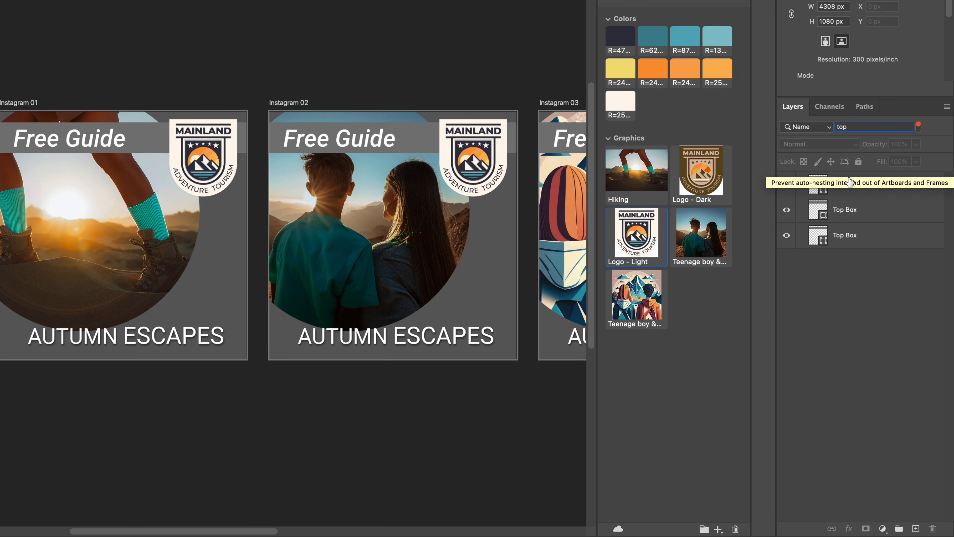
pyautogui.click(858, 235)
pyautogui.click(856, 305)
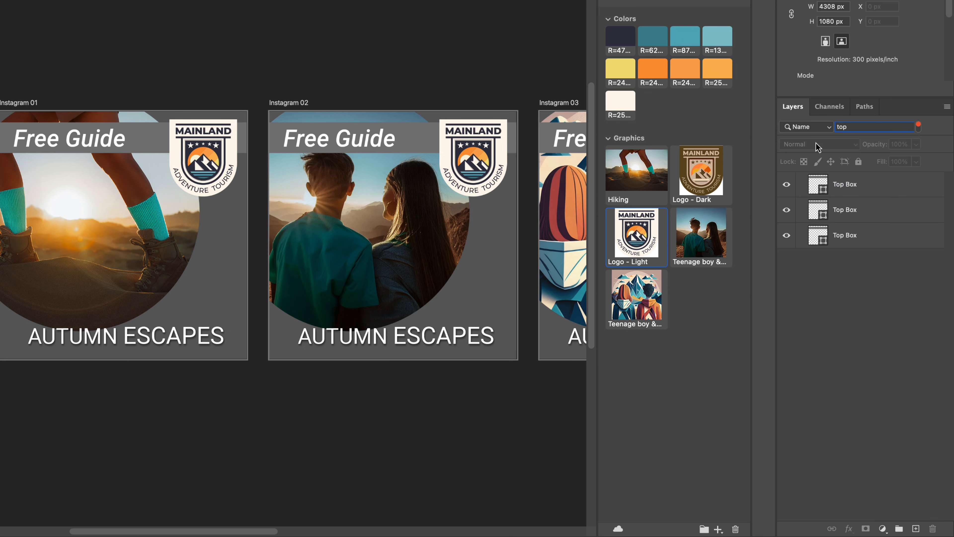
# Step: Select the three Top Box layers together and recolor them with the deepest orange from the library
pyautogui.click(860, 185)
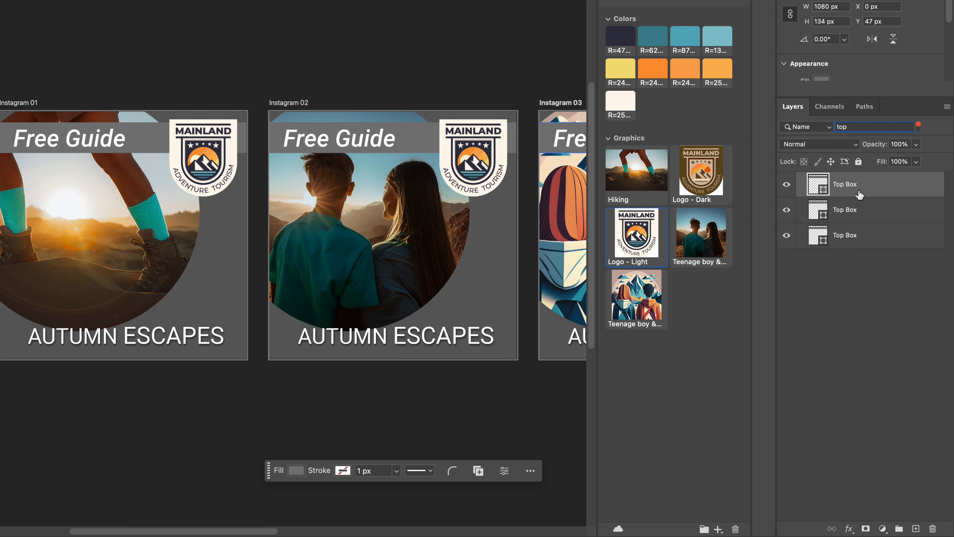
pyautogui.click(862, 237)
pyautogui.keyDown('shift'); pyautogui.click(863, 244); pyautogui.keyUp('shift')
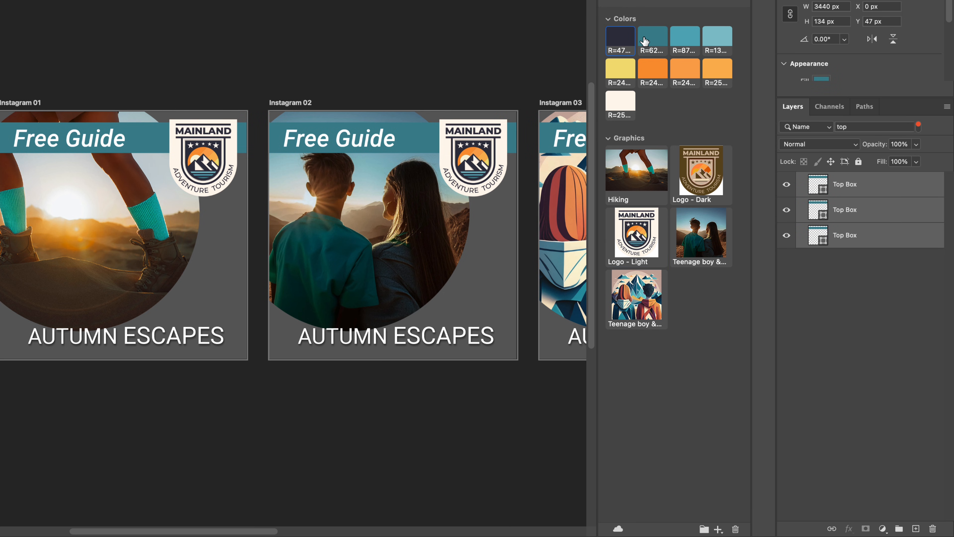
pyautogui.click(619, 37)
pyautogui.click(689, 38)
pyautogui.click(709, 39)
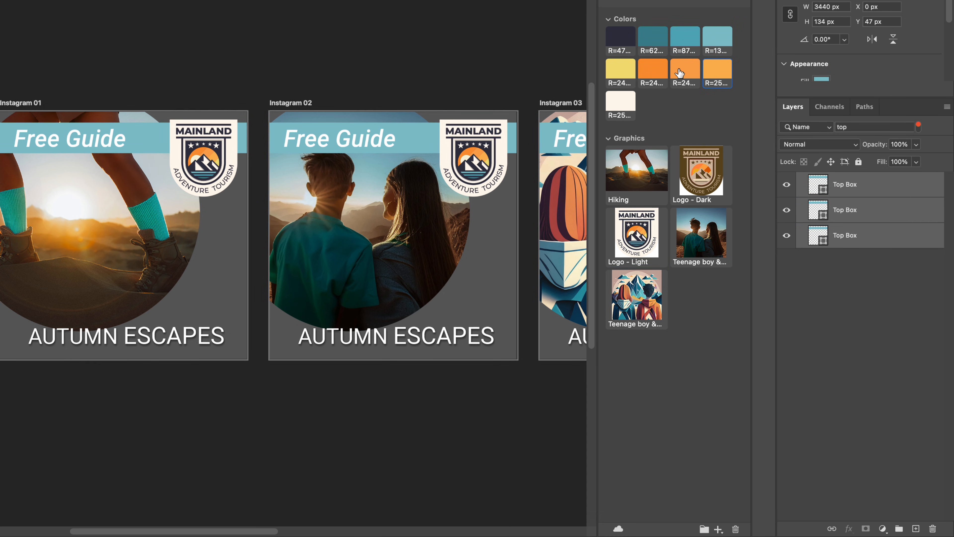
pyautogui.click(674, 71)
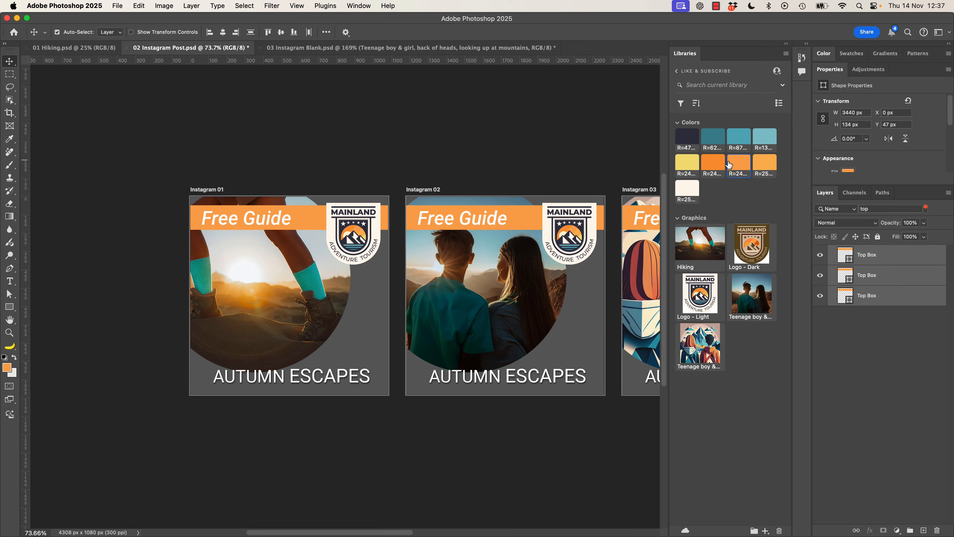
pyautogui.click(713, 168)
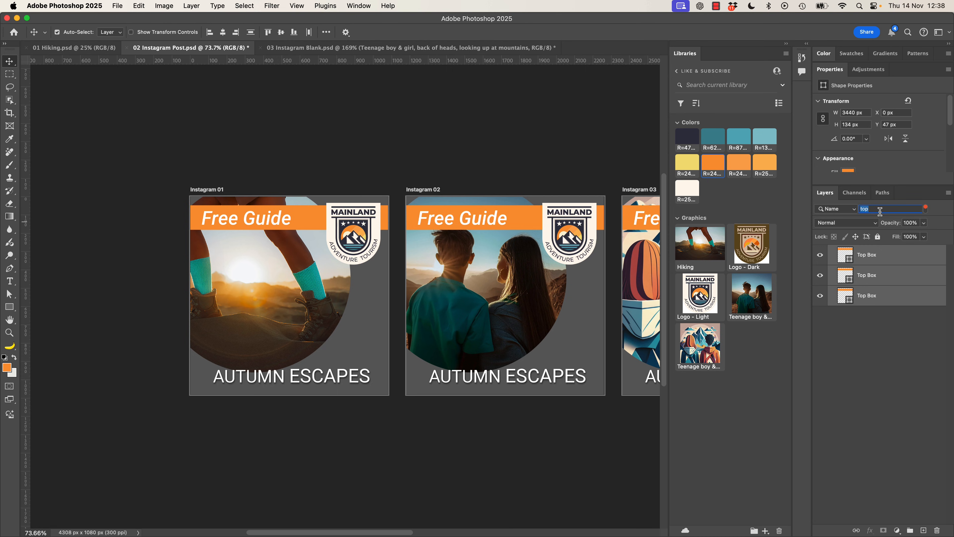
# Step: Filter the layers by the name "back" and recolor the three Background shapes with the dark navy library color
pyautogui.write('back')
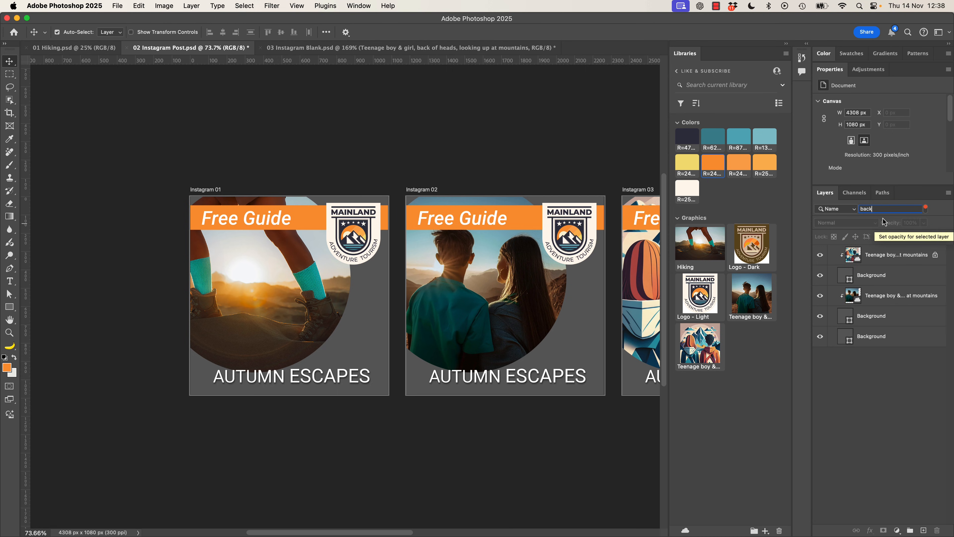
pyautogui.click(905, 281)
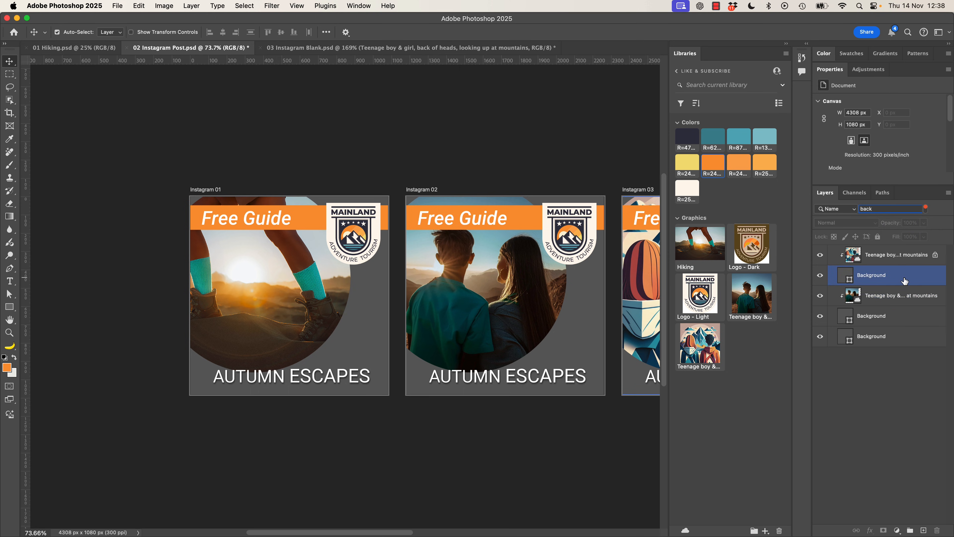
pyautogui.keyDown('super'); pyautogui.click(904, 321); pyautogui.keyUp('super')
pyautogui.keyDown('super'); pyautogui.click(903, 338); pyautogui.keyUp('super')
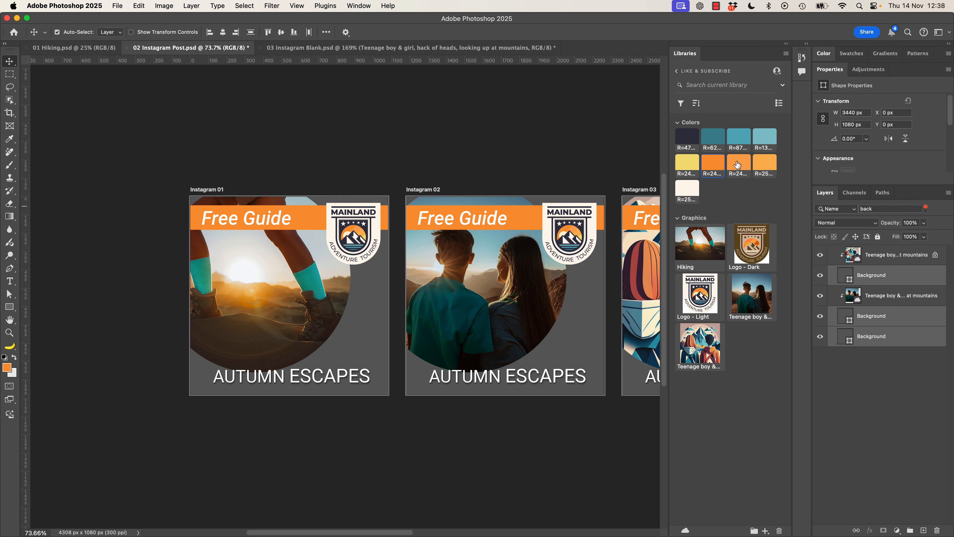
pyautogui.click(692, 141)
pyautogui.click(712, 140)
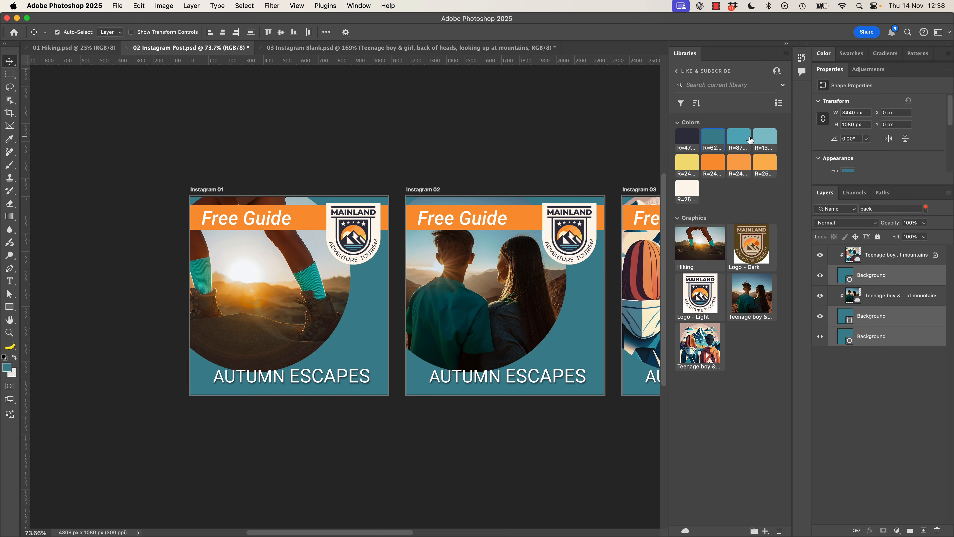
pyautogui.click(739, 140)
pyautogui.click(720, 140)
pyautogui.click(693, 138)
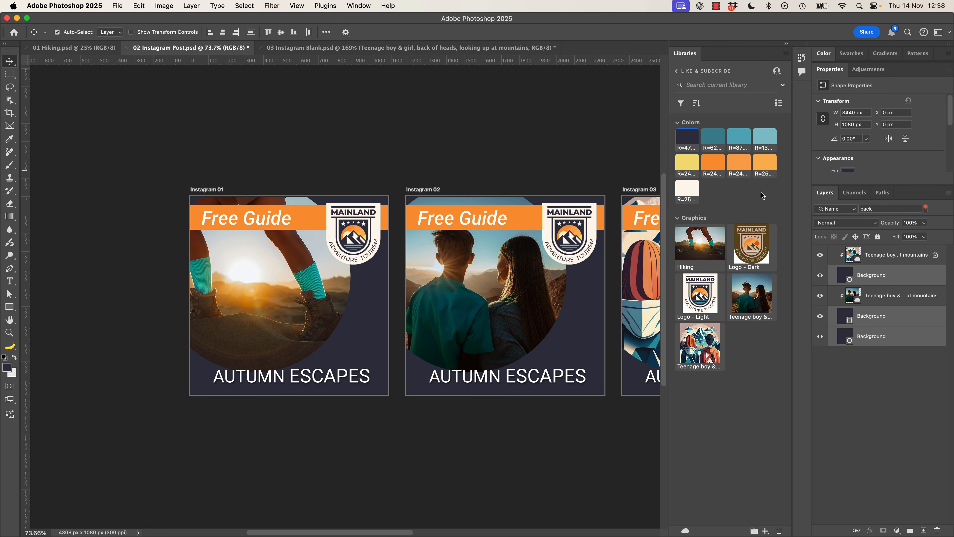
# Step: Filter the layer list by kind to list only the type layers
pyautogui.click(836, 209)
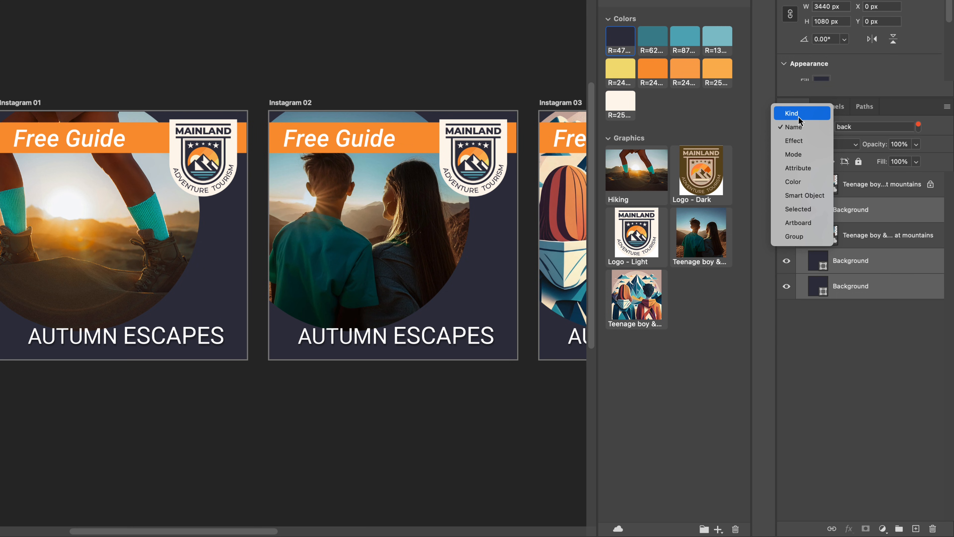
pyautogui.click(799, 114)
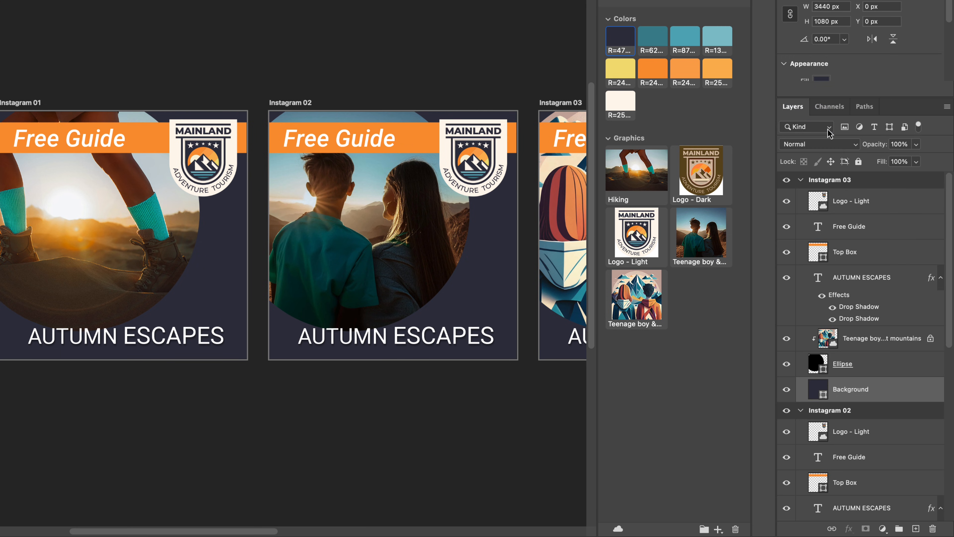
pyautogui.click(874, 127)
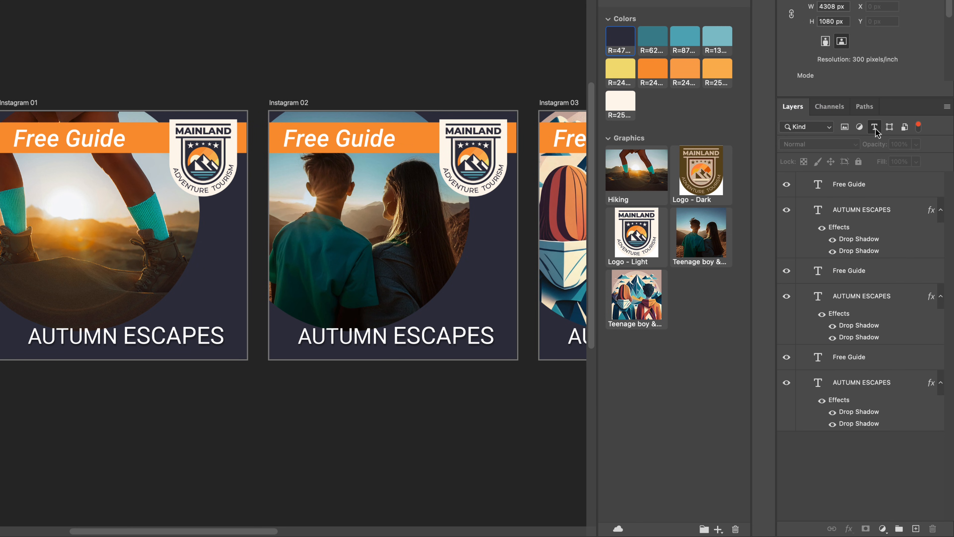
# Step: Filter the layers by the Drop Shadow effect, and switch layer filtering off
pyautogui.click(816, 128)
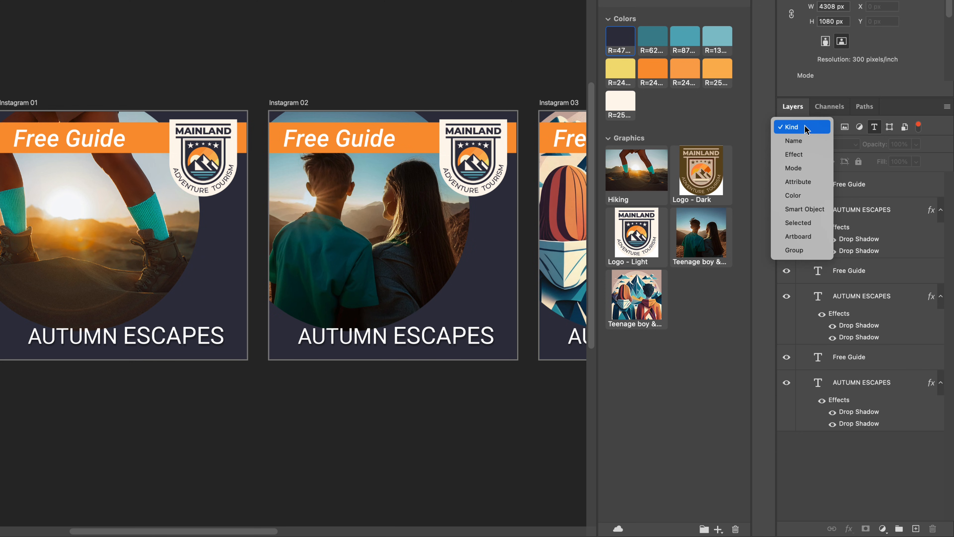
pyautogui.click(808, 160)
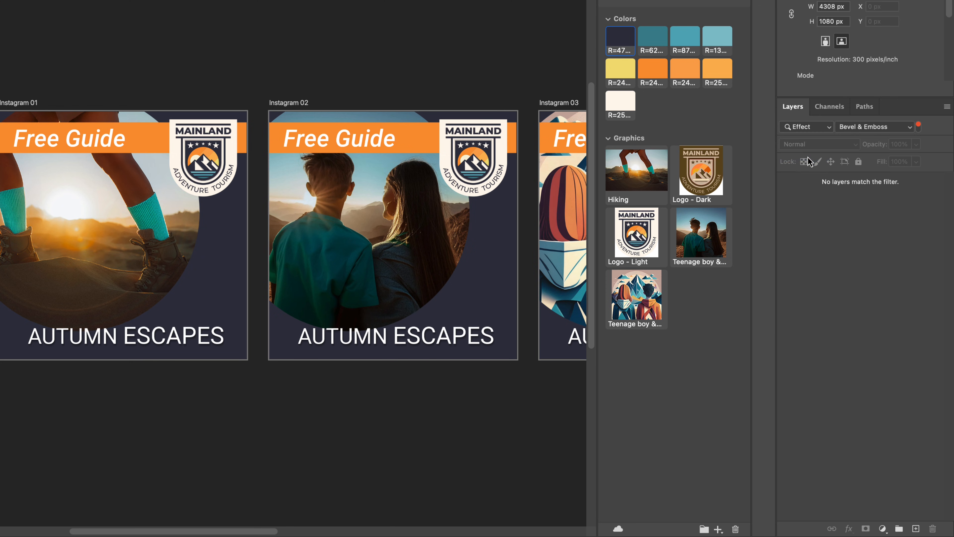
pyautogui.click(878, 130)
pyautogui.click(876, 224)
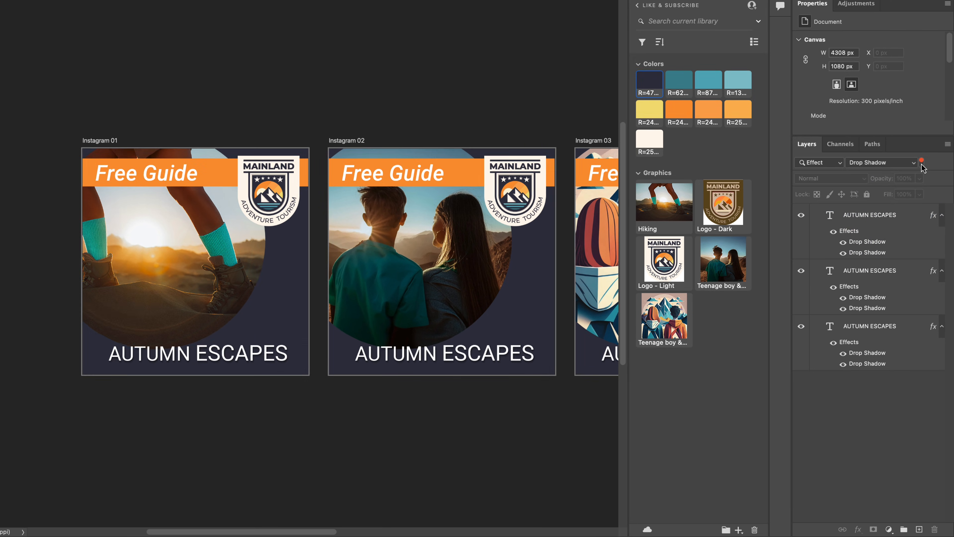
pyautogui.click(918, 125)
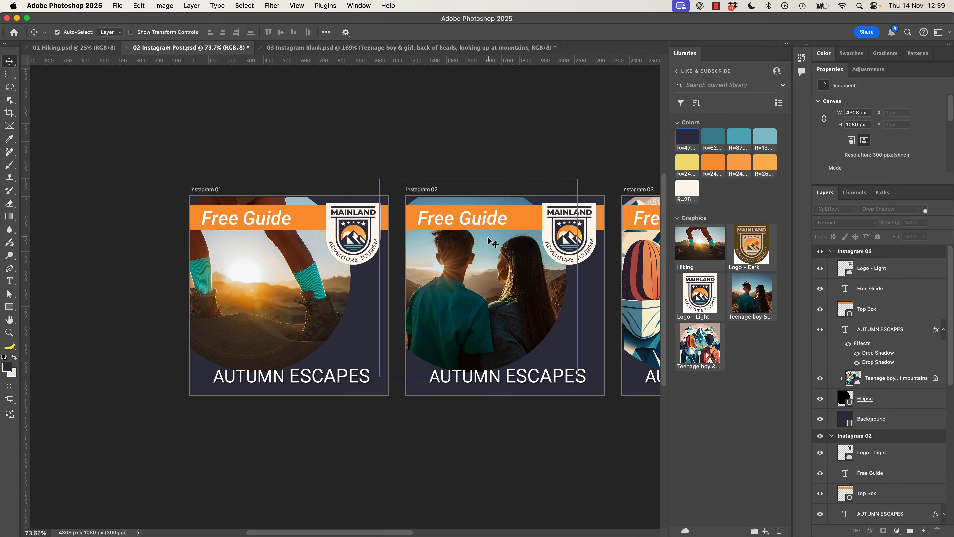
# Step: Switch to Illustrator, copy the purple branches group beside the poster, and return to Photoshop
pyautogui.press('super')
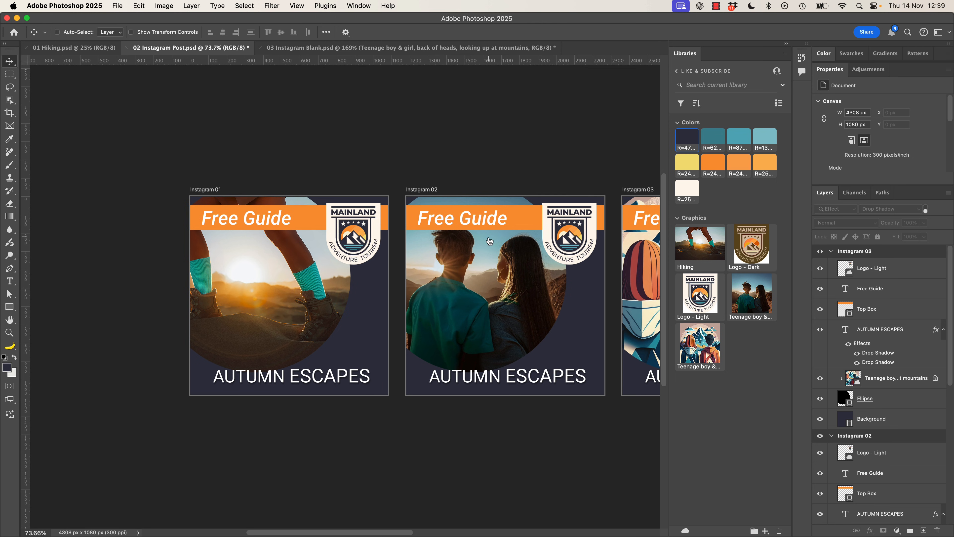
pyautogui.press('super+Tab')
pyautogui.click(702, 426)
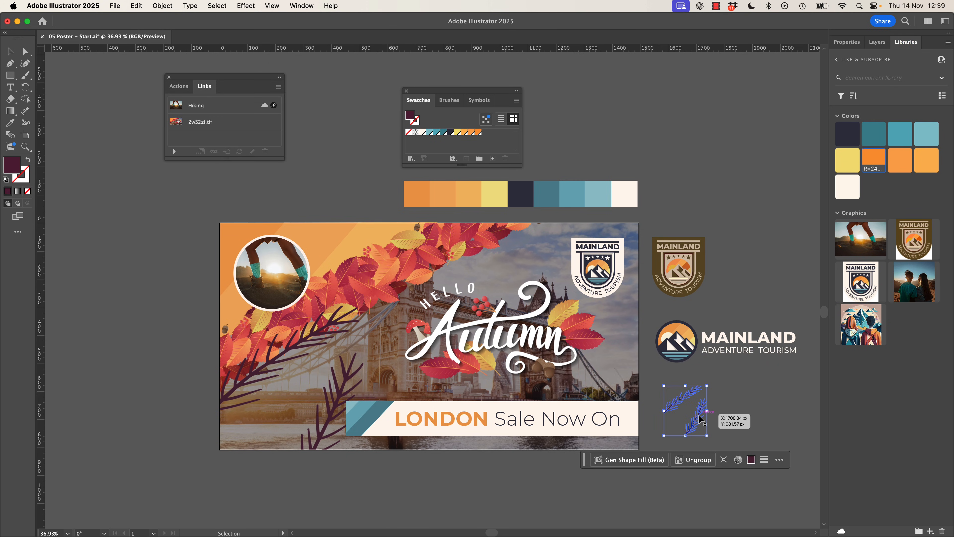
pyautogui.press('super+Tab')
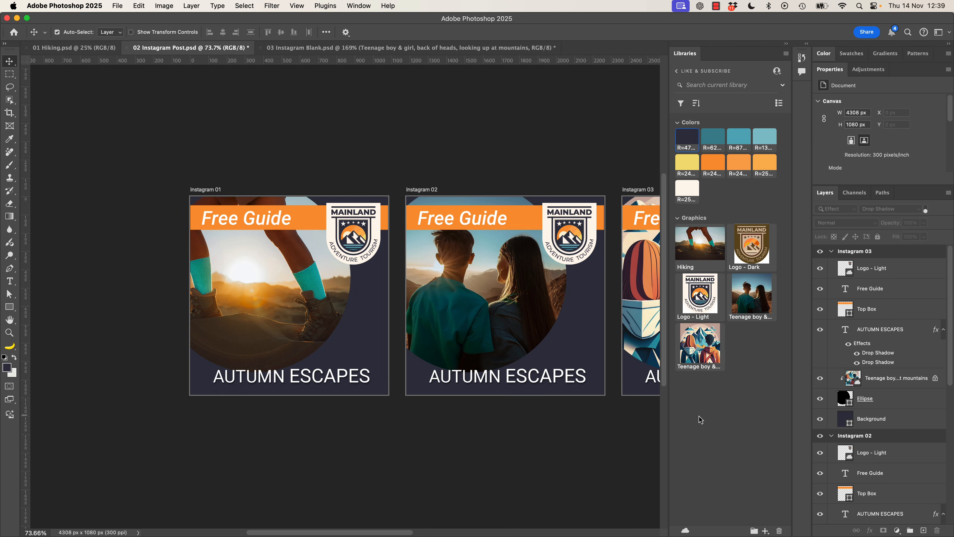
pyautogui.press('super+Tab')
pyautogui.press('super+Tab')
pyautogui.press('super+Tab')
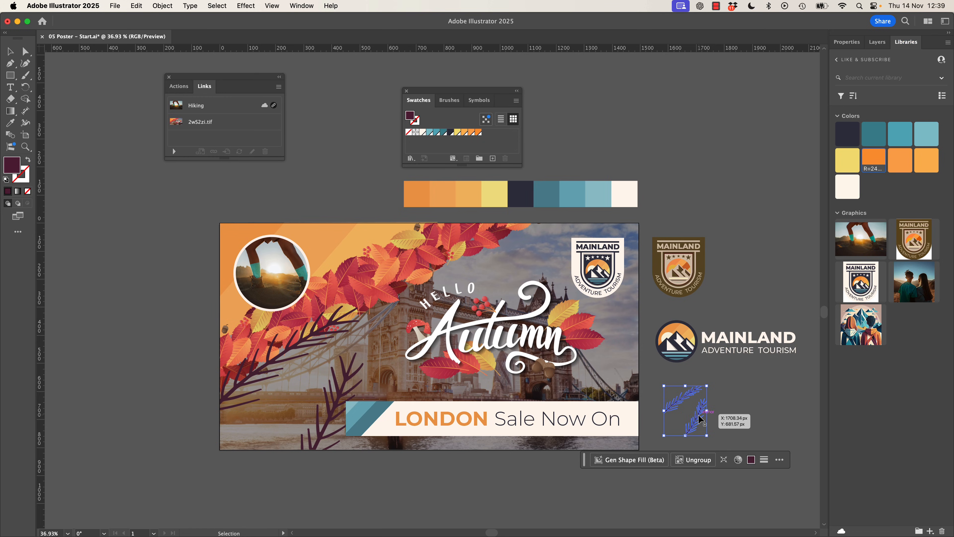
pyautogui.press('super+Tab')
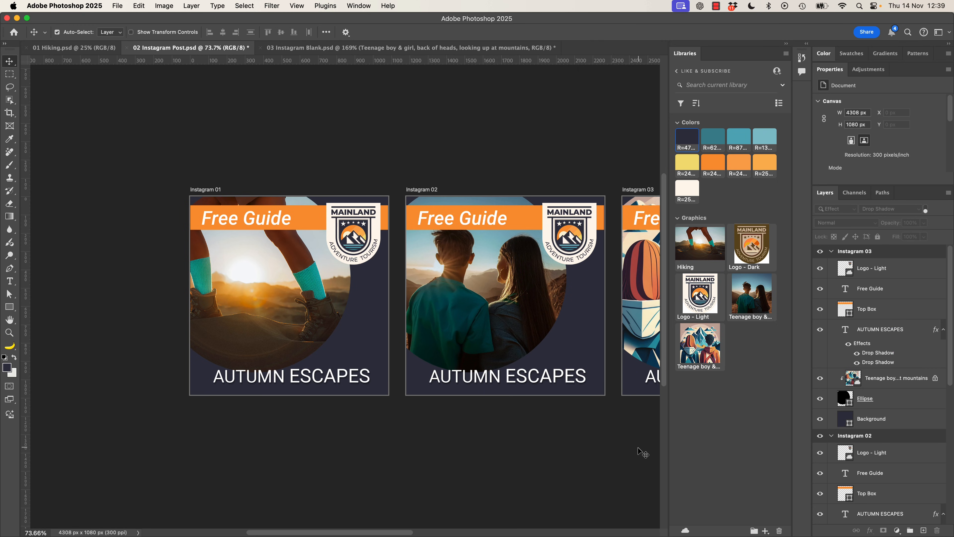
# Step: Paste the copied branches onto the Instagram 03 artboard as a Shape Layer
pyautogui.moveTo(575, 447); pyautogui.dragTo(319, 449)
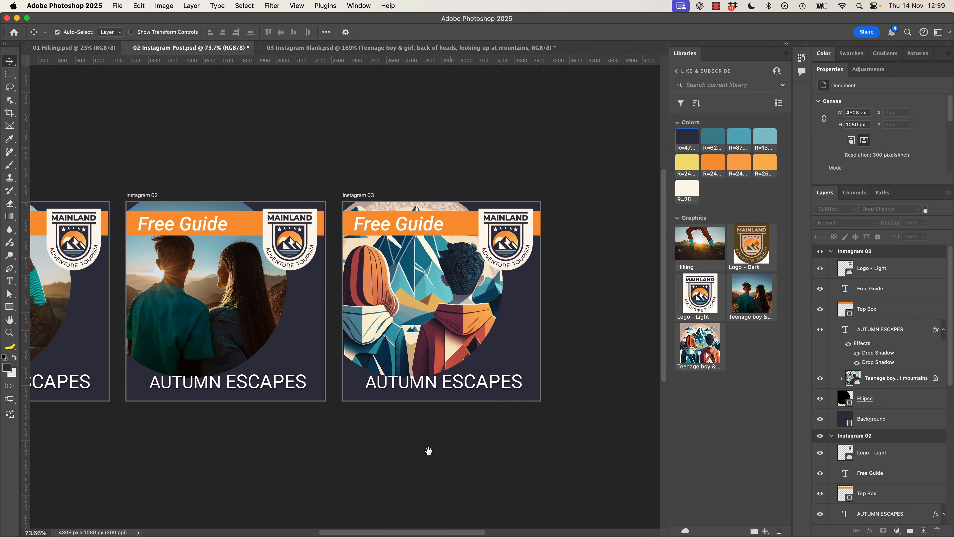
pyautogui.click(438, 342)
pyautogui.press('super')
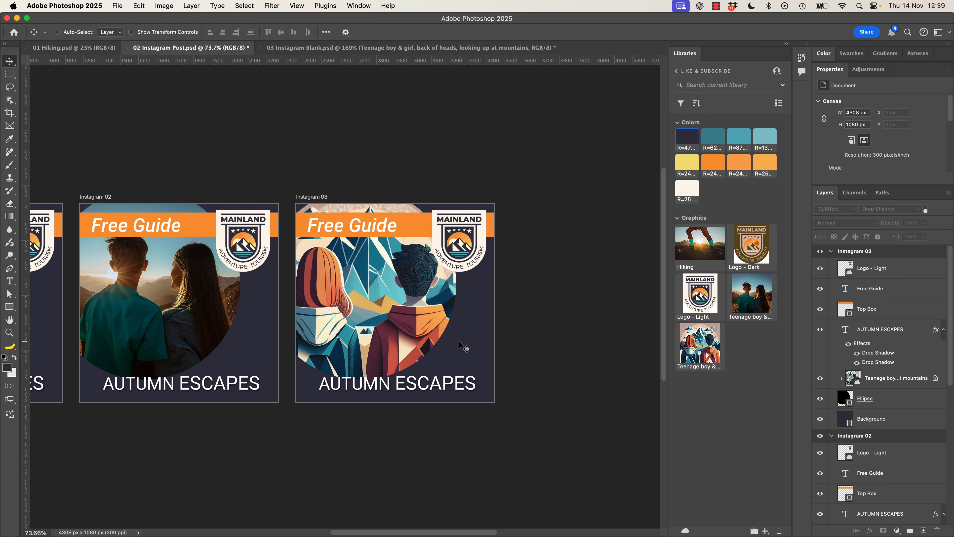
pyautogui.press('super+v')
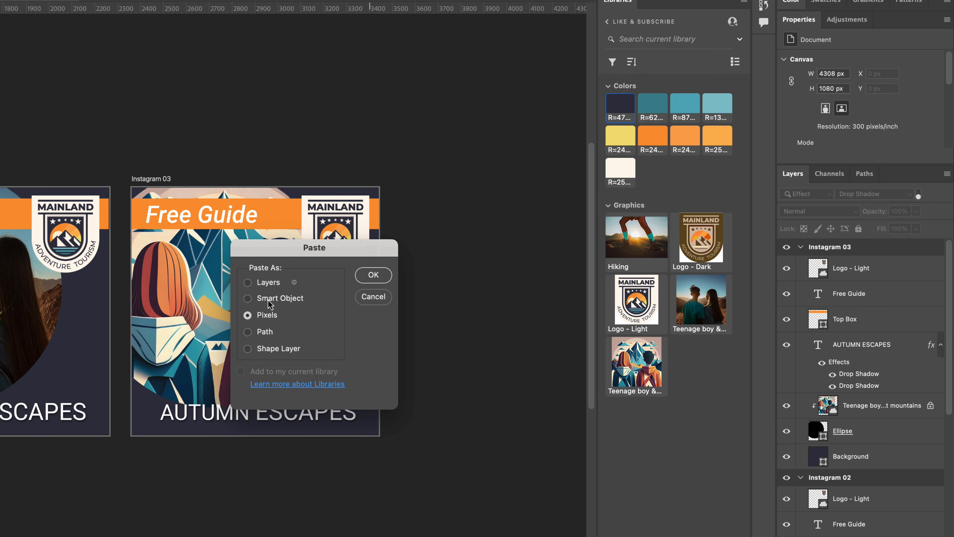
pyautogui.click(269, 303)
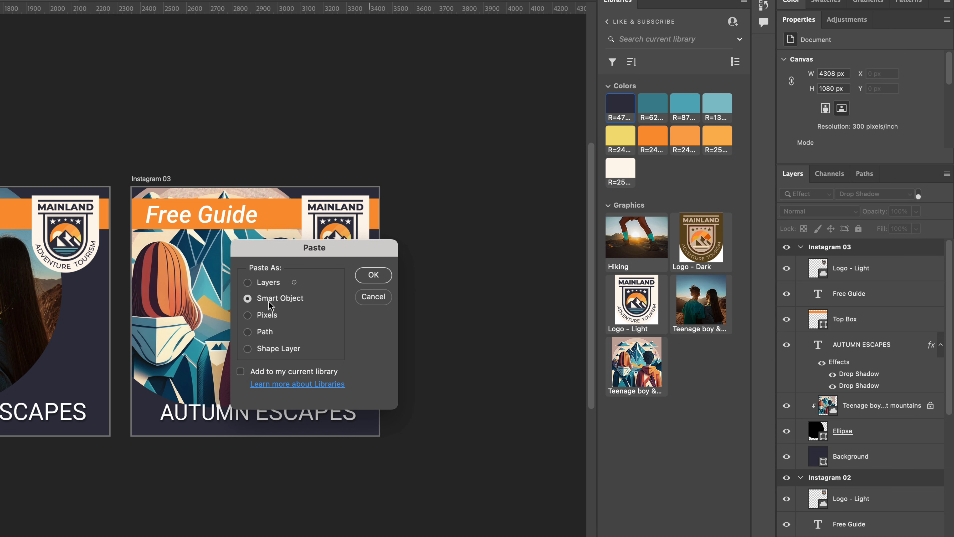
pyautogui.click(267, 353)
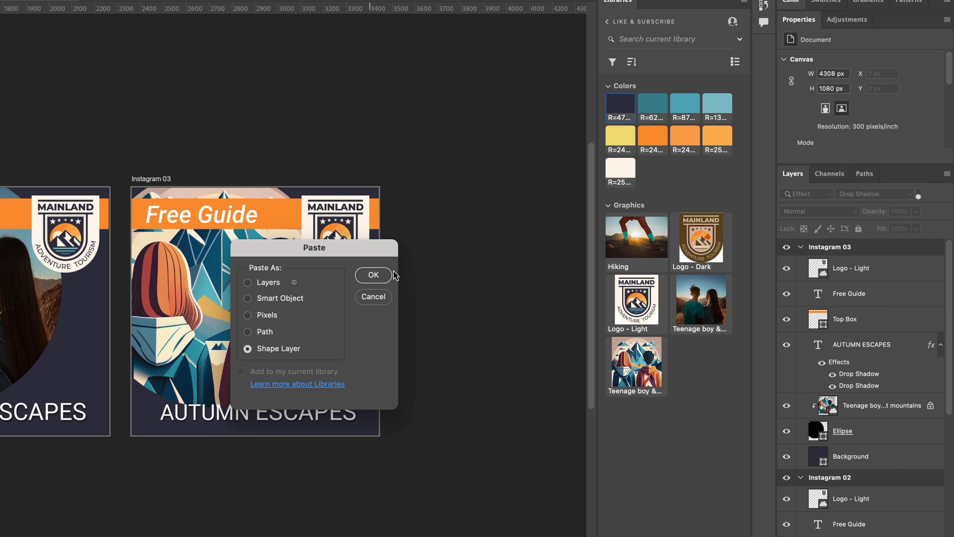
pyautogui.click(381, 275)
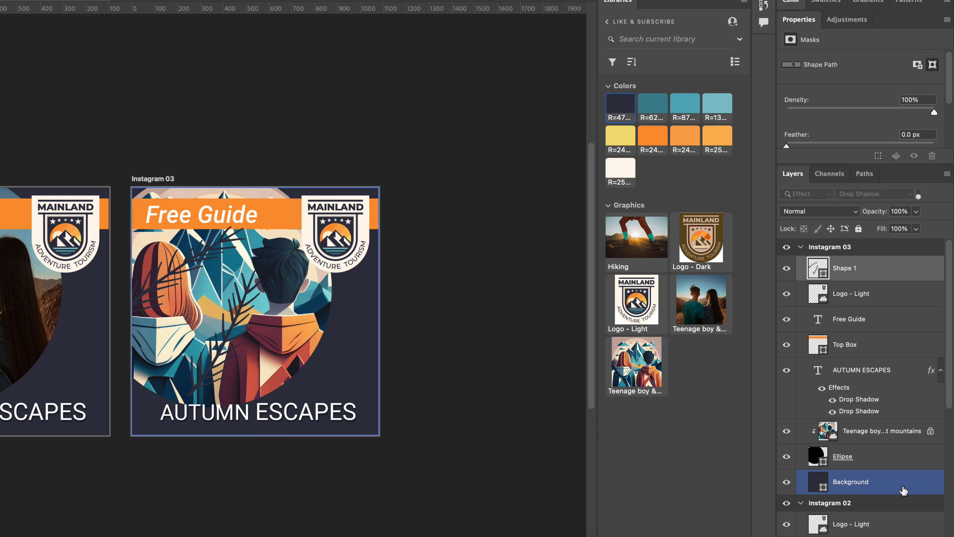
# Step: Move the pasted branches sideways toward the logo on Instagram 03 and recolor them with the deepest orange from the library
pyautogui.click(879, 430)
pyautogui.moveTo(192, 264); pyautogui.dragTo(247, 269)
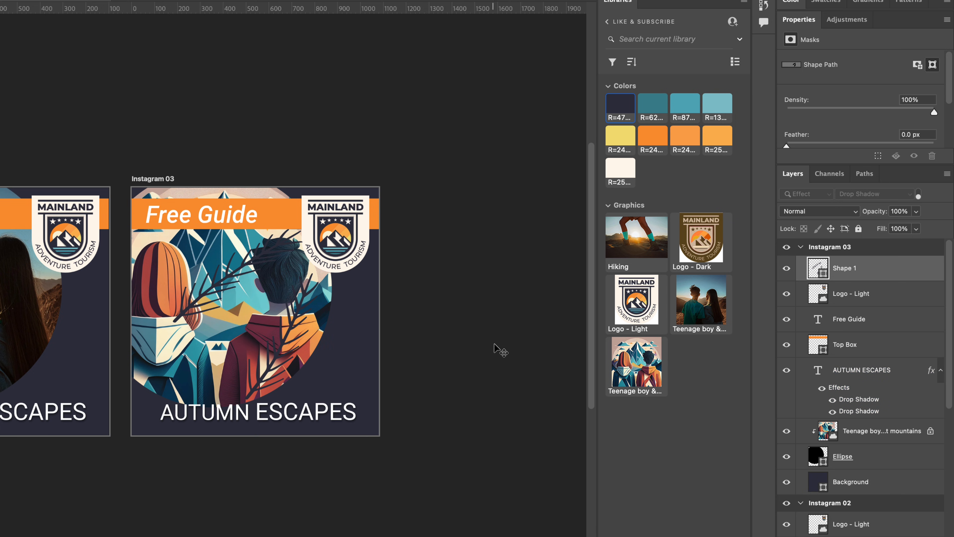
pyautogui.click(653, 136)
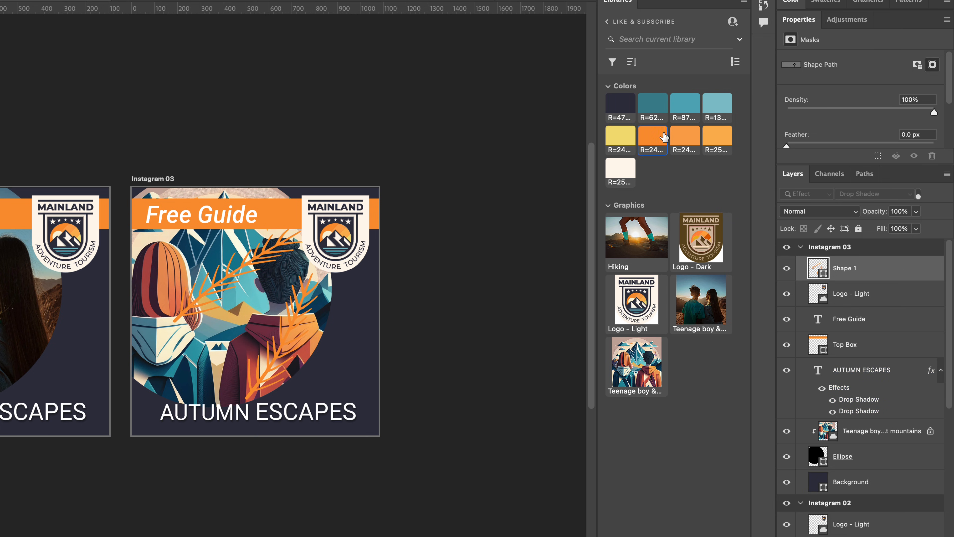
# Step: Try several of the library's orange, yellow, navy and blue swatches as the color of the branches shape
pyautogui.click(678, 138)
pyautogui.click(722, 142)
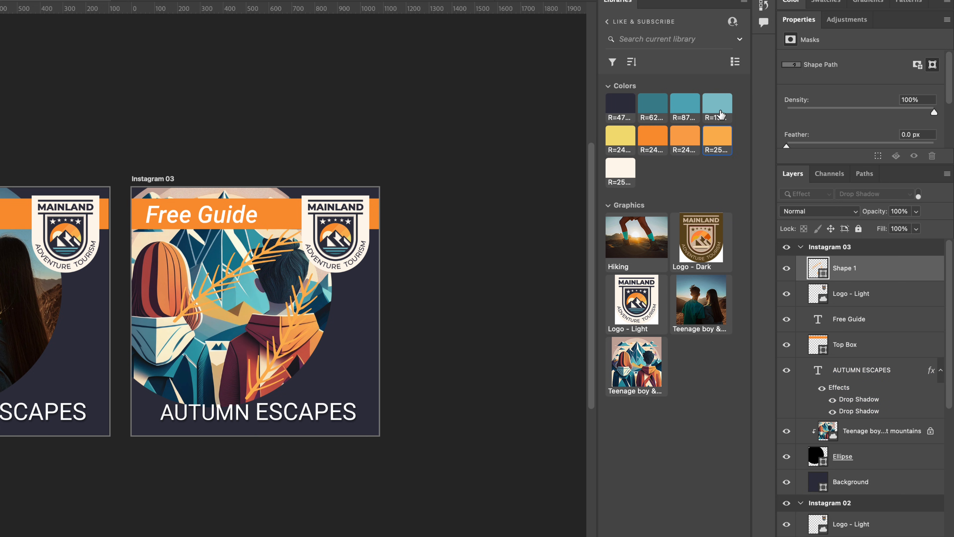
pyautogui.click(685, 105)
pyautogui.click(643, 107)
pyautogui.click(652, 137)
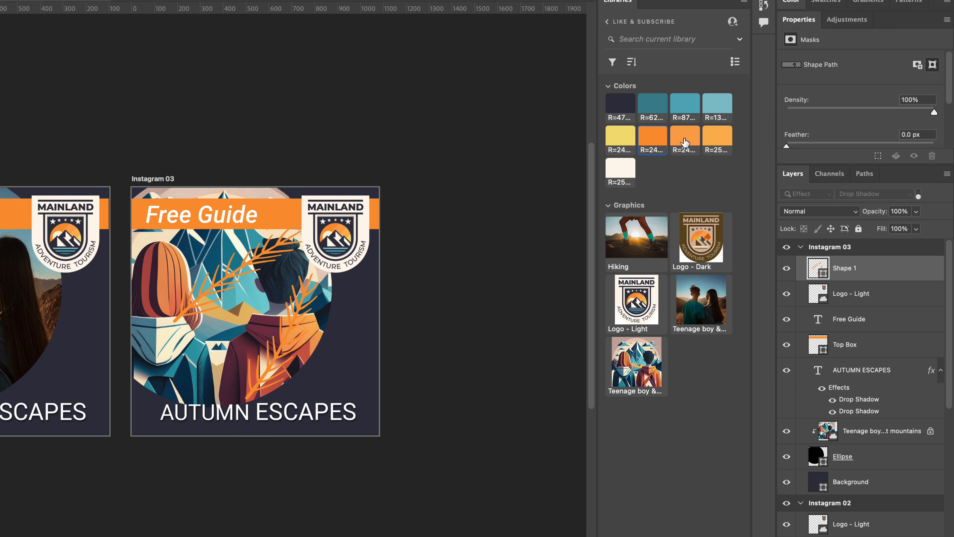
pyautogui.click(682, 146)
pyautogui.click(619, 139)
pyautogui.click(621, 115)
pyautogui.click(683, 107)
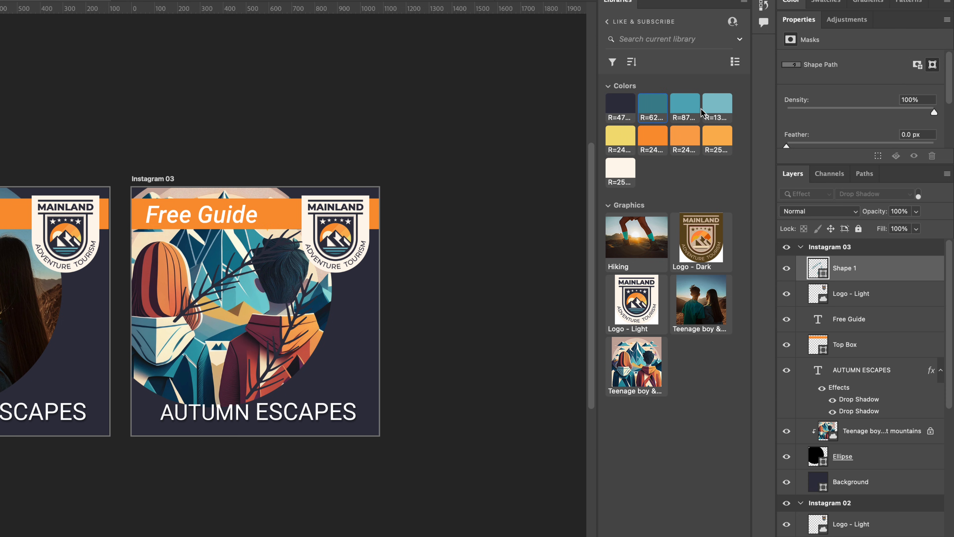
pyautogui.click(714, 108)
# Step: Recolor the branches with the lightest orange from the library and move them down over the lower-left part of Instagram 03
pyautogui.click(717, 139)
pyautogui.moveTo(291, 305); pyautogui.dragTo(243, 392)
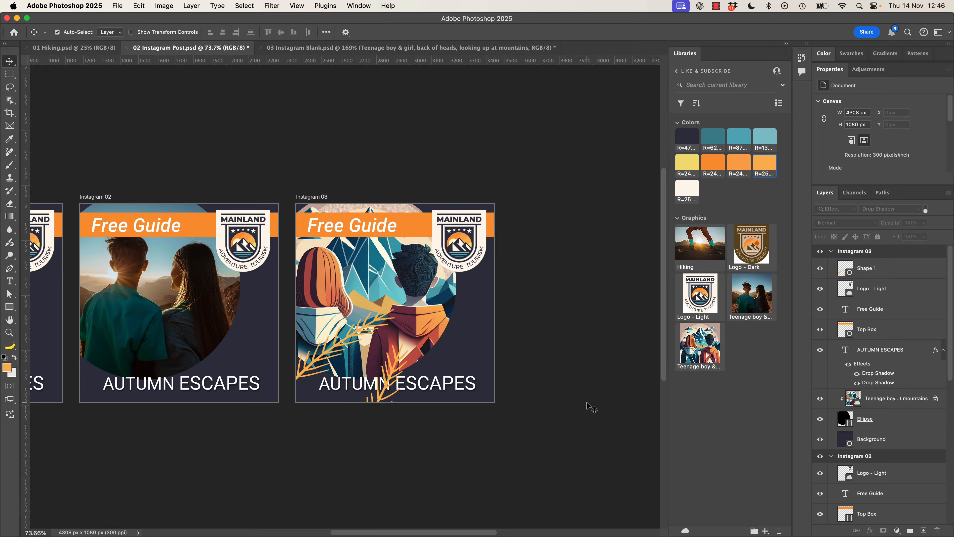
# Step: Save the double drop shadow of the AUTUMN ESCAPES text on Instagram 03 to the library as a layer style
pyautogui.click(887, 474)
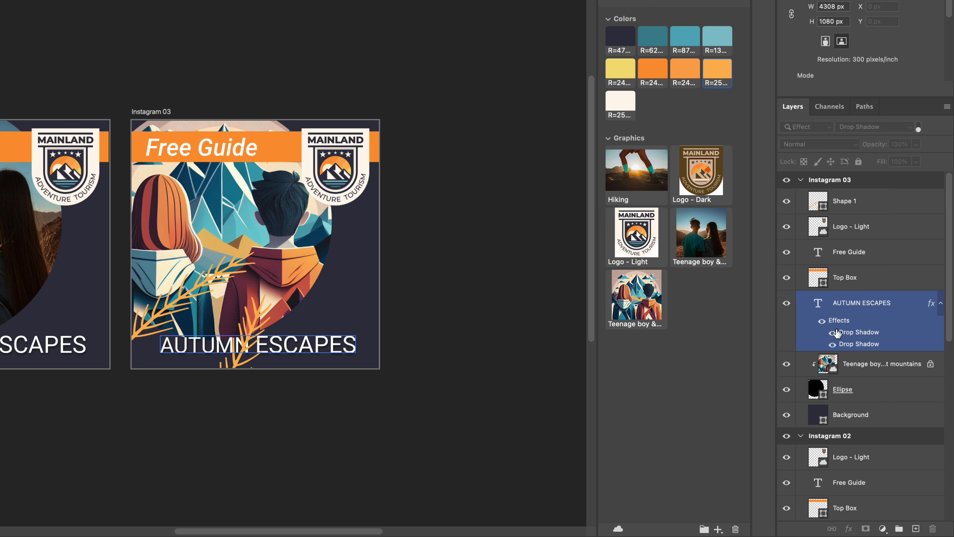
pyautogui.click(843, 308)
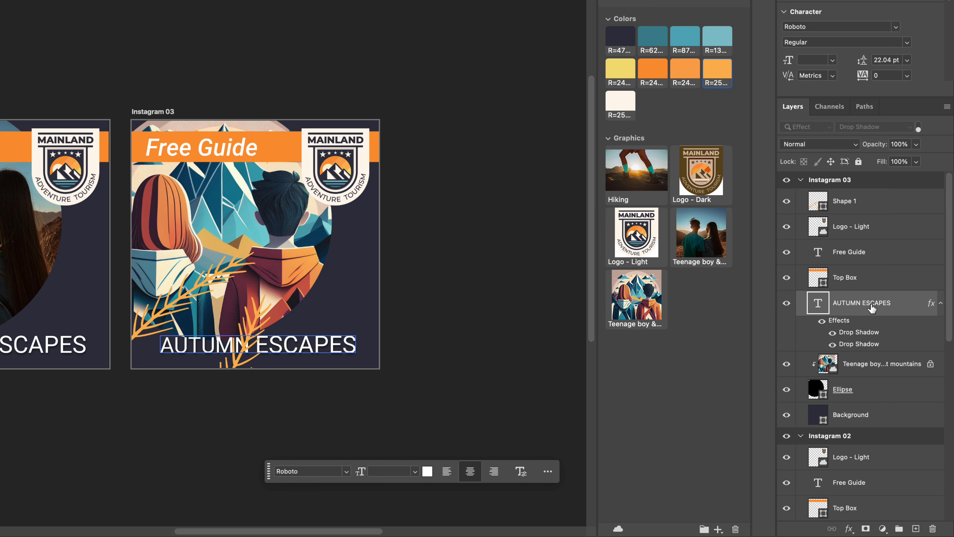
pyautogui.click(853, 336)
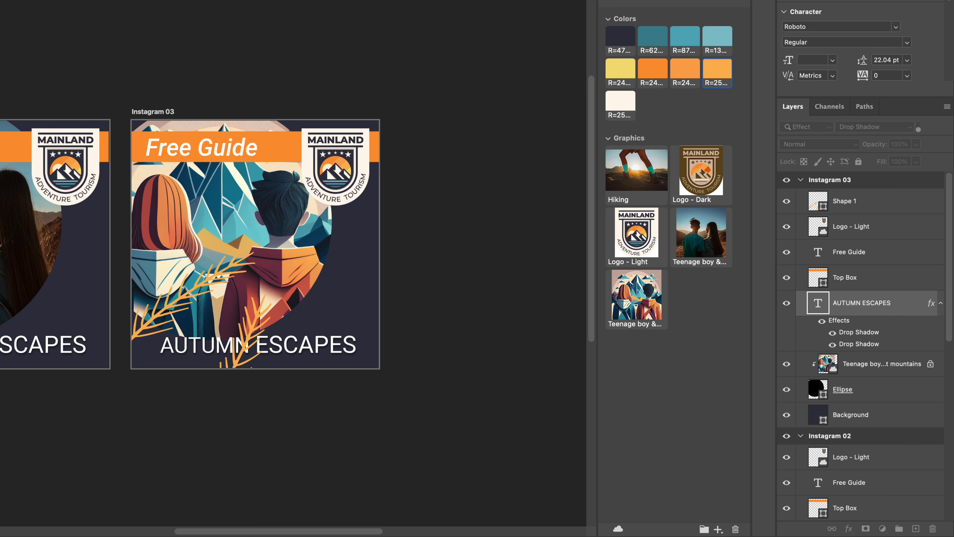
pyautogui.press('Return')
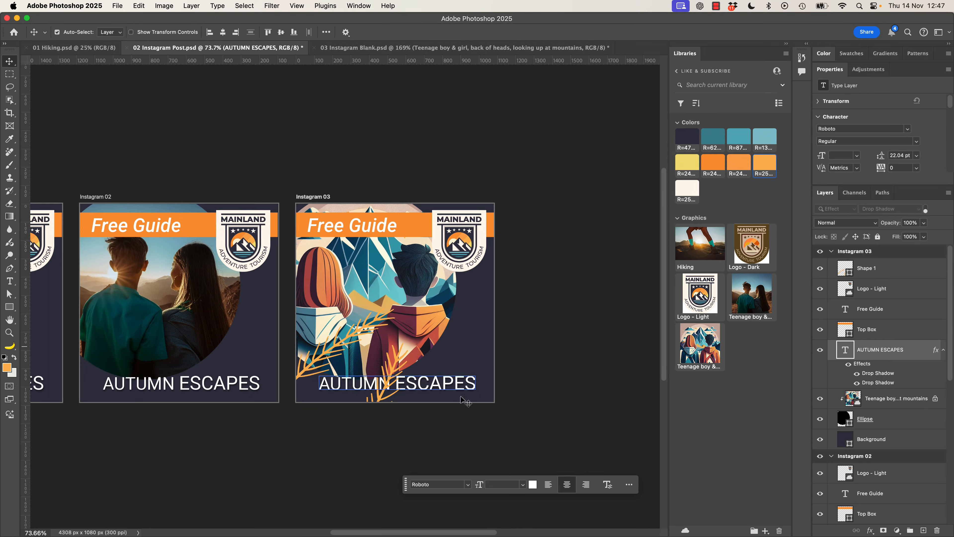
pyautogui.moveTo(353, 371); pyautogui.dragTo(353, 231)
pyautogui.press('super+z')
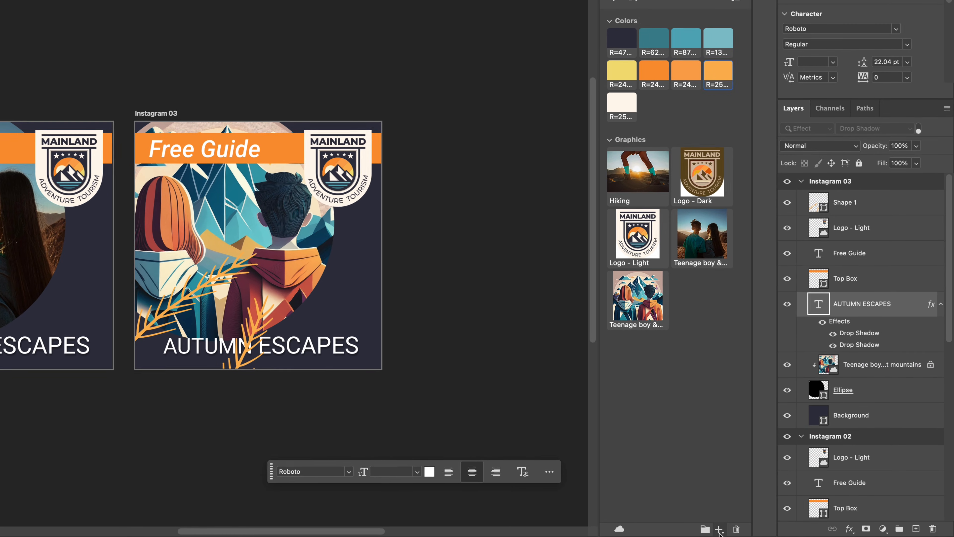
pyautogui.click(766, 530)
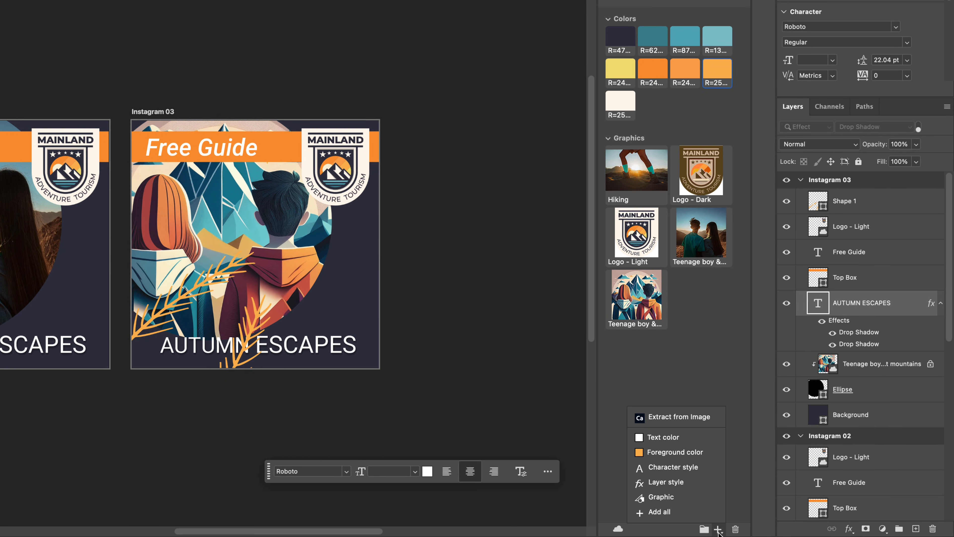
pyautogui.click(664, 482)
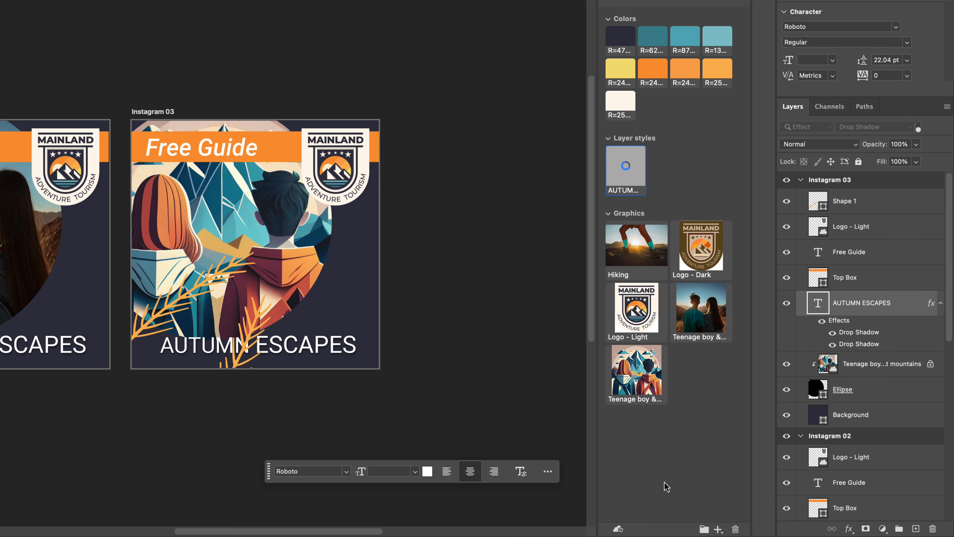
# Step: Rename the new layer style in the library to the author's first name in the possessive followed by "Super"
pyautogui.doubleClick(620, 190)
pyautogui.write("Dar's ")
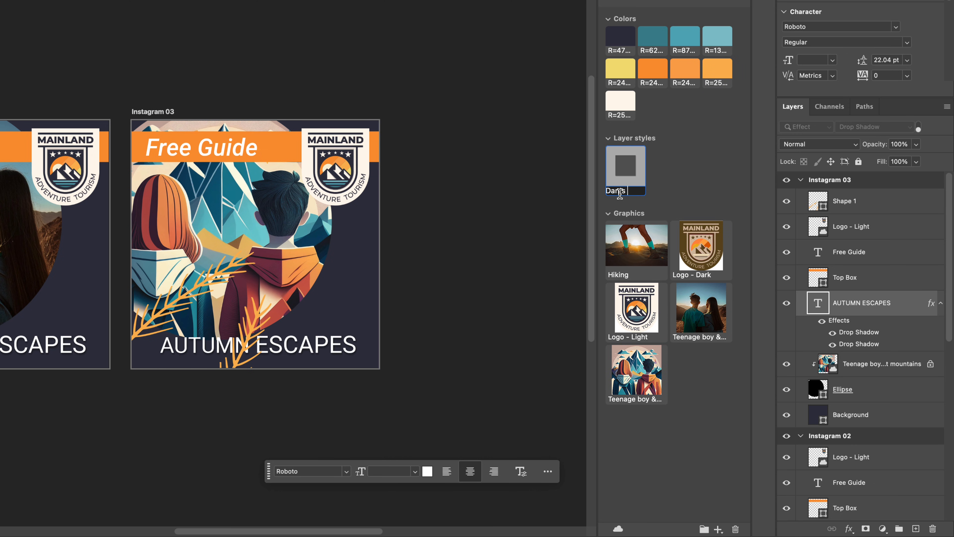
pyautogui.write('Super')
pyautogui.press('Return')
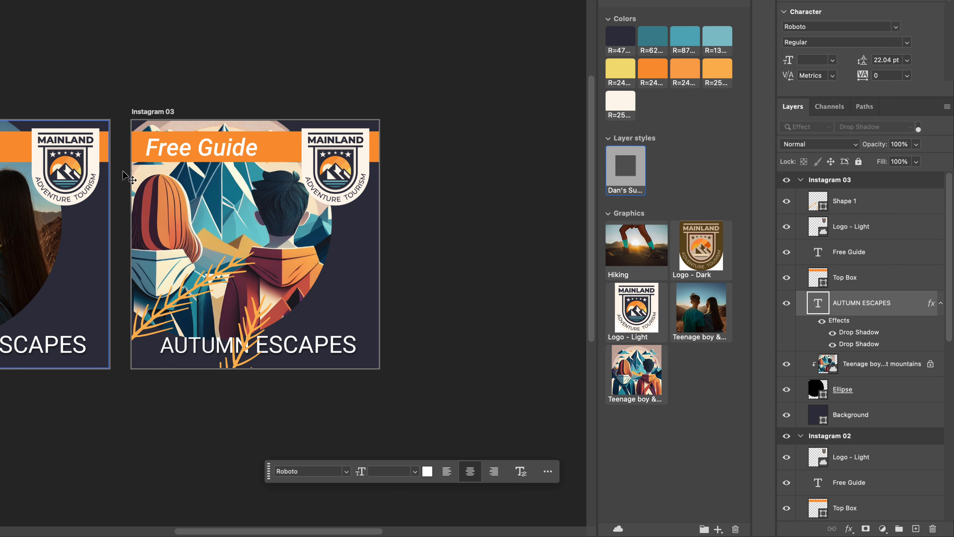
# Step: Turn layer filtering back on and filter the layers by name for "logo"
pyautogui.click(315, 160)
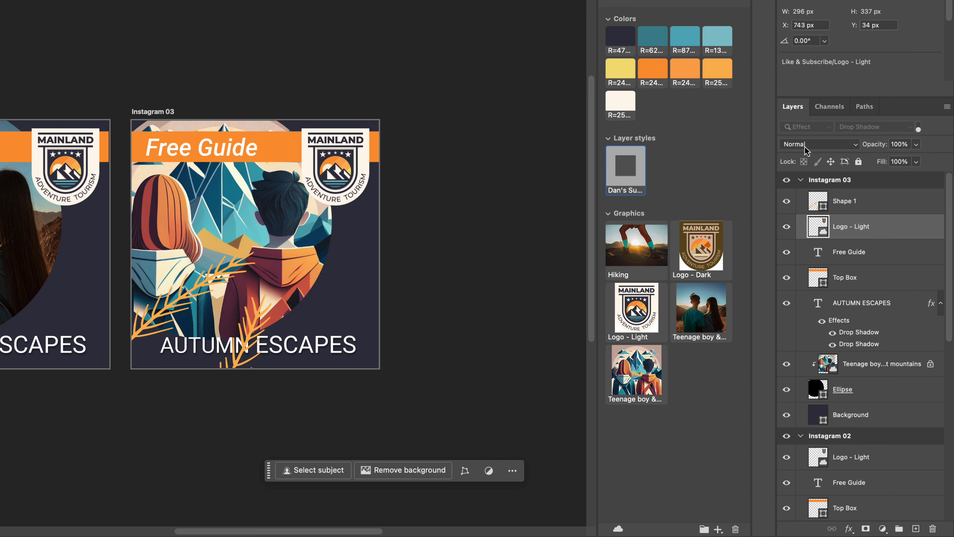
pyautogui.click(918, 130)
pyautogui.click(804, 127)
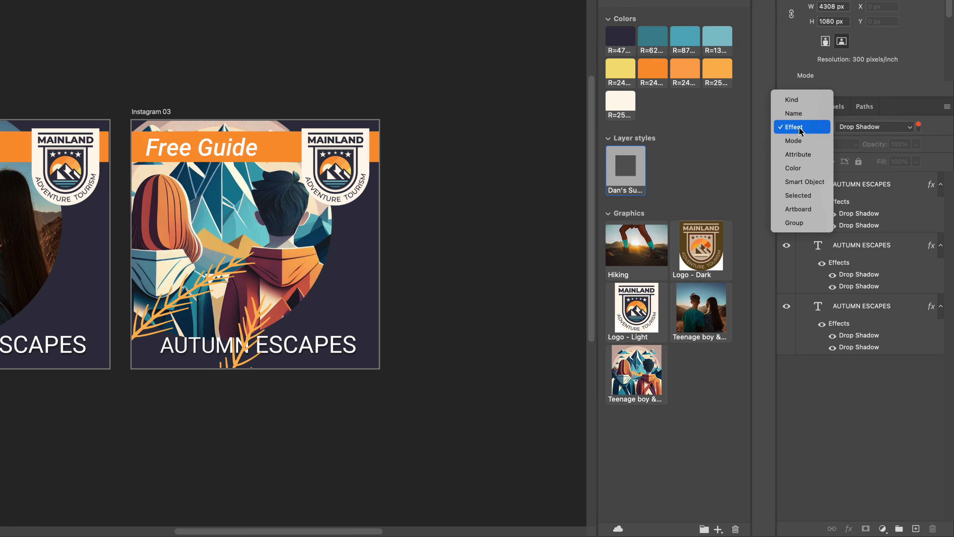
pyautogui.click(793, 113)
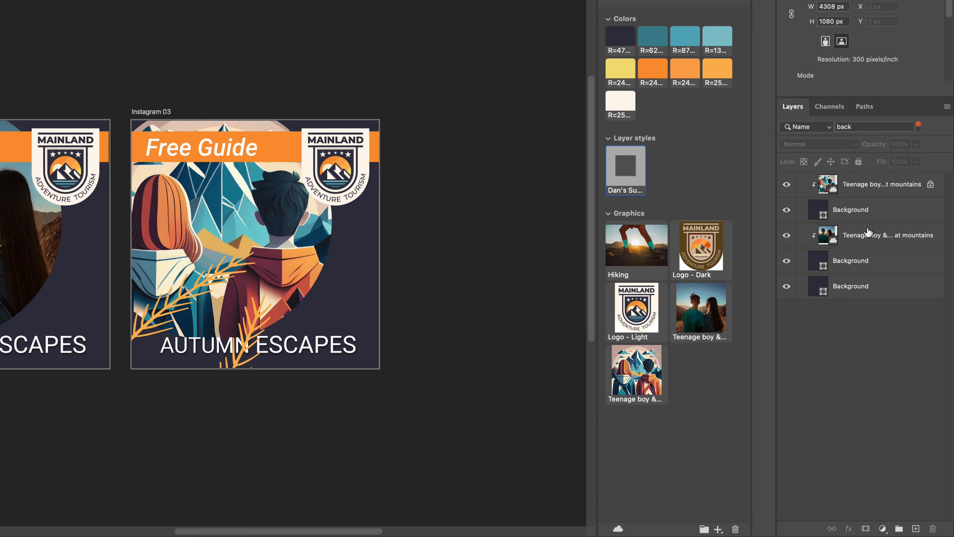
pyautogui.click(874, 129)
pyautogui.press('BackSpace')
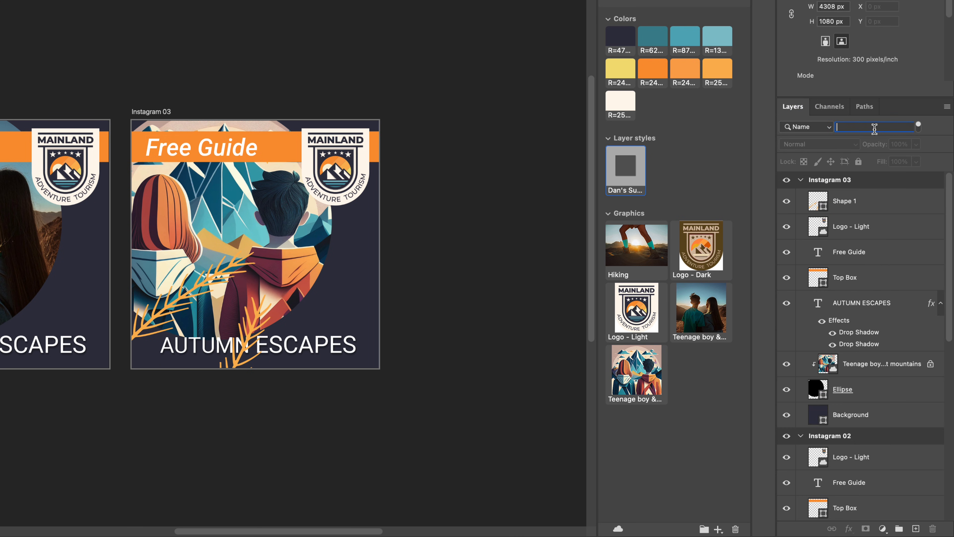
pyautogui.write('logo')
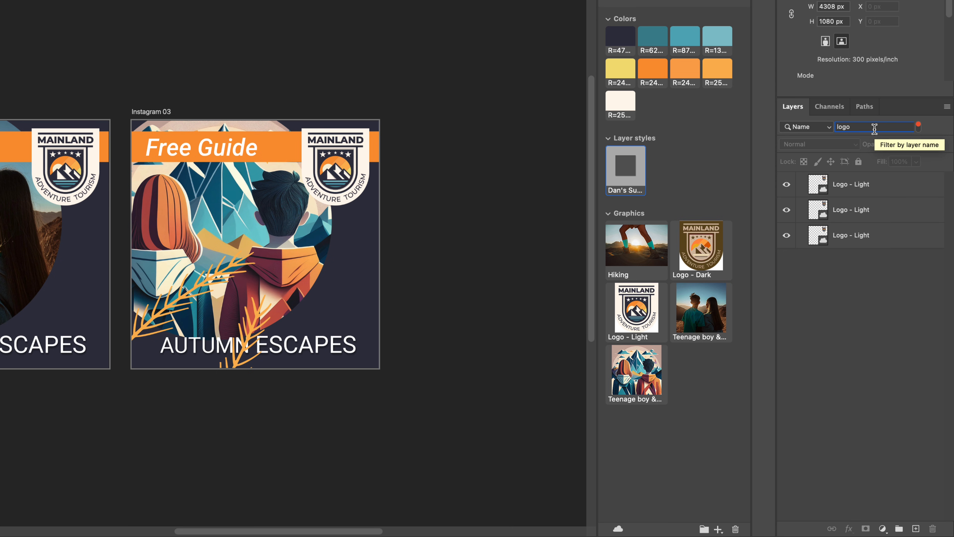
# Step: Apply the saved library layer style to all three Logo - Light layers and inspect the logo on Instagram 03 up close
pyautogui.click(872, 185)
pyautogui.keyDown('shift'); pyautogui.click(860, 244); pyautogui.keyUp('shift')
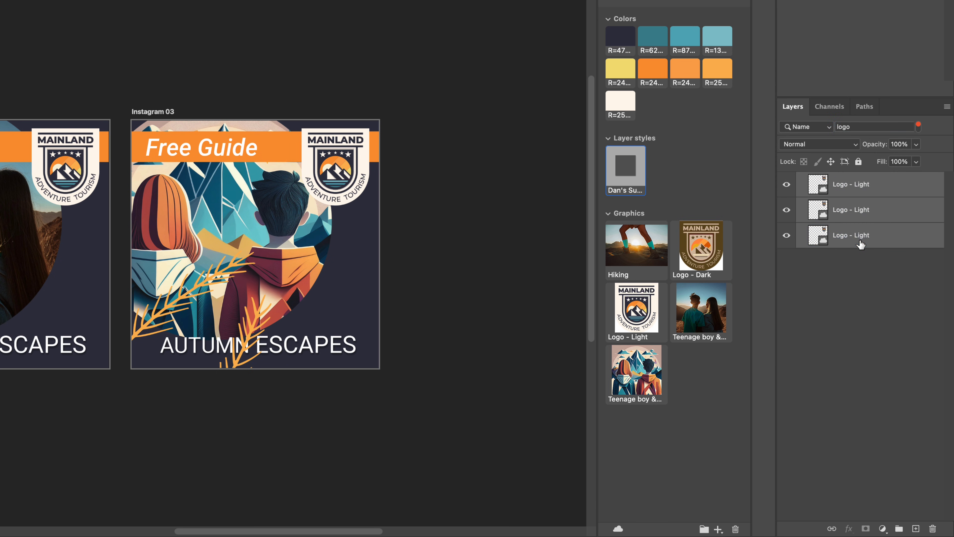
pyautogui.click(626, 169)
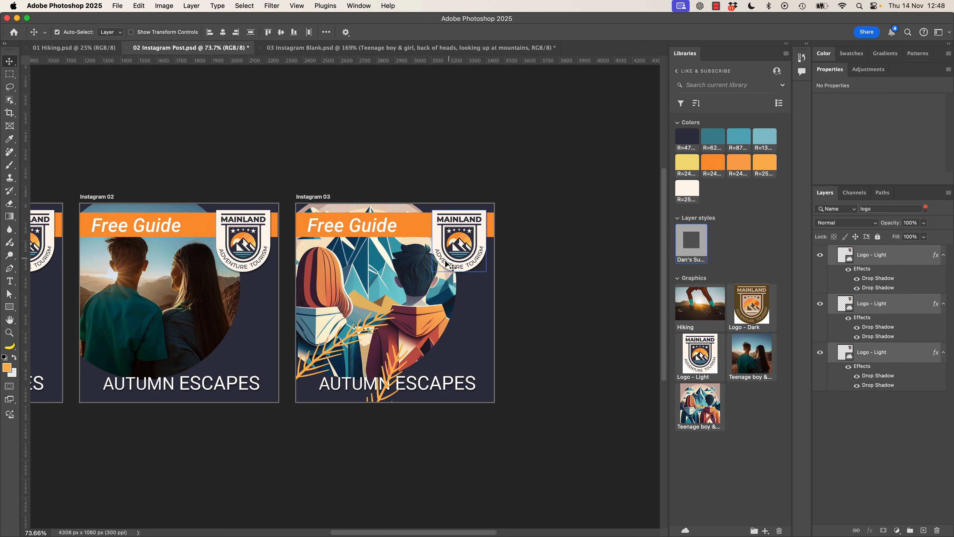
pyautogui.press('super+plus')
pyautogui.press('super+plus')
pyautogui.press('super+plus')
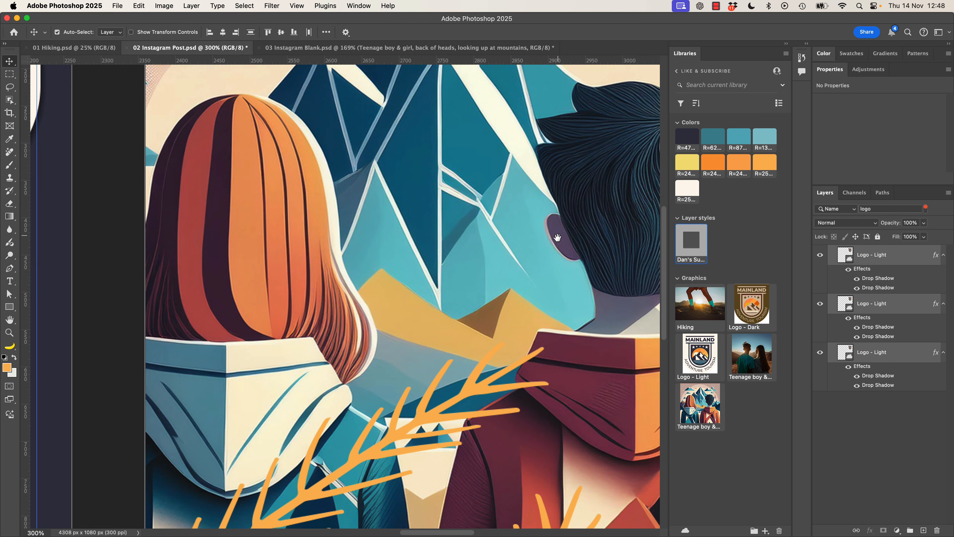
pyautogui.moveTo(557, 238); pyautogui.dragTo(110, 371)
pyautogui.click(220, 147)
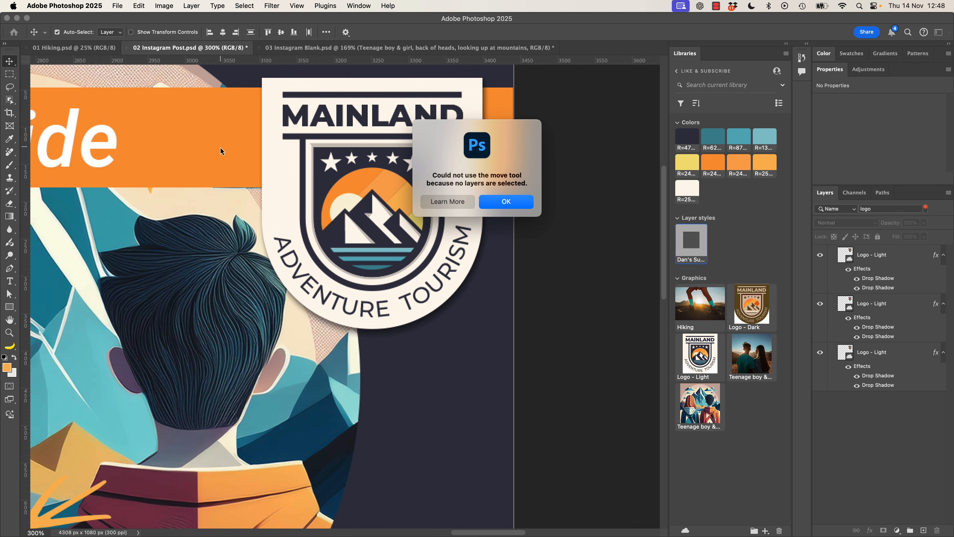
pyautogui.click(516, 204)
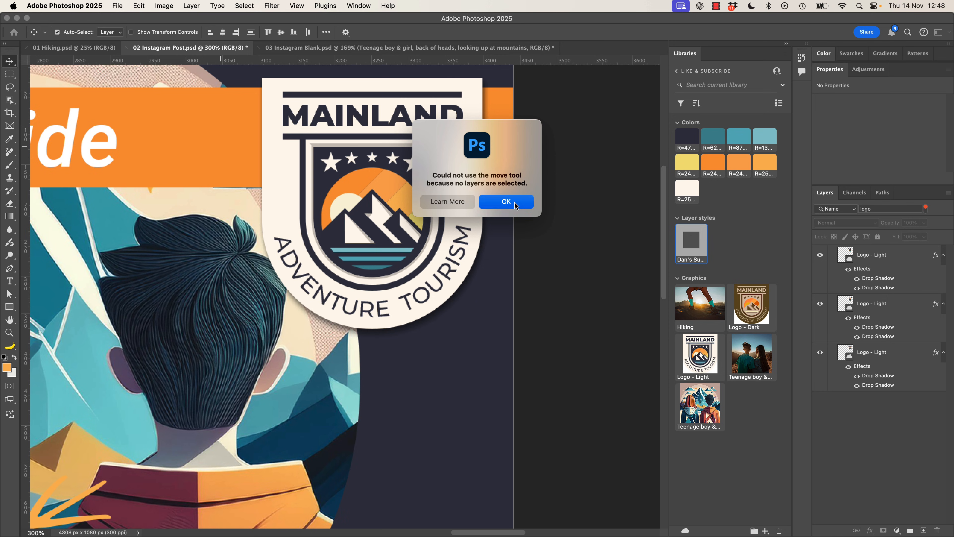
pyautogui.click(195, 168)
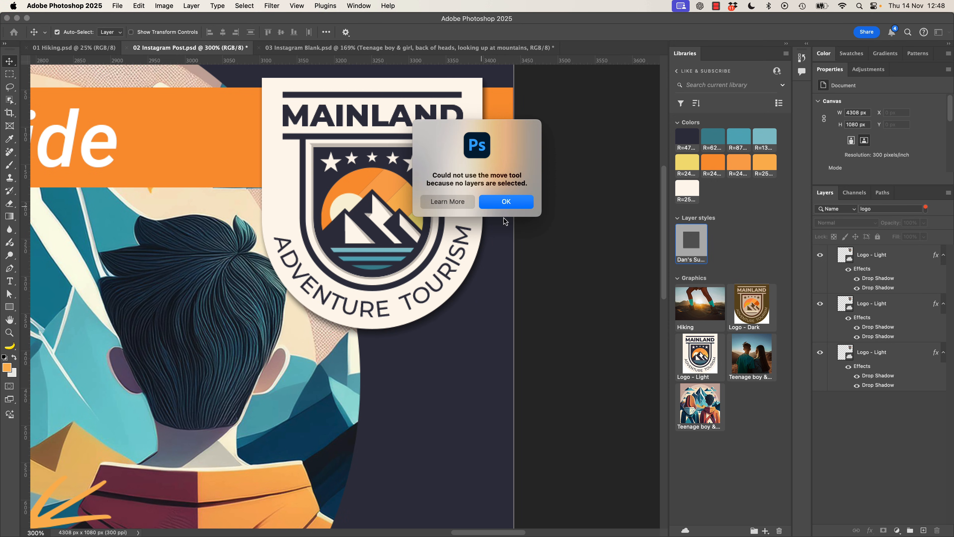
pyautogui.press('Return')
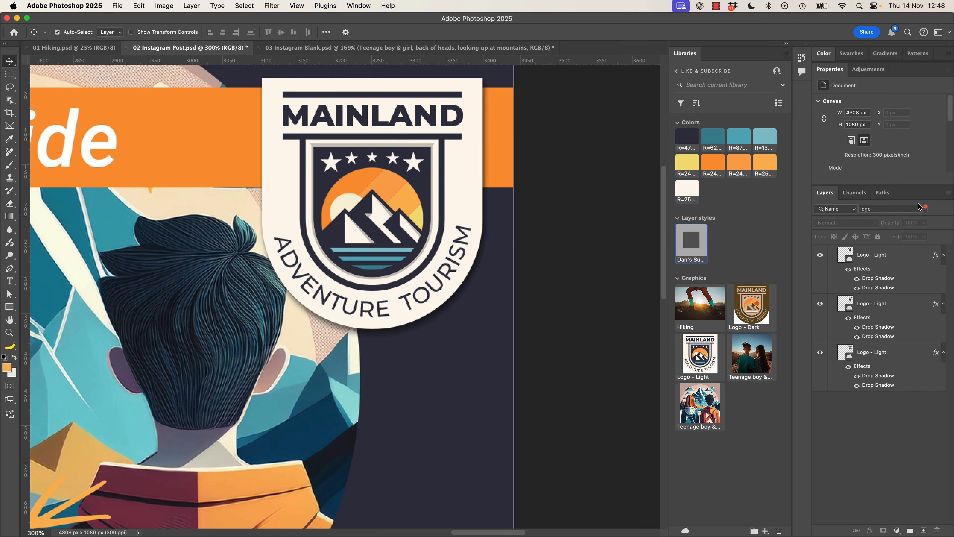
# Step: Switch off layer filtering to identify the orange banner's layer, and filter the layers by the name "top"
pyautogui.click(926, 207)
pyautogui.click(217, 164)
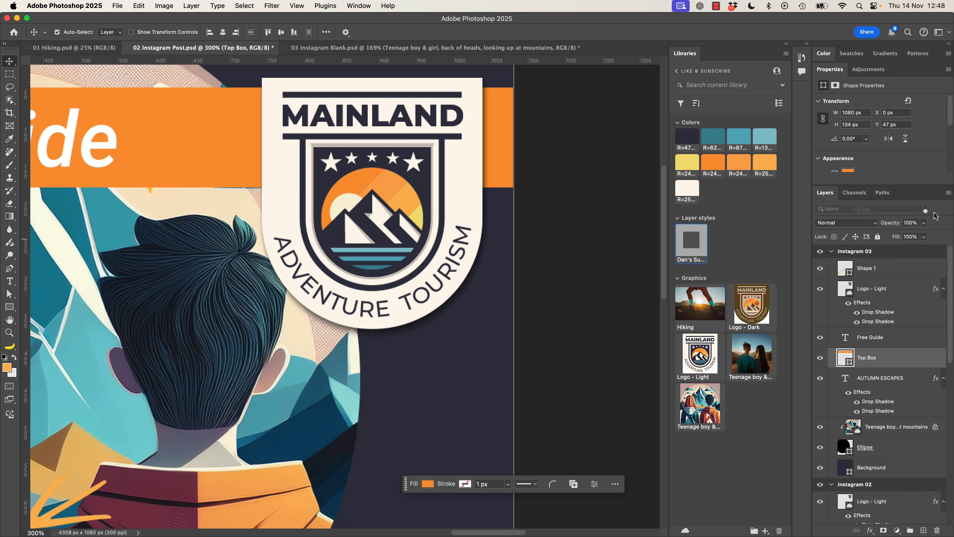
pyautogui.click(926, 209)
pyautogui.click(907, 209)
pyautogui.write('top')
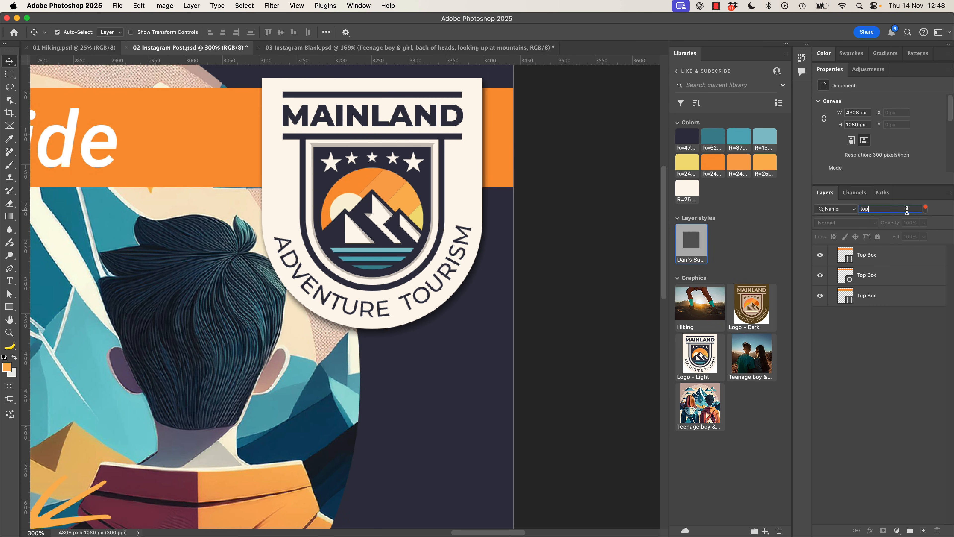
# Step: Apply the saved library layer style to all three Top Box layers together
pyautogui.click(894, 275)
pyautogui.click(897, 295)
pyautogui.keyDown('shift'); pyautogui.click(829, 266); pyautogui.keyUp('shift')
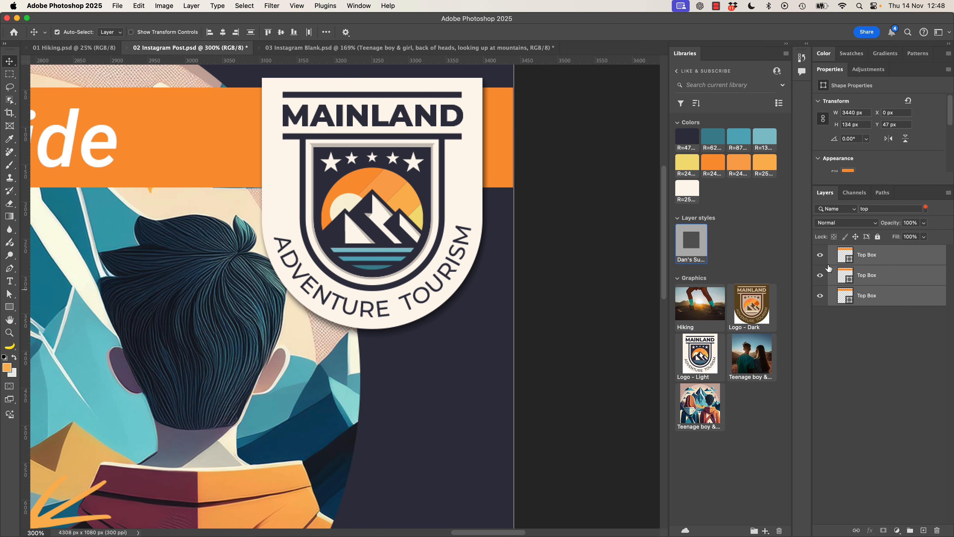
pyautogui.click(704, 239)
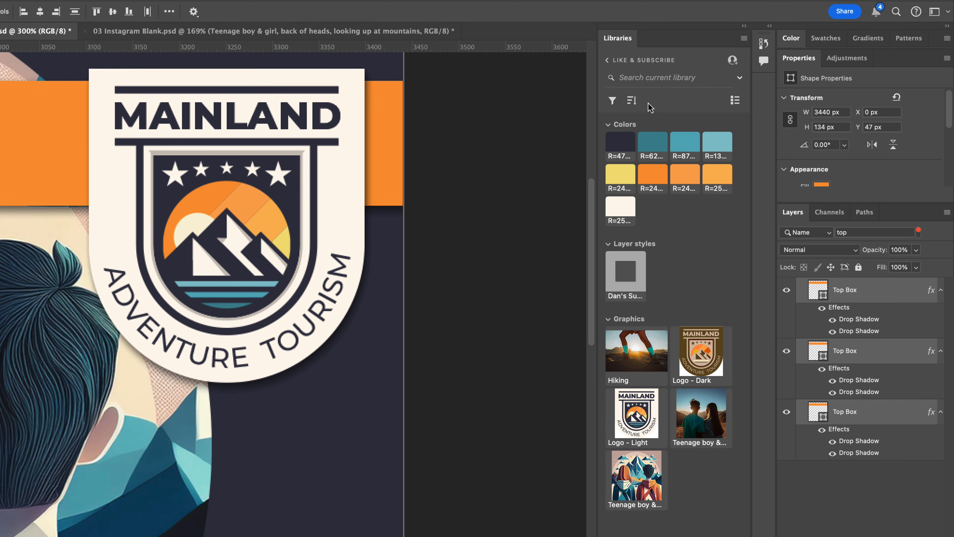
# Step: Filter the library to show only its colors, and remove that filter again
pyautogui.click(612, 100)
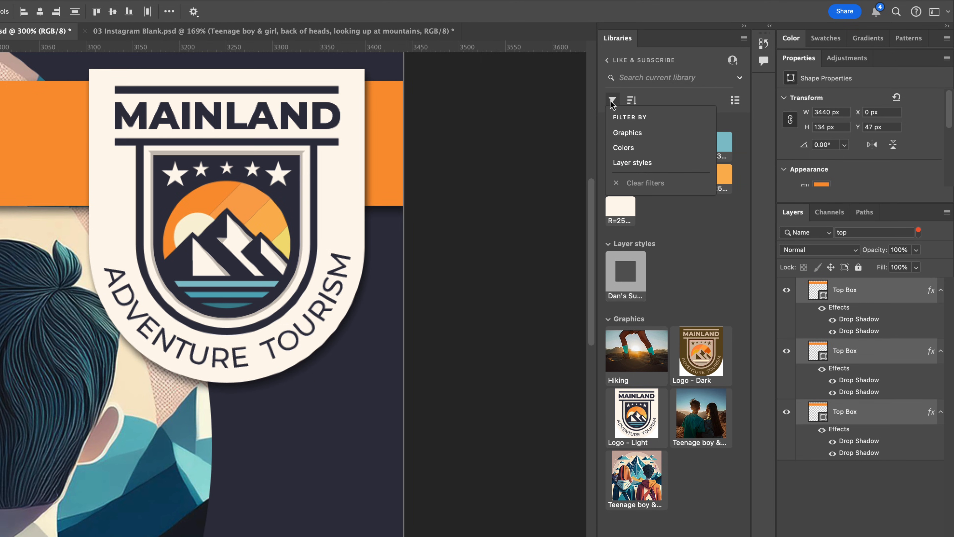
pyautogui.click(629, 148)
pyautogui.click(643, 392)
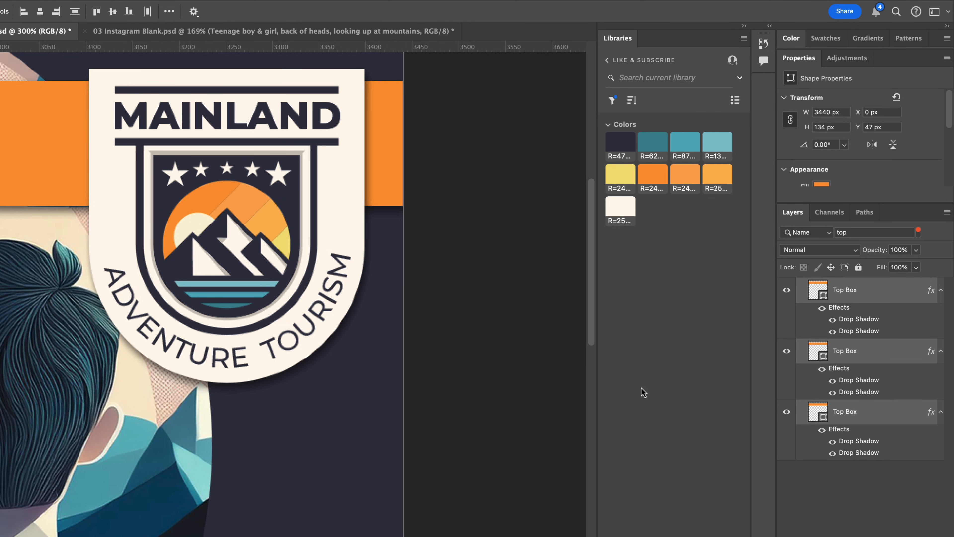
pyautogui.click(612, 100)
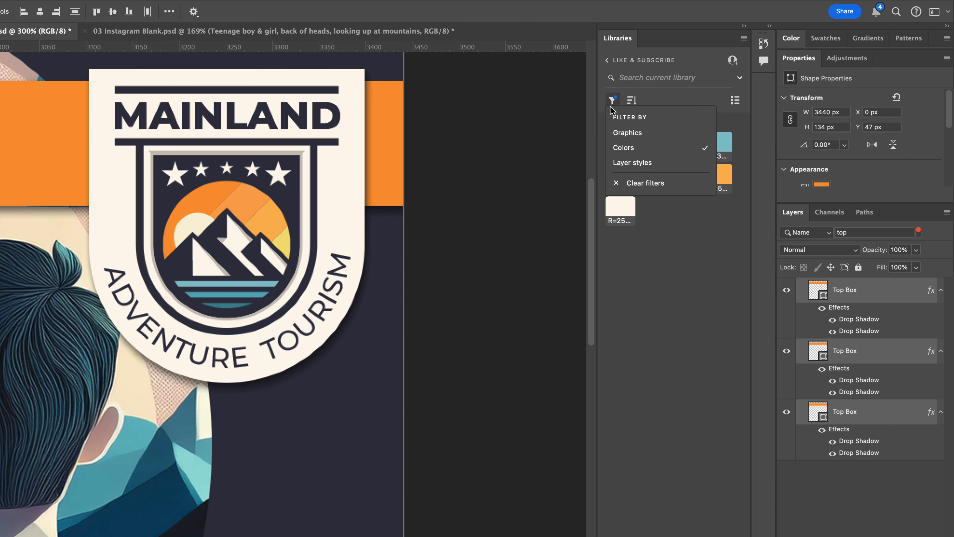
pyautogui.click(622, 149)
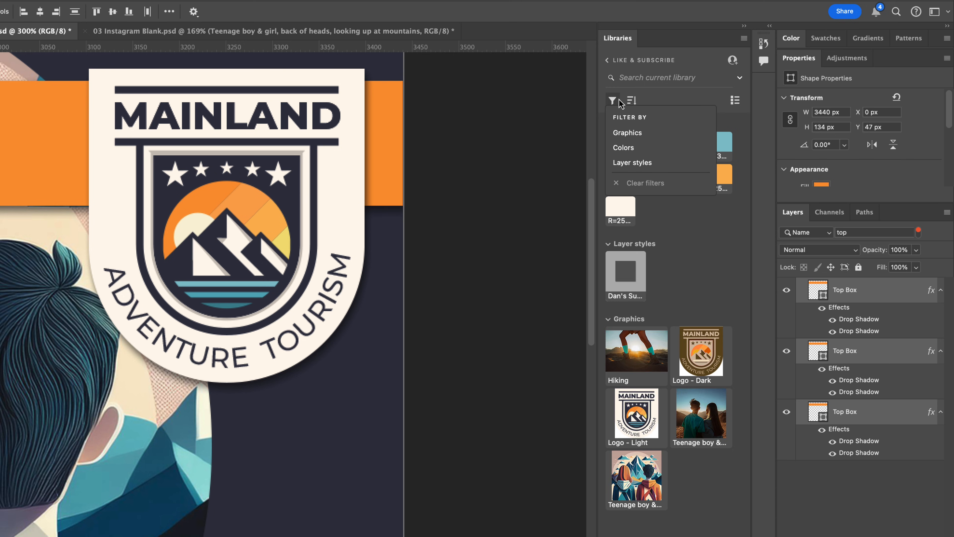
# Step: Filter the library to show only graphics and display them as a list
pyautogui.click(628, 132)
pyautogui.click(701, 423)
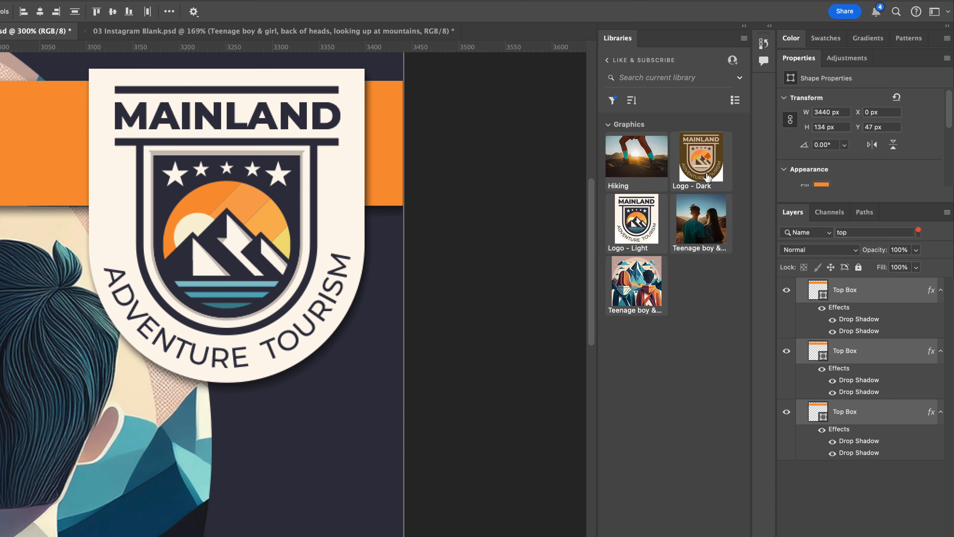
pyautogui.click(735, 102)
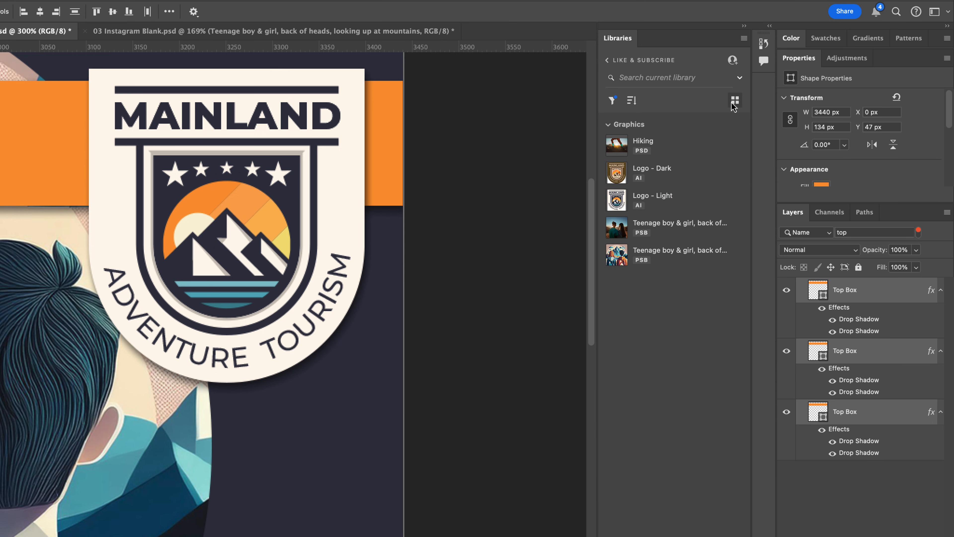
# Step: Display the library's graphics as thumbnails and remove the graphics filter so every element type is listed
pyautogui.click(733, 105)
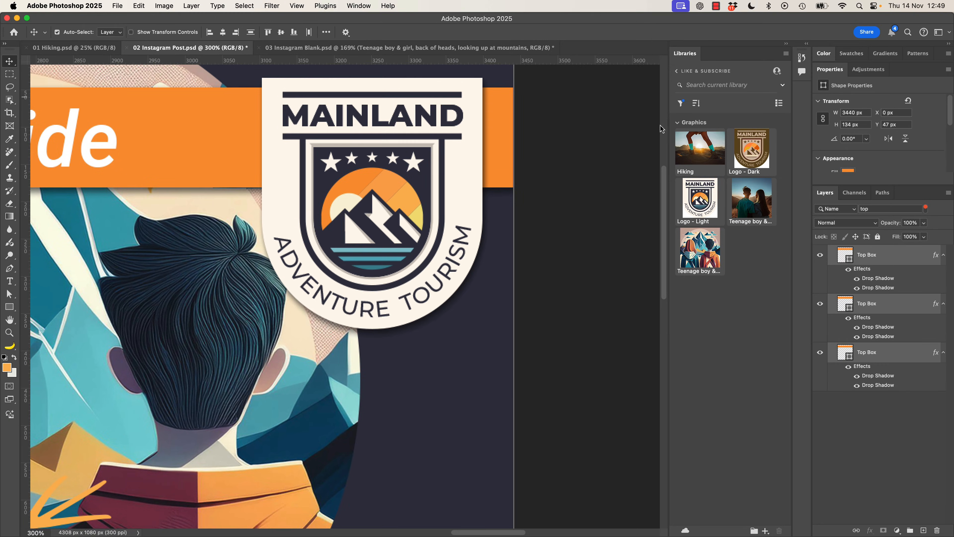
pyautogui.click(680, 104)
pyautogui.click(707, 169)
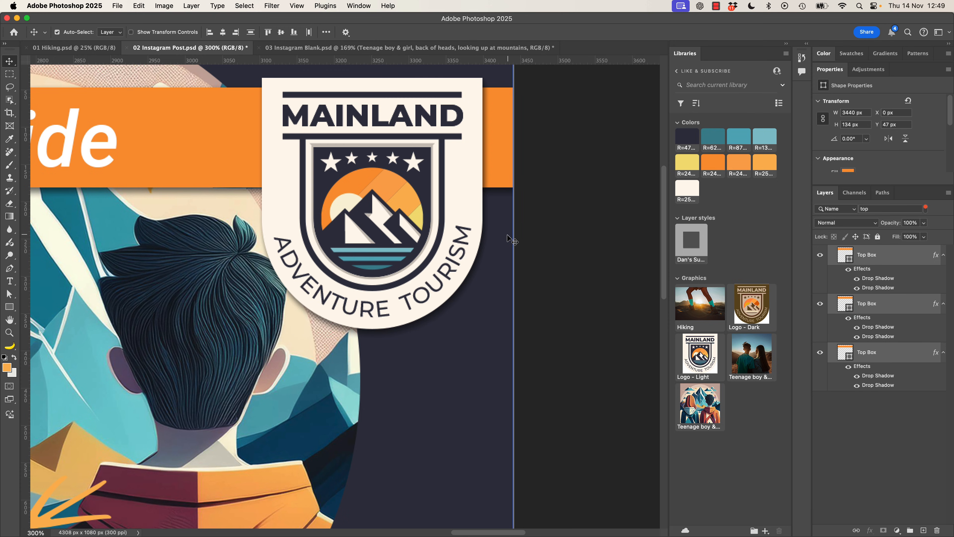
# Step: Deselect the Top Box layers and switch off layer filtering with all the artboards in view
pyautogui.press('super+0')
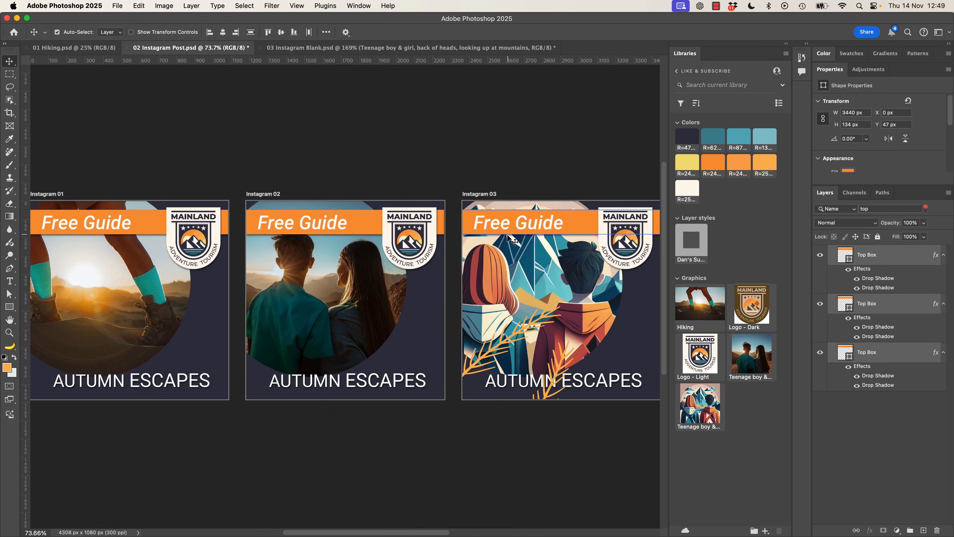
pyautogui.keyDown('super'); pyautogui.click(214, 210); pyautogui.keyUp('super')
pyautogui.click(498, 204)
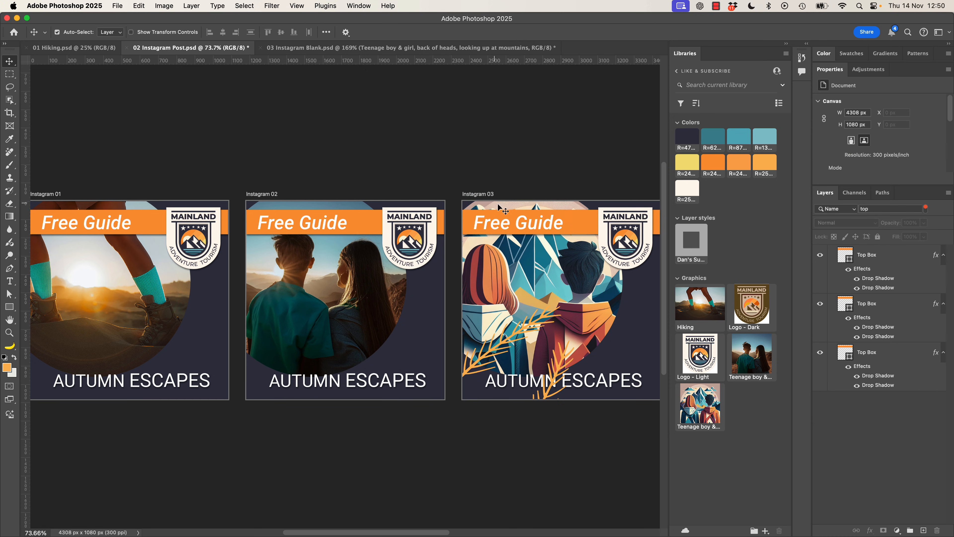
pyautogui.click(925, 209)
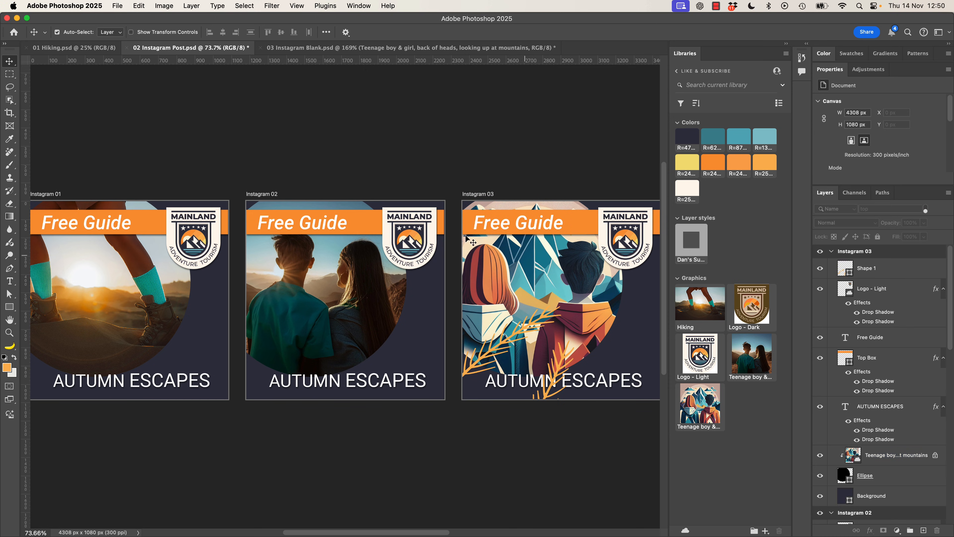
# Step: Relink the Logo - Light layer on the Instagram 01 artboard to the library graphic Logo - Dark
pyautogui.click(210, 236)
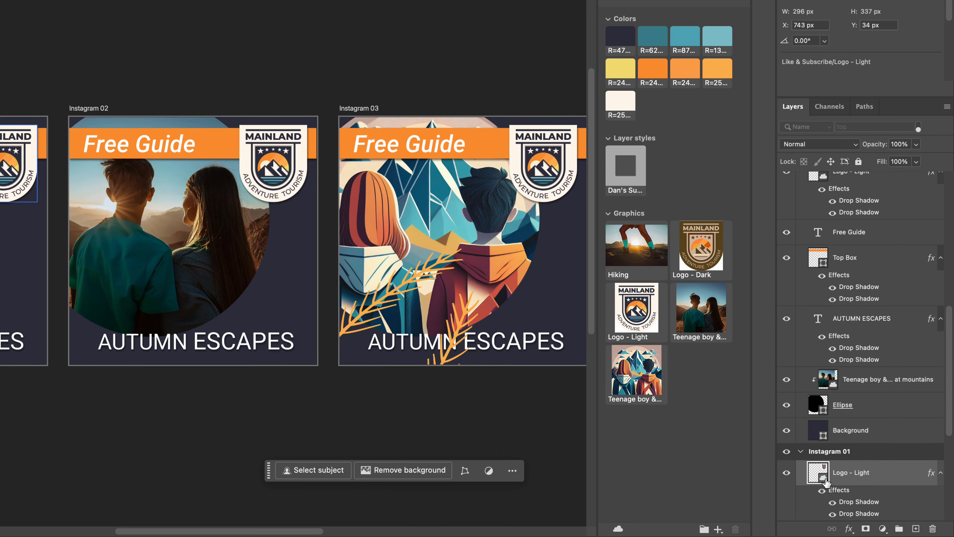
pyautogui.scroll(-5, 858, 477)
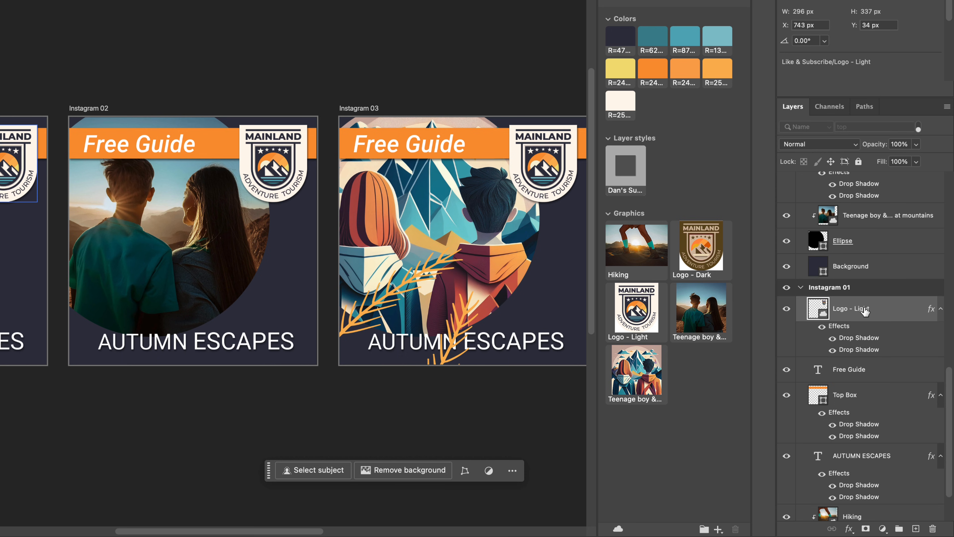
pyautogui.rightClick(860, 315)
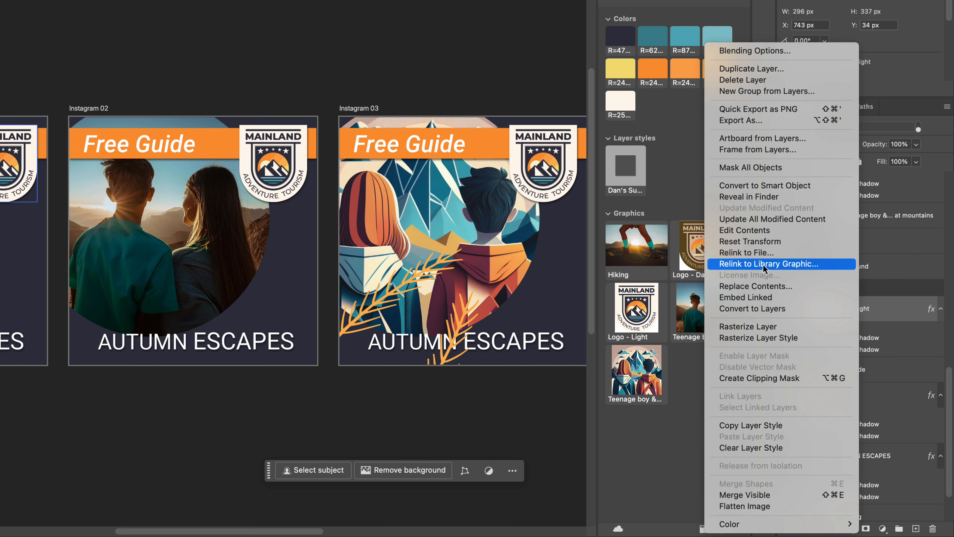
pyautogui.click(784, 265)
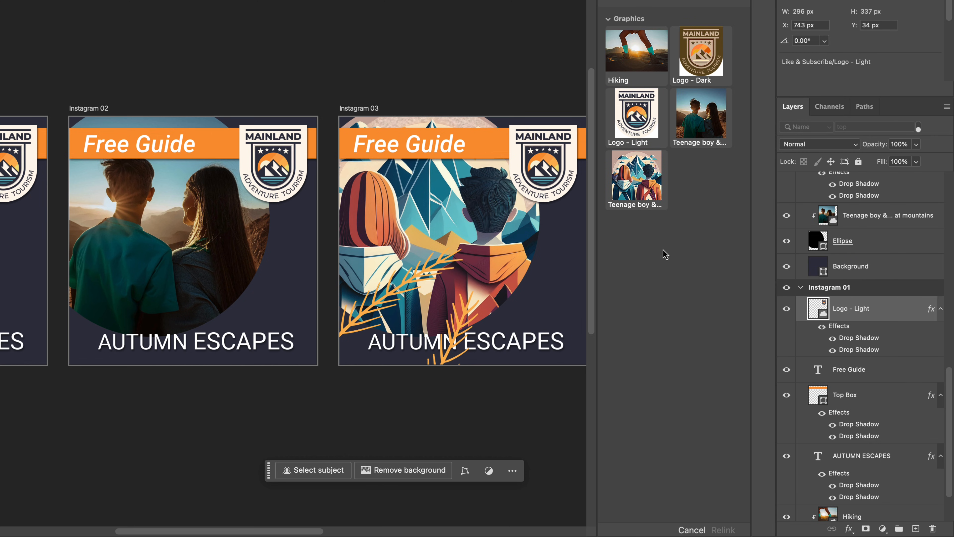
pyautogui.click(700, 48)
pyautogui.click(723, 530)
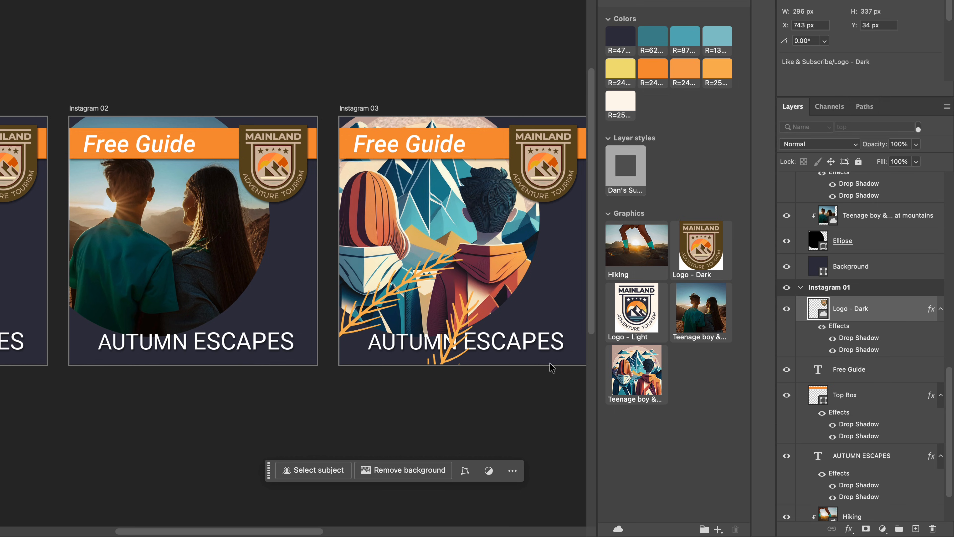
# Step: Place a linked Logo - Dark graphic from the library on the Instagram 03 artboard, and undo that placement
pyautogui.moveTo(634, 314); pyautogui.dragTo(567, 308)
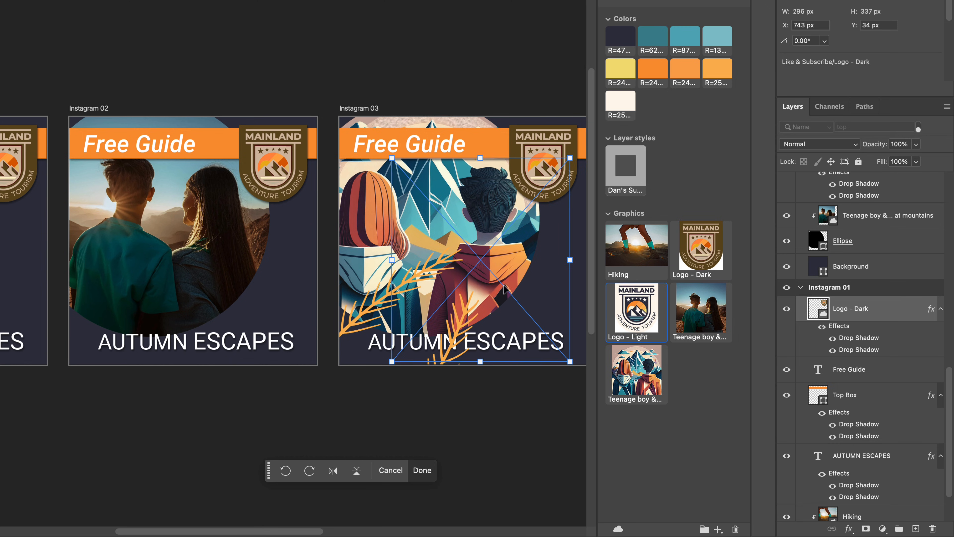
pyautogui.press('Escape')
pyautogui.moveTo(701, 248); pyautogui.dragTo(450, 279)
pyautogui.press('Return')
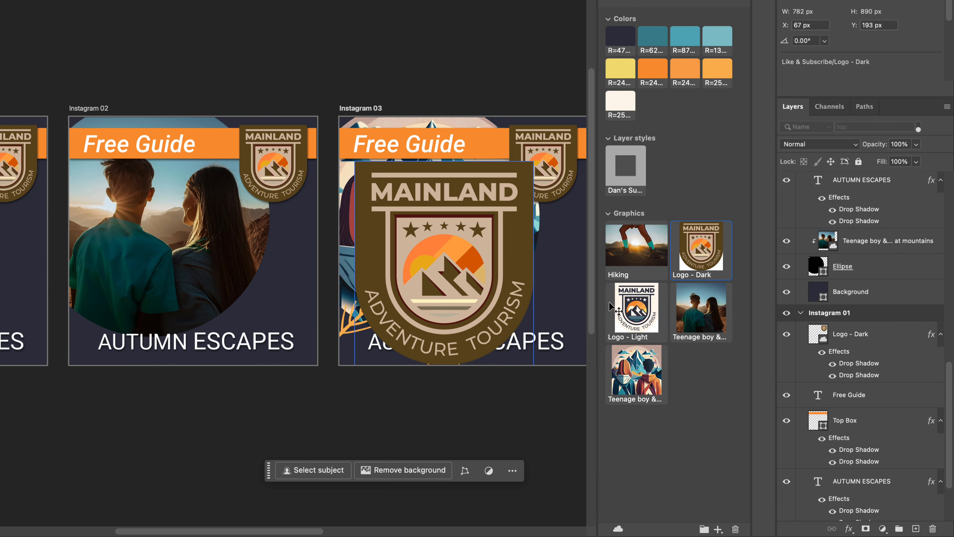
pyautogui.click(877, 334)
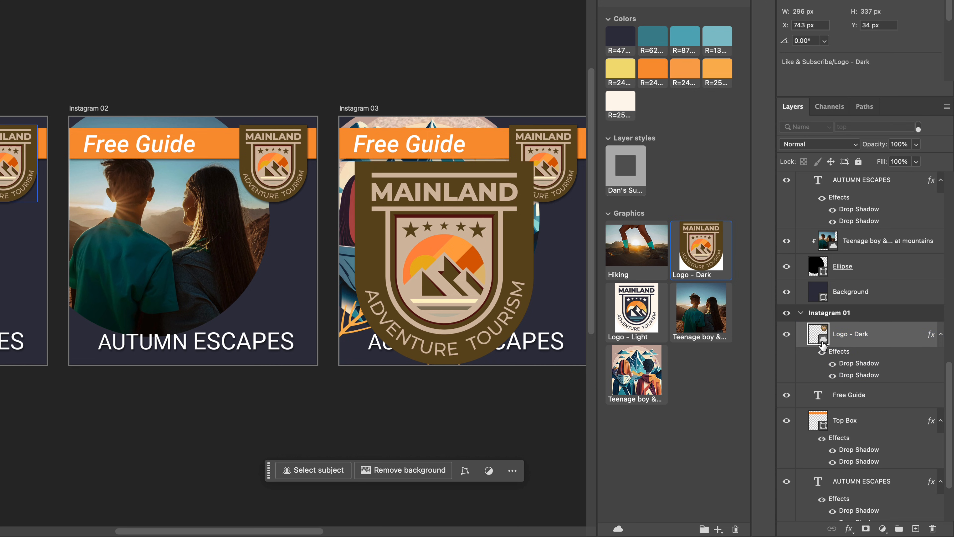
pyautogui.press('super+z')
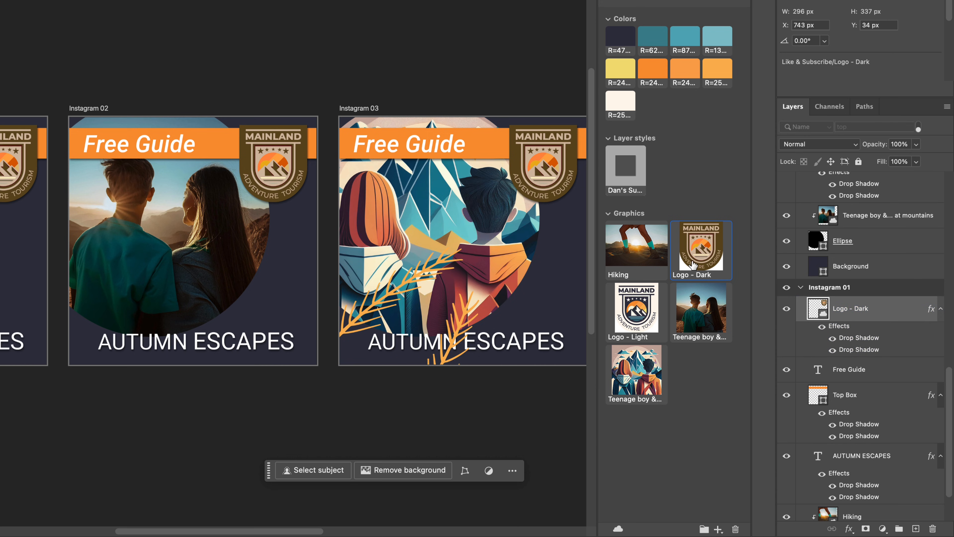
# Step: Place the library's Logo - Dark on Instagram 03 as an embedded copy without a library link, and undo it
pyautogui.moveTo(693, 266); pyautogui.dragTo(451, 258)
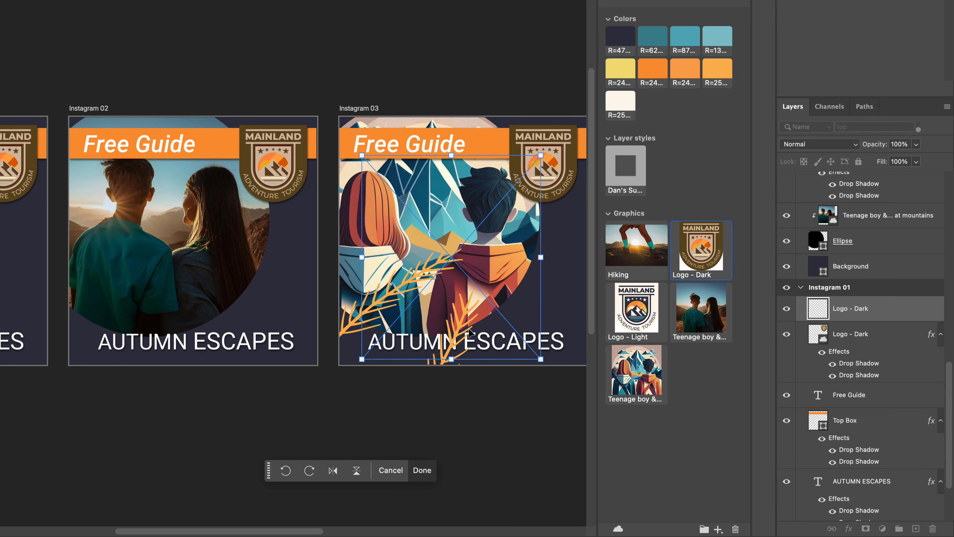
pyautogui.press('Return')
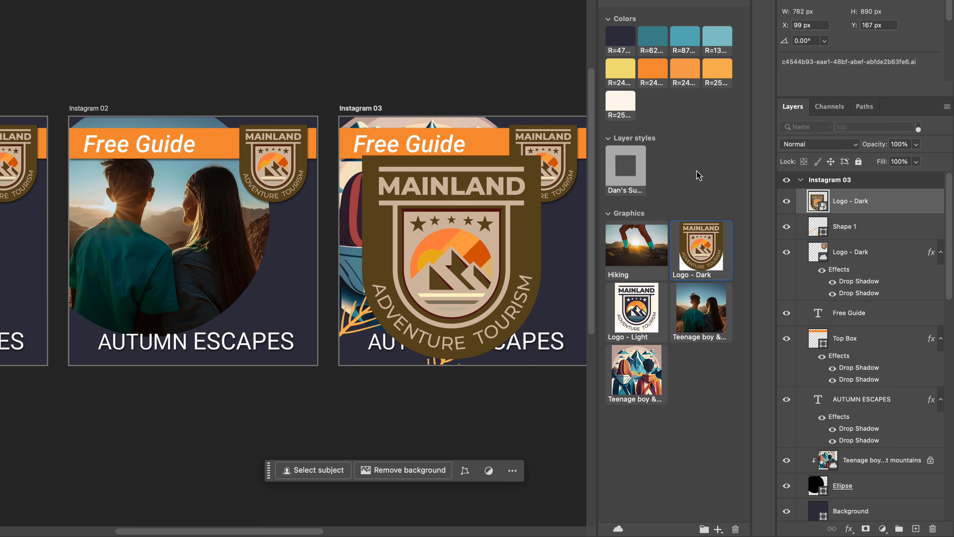
pyautogui.press('super+z')
# Step: Try to embed the linked Logo - Dark layer on the Instagram 03 artboard
pyautogui.click(541, 162)
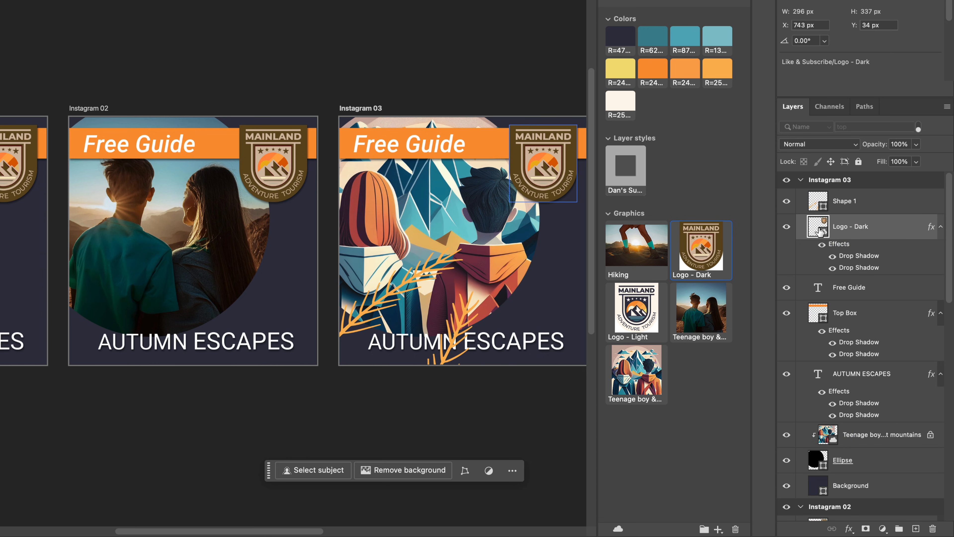
pyautogui.rightClick(864, 230)
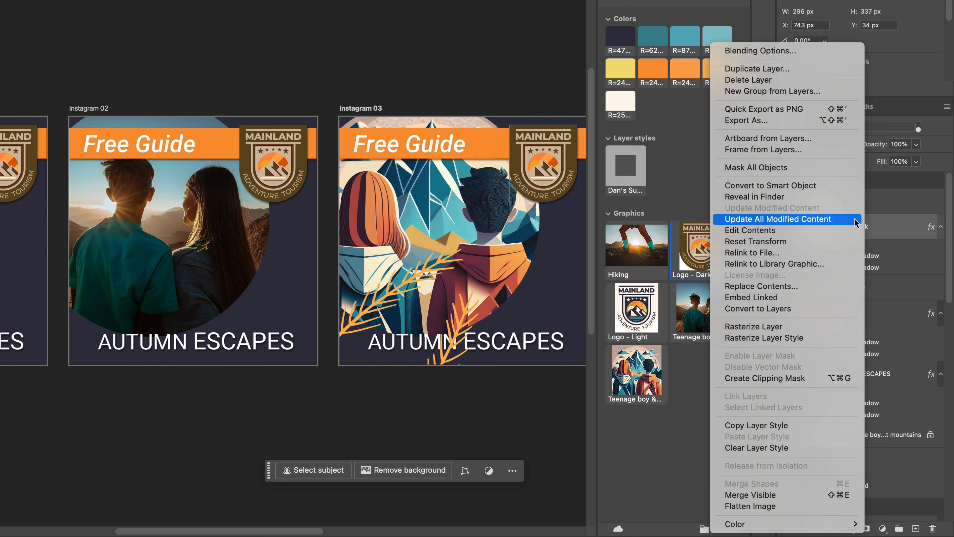
pyautogui.click(735, 300)
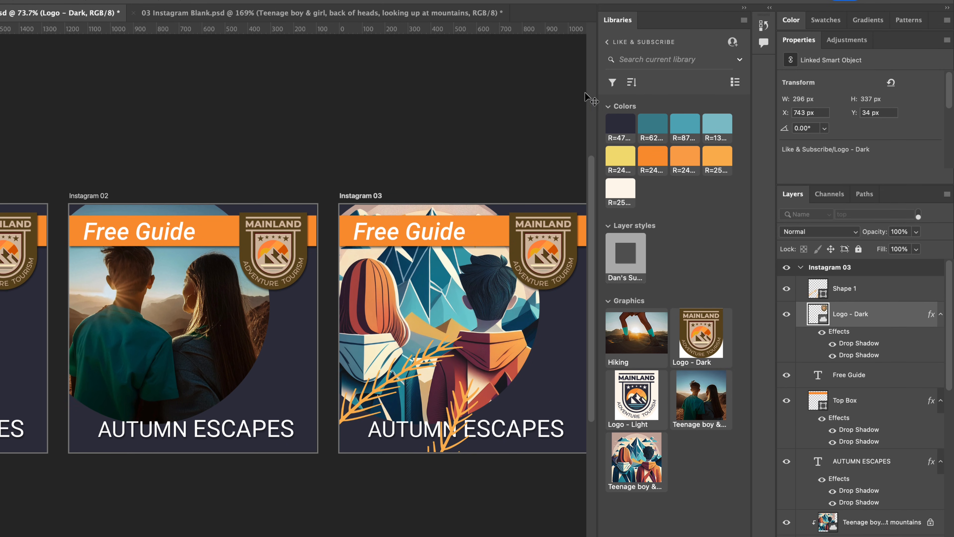
# Step: Open the Like & Subscribe library on its website and check the management options for the Logo - Dark graphic
pyautogui.click(743, 20)
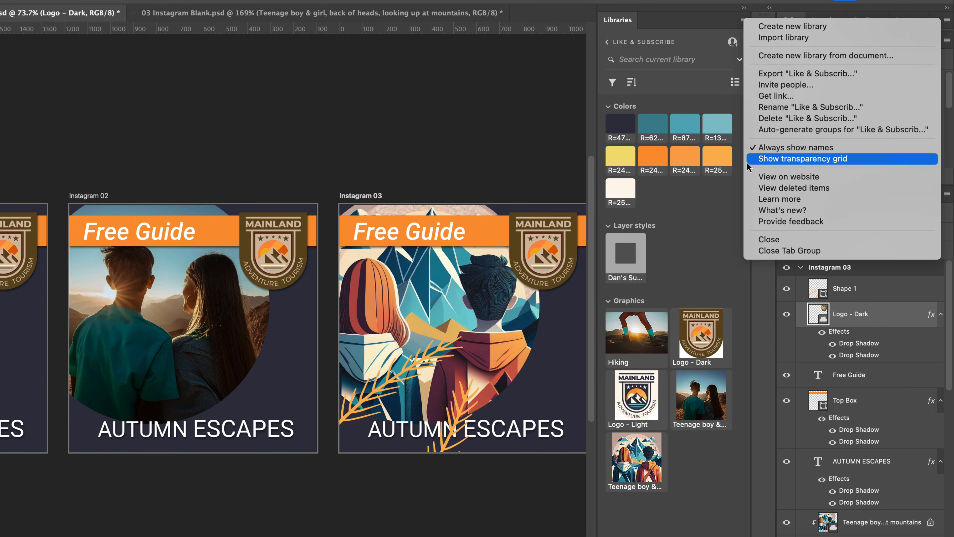
pyautogui.click(789, 176)
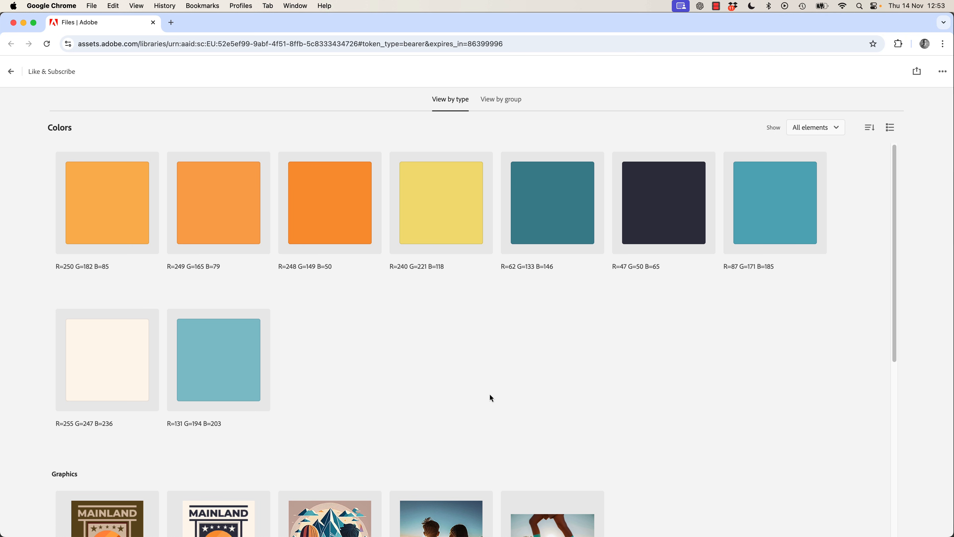
pyautogui.scroll(-10, 504, 345)
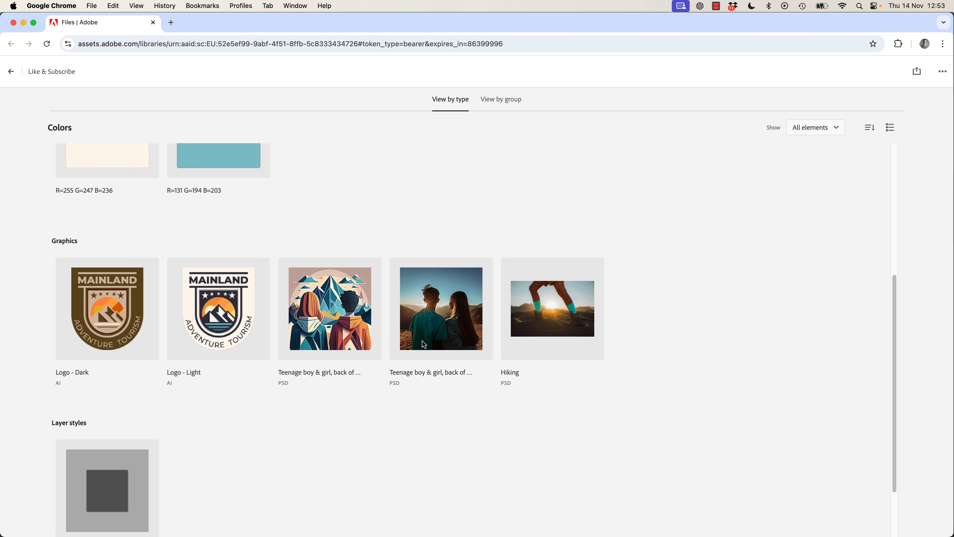
pyautogui.click(153, 333)
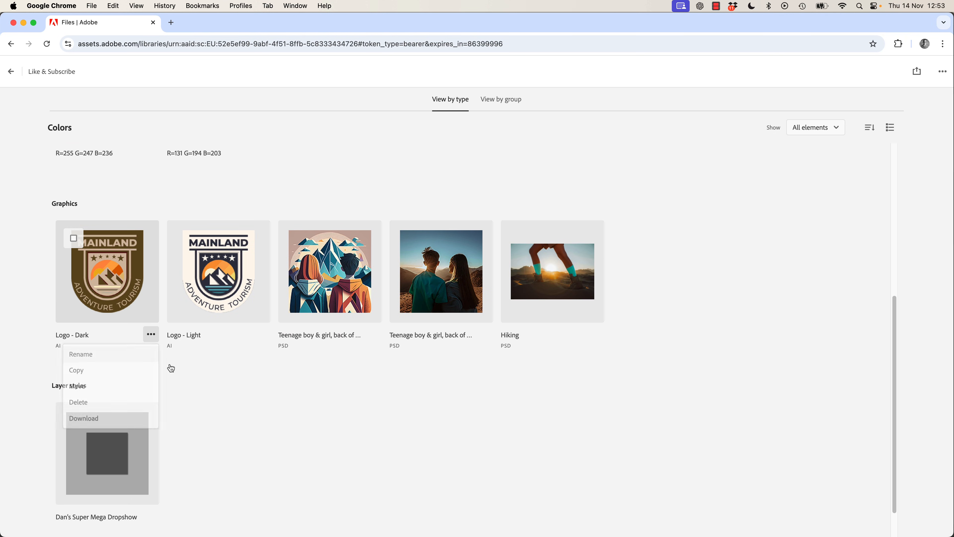
pyautogui.click(302, 419)
pyautogui.scroll(10, 697, 360)
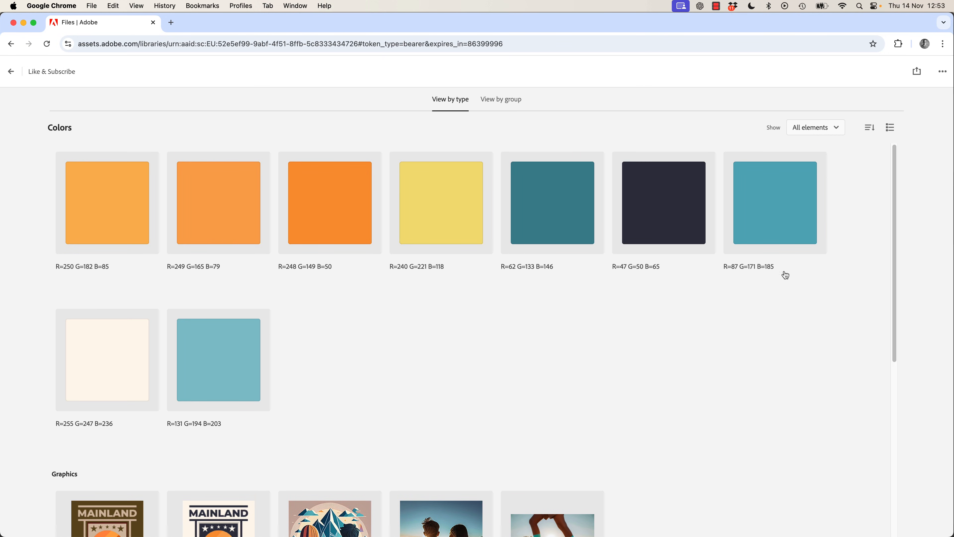
# Step: Examine the details of the R=47 G=50 B=65 color, and look through the library's graphics and layer styles
pyautogui.click(674, 207)
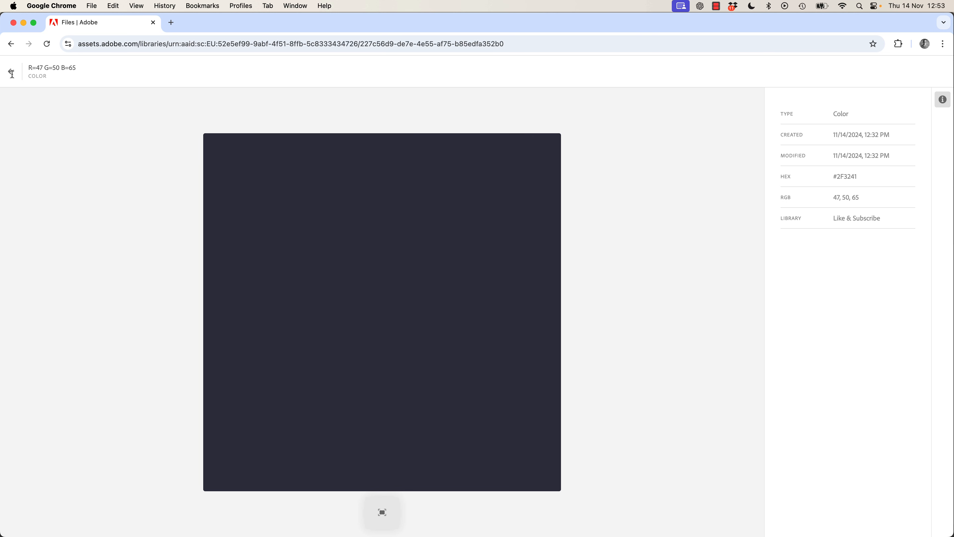
pyautogui.click(12, 72)
pyautogui.scroll(-10, 292, 387)
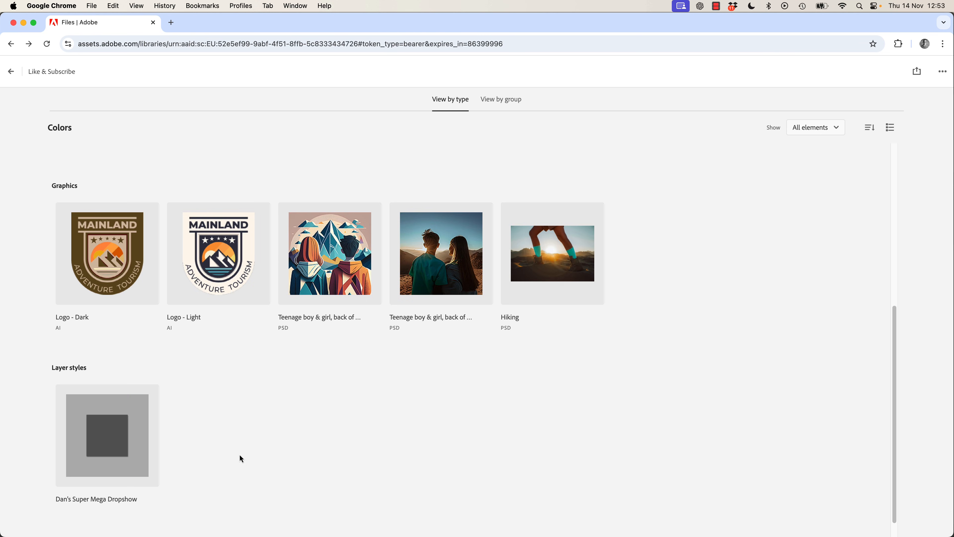
pyautogui.scroll(-1, 240, 457)
pyautogui.scroll(8, 285, 416)
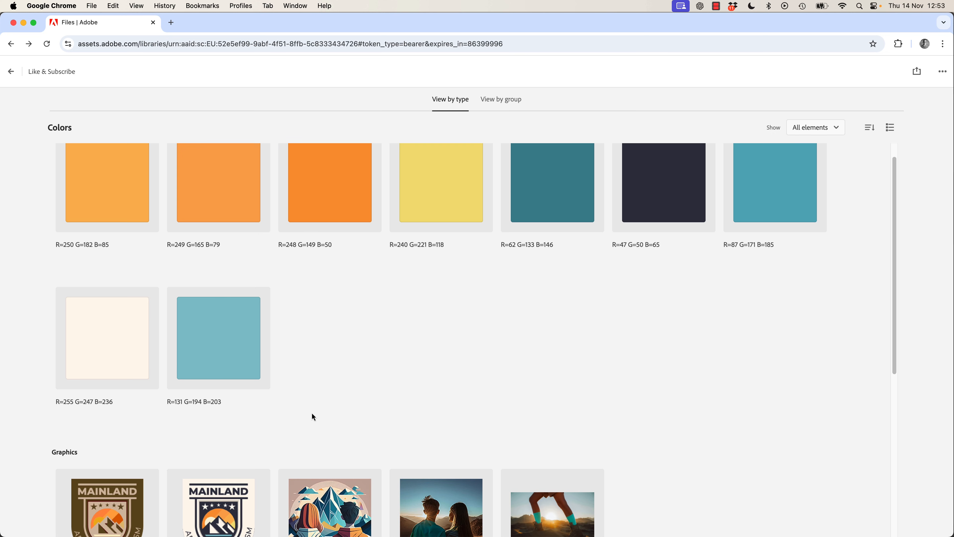
# Step: Switch back to Photoshop, duplicate the Instagram 01 artboard directly below the original, and widen the copy to about 2556 px
pyautogui.press('super+Tab')
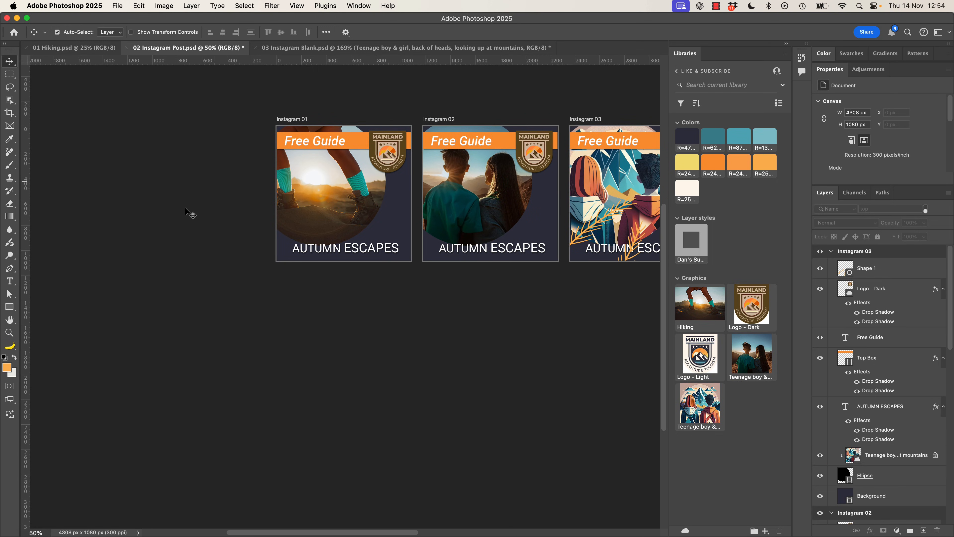
pyautogui.click(293, 120)
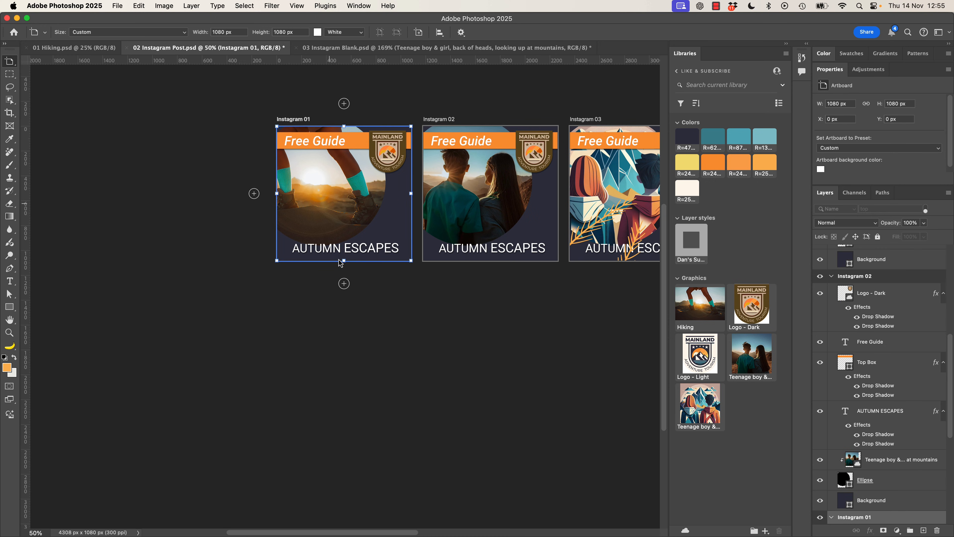
pyautogui.click(344, 283)
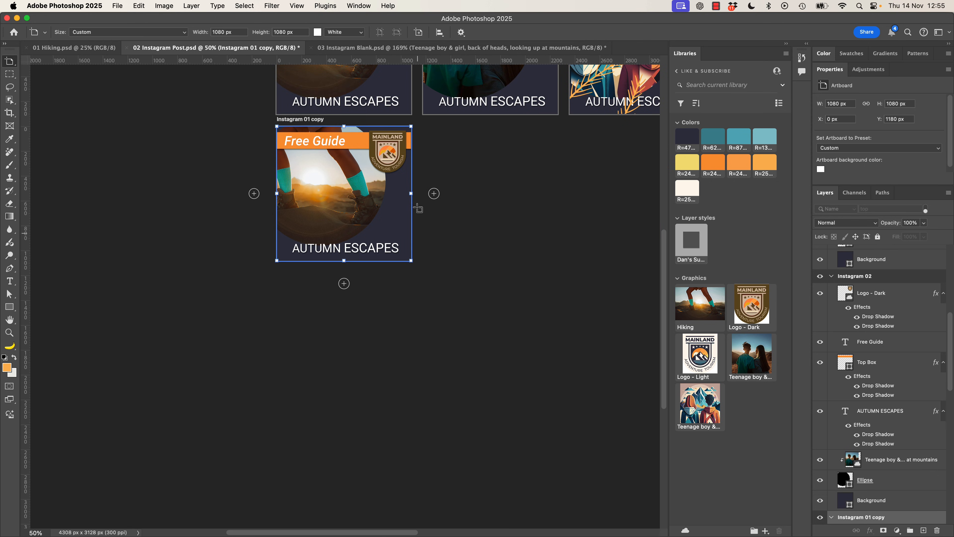
pyautogui.moveTo(411, 193); pyautogui.dragTo(595, 196)
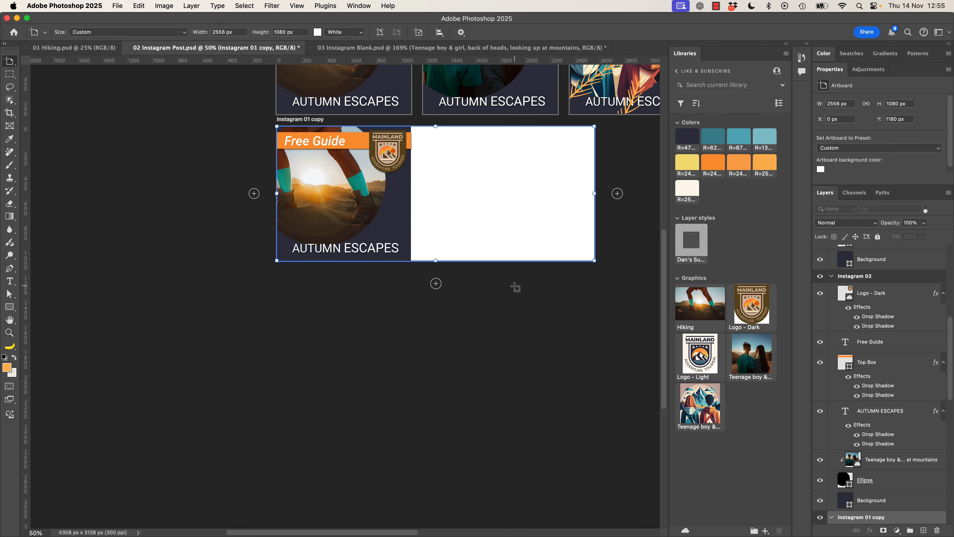
pyautogui.doubleClick(836, 103)
# Step: Delete the Hiking image and the Ellipse layer from the Instagram 01 copy artboard
pyautogui.press('v')
pyautogui.click(363, 209)
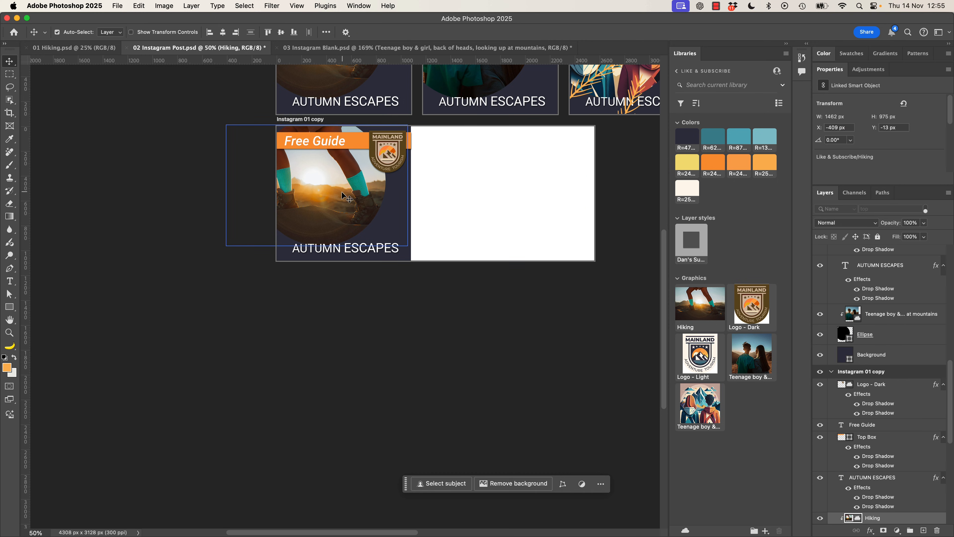
pyautogui.scroll(-6, 864, 394)
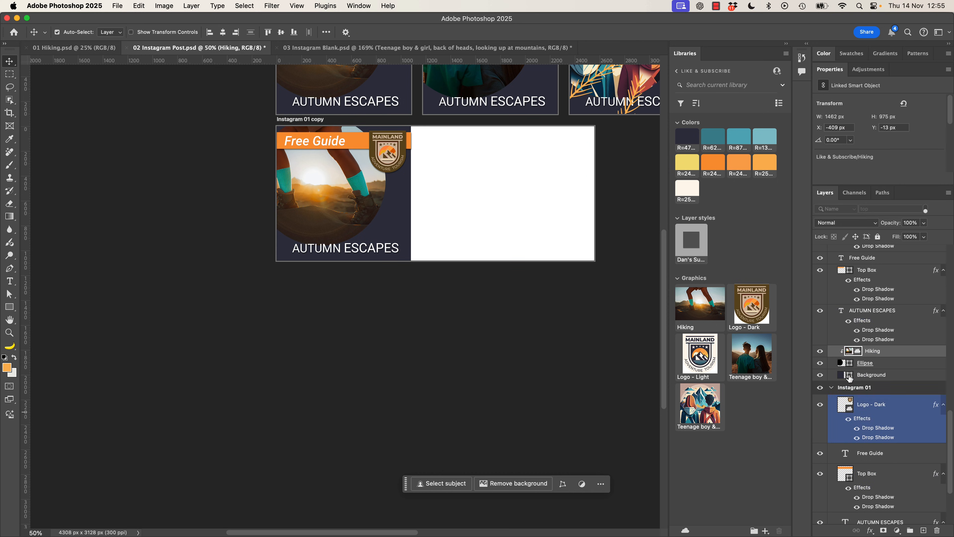
pyautogui.press('BackSpace')
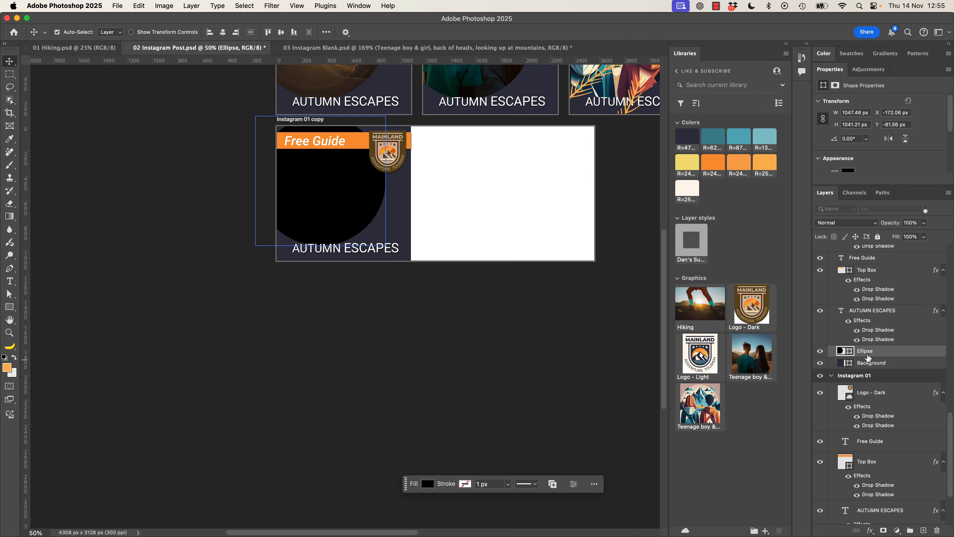
pyautogui.press('BackSpace')
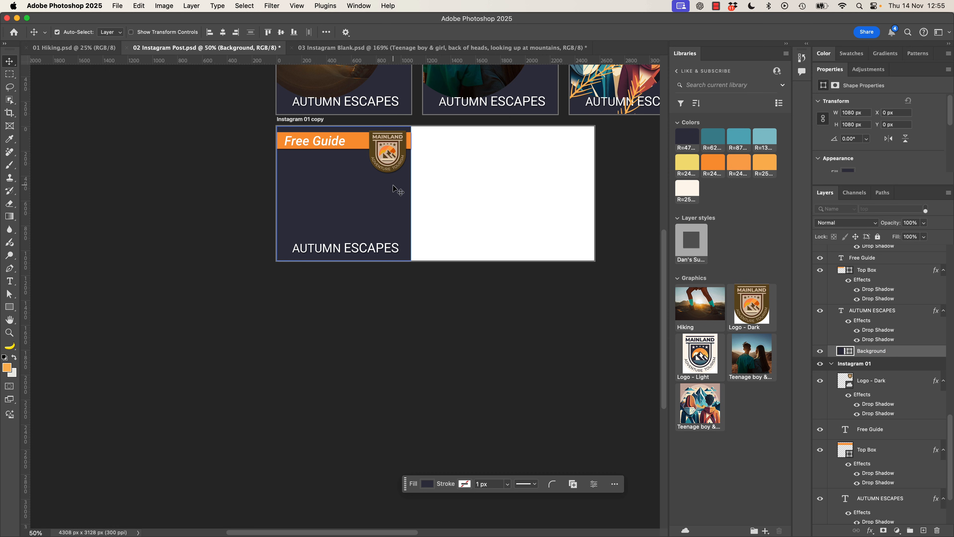
# Step: Delete the dark Background layer from the Instagram 01 copy artboard
pyautogui.press('BackSpace')
pyautogui.press('super+equal')
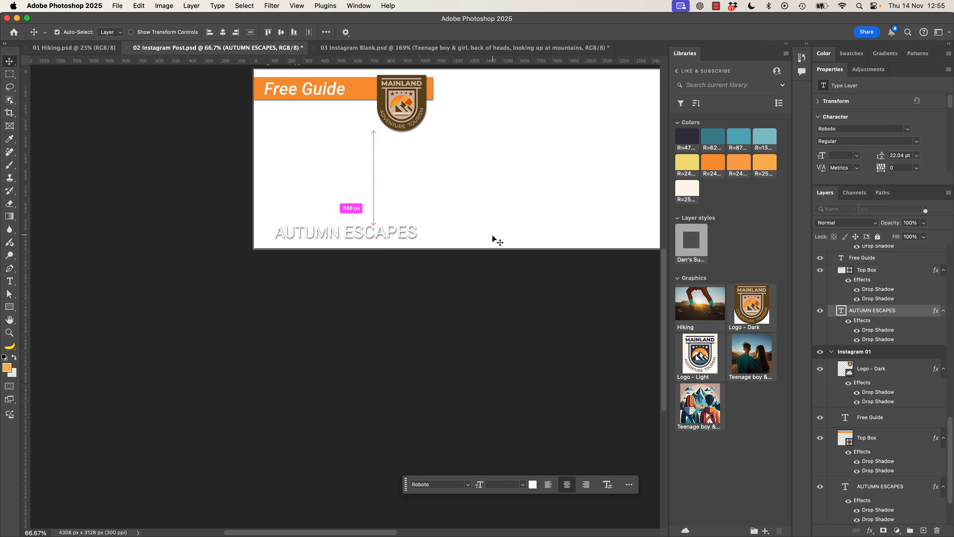
pyautogui.scroll(5, 462, 279)
pyautogui.moveTo(693, 298); pyautogui.dragTo(441, 296)
pyautogui.moveTo(489, 266); pyautogui.dragTo(414, 276)
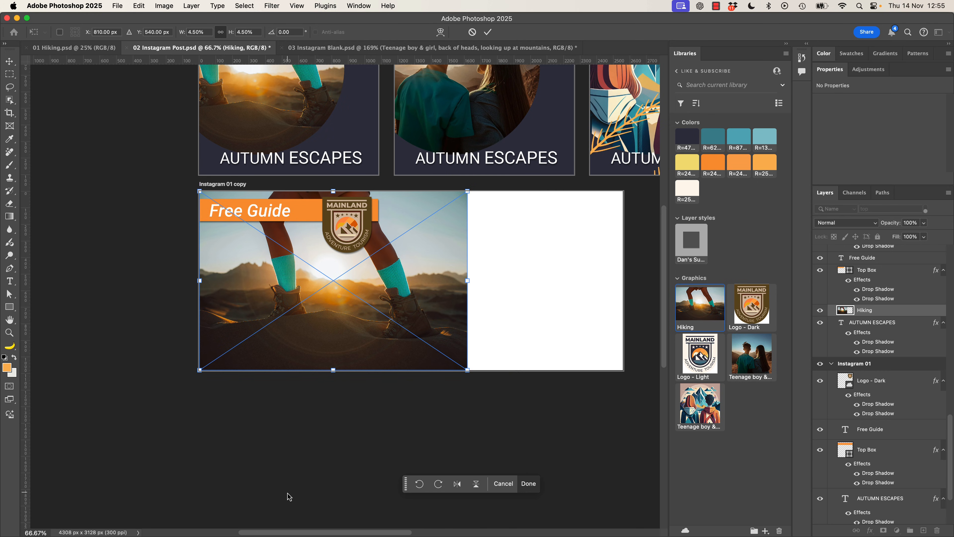
pyautogui.press('Escape')
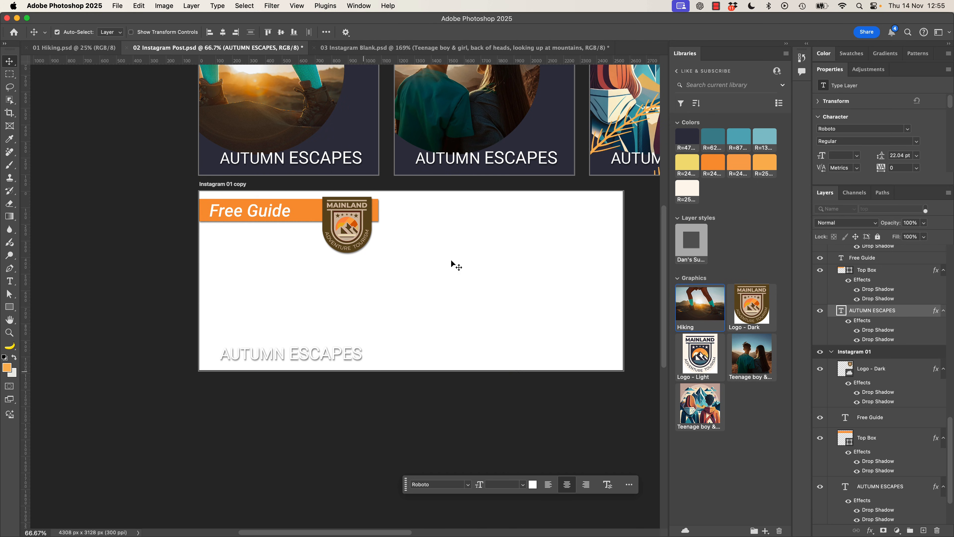
# Step: Switch to the 01 Hiking.psd document and set the Crop tool's fill to Generative Expand
pyautogui.click(38, 46)
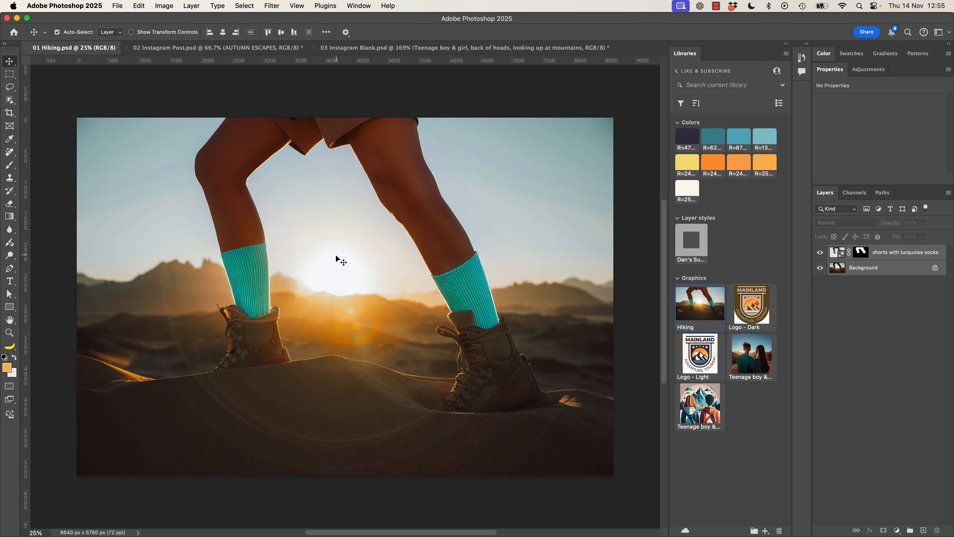
pyautogui.press('super+minus')
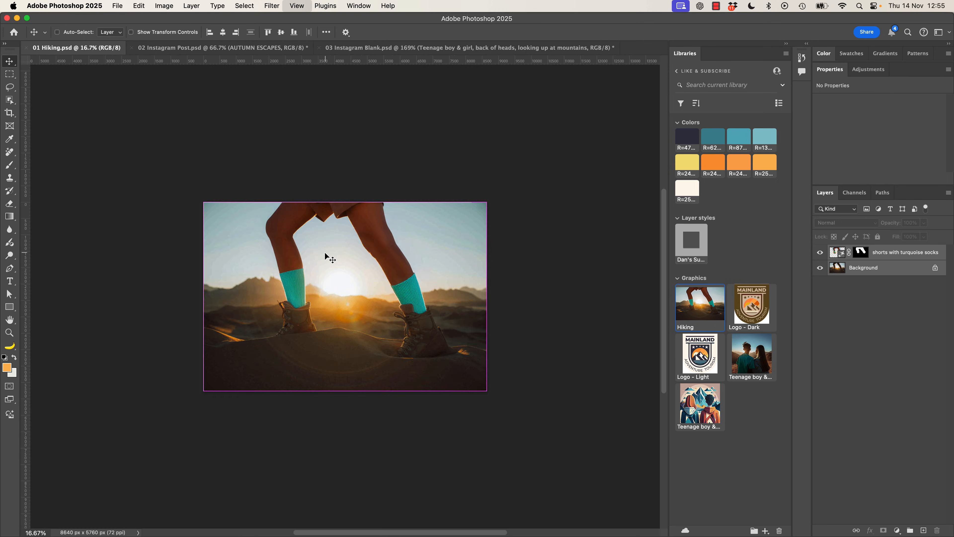
pyautogui.press('c')
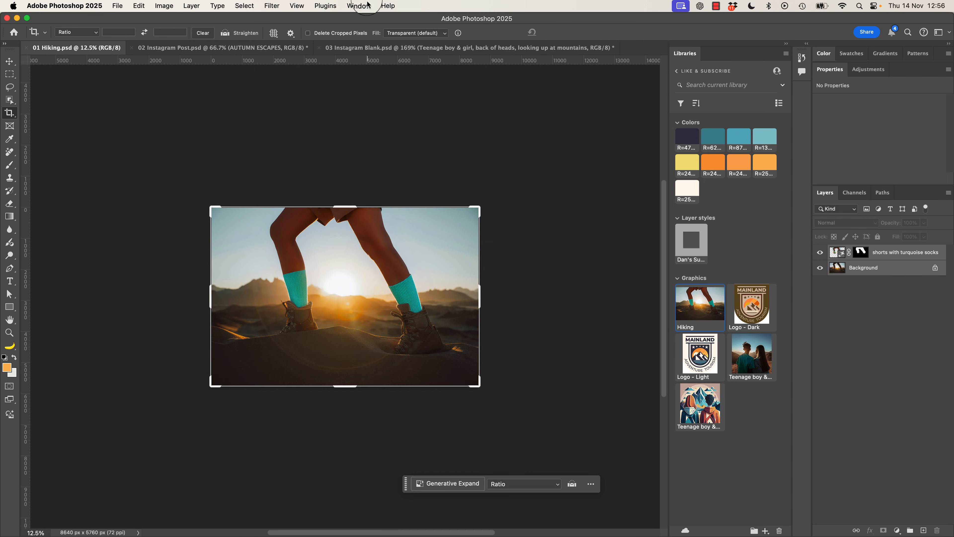
pyautogui.click(415, 33)
pyautogui.click(406, 49)
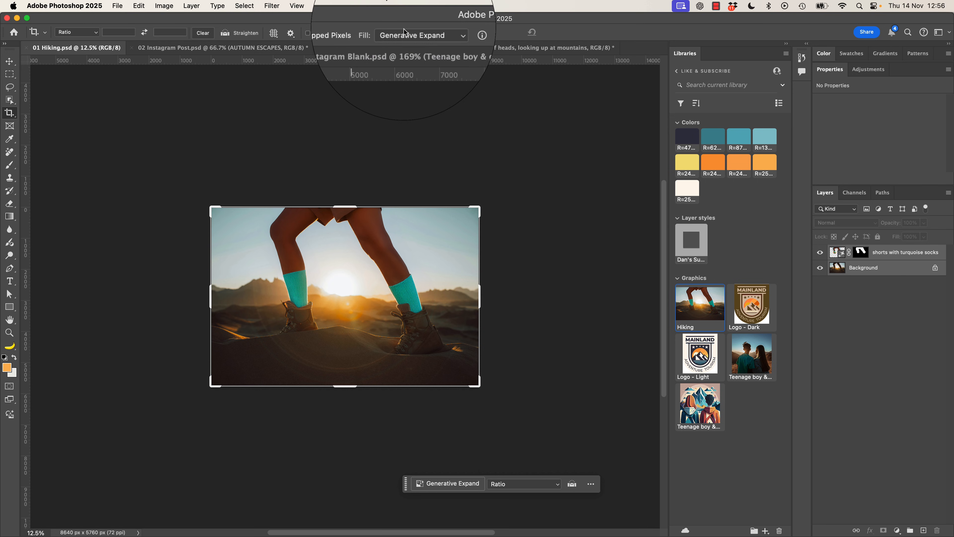
pyautogui.click(412, 34)
pyautogui.click(490, 21)
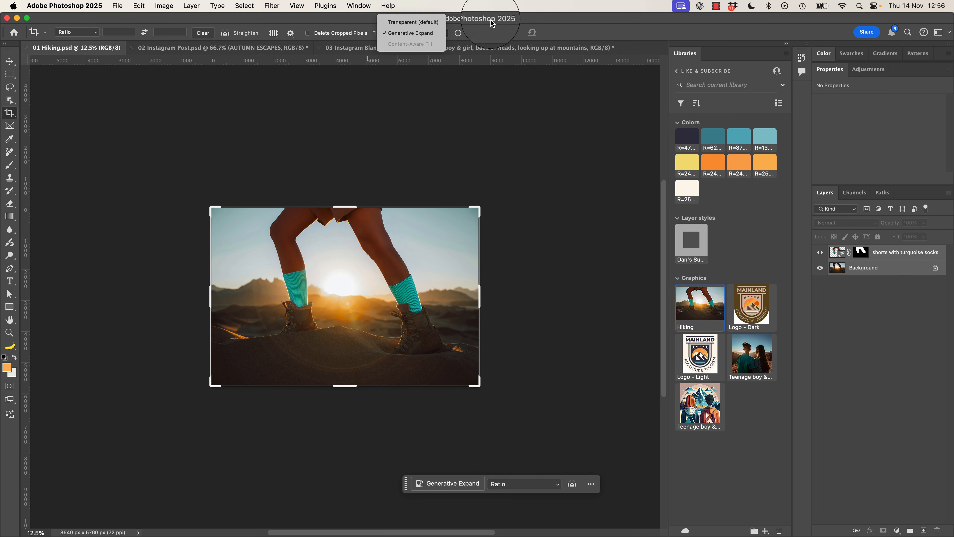
# Step: Generatively expand the hiking image's canvas to the right, to about 12980 px wide, and choose the third variation
pyautogui.moveTo(483, 298); pyautogui.dragTo(550, 307)
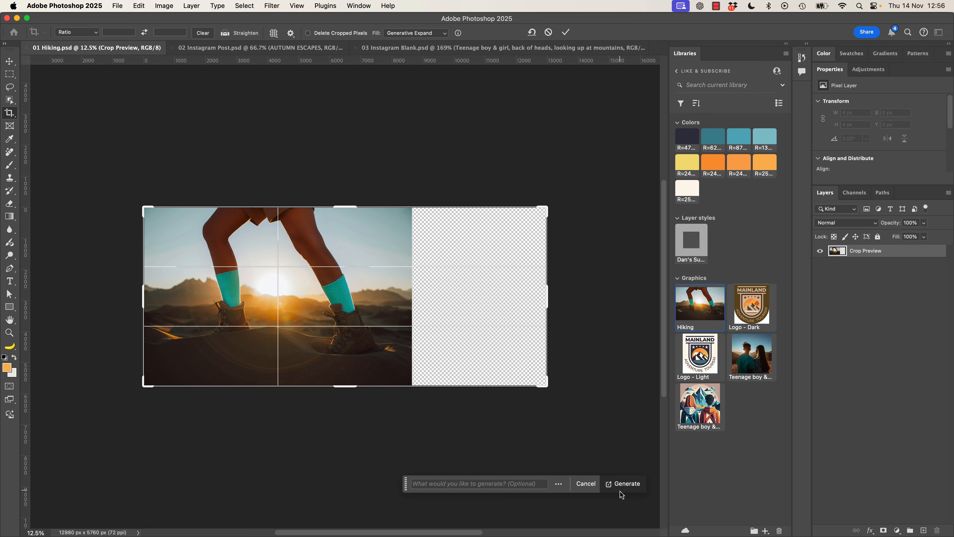
pyautogui.press('Return')
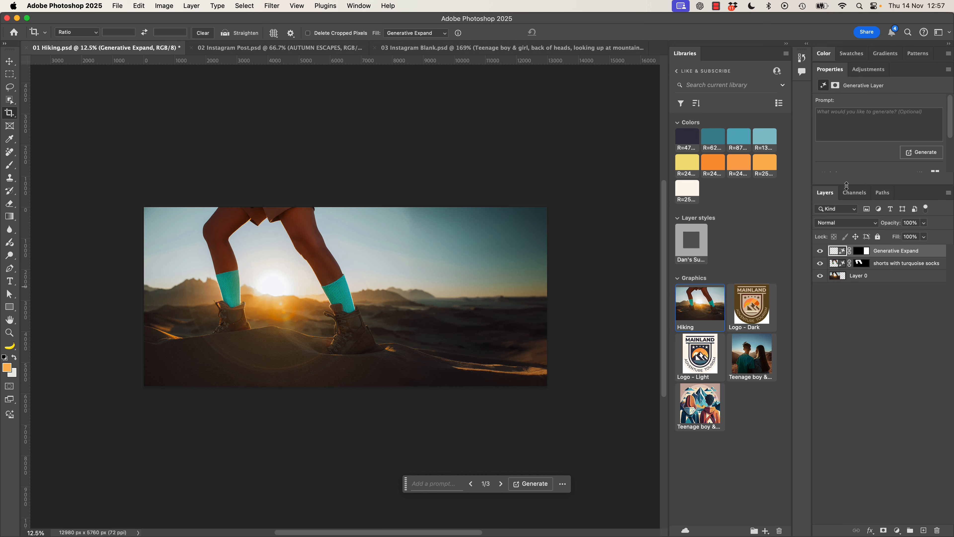
pyautogui.moveTo(846, 185); pyautogui.dragTo(847, 259)
pyautogui.click(924, 208)
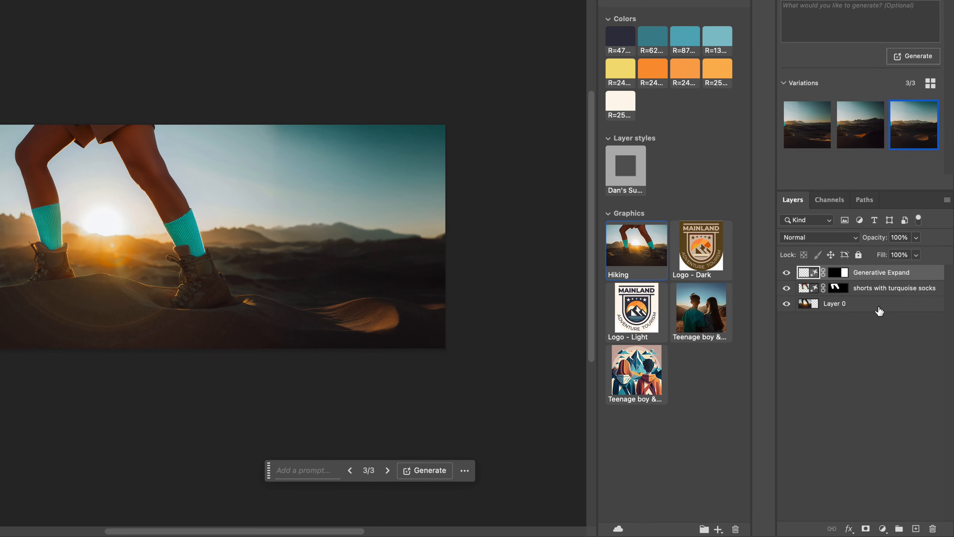
# Step: Select all three layers of the expanded hiking image and add them to the Like & Subscribe library as a graphic
pyautogui.keyDown('shift'); pyautogui.click(893, 352); pyautogui.keyUp('shift')
pyautogui.click(881, 274)
pyautogui.keyDown('shift'); pyautogui.click(873, 310); pyautogui.keyUp('shift')
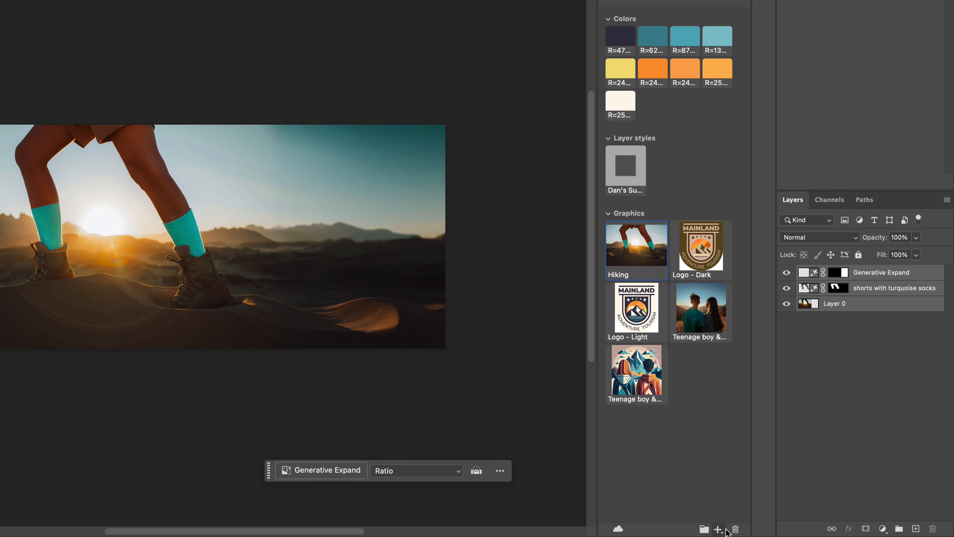
pyautogui.click(718, 528)
pyautogui.click(693, 499)
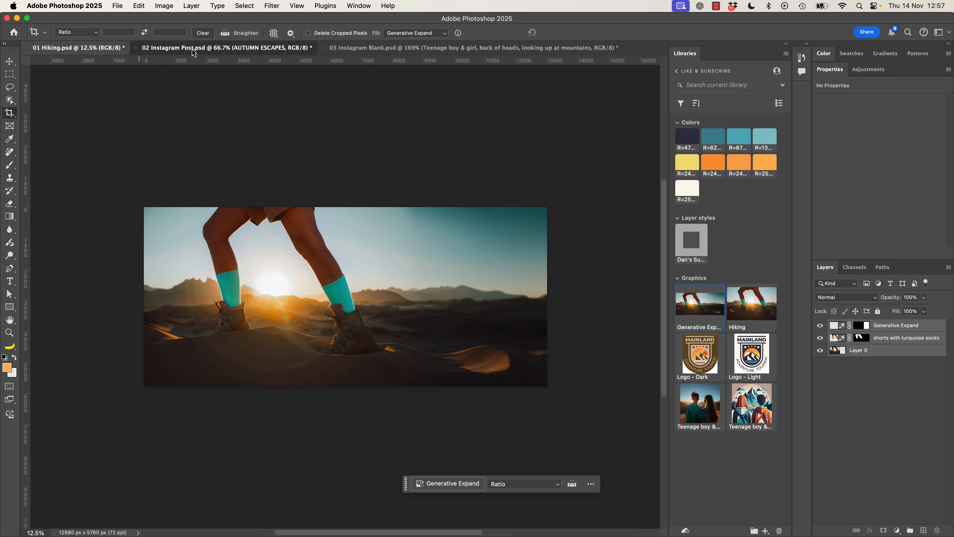
# Step: Place the Generative Expand graphic on the Instagram 01 copy artboard, scaled to about 2579 by 1145 px, and send it behind the other layers
pyautogui.click(194, 49)
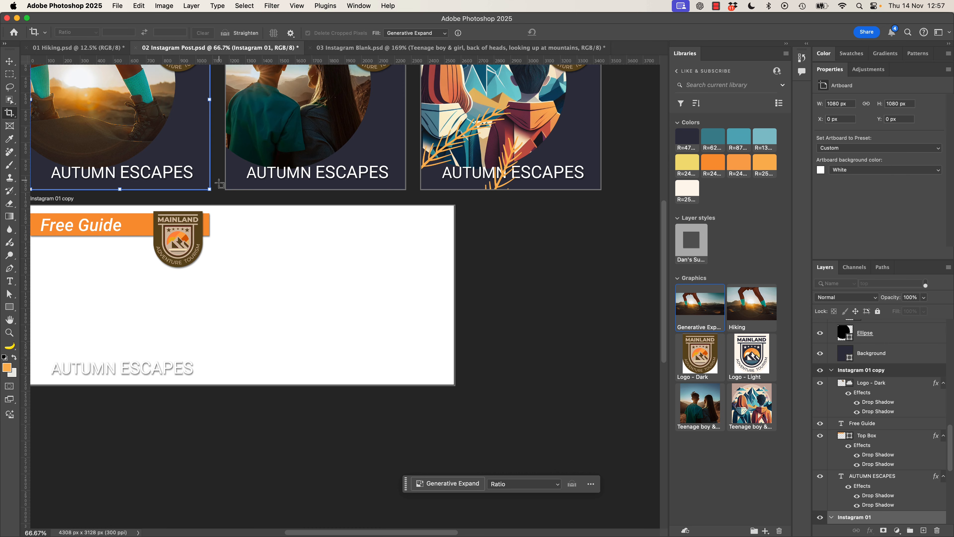
pyautogui.click(224, 292)
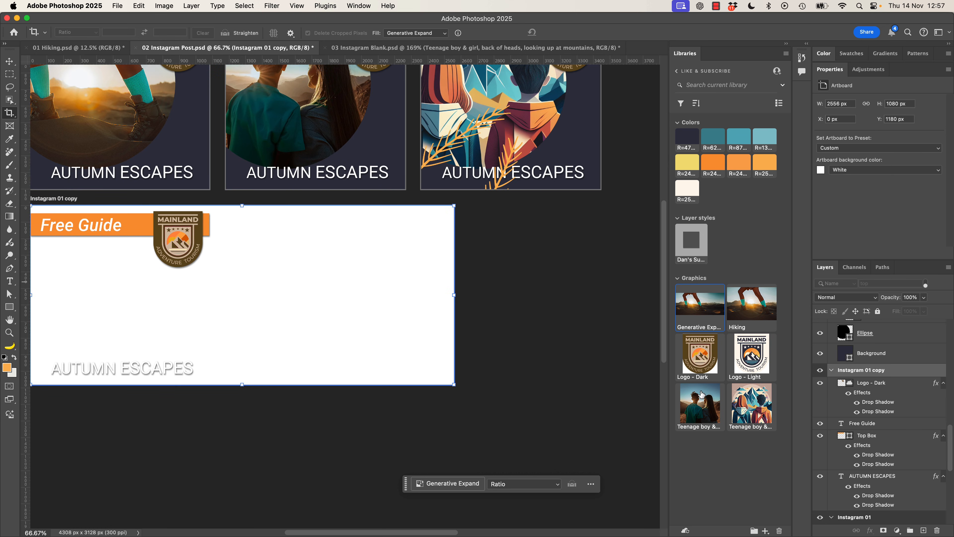
pyautogui.moveTo(696, 308); pyautogui.dragTo(351, 349)
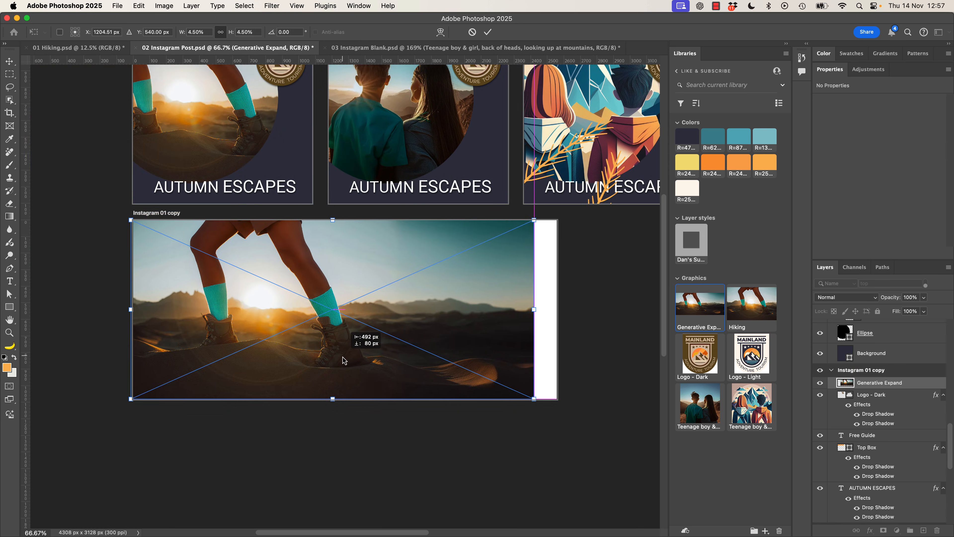
pyautogui.moveTo(535, 398); pyautogui.dragTo(560, 408)
pyautogui.press('Return')
pyautogui.press('c')
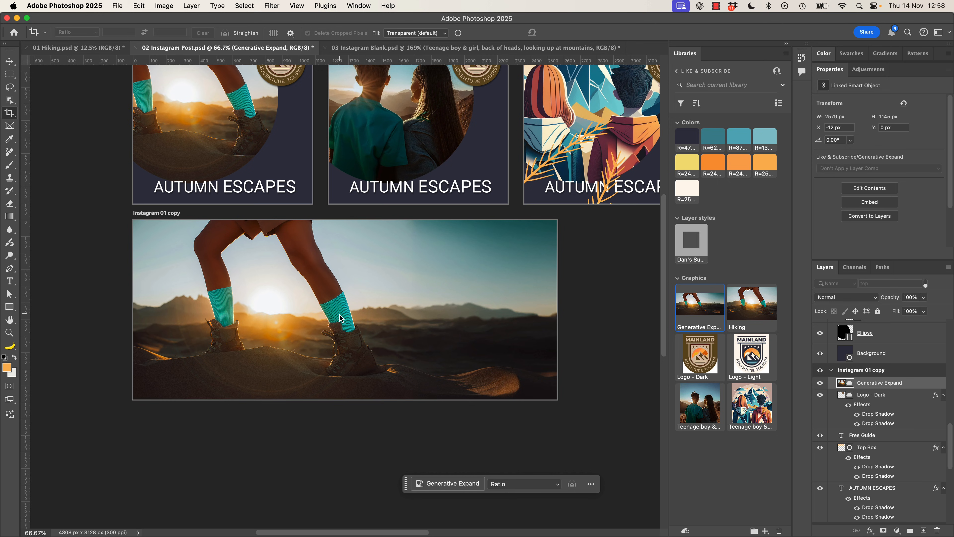
pyautogui.press('super+shift+bracketleft')
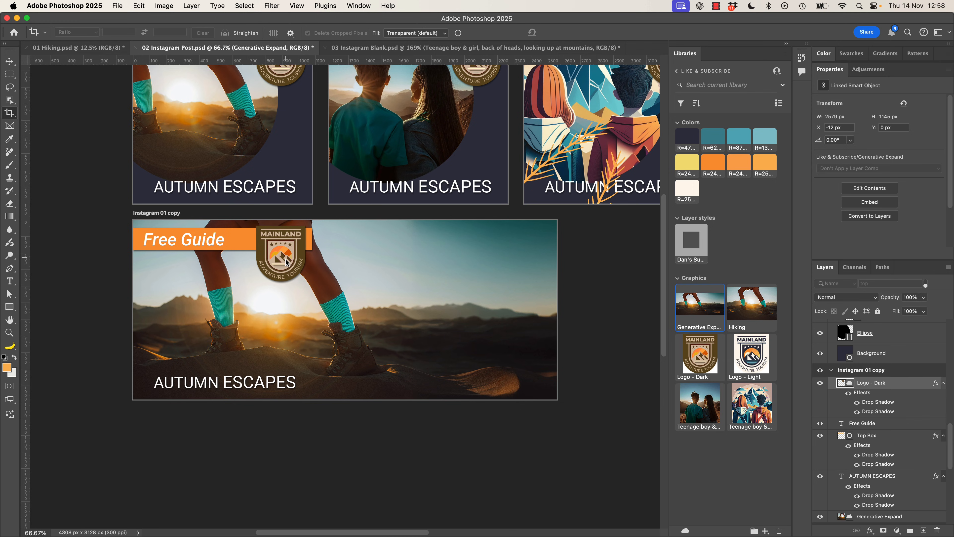
# Step: Move the dark logo to the wide artboard's upper-right corner and stretch the orange Top Box across the full artboard width
pyautogui.moveTo(275, 256); pyautogui.dragTo(521, 257)
pyautogui.click(299, 246)
pyautogui.press('super+t')
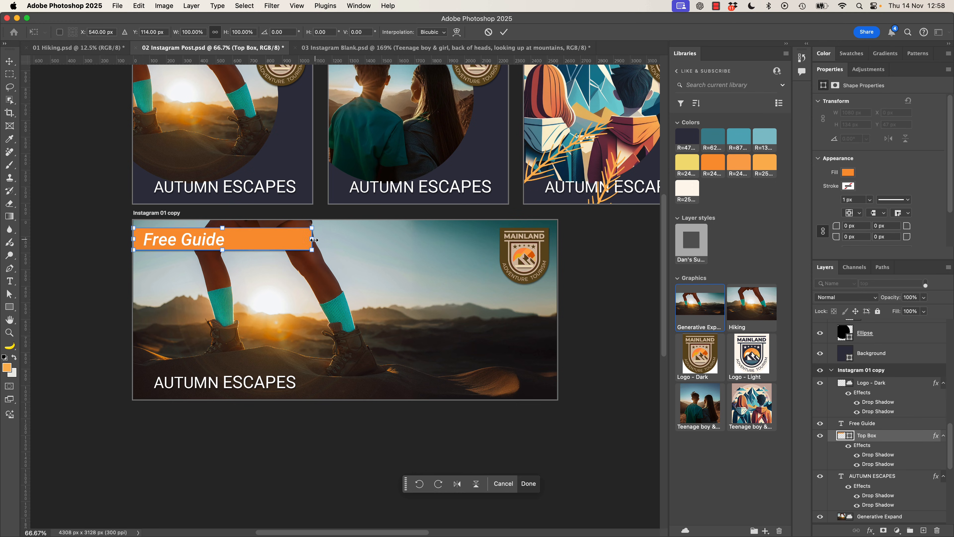
pyautogui.moveTo(312, 239); pyautogui.dragTo(557, 239)
pyautogui.press('Return')
pyautogui.press('v')
pyautogui.click(283, 439)
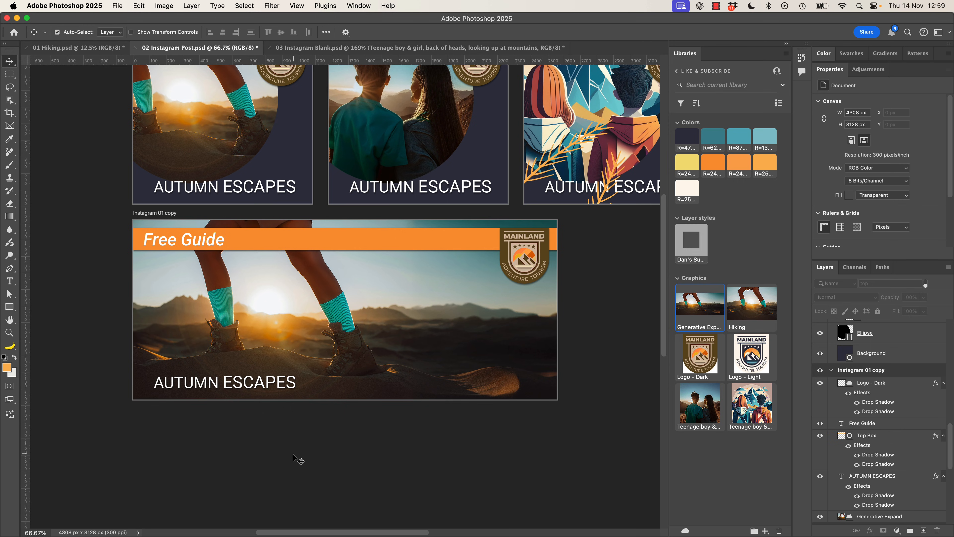
pyautogui.click(274, 329)
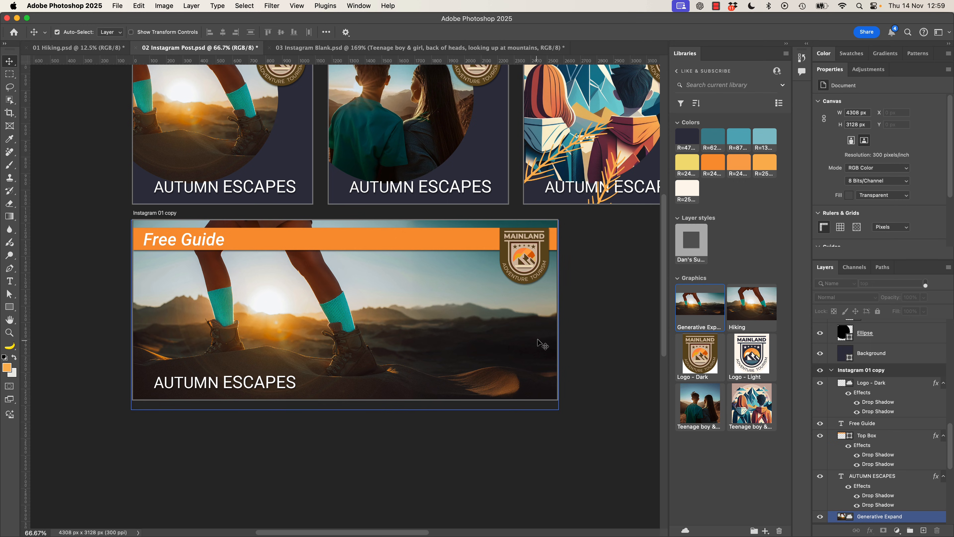
pyautogui.click(524, 262)
pyautogui.click(592, 297)
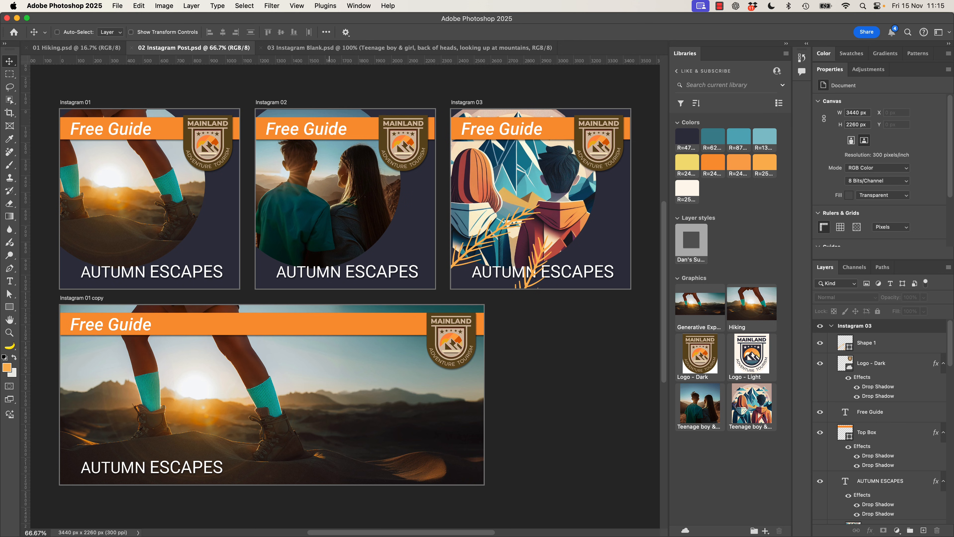
# Step: Switch to the 04 Magazine - Start document in InDesign and open the Like & Subscribe library
pyautogui.press('super+Tab')
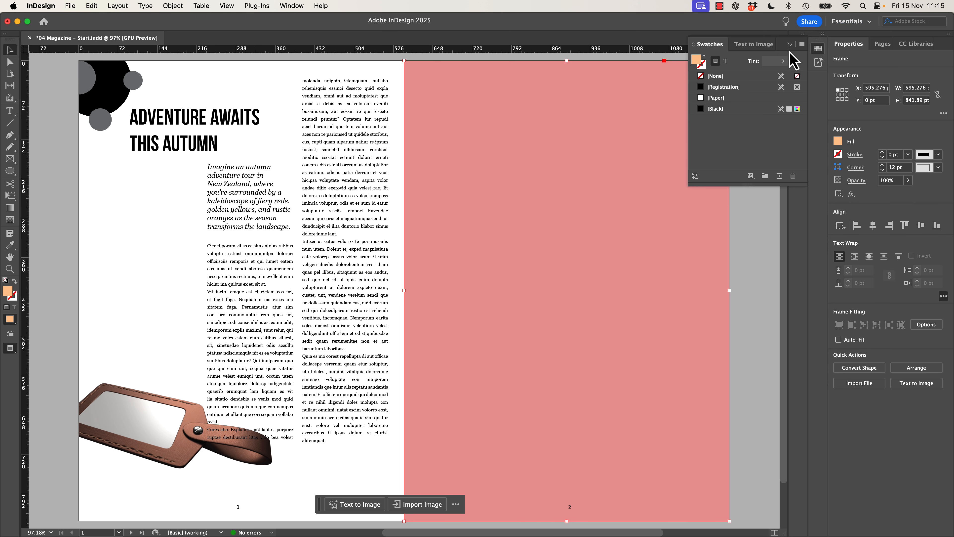
pyautogui.click(818, 48)
pyautogui.click(291, 6)
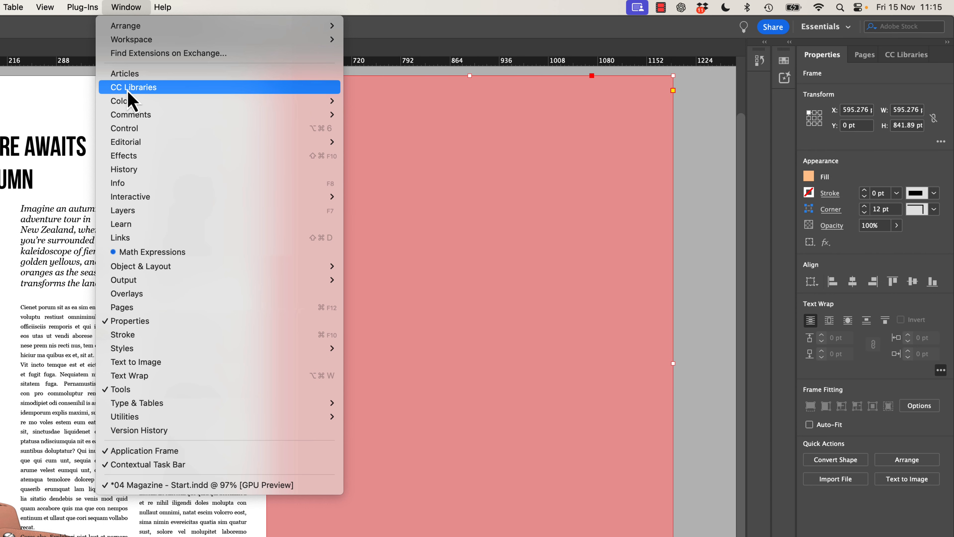
pyautogui.click(905, 63)
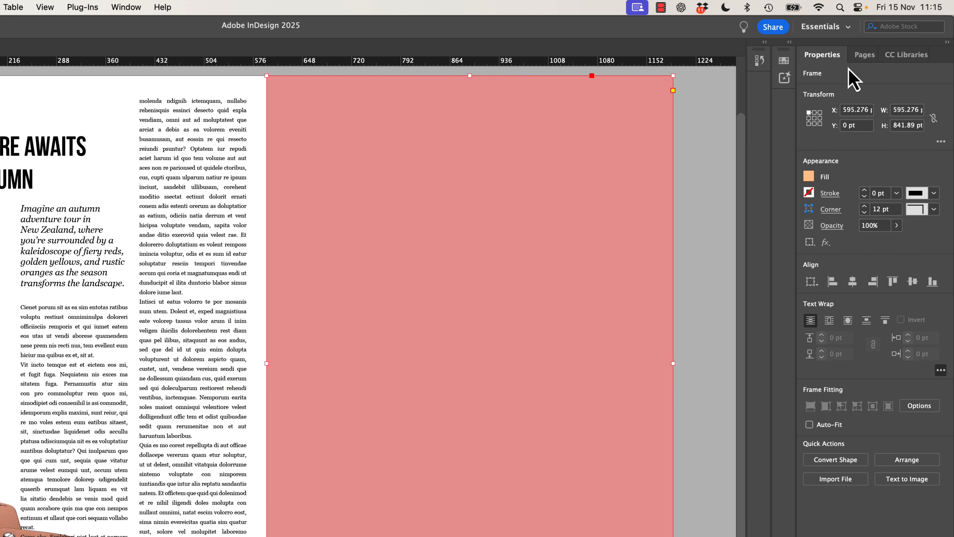
pyautogui.click(901, 56)
pyautogui.click(808, 85)
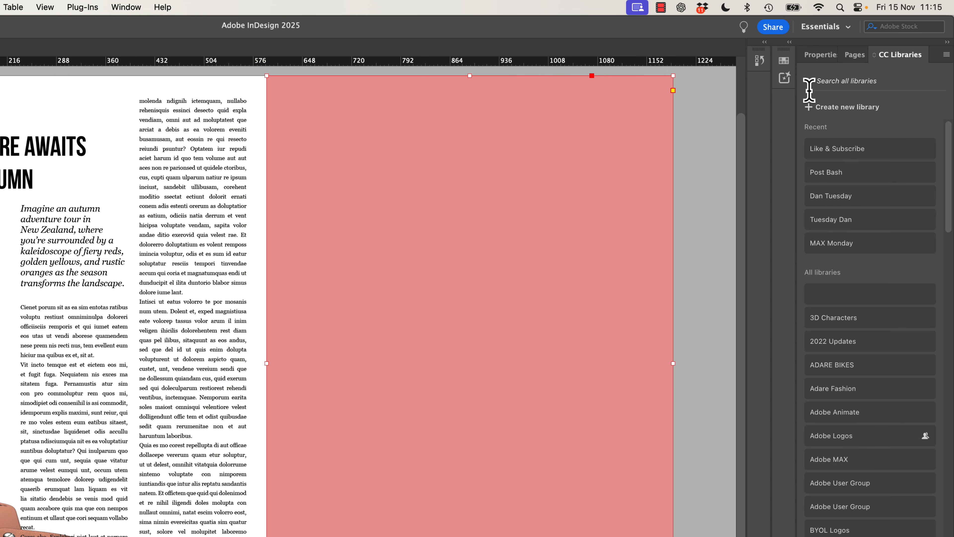
pyautogui.click(862, 151)
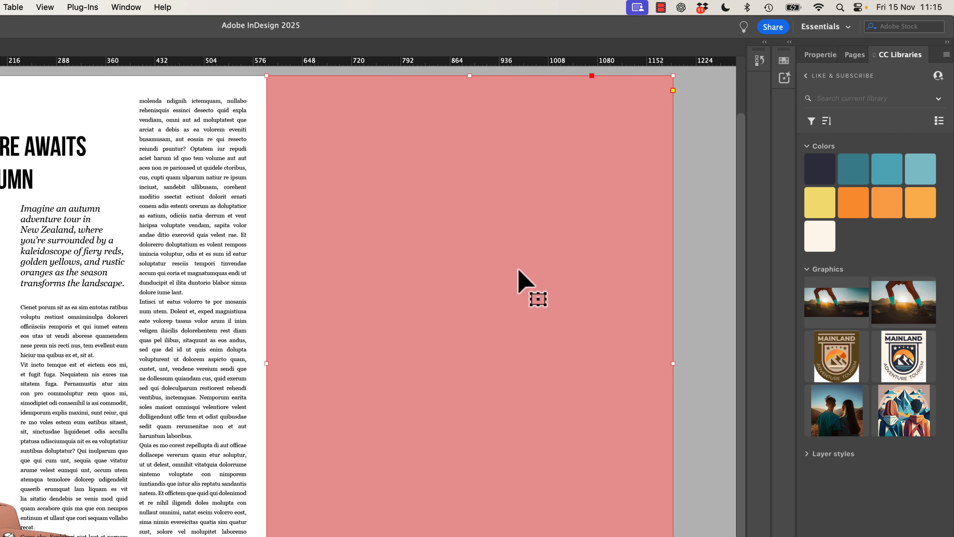
# Step: Place the Hiking library graphic into the large pink frame on page 2
pyautogui.moveTo(922, 314); pyautogui.dragTo(547, 325)
pyautogui.click(450, 221)
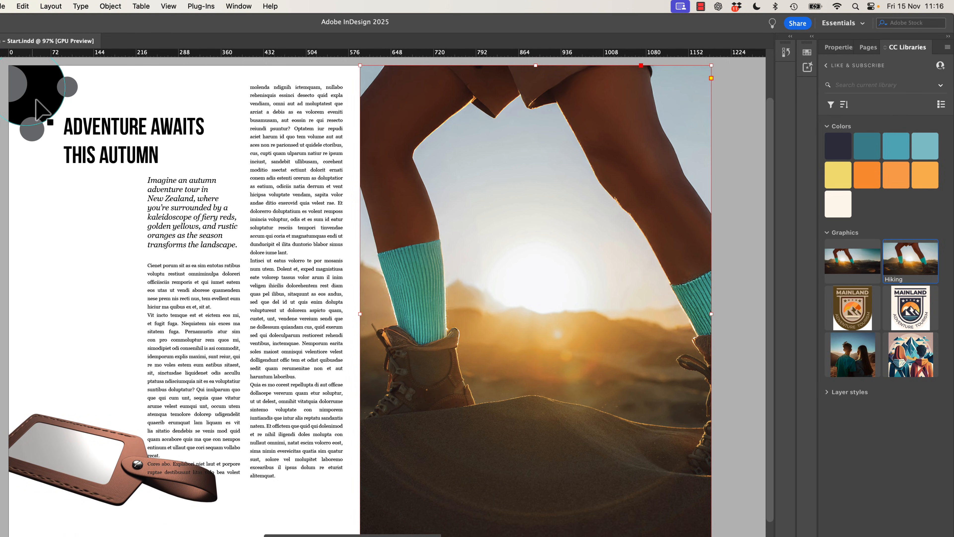
# Step: Apply the library's three teal colors in turn to the large circle in page 1's corner, ending with R=131 G=194 B=203
pyautogui.click(46, 101)
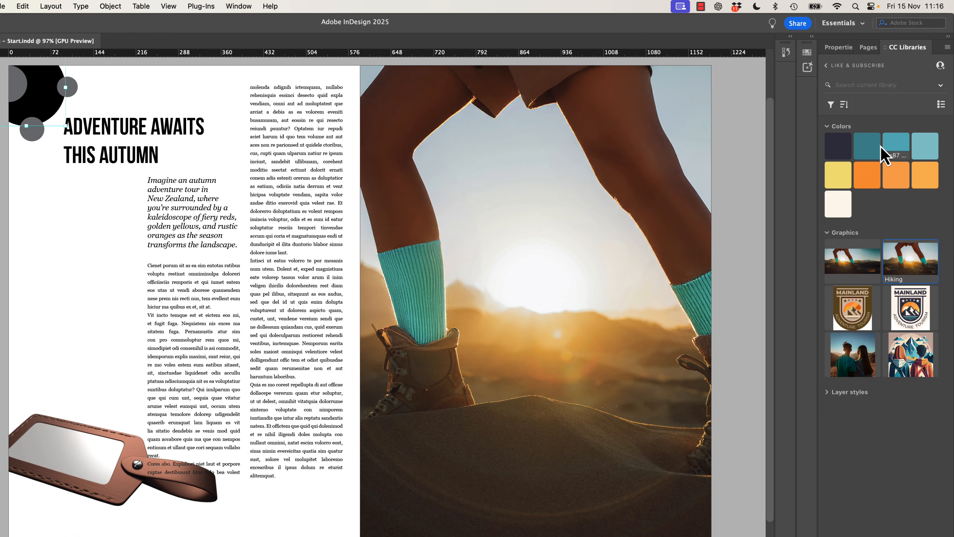
pyautogui.click(868, 147)
pyautogui.click(896, 146)
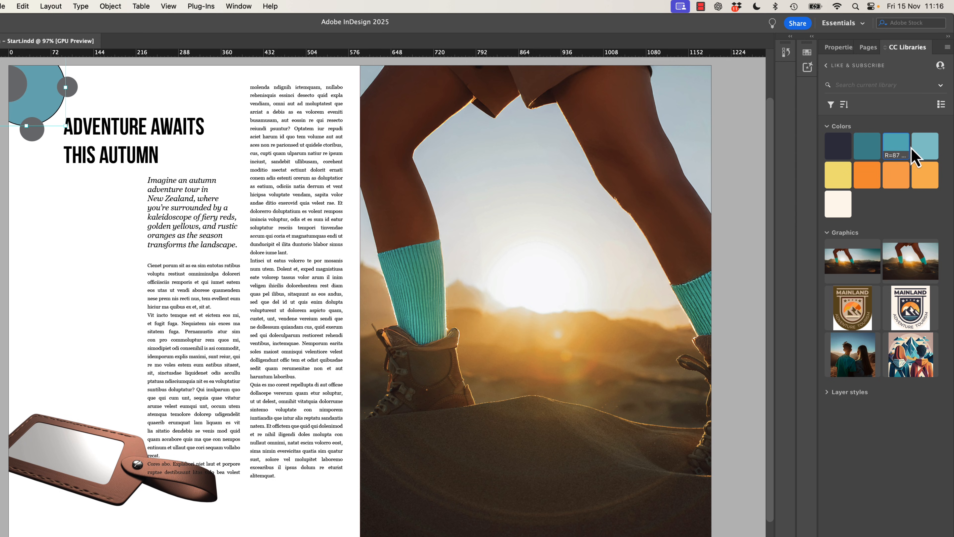
pyautogui.click(925, 147)
# Step: Show the document's color swatches to check which library colors have been added
pyautogui.click(248, 7)
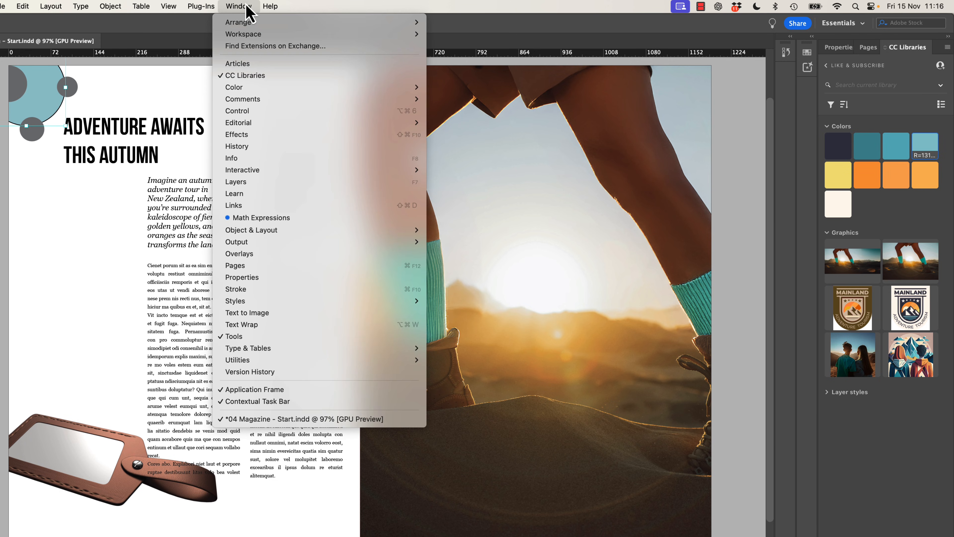
pyautogui.click(247, 6)
pyautogui.click(247, 6)
pyautogui.moveTo(272, 88)
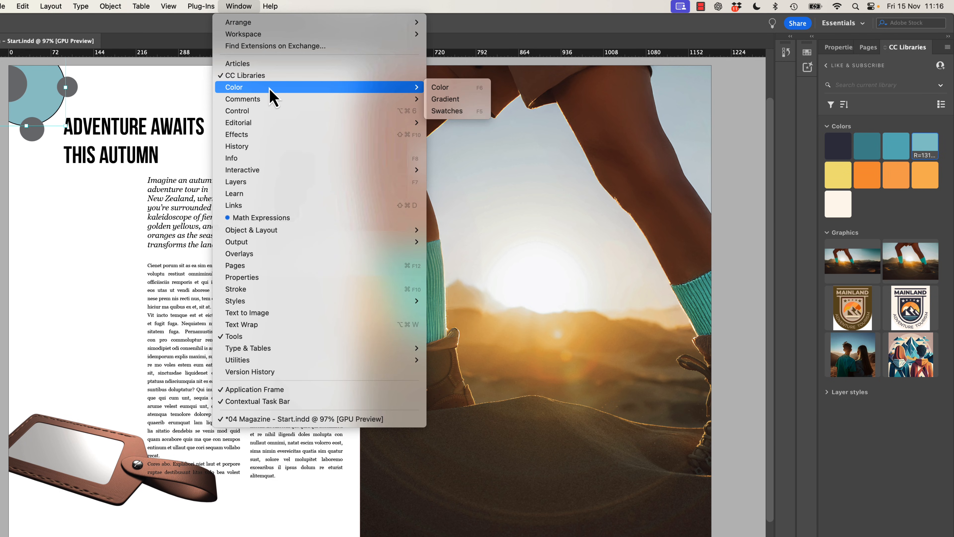
pyautogui.click(456, 111)
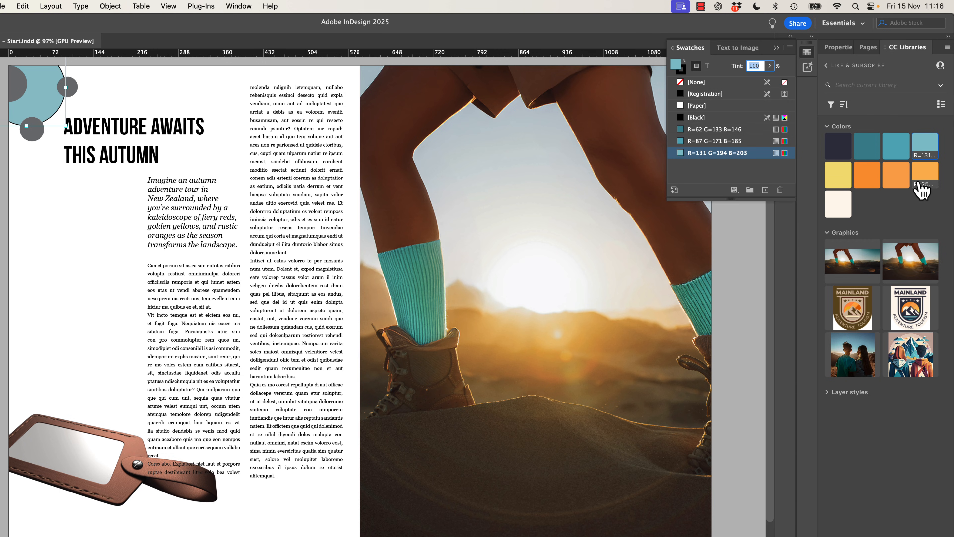
# Step: Apply the library's three oranges, then yellow R=240 G=221 B=118 and cream R=255 G=247 B=236, to the large corner circle
pyautogui.click(871, 177)
pyautogui.click(896, 176)
pyautogui.click(925, 178)
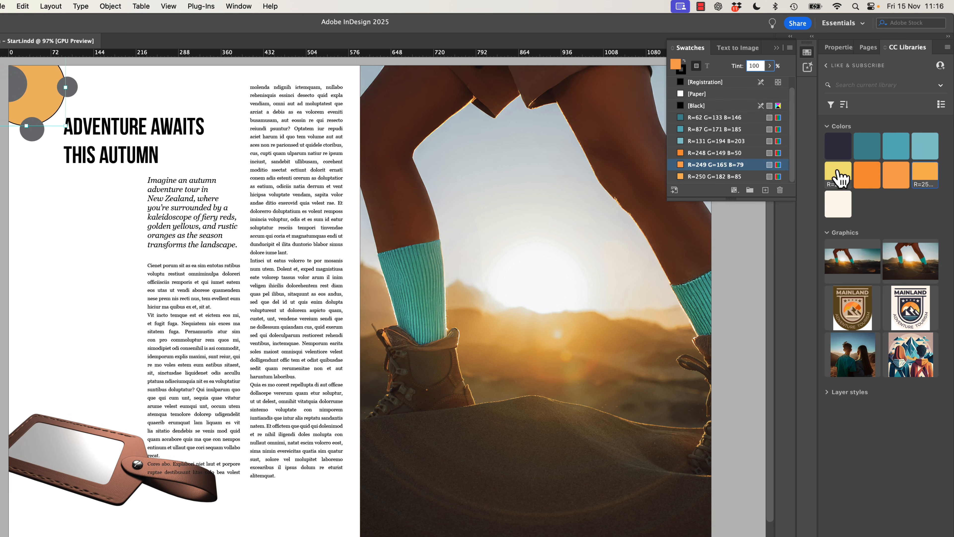
pyautogui.click(841, 177)
pyautogui.click(846, 210)
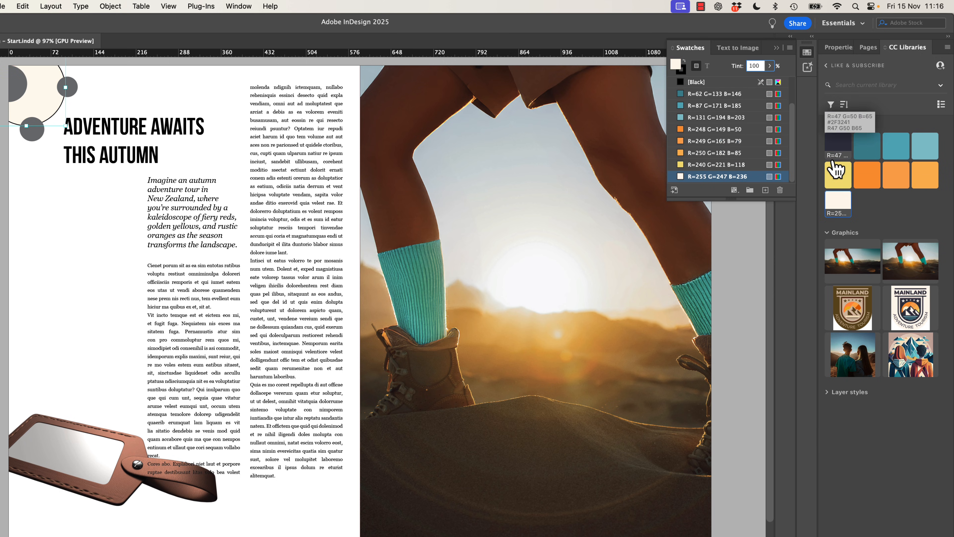
# Step: Apply the library's navy R=47 G=50 B=65, three teals and orange R=248 G=149 B=50 in turn to the large corner circle
pyautogui.click(850, 156)
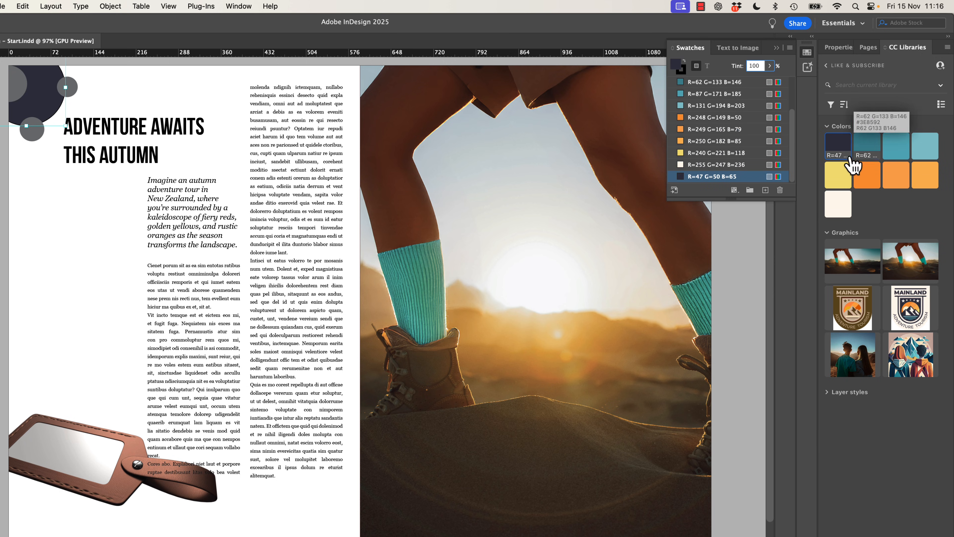
pyautogui.click(879, 152)
pyautogui.click(896, 148)
pyautogui.click(925, 150)
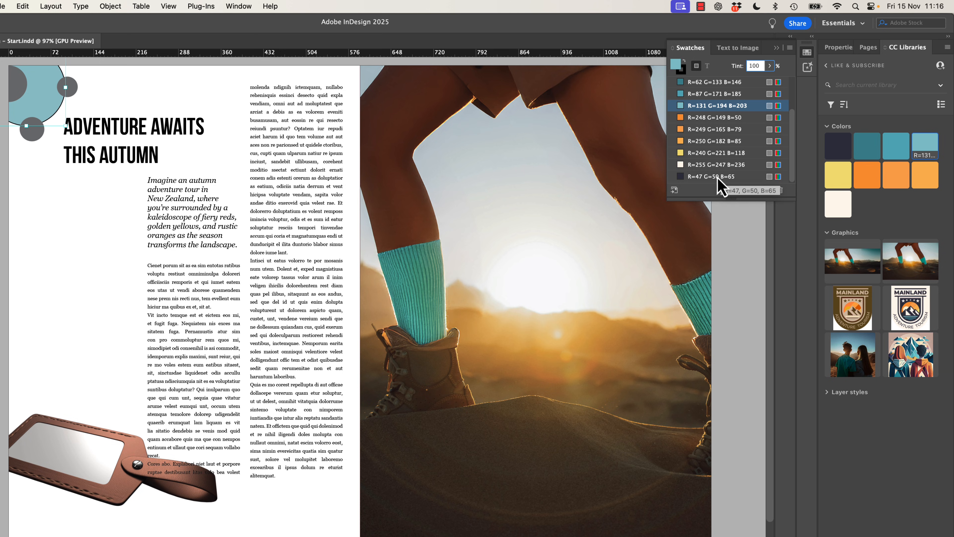
pyautogui.click(867, 174)
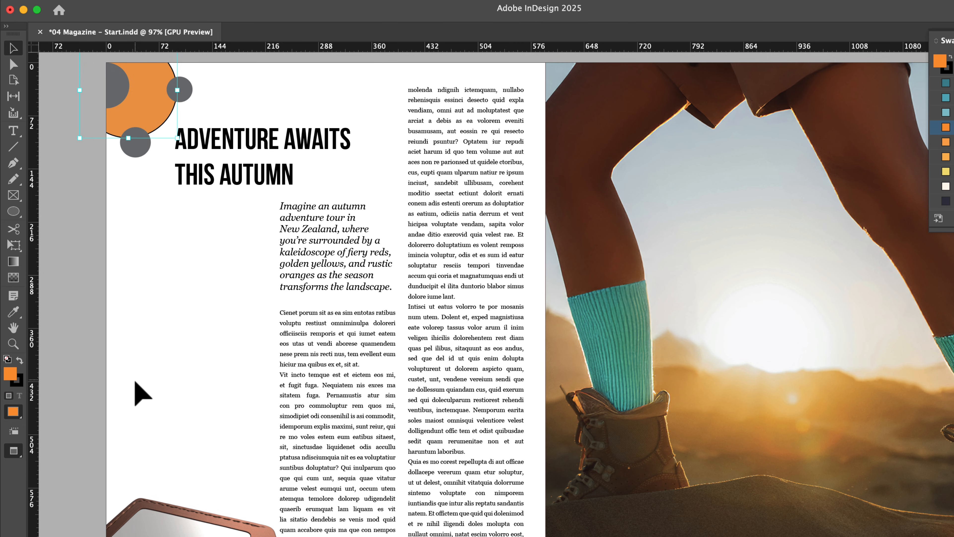
# Step: Remove the black stroke from the large orange circle in page 1's corner
pyautogui.press('x')
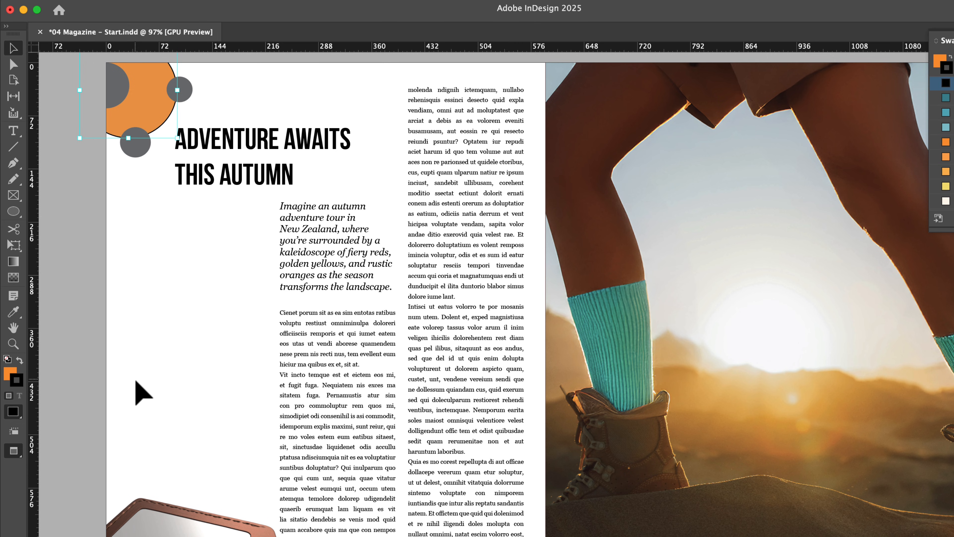
pyautogui.press('x')
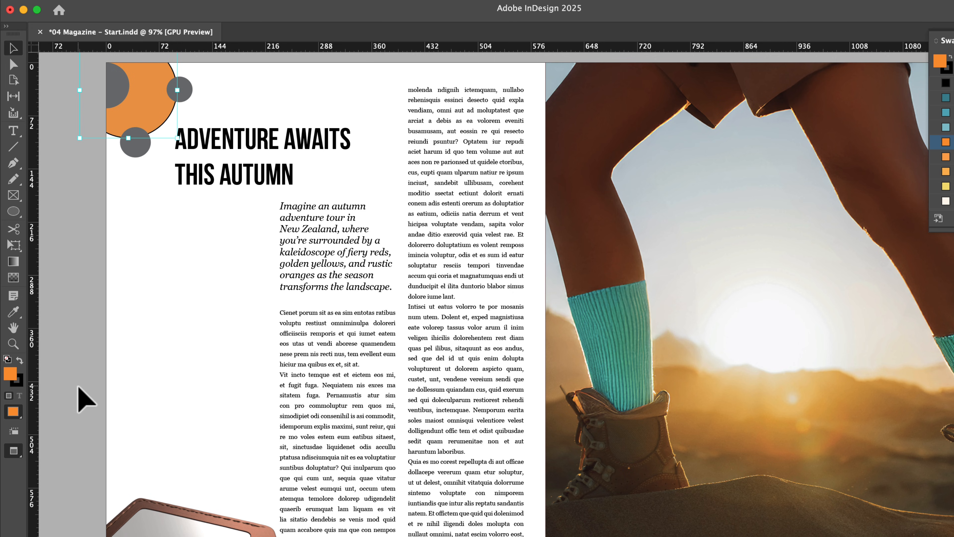
pyautogui.press('x')
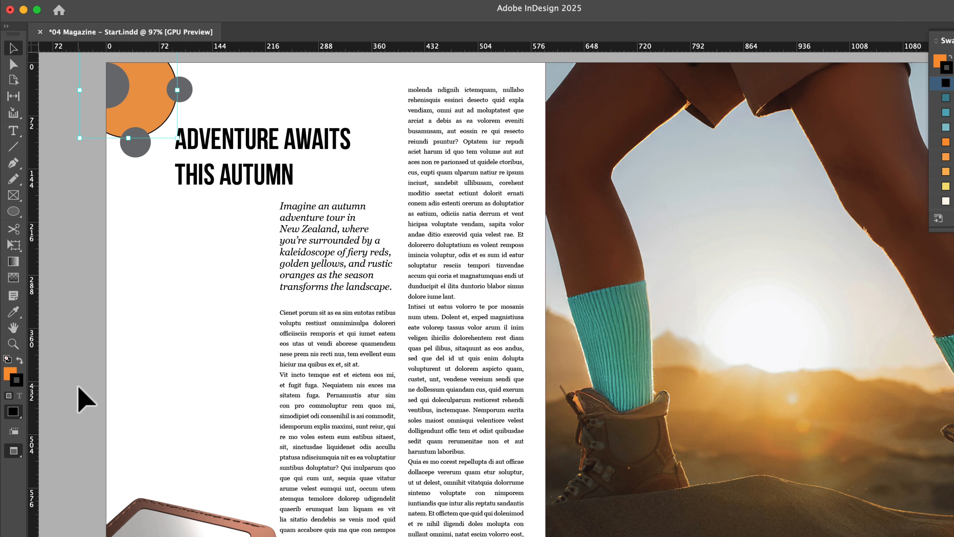
pyautogui.press('/')
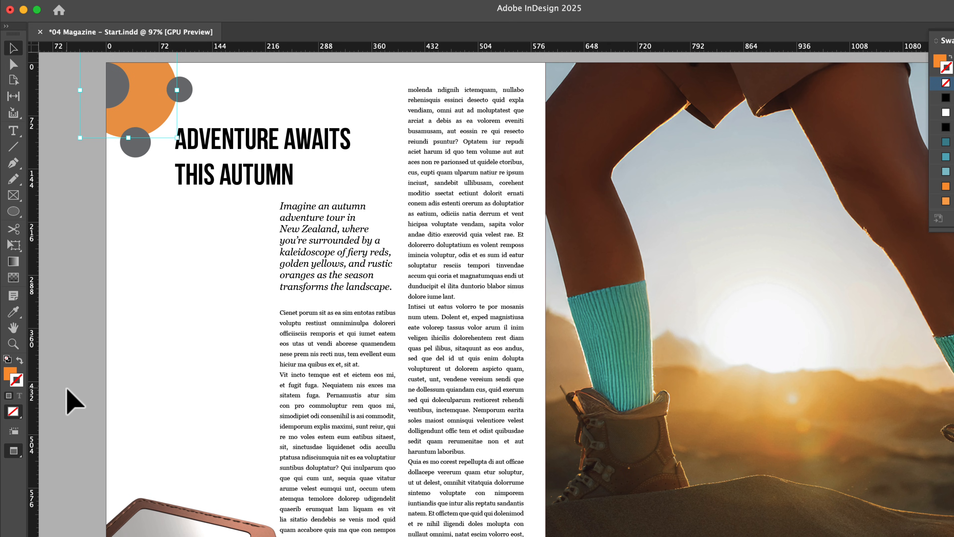
pyautogui.press('x')
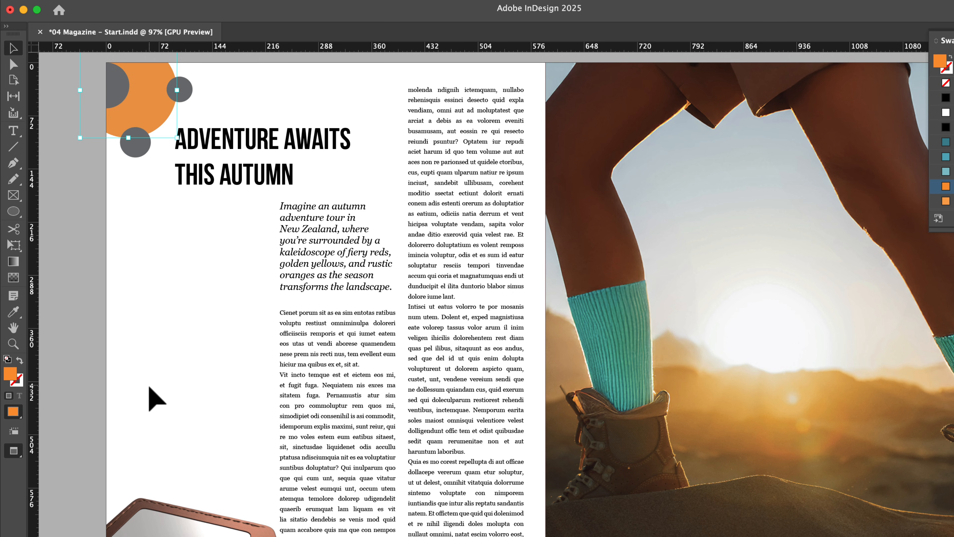
pyautogui.press('/')
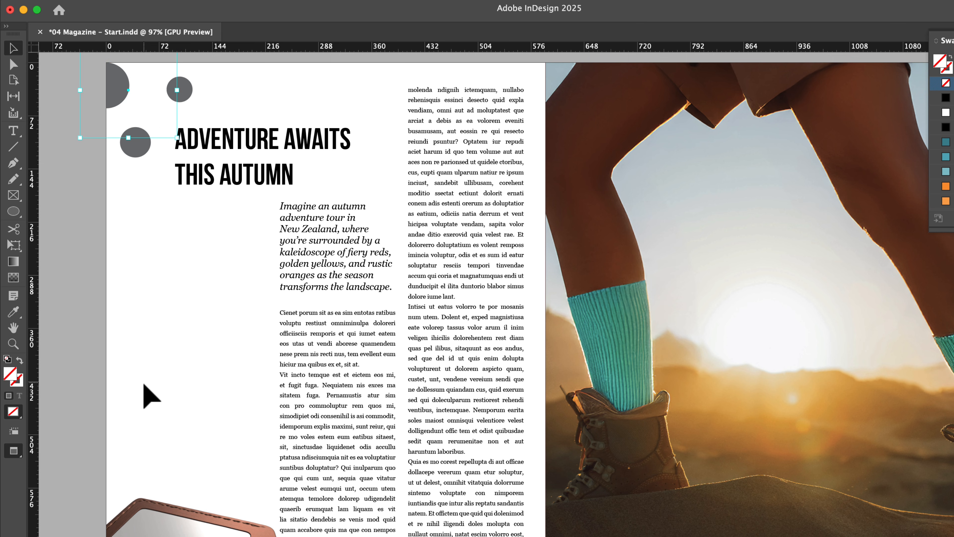
pyautogui.press('super+z')
# Step: Fill the three small gray circles with the library teals: corner R=62 G=133 B=146, side R=87 G=171 B=185, lower R=131 G=194 B=203
pyautogui.click(184, 87)
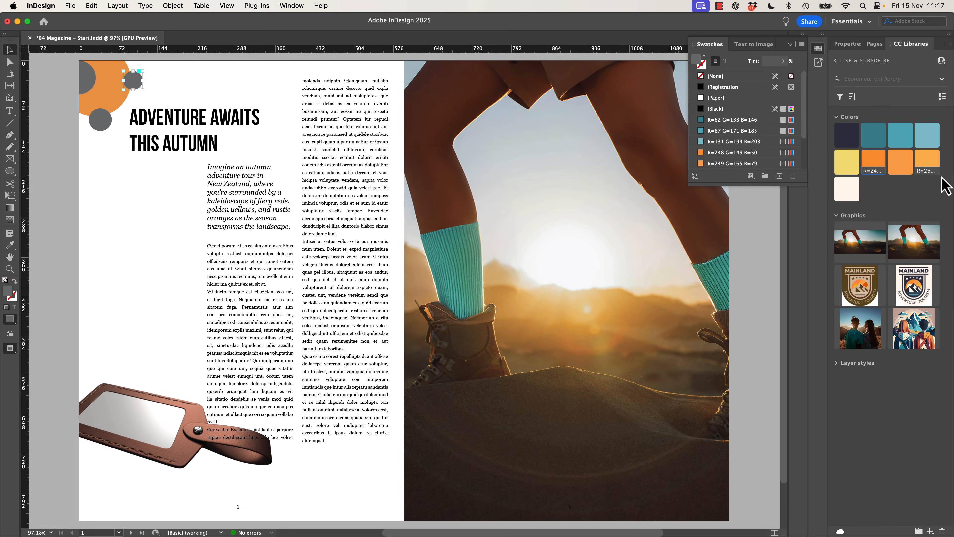
pyautogui.click(900, 135)
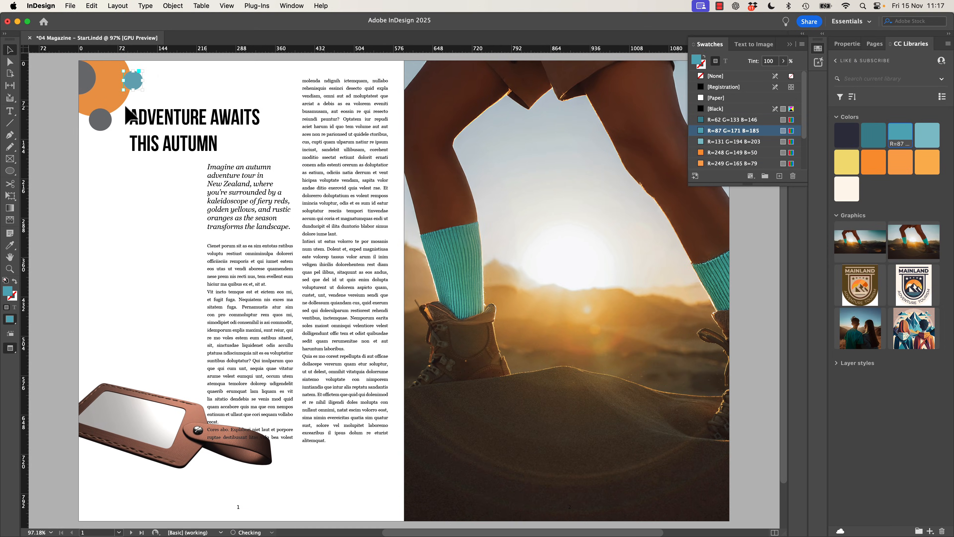
pyautogui.click(100, 119)
pyautogui.click(927, 135)
pyautogui.press('shift+super+a')
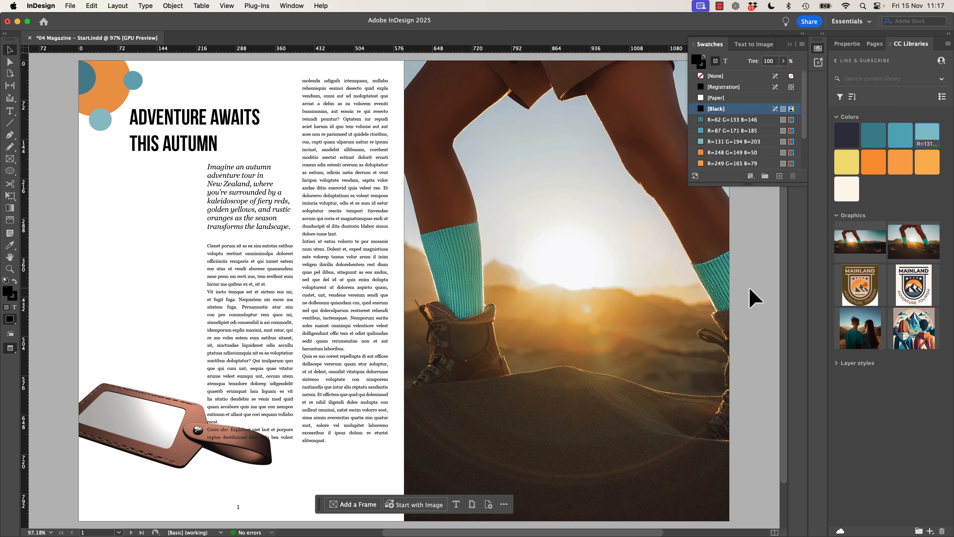
pyautogui.click(818, 49)
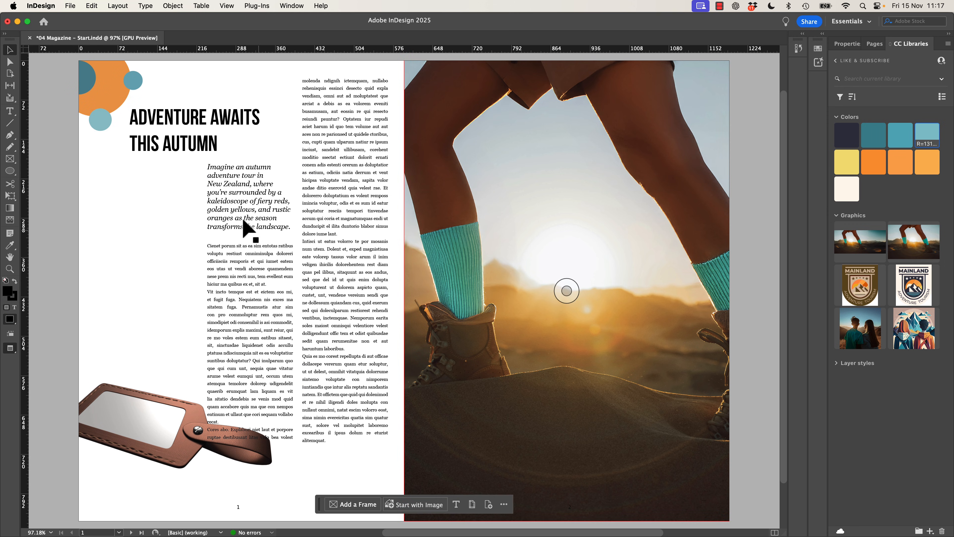
# Step: Add the "Adventure Awaits This Autumn" heading's Sub Heading character style to the LIKE & SUBSCRIBE library
pyautogui.click(162, 136)
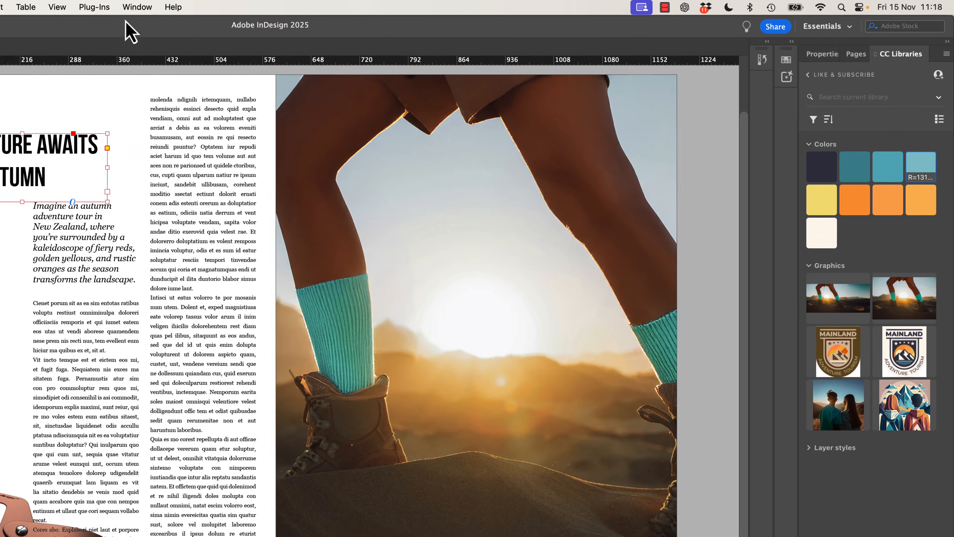
pyautogui.click(291, 6)
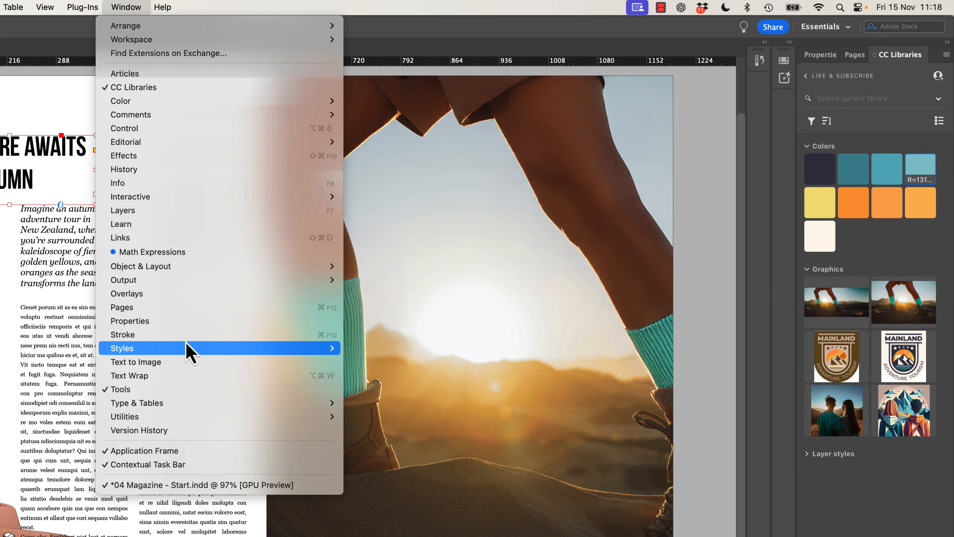
pyautogui.moveTo(175, 350)
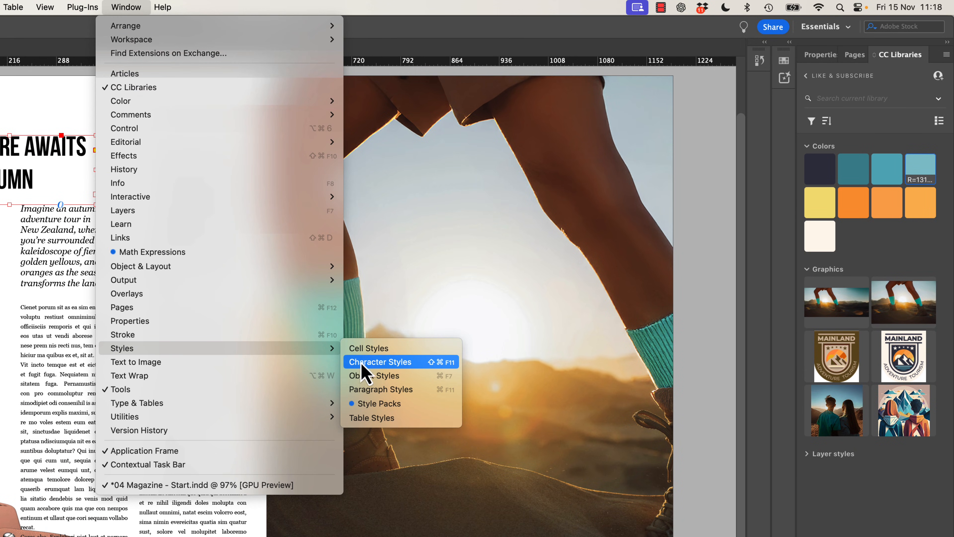
pyautogui.click(371, 363)
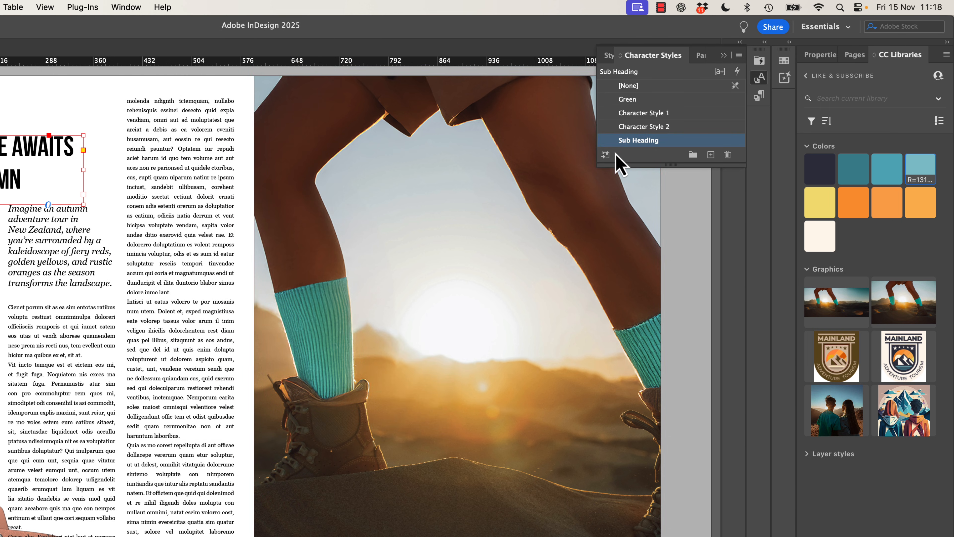
pyautogui.click(606, 156)
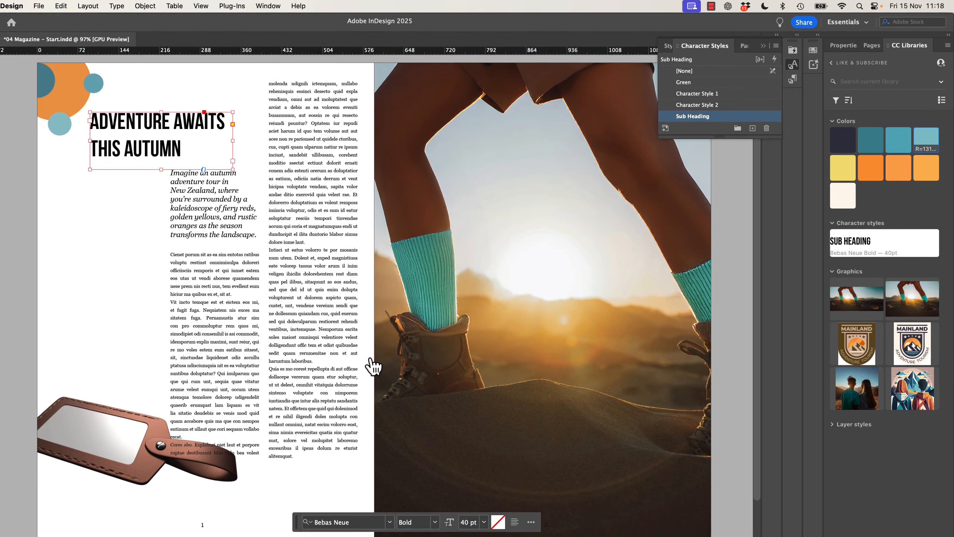
# Step: Switch to Photoshop and filter the layers of 02 Instagram Post.psd by the name "aut"
pyautogui.press('super+Tab')
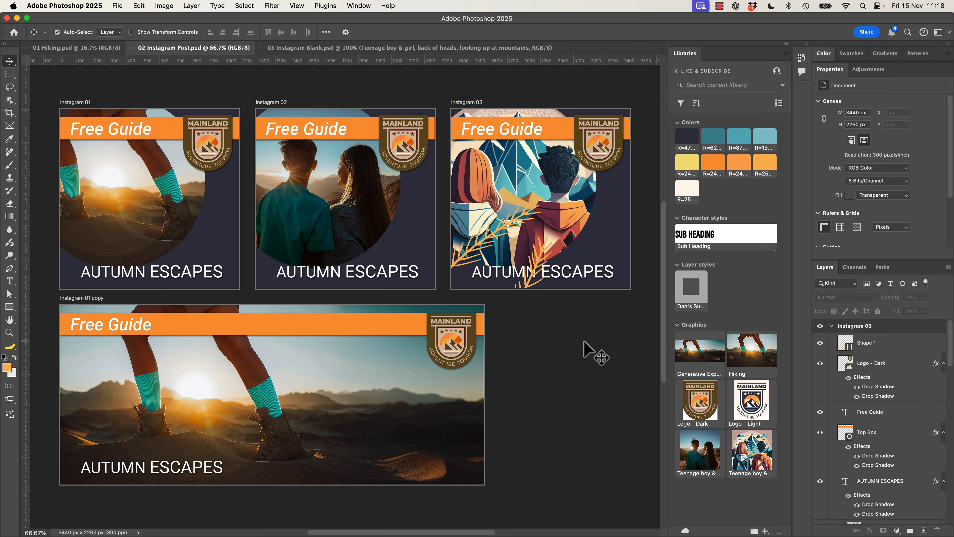
pyautogui.click(503, 270)
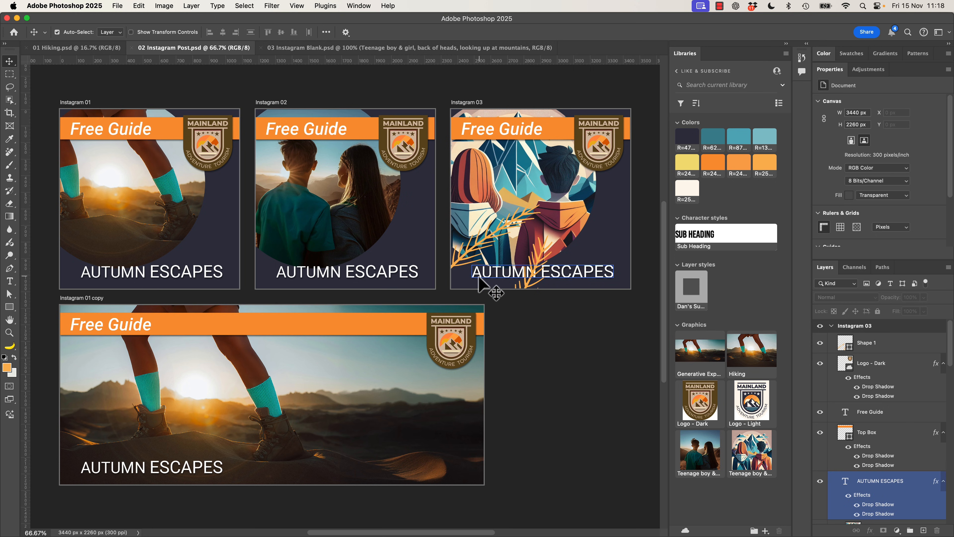
pyautogui.click(558, 437)
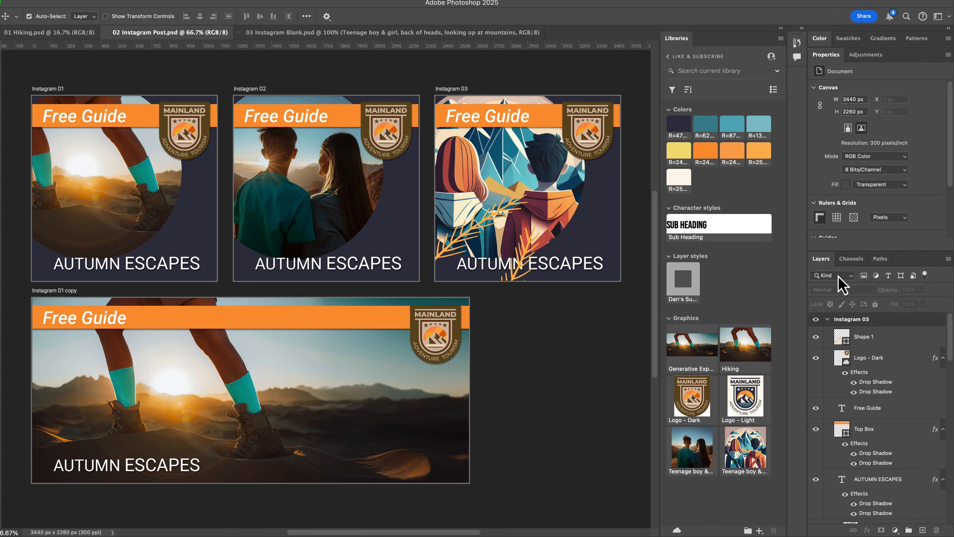
pyautogui.click(924, 275)
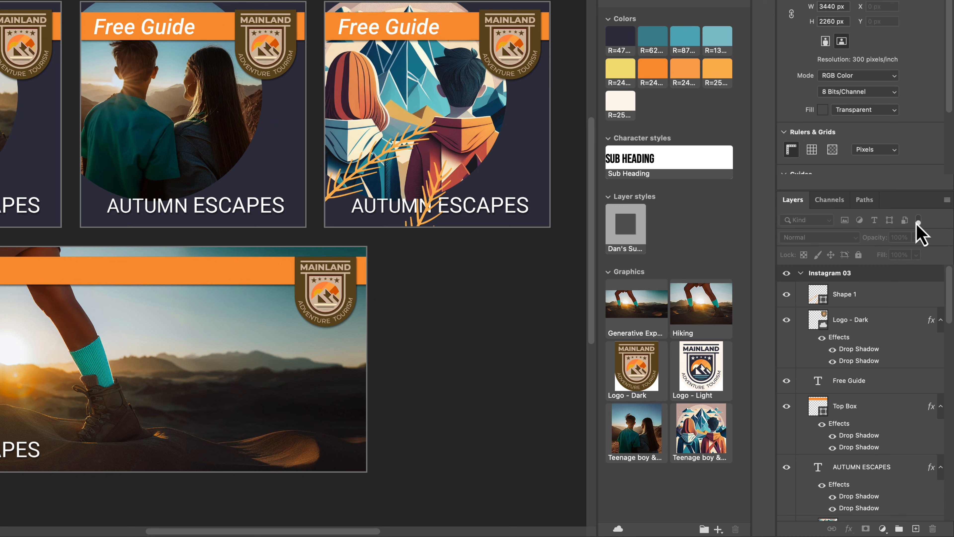
pyautogui.click(918, 221)
pyautogui.click(807, 220)
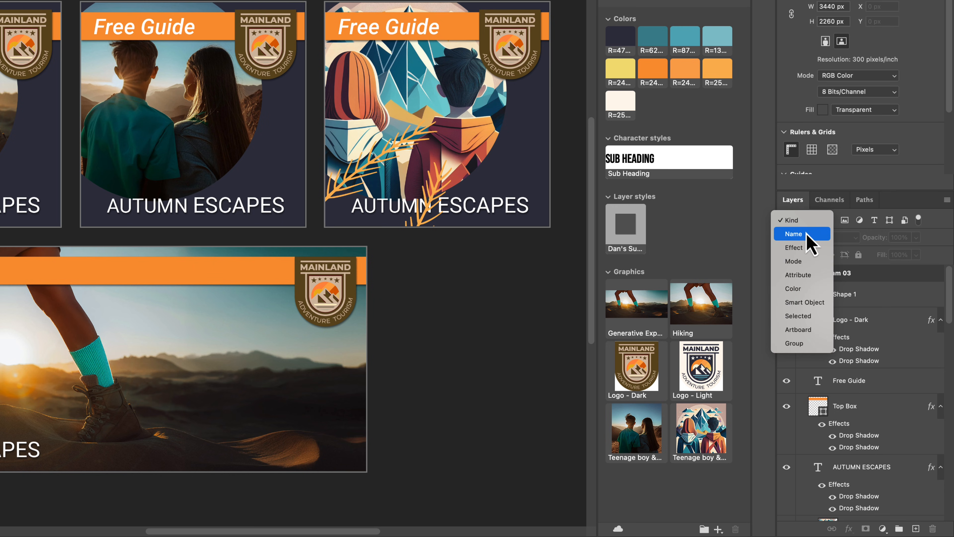
pyautogui.click(806, 233)
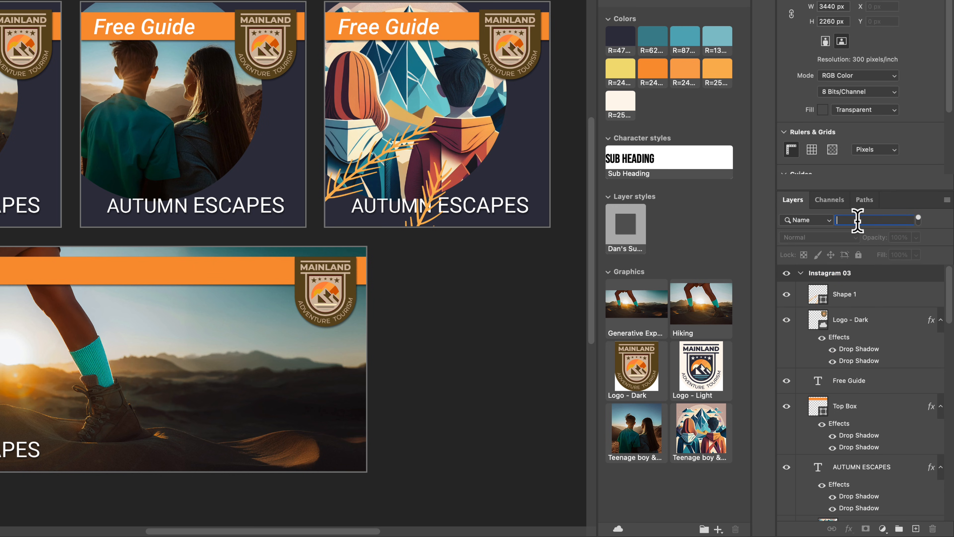
pyautogui.write('aut')
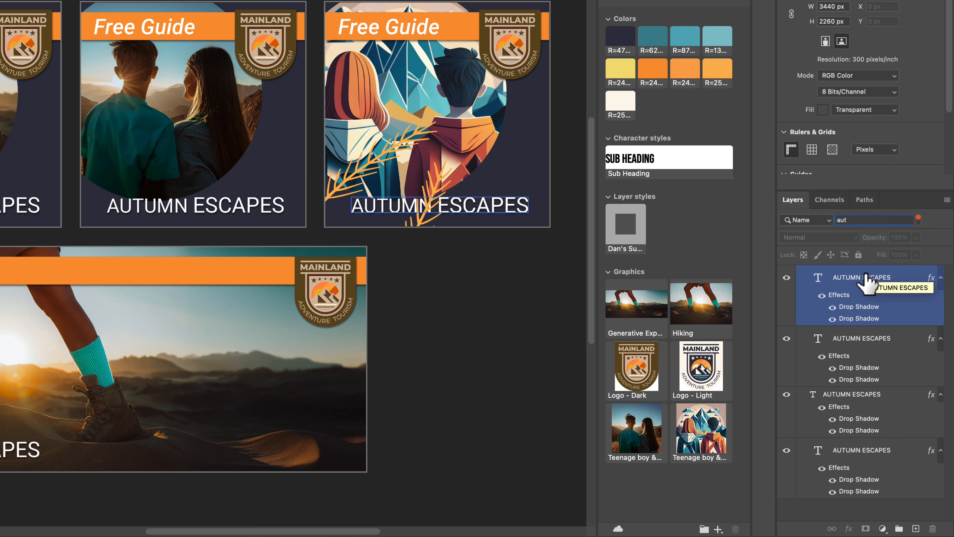
# Step: Apply the library's Sub Heading character style to all four AUTUMN ESCAPES text layers and turn off the layer filter
pyautogui.click(876, 281)
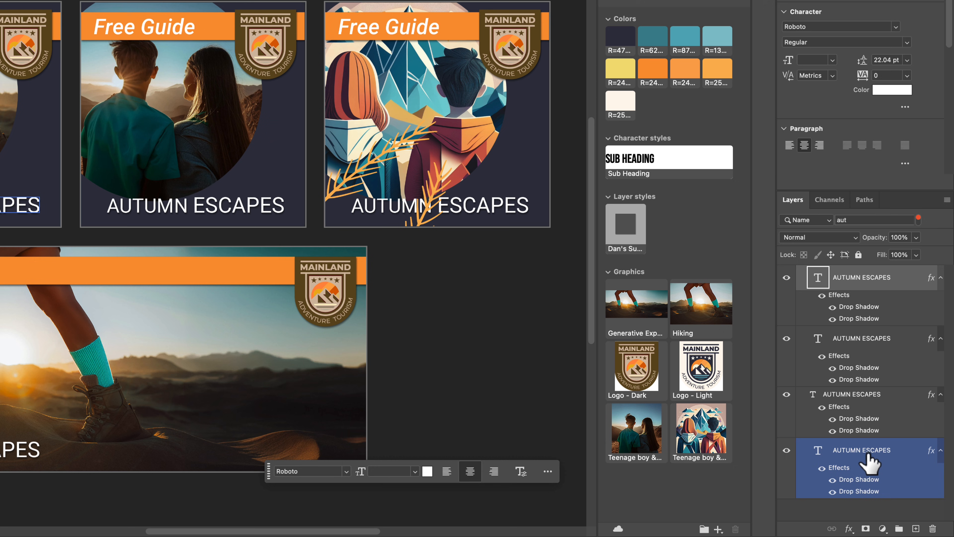
pyautogui.click(658, 174)
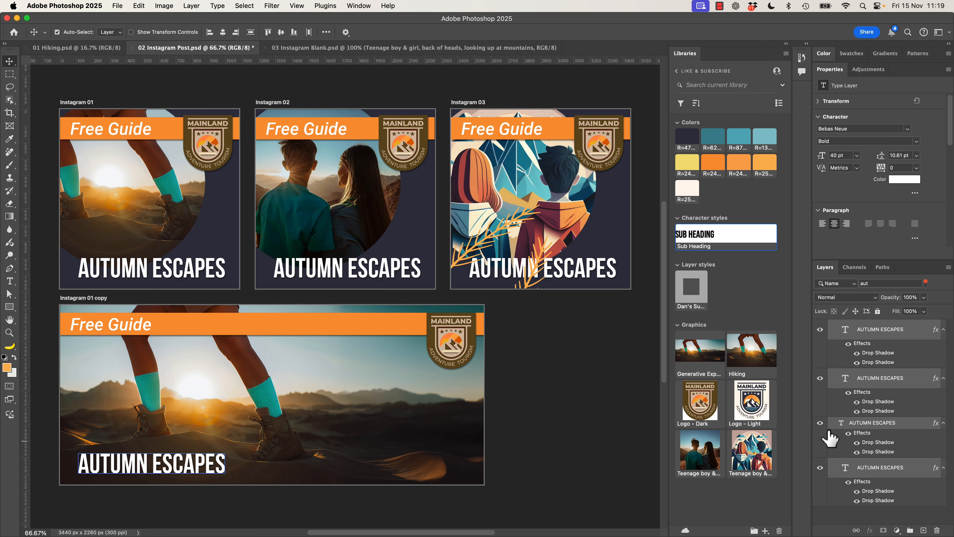
pyautogui.click(628, 408)
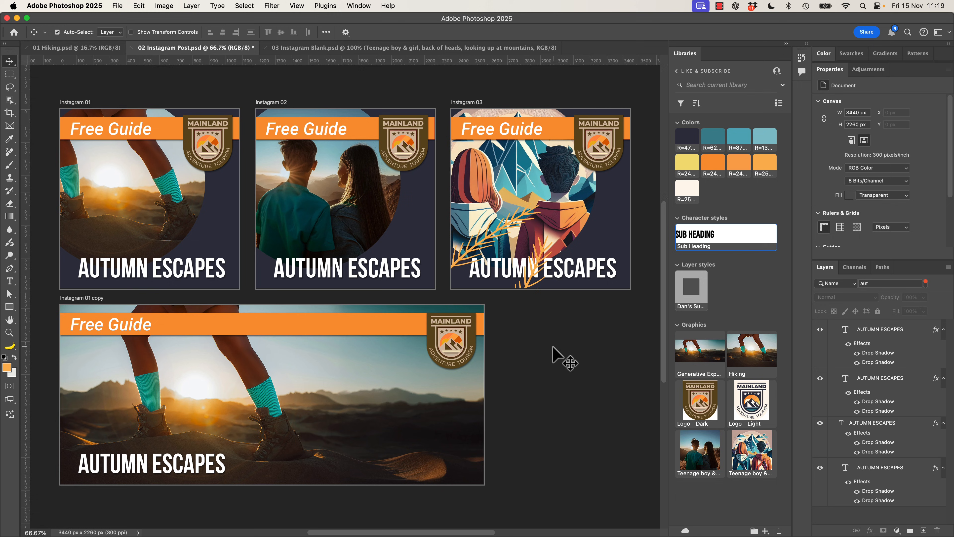
pyautogui.click(925, 283)
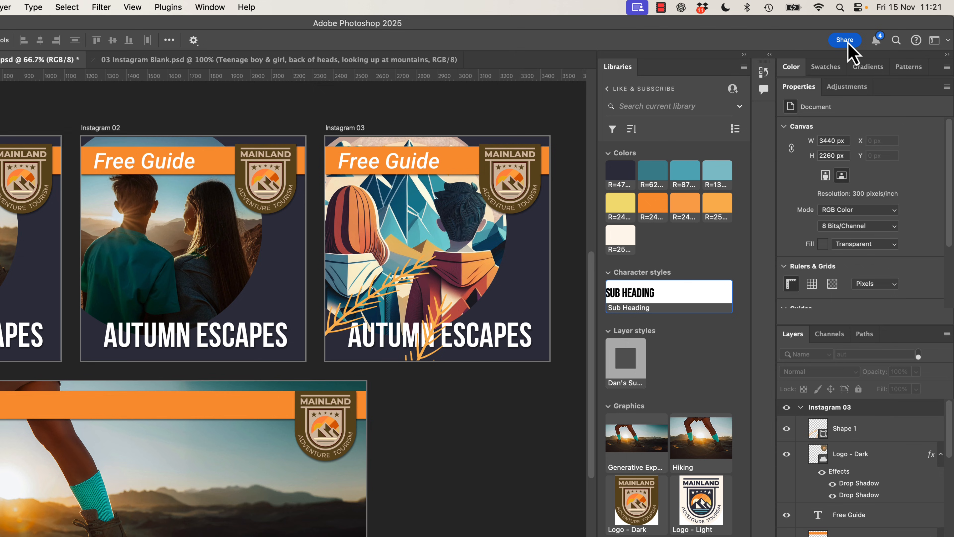
# Step: Create a review link named 02 Instagram Post that lets anyone with the link comment, and open it in Chrome
pyautogui.click(849, 44)
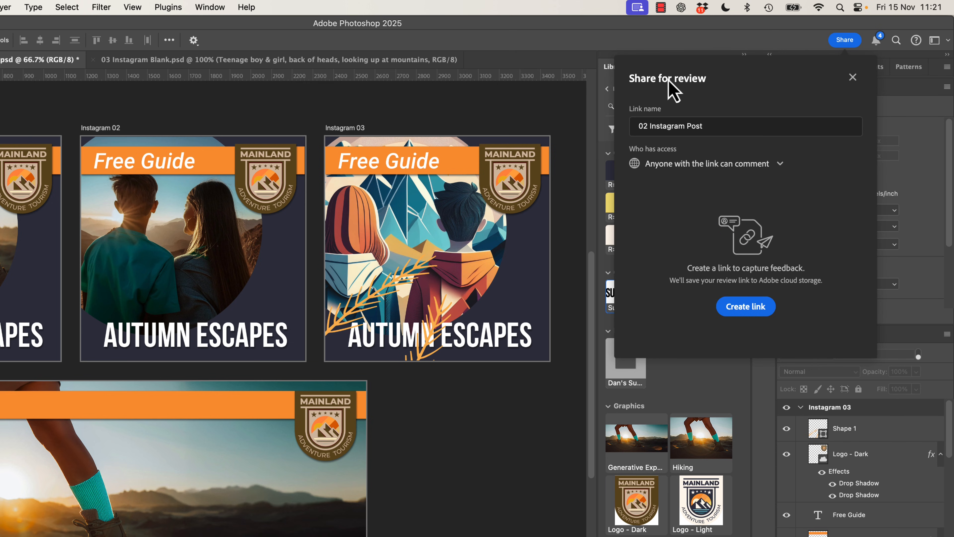
pyautogui.click(750, 309)
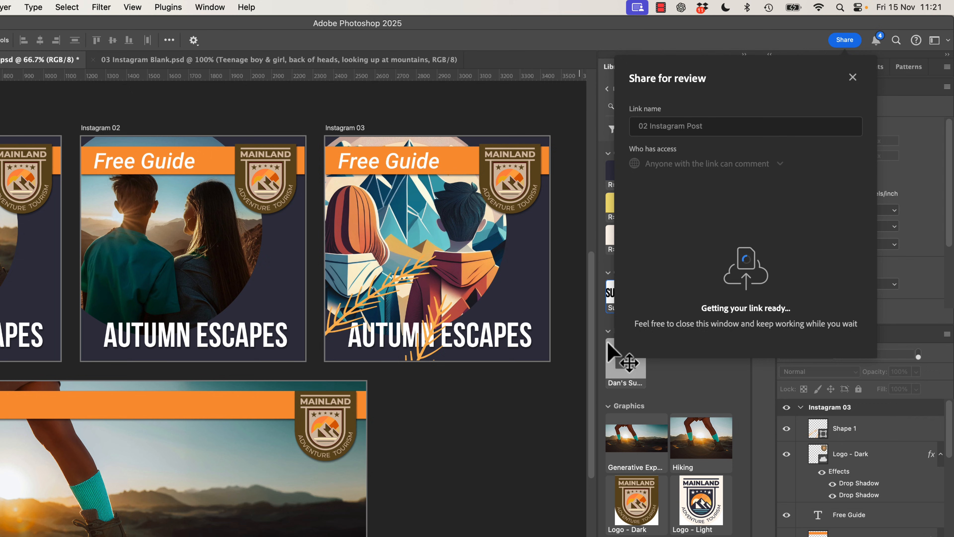
pyautogui.click(812, 297)
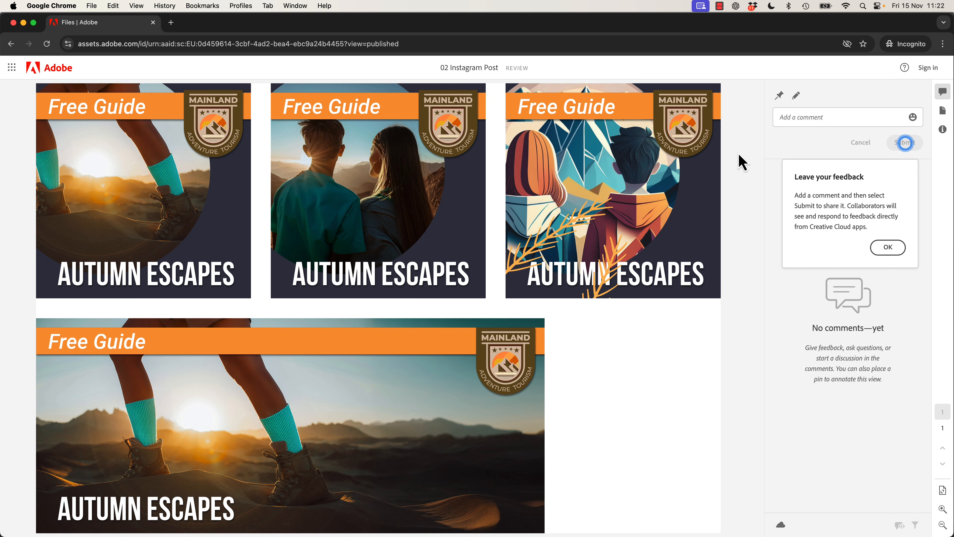
# Step: Submit the review comment "Why are we using the dark logo here?" as a guest, filling in the guest's name
pyautogui.click(794, 117)
pyautogui.write('Why are we using the dark logo here?')
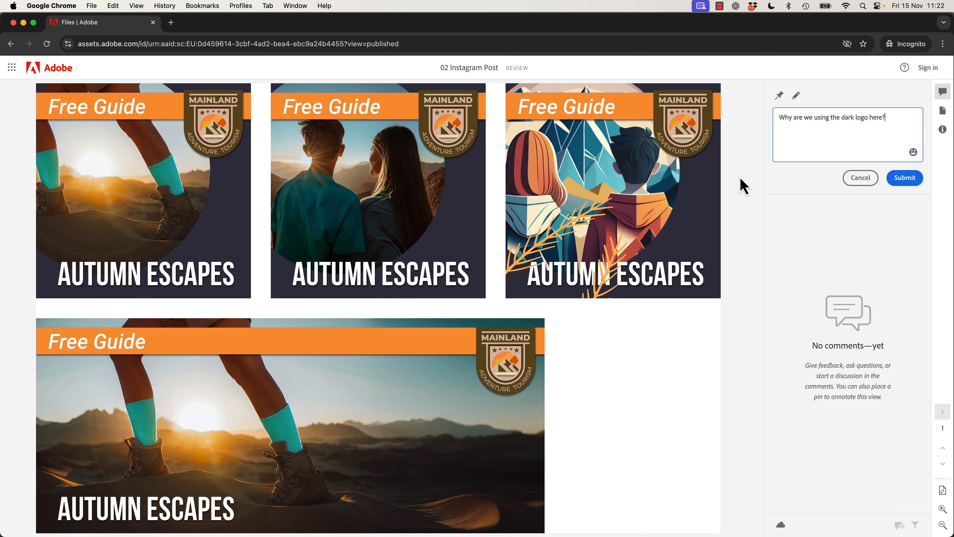
pyautogui.click(906, 182)
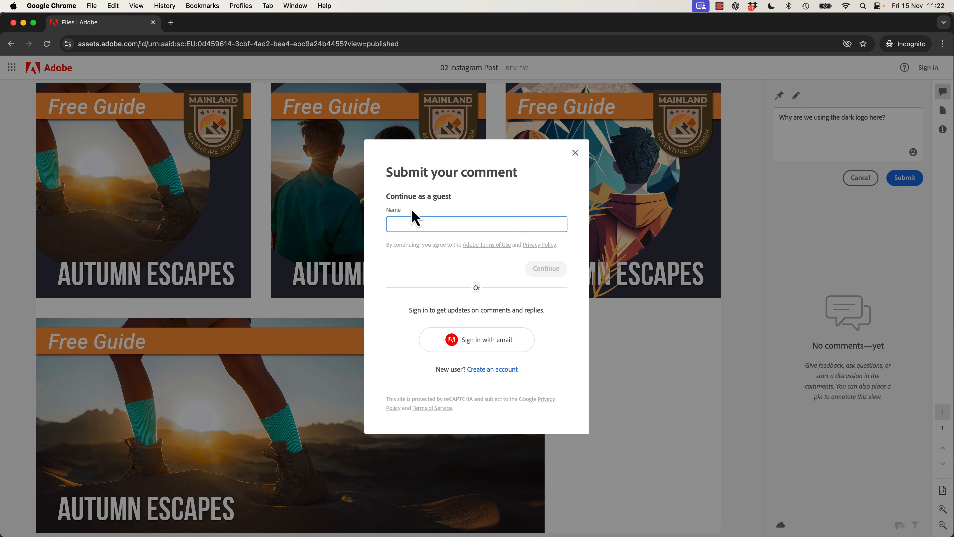
pyautogui.write('F')
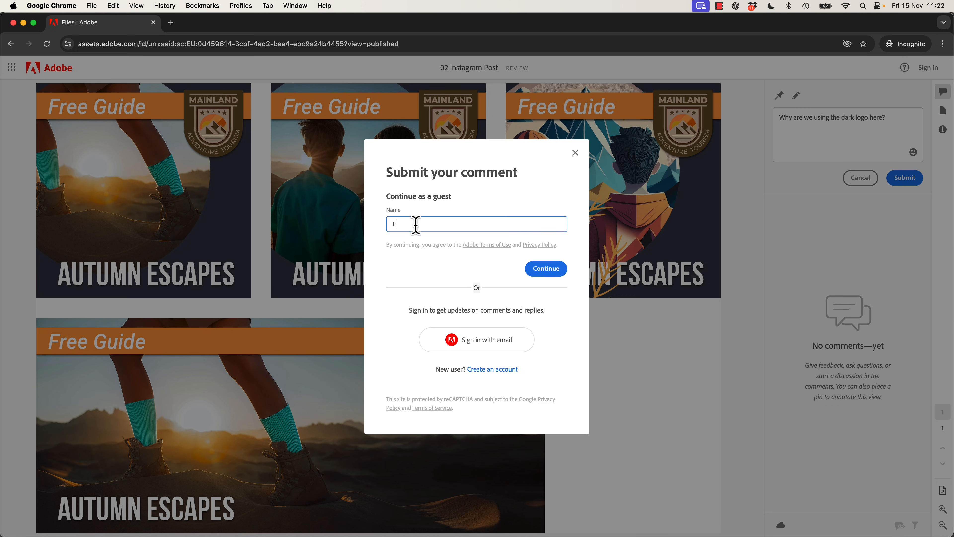
pyautogui.write('ake Dan')
pyautogui.click(549, 272)
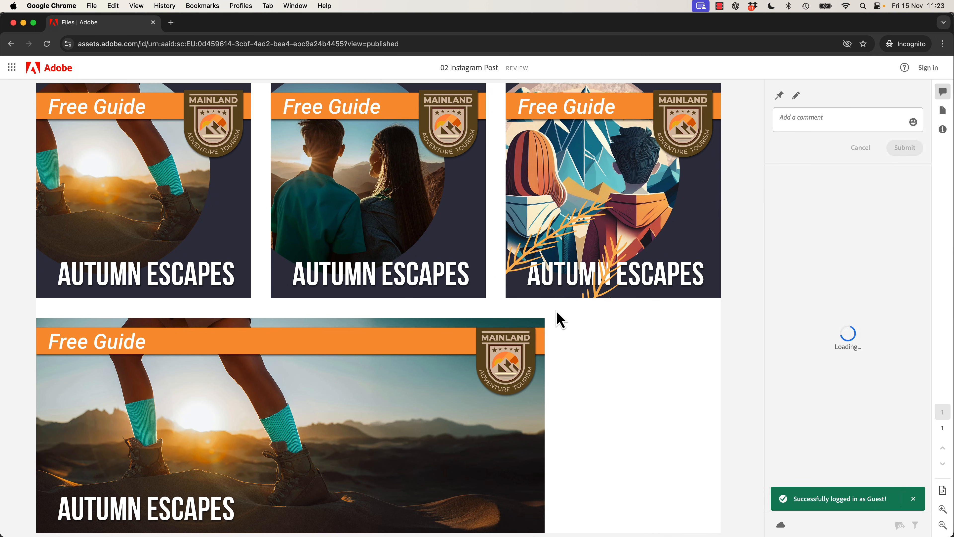
pyautogui.click(883, 272)
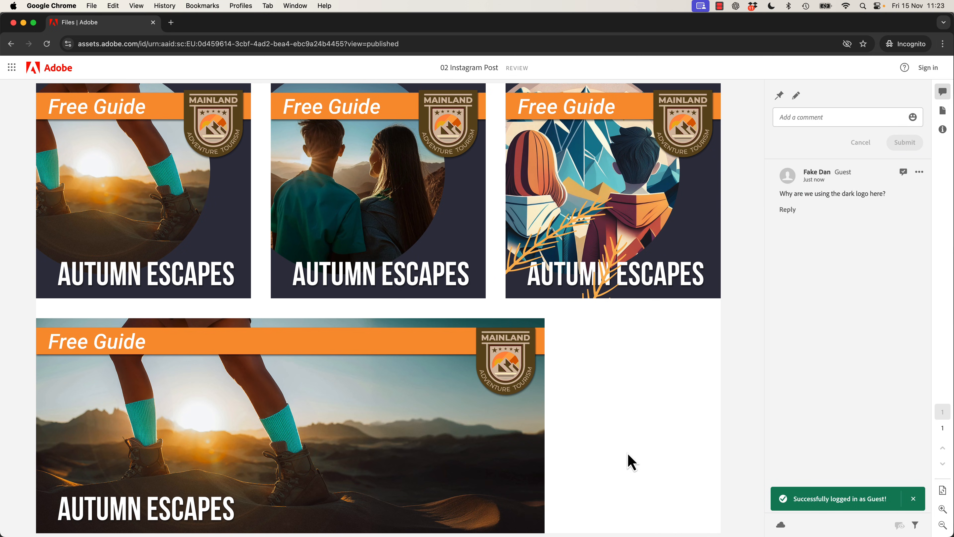
# Step: Pin a comment to the turquoise sock on the first Instagram post reading "I don't like the socks this color!"
pyautogui.click(779, 96)
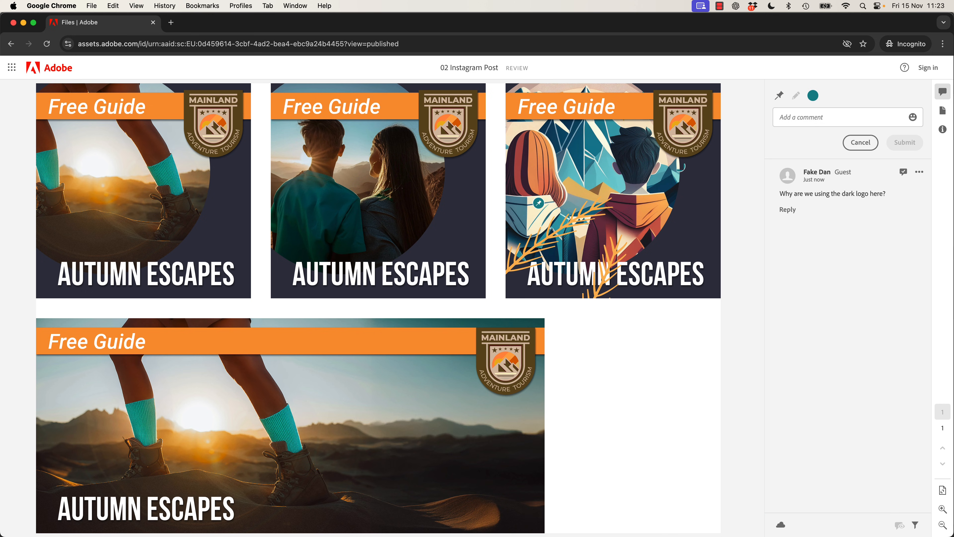
pyautogui.click(162, 160)
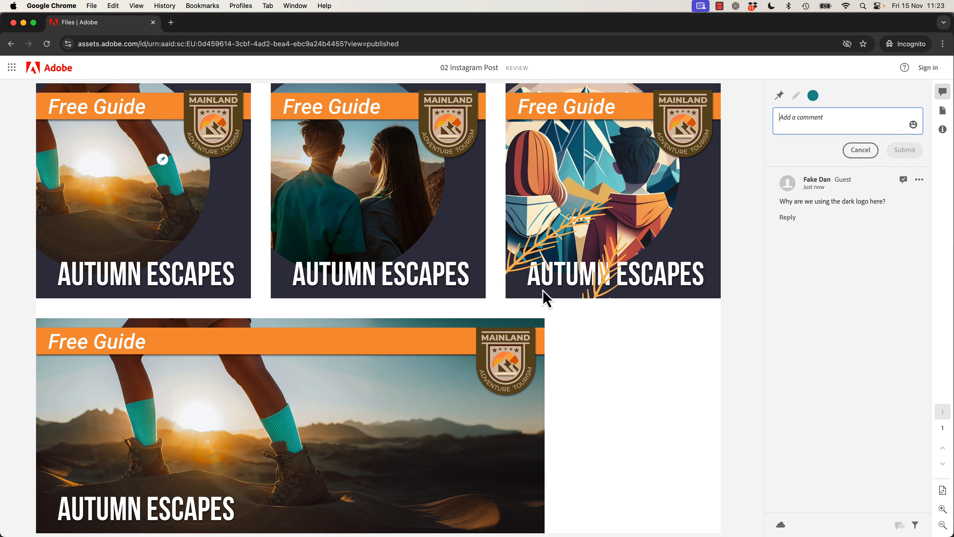
pyautogui.write("I don't like the socks this color!")
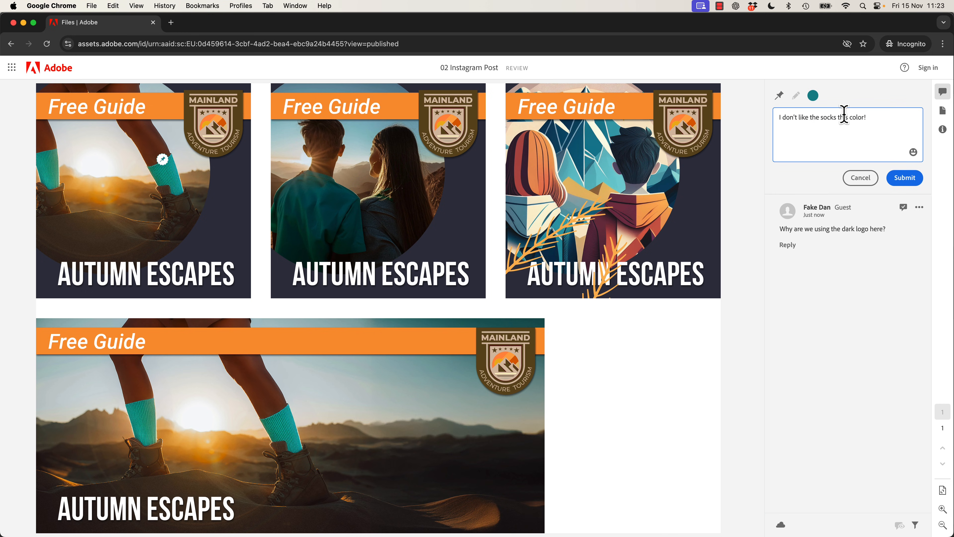
pyautogui.click(903, 182)
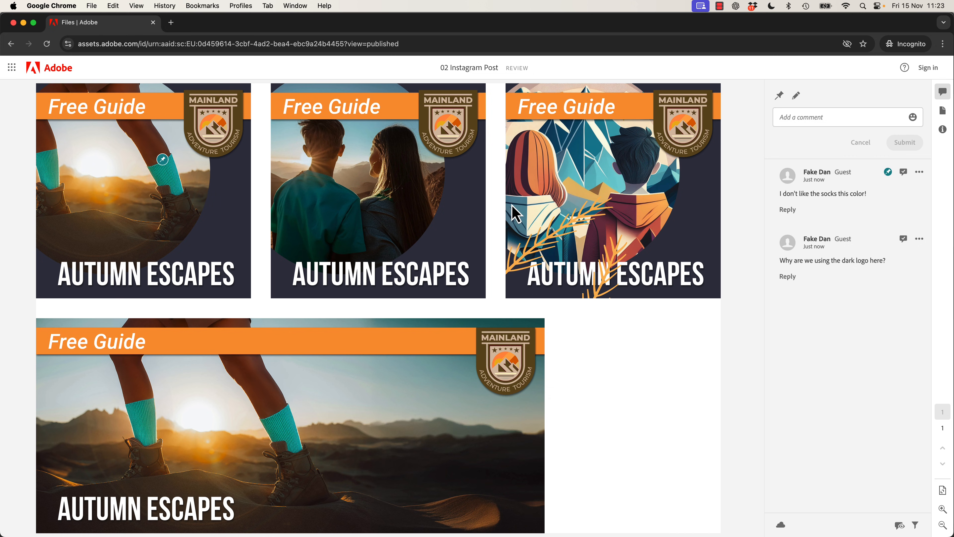
# Step: Switch to Photoshop, dismiss the review sharing dialog and examine the guest comments and their pin on 02 Instagram Post.psd
pyautogui.press('super+Tab')
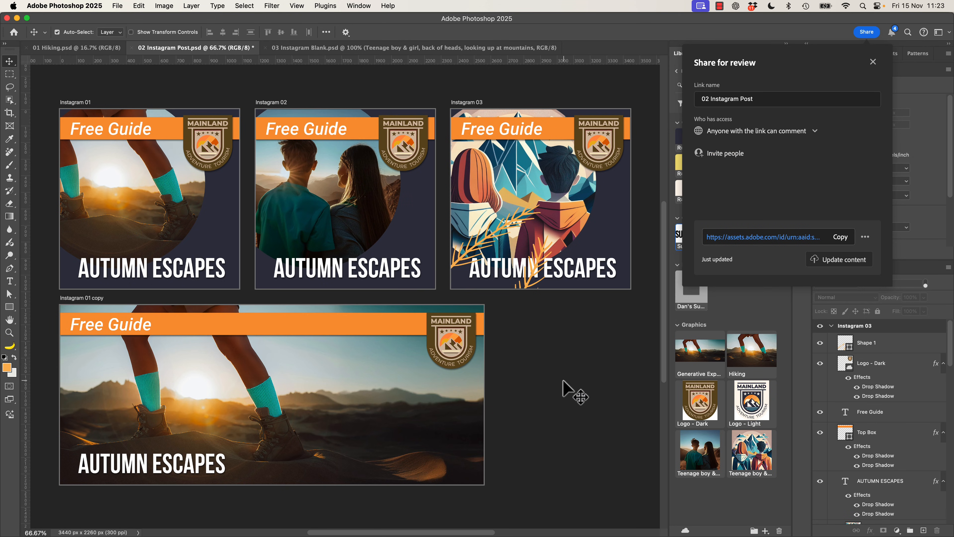
pyautogui.click(872, 62)
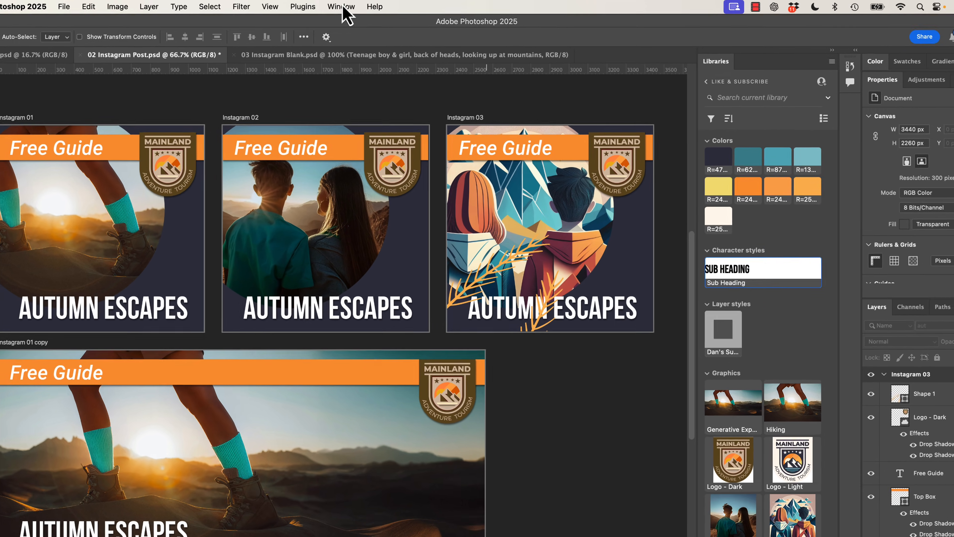
pyautogui.click(341, 6)
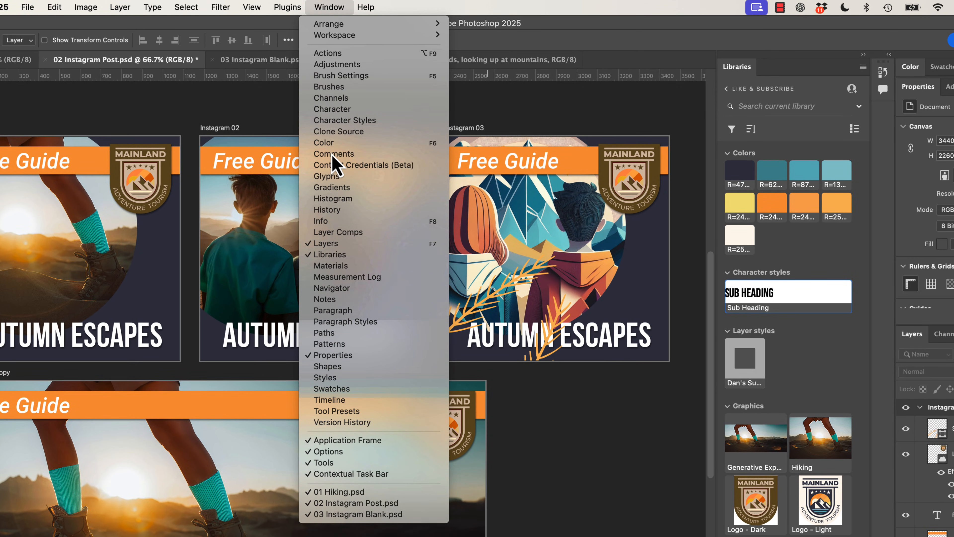
pyautogui.click(333, 154)
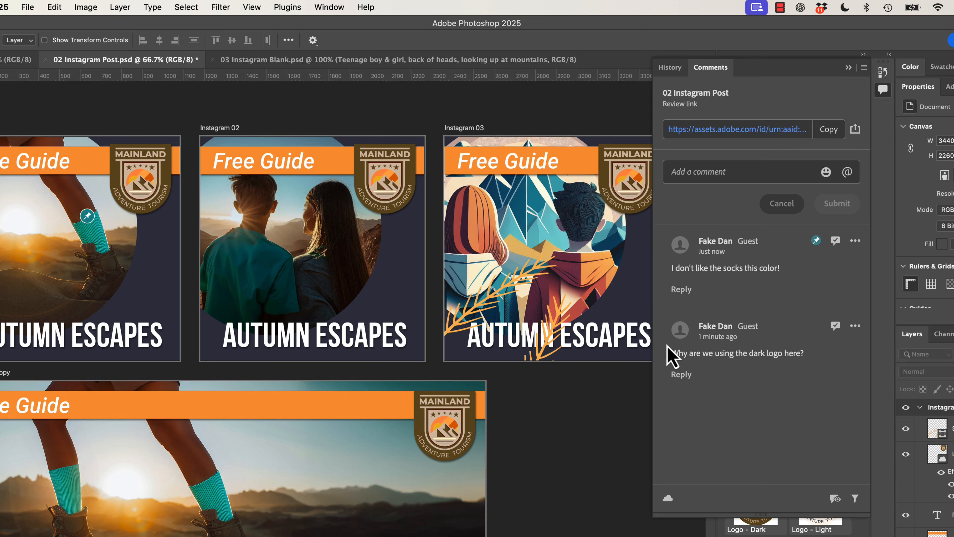
pyautogui.click(89, 217)
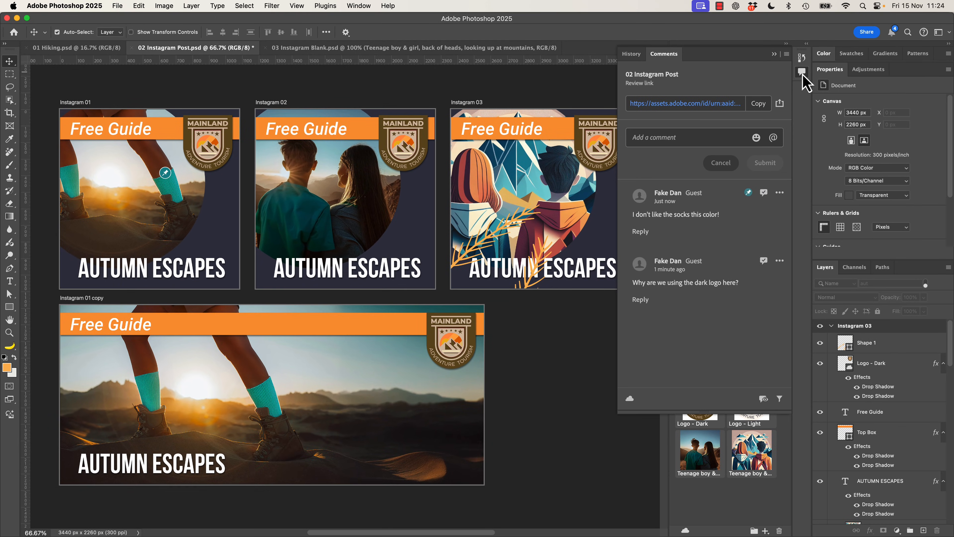
pyautogui.click(802, 71)
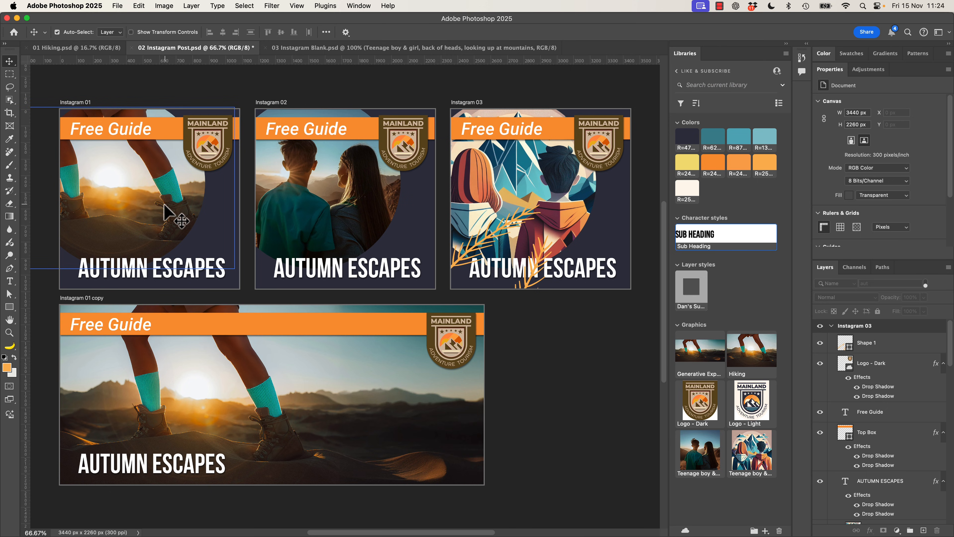
# Step: Open the LIKE & SUBSCRIBE library's Hiking graphic for editing and set the Adjustment Brush to a hard 377 px tip
pyautogui.click(168, 189)
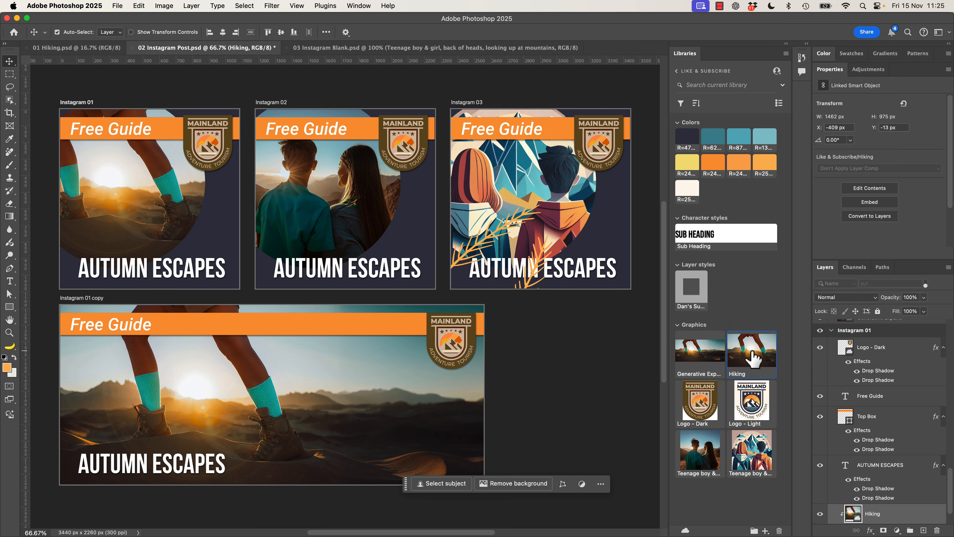
pyautogui.doubleClick(751, 361)
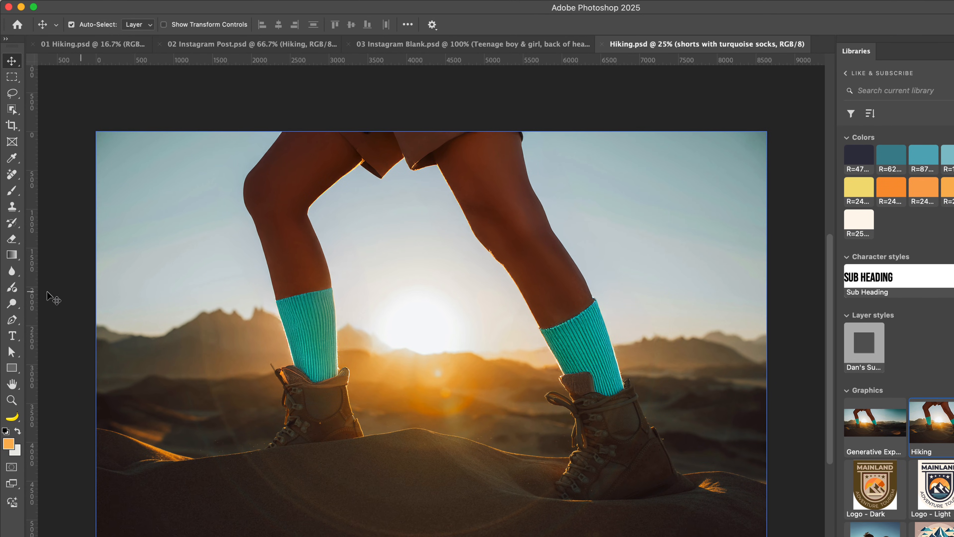
pyautogui.click(11, 292)
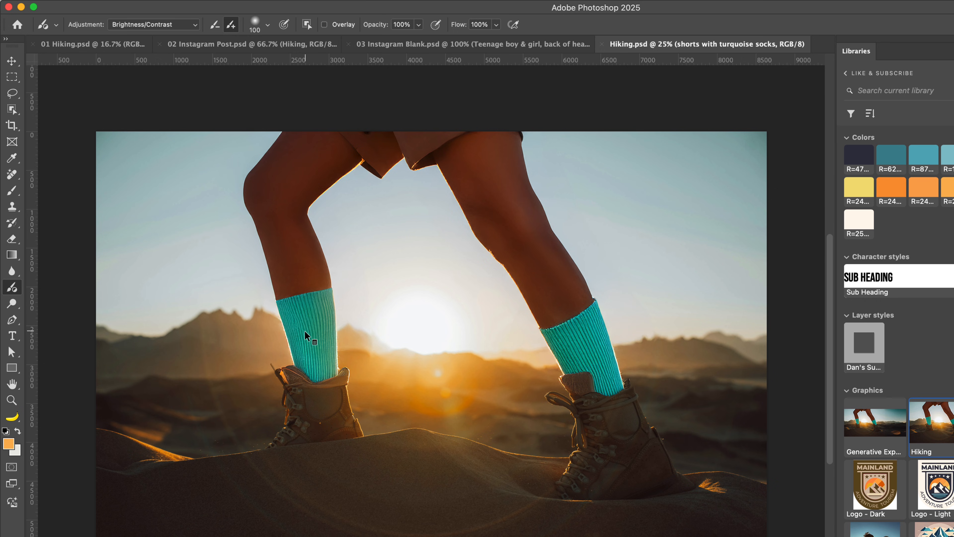
pyautogui.moveTo(304, 330)
pyautogui.mouseDown()
pyautogui.moveTo(380, 332)
pyautogui.moveTo(332, 339)
pyautogui.moveTo(379, 354)
pyautogui.mouseUp()
pyautogui.moveTo(380, 342)
pyautogui.mouseDown()
pyautogui.moveTo(423, 351)
pyautogui.moveTo(382, 361)
pyautogui.moveTo(448, 370)
pyautogui.mouseUp()
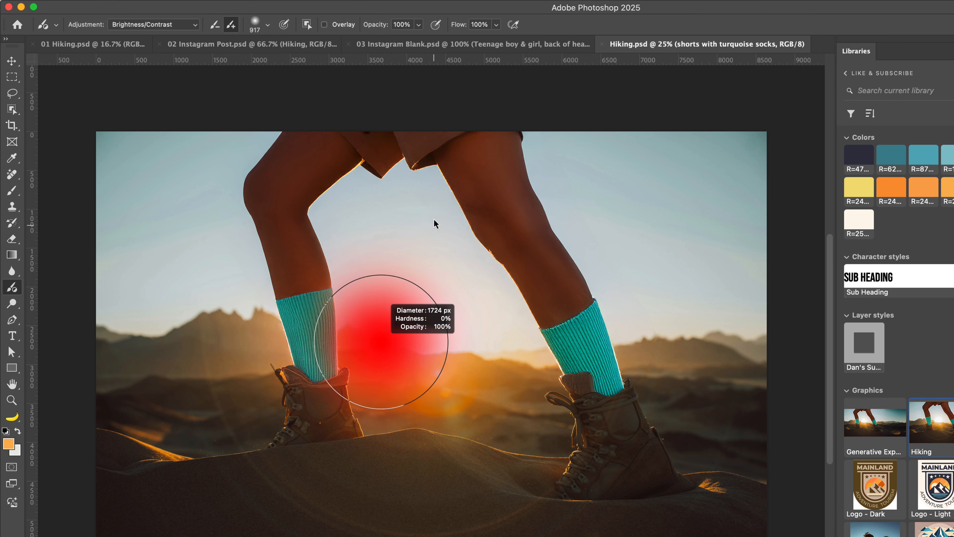
pyautogui.moveTo(434, 223)
pyautogui.mouseDown()
pyautogui.moveTo(435, 380)
pyautogui.moveTo(424, 428)
pyautogui.moveTo(417, 178)
pyautogui.moveTo(411, 411)
pyautogui.moveTo(401, 184)
pyautogui.moveTo(388, 324)
pyautogui.moveTo(386, 277)
pyautogui.moveTo(392, 382)
pyautogui.moveTo(388, 286)
pyautogui.moveTo(398, 390)
pyautogui.moveTo(405, 373)
pyautogui.moveTo(416, 418)
pyautogui.moveTo(398, 366)
pyautogui.moveTo(396, 387)
pyautogui.moveTo(441, 388)
pyautogui.moveTo(377, 365)
pyautogui.moveTo(373, 320)
pyautogui.moveTo(375, 376)
pyautogui.moveTo(341, 378)
pyautogui.moveTo(315, 353)
pyautogui.mouseUp()
# Step: Try a Brightness/Contrast adjustment stroke on the left-hand sock and undo it
pyautogui.moveTo(326, 318)
pyautogui.mouseDown()
pyautogui.moveTo(314, 315)
pyautogui.moveTo(320, 343)
pyautogui.mouseUp()
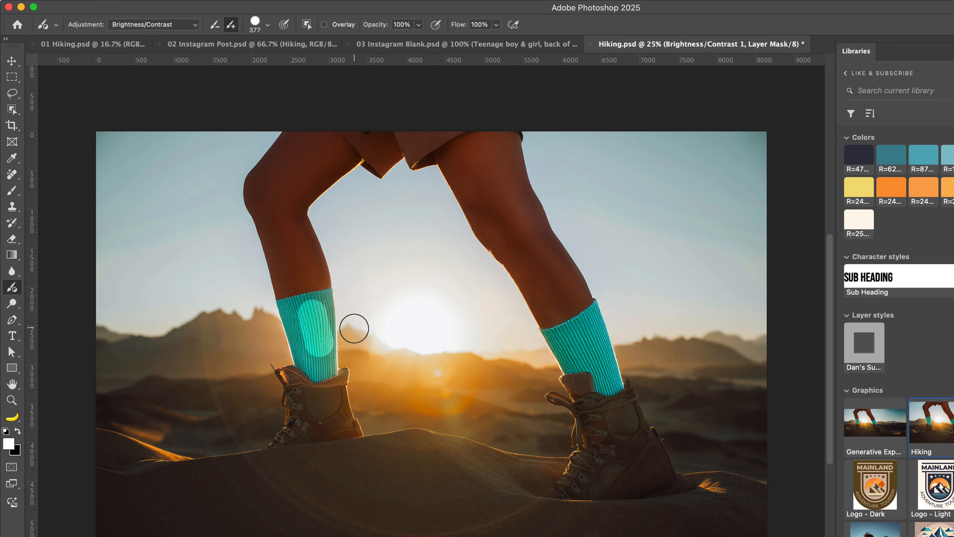
pyautogui.press('super+z')
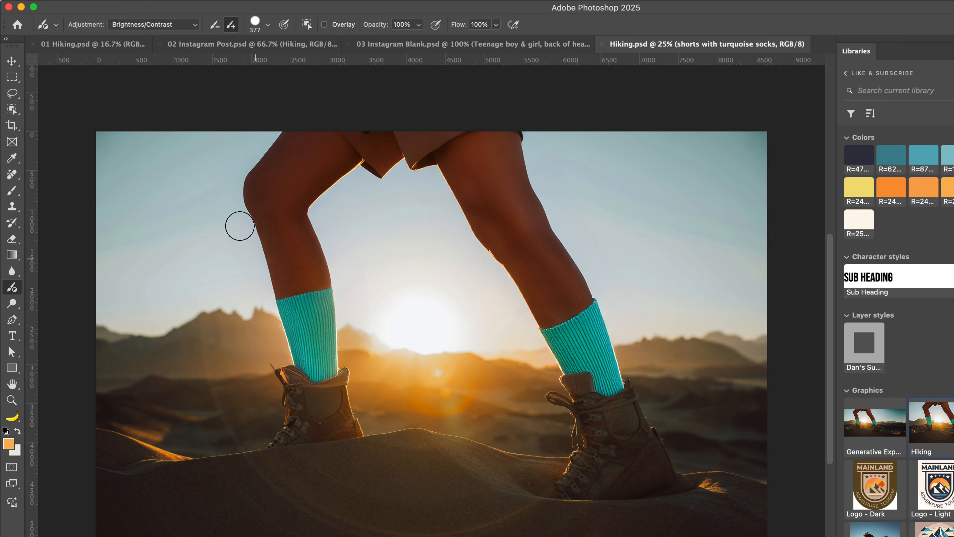
# Step: Paint a Hue/Saturation adjustment onto the left-hand sock and set its Hue to -161
pyautogui.click(130, 27)
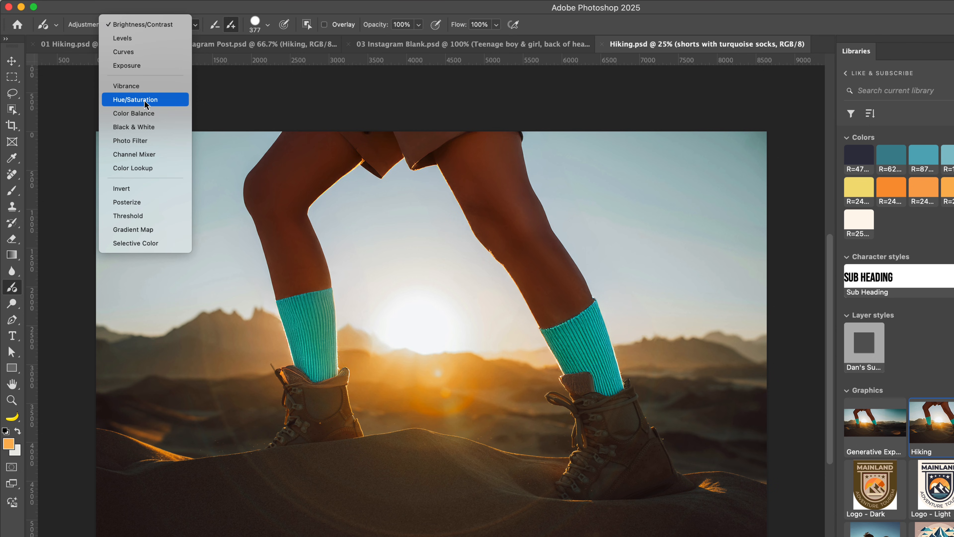
pyautogui.click(128, 100)
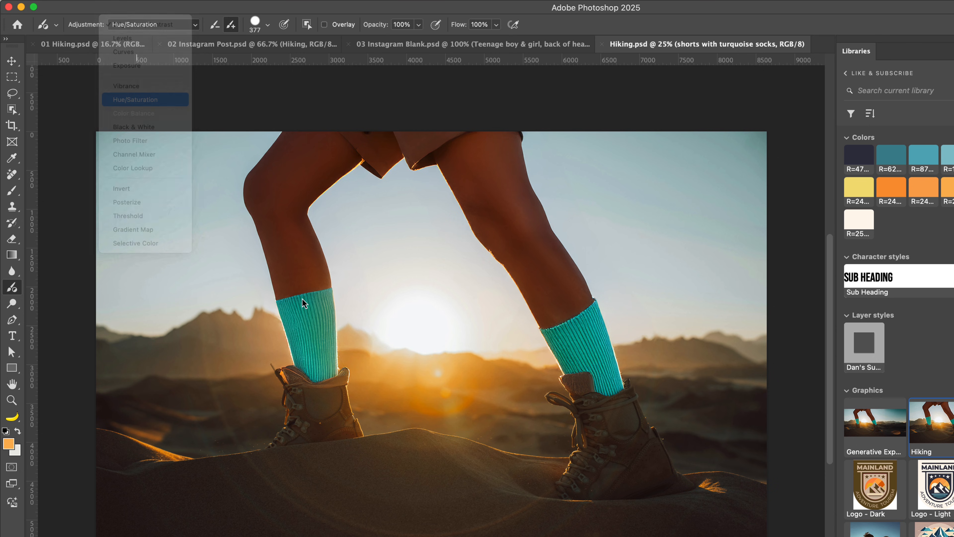
pyautogui.moveTo(320, 335)
pyautogui.mouseDown()
pyautogui.moveTo(298, 309)
pyautogui.moveTo(305, 319)
pyautogui.mouseUp()
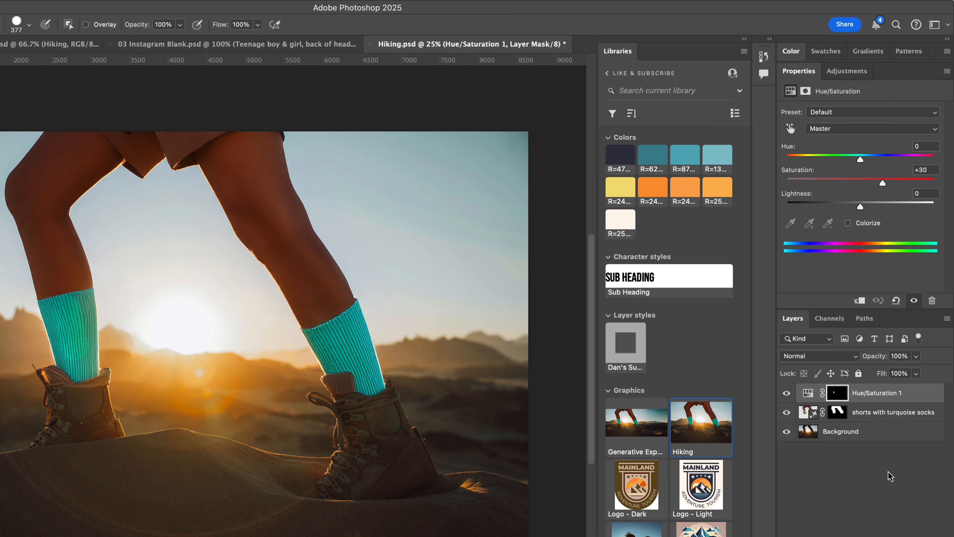
pyautogui.click(870, 395)
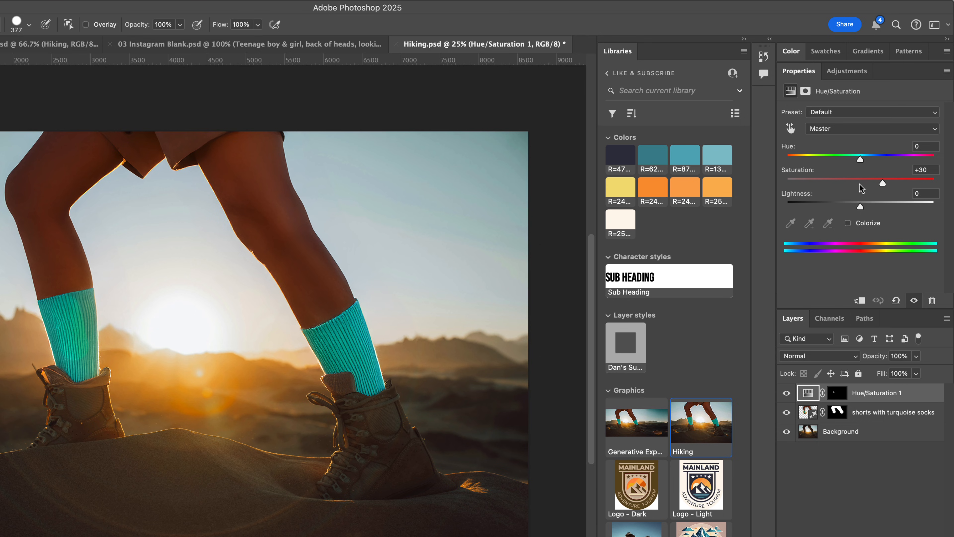
pyautogui.moveTo(860, 163); pyautogui.dragTo(793, 175)
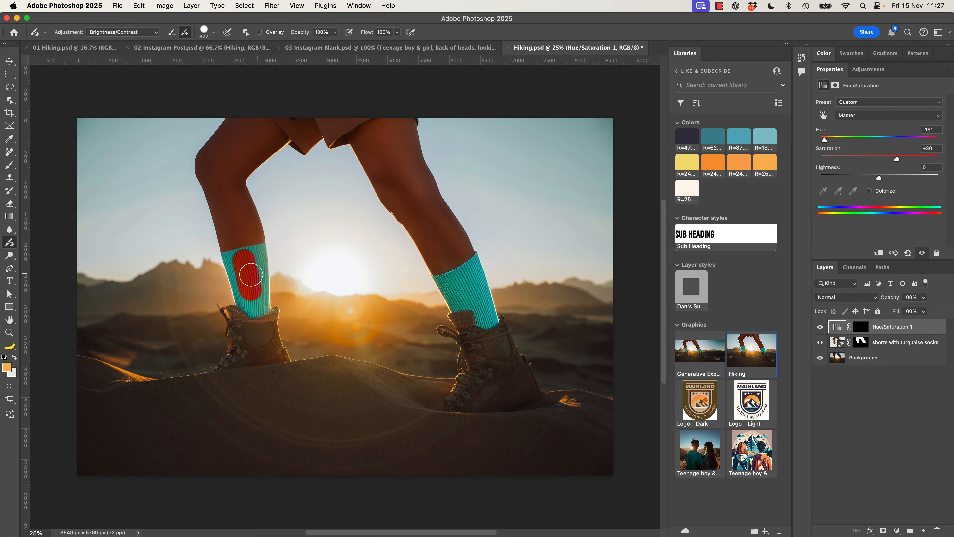
# Step: Extend the Hue/Saturation mask over most of the left-hand sock with a 122 px brush and compare with the adjustment hidden
pyautogui.click(859, 328)
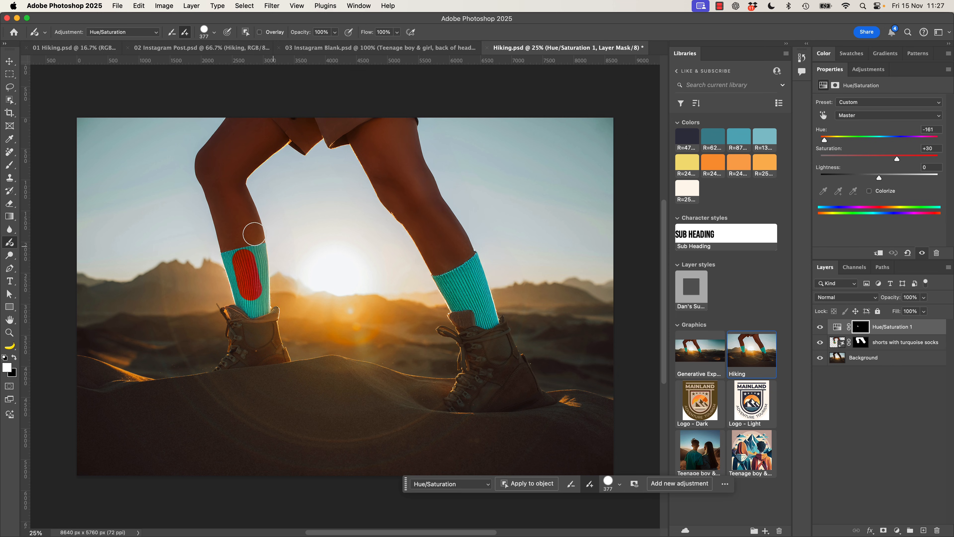
pyautogui.press('super+equal')
pyautogui.press('super+equal')
pyautogui.press('super+equal')
pyautogui.press('super+equal')
pyautogui.moveTo(249, 264); pyautogui.dragTo(719, 391)
pyautogui.moveTo(338, 303); pyautogui.dragTo(275, 307)
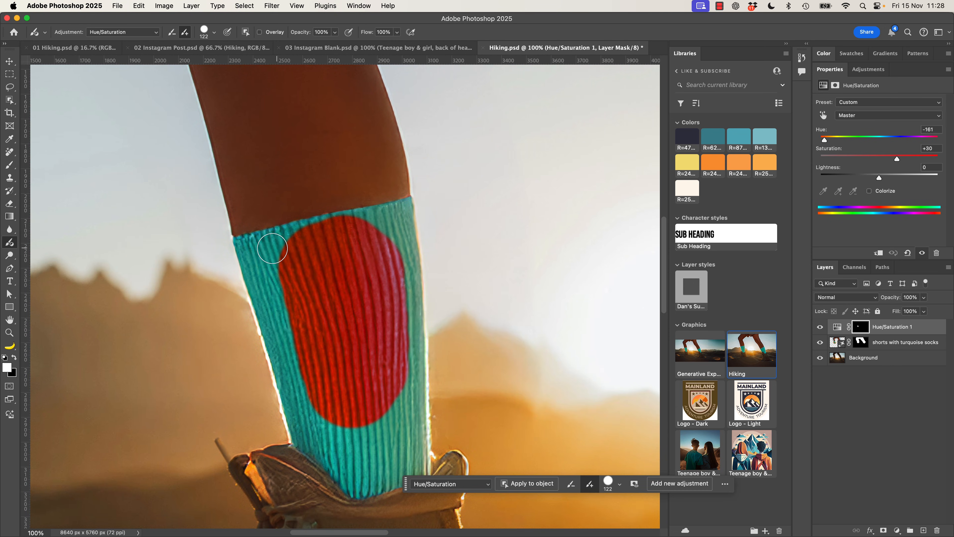
pyautogui.moveTo(269, 247); pyautogui.dragTo(261, 247)
pyautogui.moveTo(387, 238)
pyautogui.mouseDown()
pyautogui.moveTo(387, 218)
pyautogui.moveTo(359, 252)
pyautogui.moveTo(305, 238)
pyautogui.moveTo(322, 225)
pyautogui.moveTo(264, 245)
pyautogui.moveTo(264, 229)
pyautogui.moveTo(249, 250)
pyautogui.moveTo(260, 266)
pyautogui.mouseUp()
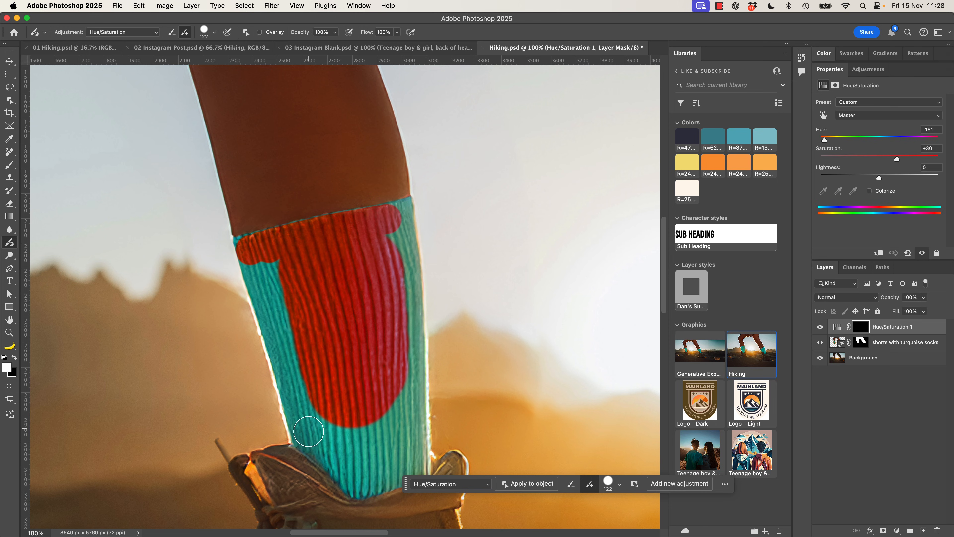
pyautogui.moveTo(264, 256); pyautogui.dragTo(253, 256)
pyautogui.keyDown('shift'); pyautogui.click(305, 437); pyautogui.keyUp('shift')
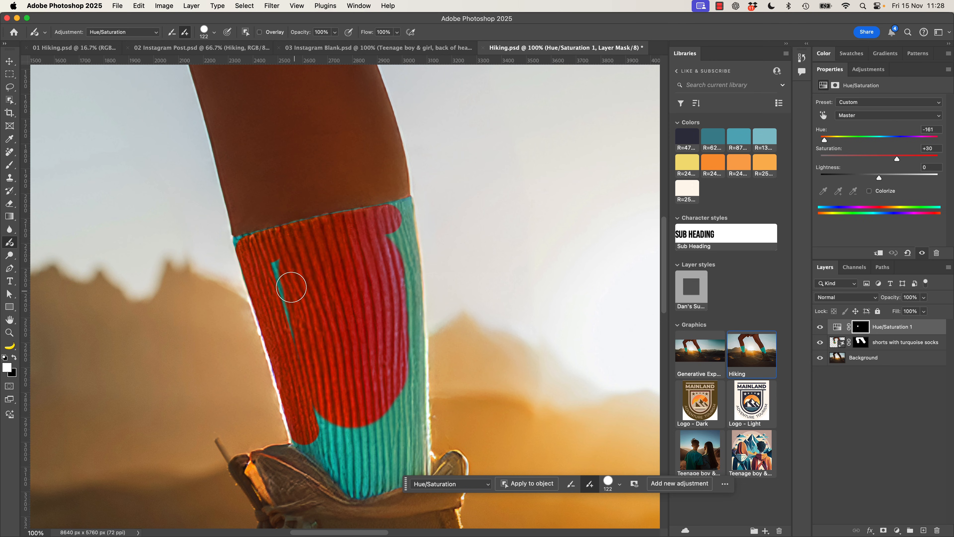
pyautogui.moveTo(278, 268)
pyautogui.mouseDown()
pyautogui.moveTo(332, 423)
pyautogui.moveTo(326, 419)
pyautogui.moveTo(372, 435)
pyautogui.moveTo(399, 420)
pyautogui.moveTo(397, 225)
pyautogui.moveTo(403, 421)
pyautogui.moveTo(394, 446)
pyautogui.moveTo(359, 456)
pyautogui.moveTo(385, 472)
pyautogui.mouseUp()
pyautogui.click(821, 327)
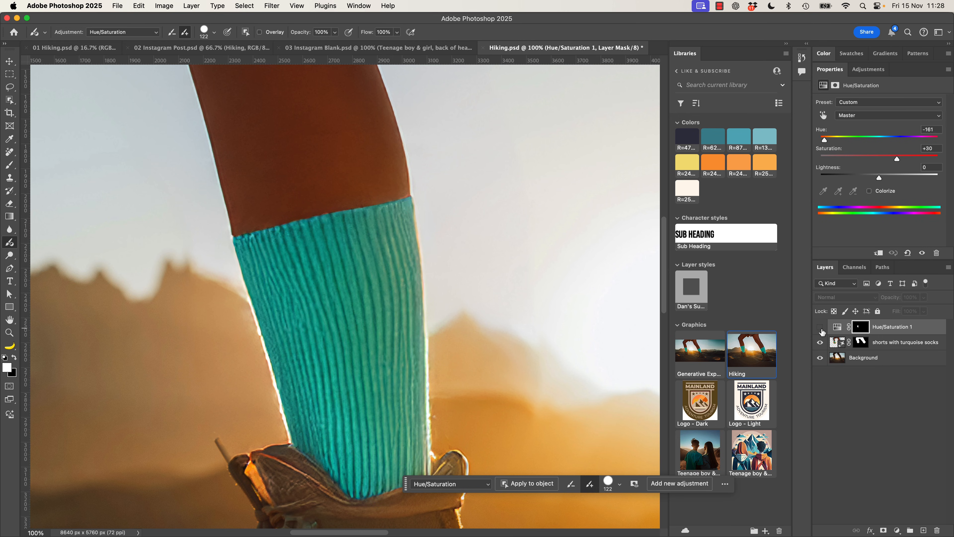
pyautogui.click(820, 327)
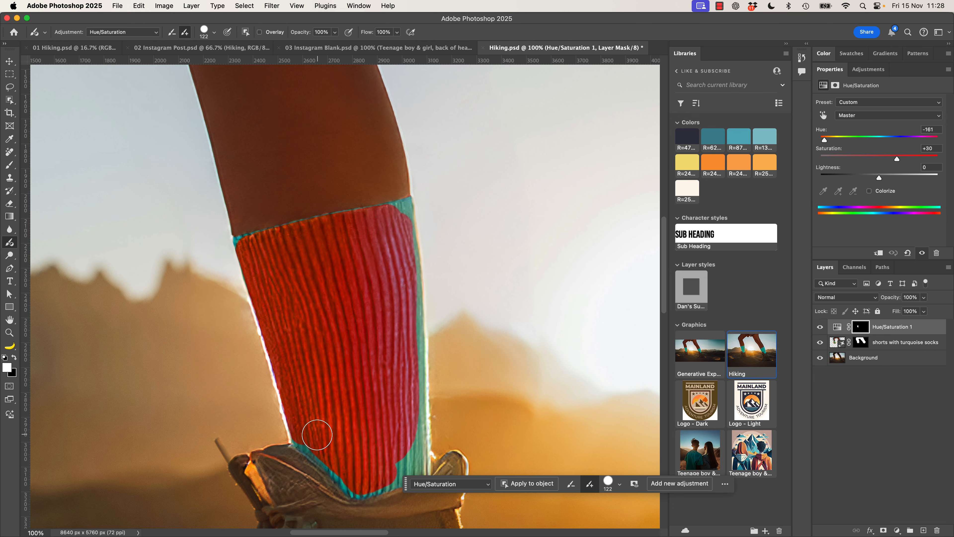
# Step: Fill in the left-hand sock's top, side and boot edges on the Hue/Saturation mask with smaller 46 and 58 px brushes
pyautogui.moveTo(356, 269); pyautogui.dragTo(327, 269)
pyautogui.click(240, 242)
pyautogui.keyDown('shift'); pyautogui.click(407, 204); pyautogui.keyUp('shift')
pyautogui.moveTo(407, 204)
pyautogui.mouseDown()
pyautogui.moveTo(418, 196)
pyautogui.moveTo(422, 289)
pyautogui.moveTo(405, 461)
pyautogui.mouseUp()
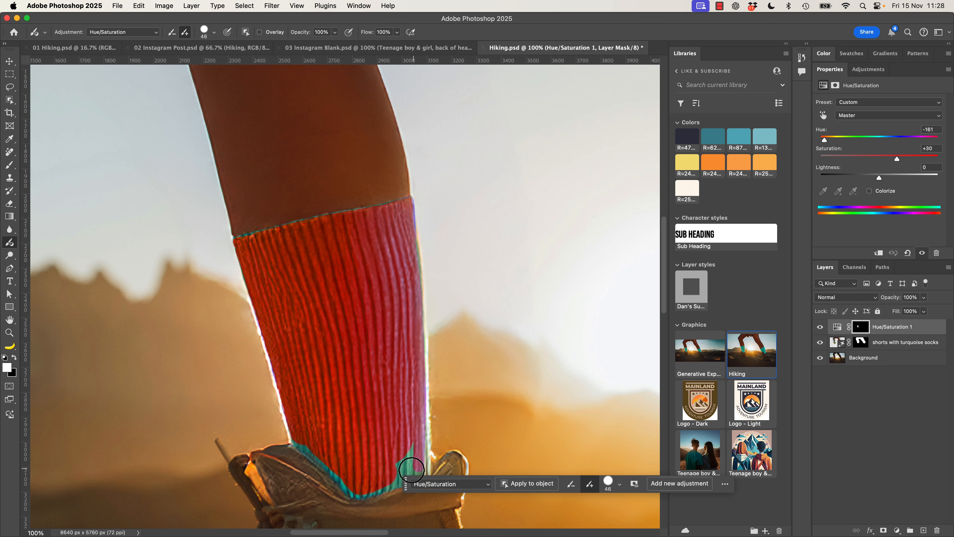
pyautogui.scroll(-5, 399, 357)
pyautogui.moveTo(398, 357); pyautogui.dragTo(383, 338)
pyautogui.moveTo(321, 350)
pyautogui.mouseDown()
pyautogui.moveTo(280, 326)
pyautogui.moveTo(386, 360)
pyautogui.mouseUp()
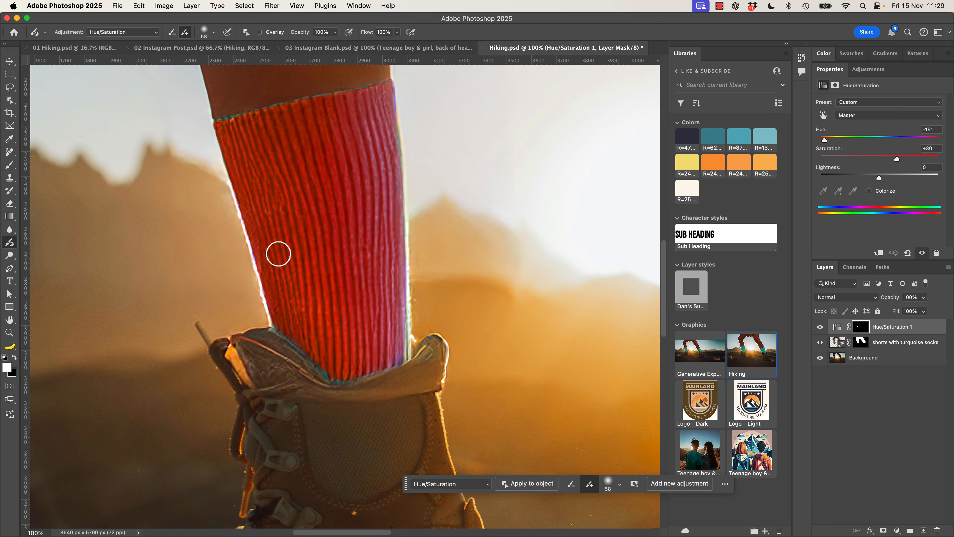
pyautogui.press('super+minus')
pyautogui.press('super+minus')
pyautogui.press('super+minus')
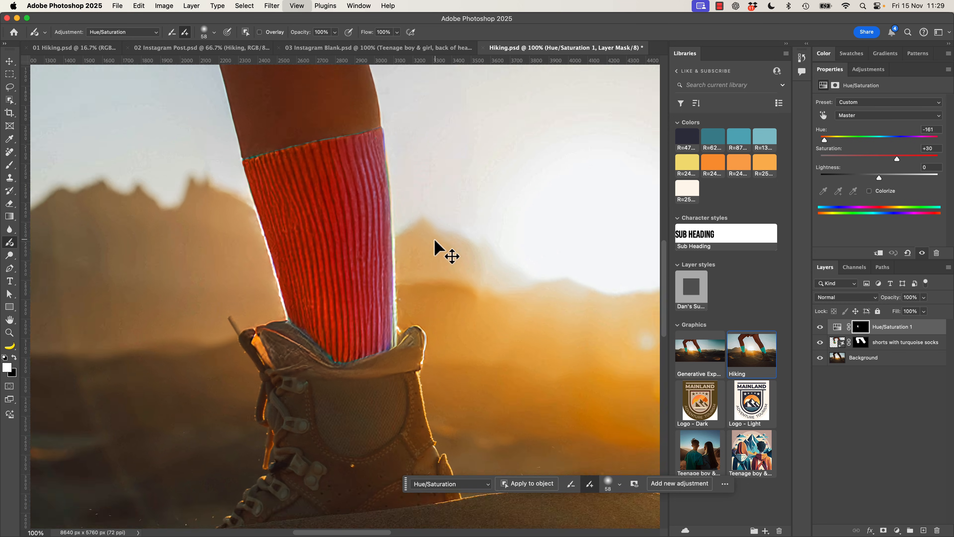
# Step: Review the whole Hiking image and save it with the Hue/Saturation sock recolor
pyautogui.click(240, 6)
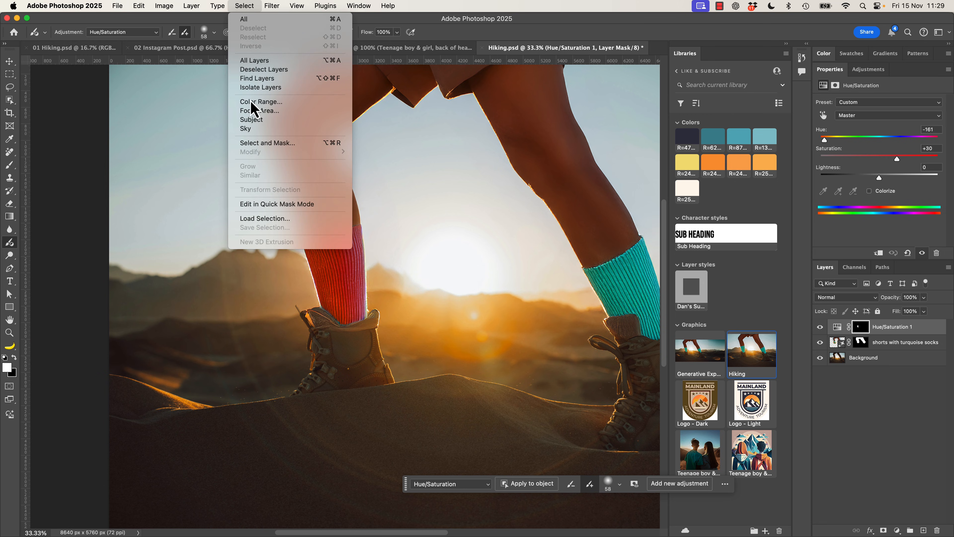
pyautogui.click(251, 6)
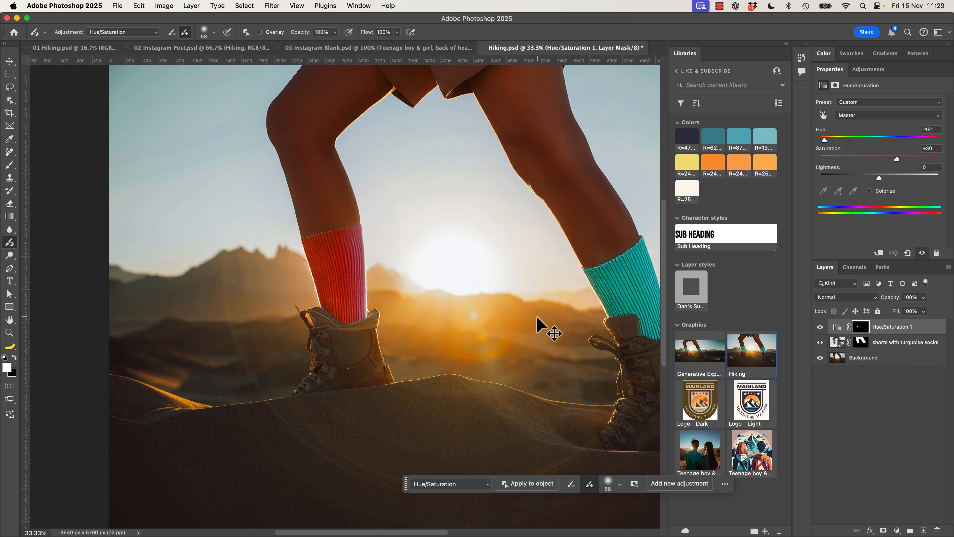
pyautogui.press('super+minus')
pyautogui.press('super+minus')
pyautogui.press('super+minus')
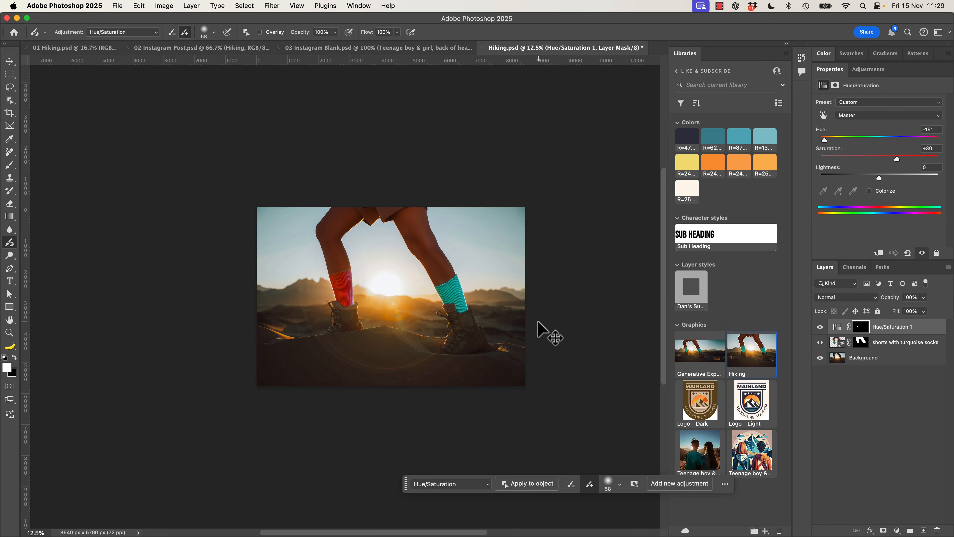
pyautogui.press('super+s')
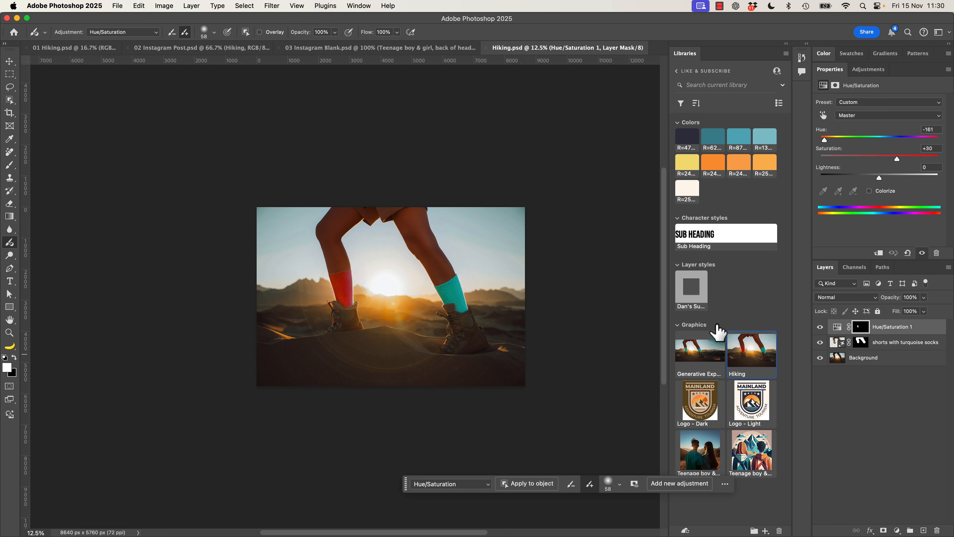
# Step: In 02 Instagram Post.psd, update the modified content of the linked Hiking layer on the Instagram 01 artboard
pyautogui.click(174, 52)
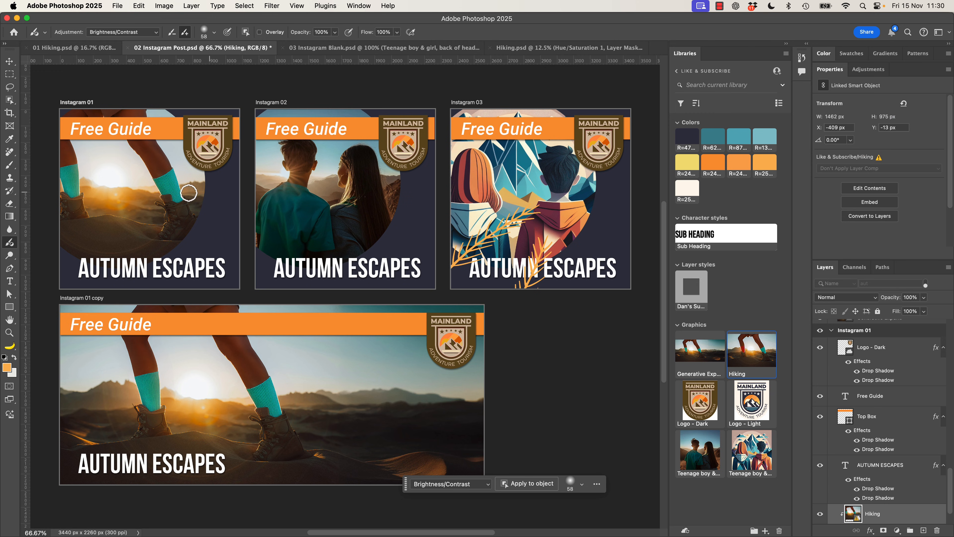
pyautogui.press('v')
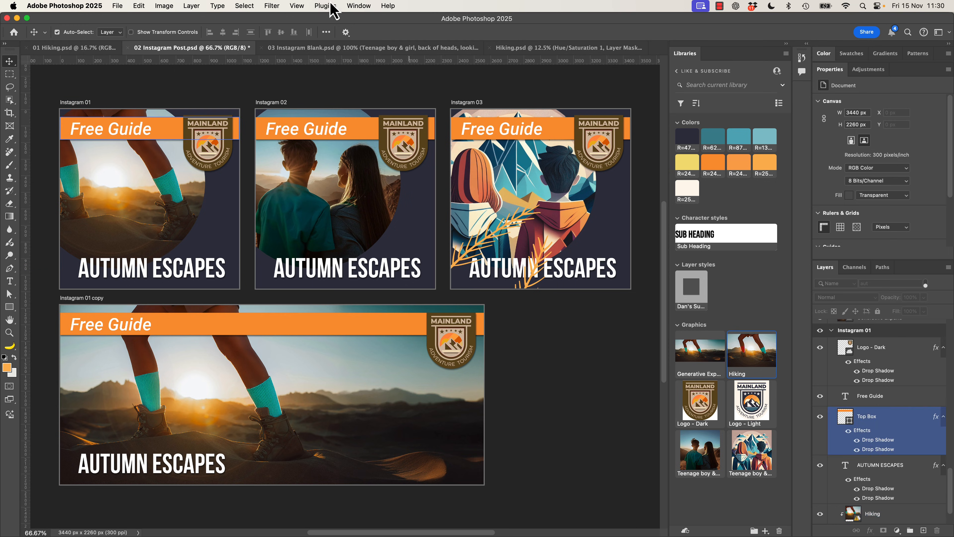
pyautogui.scroll(-2, 864, 515)
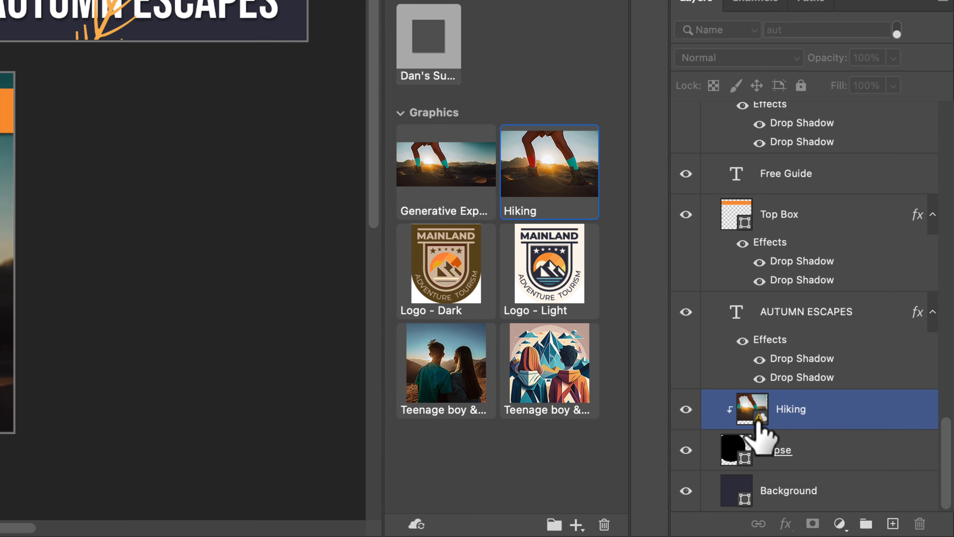
pyautogui.rightClick(793, 415)
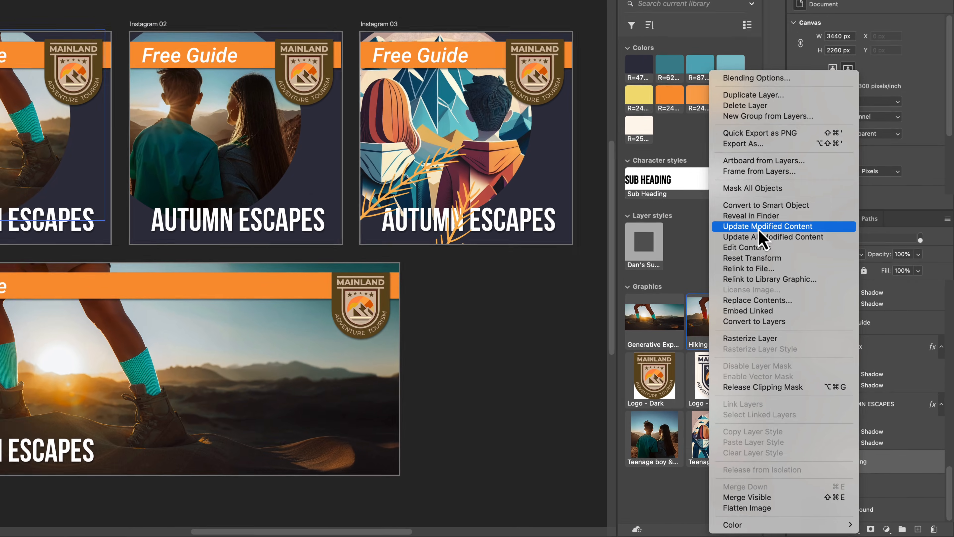
# Step: Check the linked Hiking graphic in the InDesign magazine spread and the Illustrator poster, and return to Photoshop
pyautogui.click(639, 32)
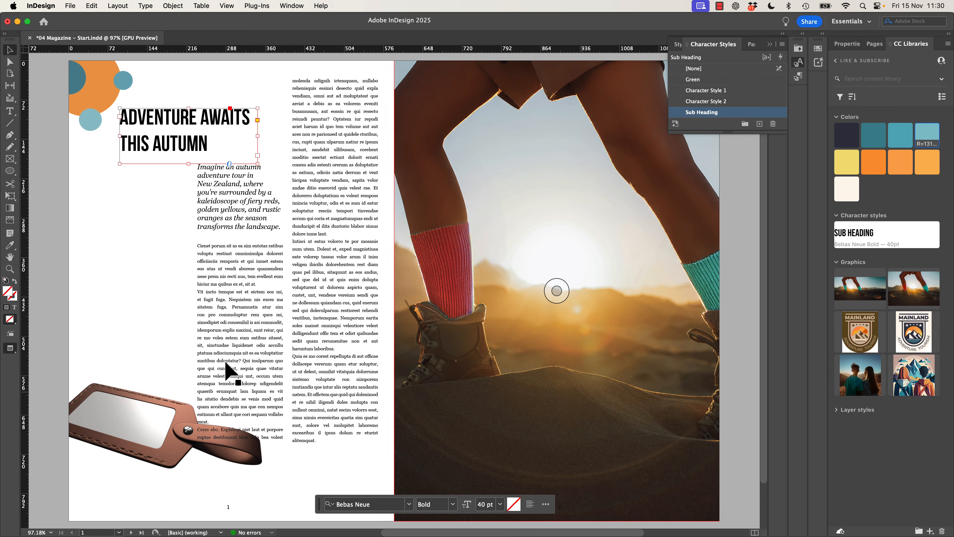
pyautogui.press('super+Tab')
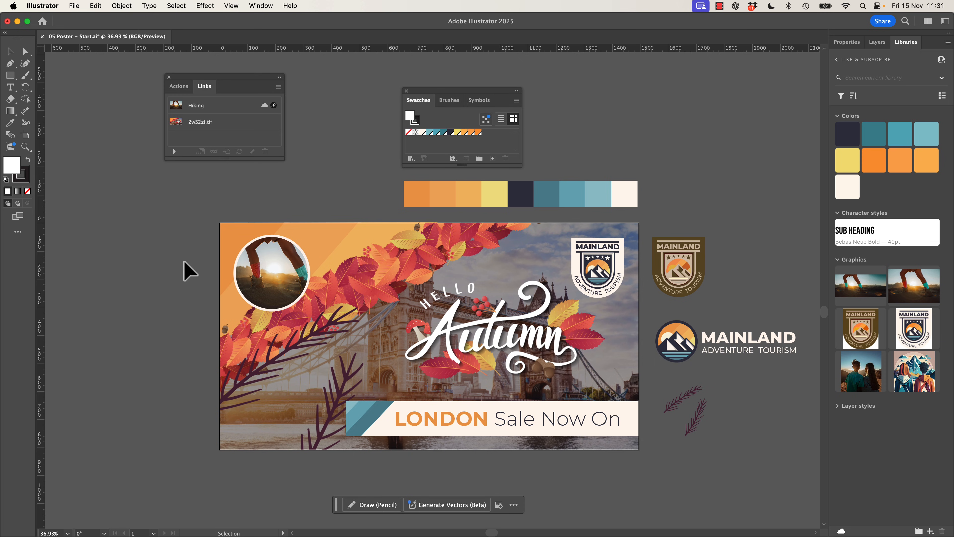
pyautogui.press('super+Tab')
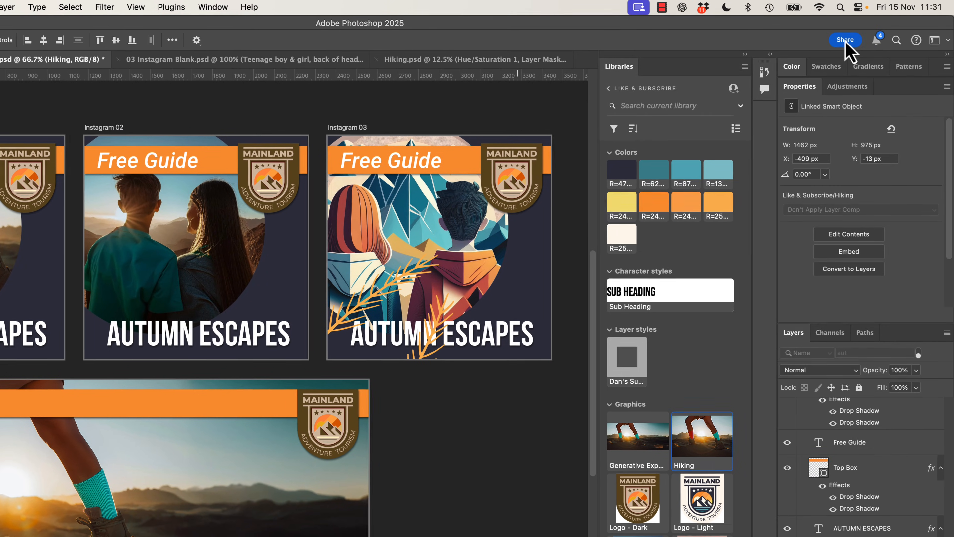
# Step: Update the content of the 02 Instagram Post review link and close the sharing dialog
pyautogui.click(867, 32)
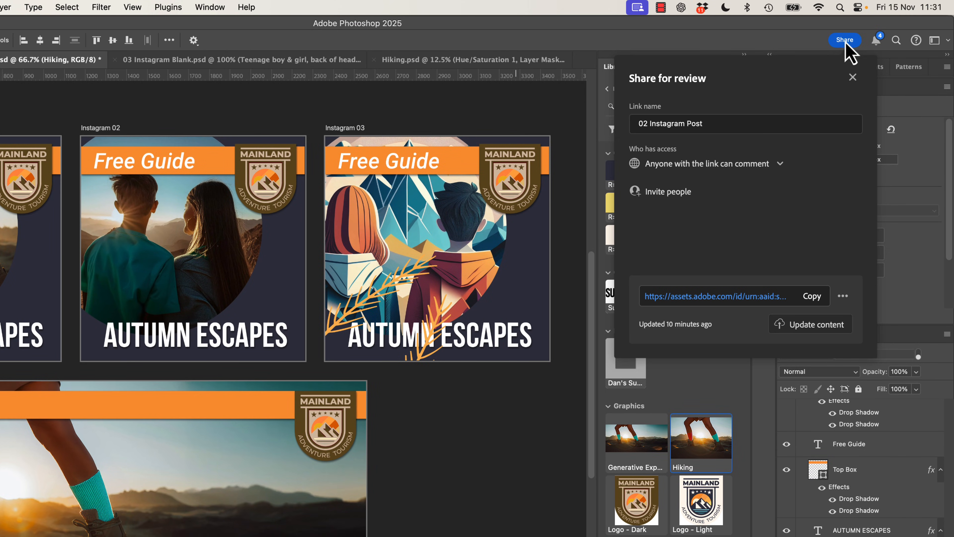
pyautogui.click(798, 329)
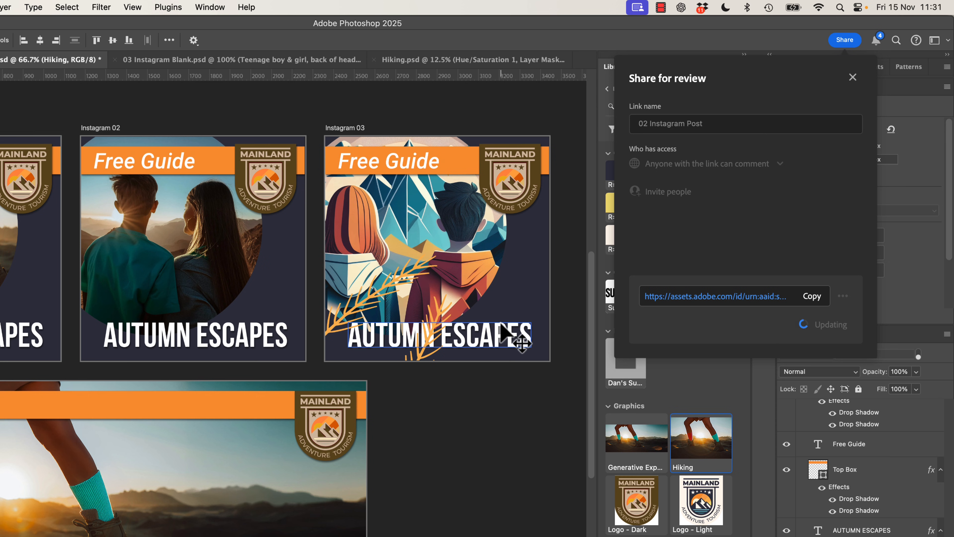
pyautogui.press('super+0')
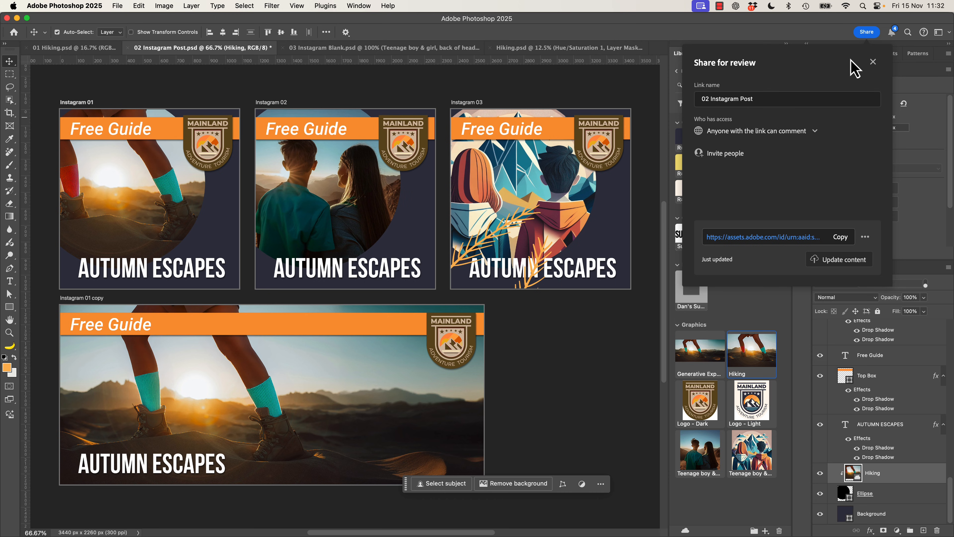
pyautogui.click(873, 61)
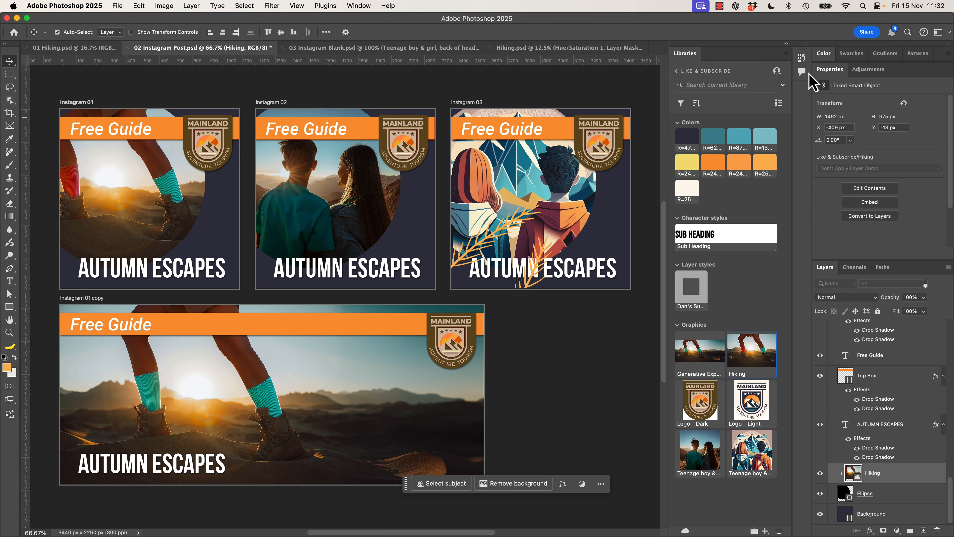
# Step: Resolve the review comment about the sock color and copy the review link
pyautogui.click(801, 71)
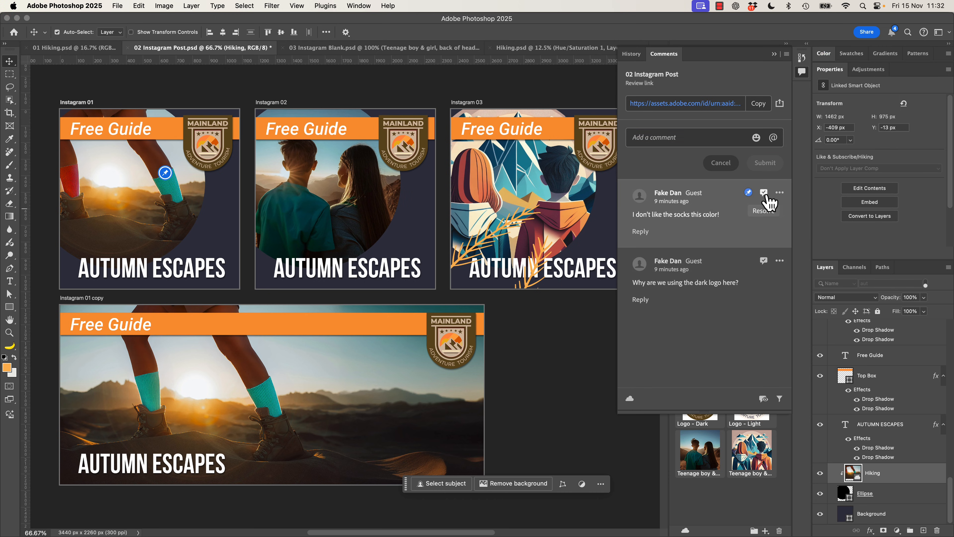
pyautogui.click(763, 227)
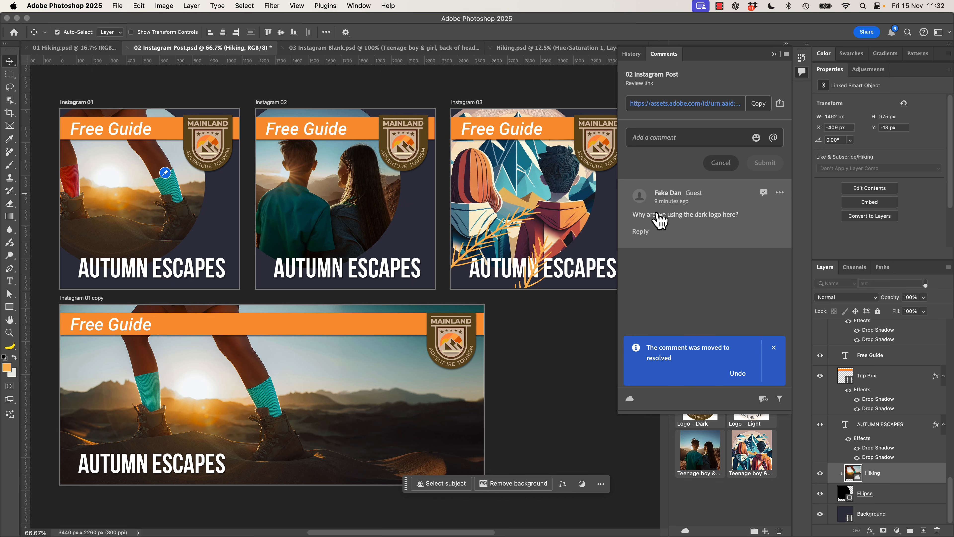
pyautogui.click(759, 107)
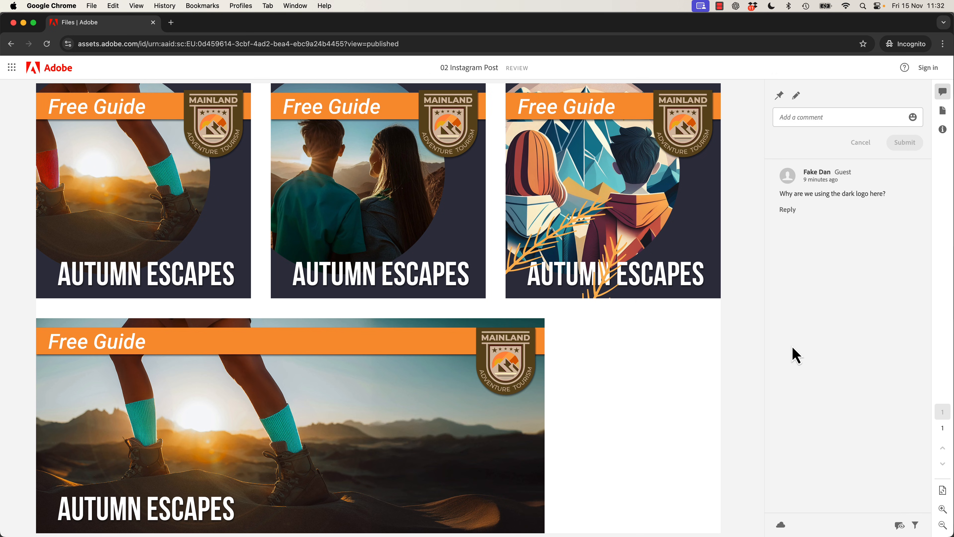
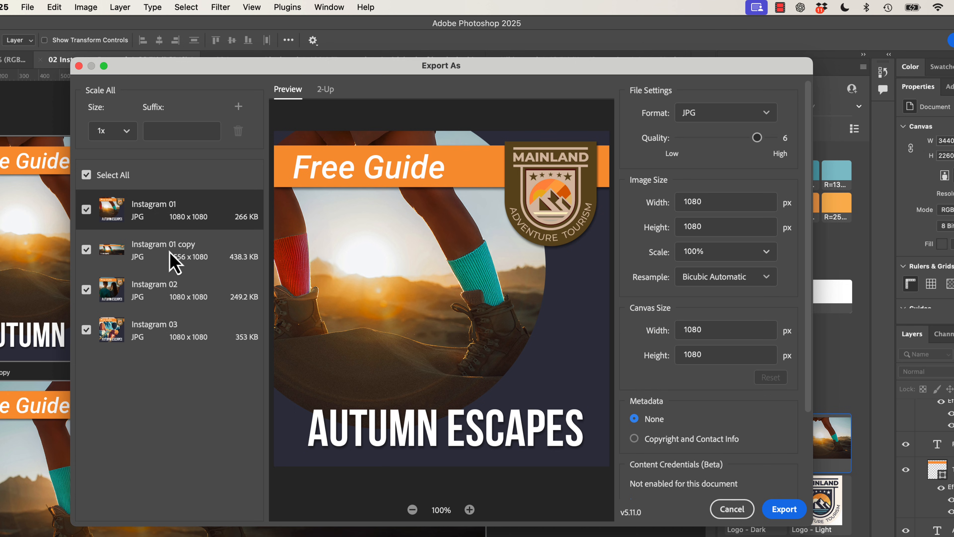
# Step: Preview the Instagram 01 copy, Instagram 02, Instagram 03 and Instagram 01 artboards in the Export As list
pyautogui.click(169, 256)
pyautogui.click(171, 299)
pyautogui.click(176, 340)
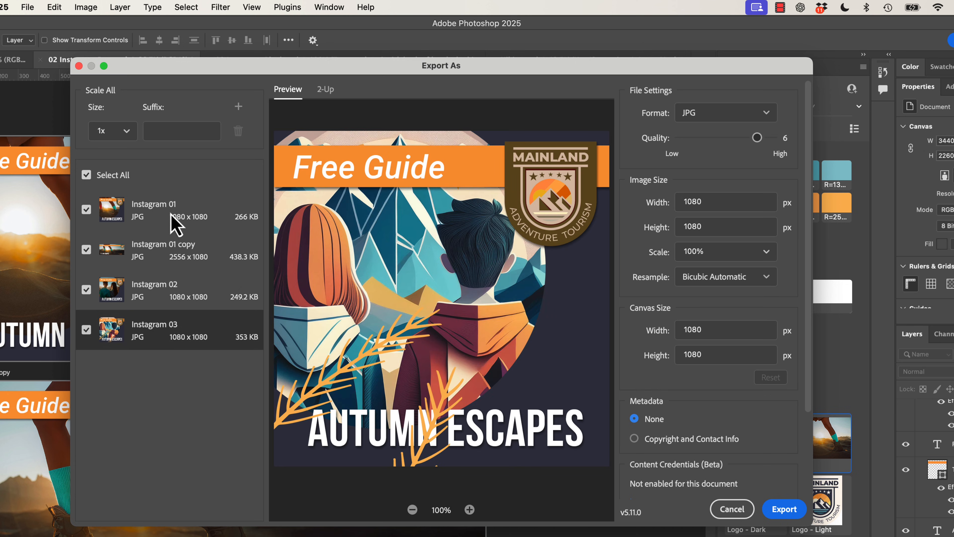
pyautogui.click(173, 222)
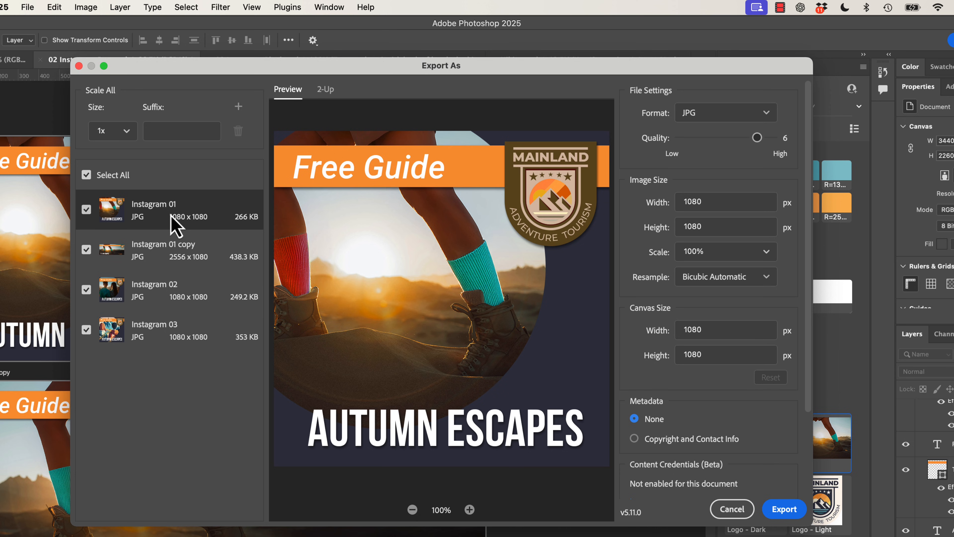
# Step: Try scaling all exported artboards at 2x and at 0.1x
pyautogui.click(116, 132)
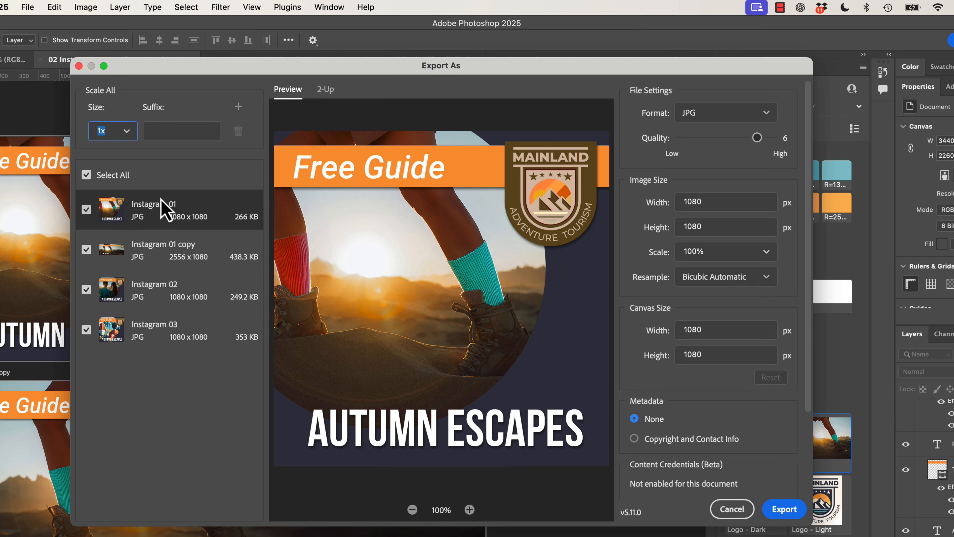
pyautogui.click(128, 132)
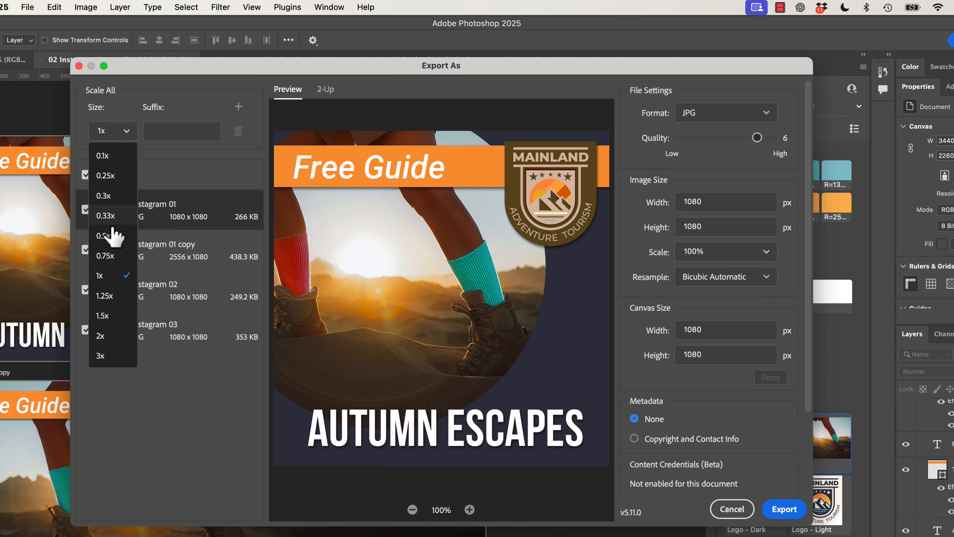
pyautogui.click(100, 336)
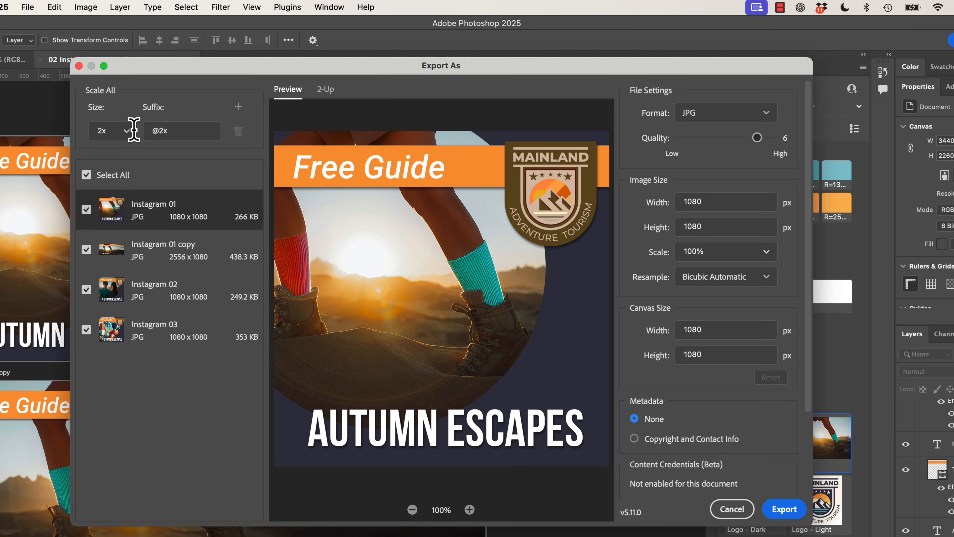
pyautogui.click(124, 131)
pyautogui.click(107, 155)
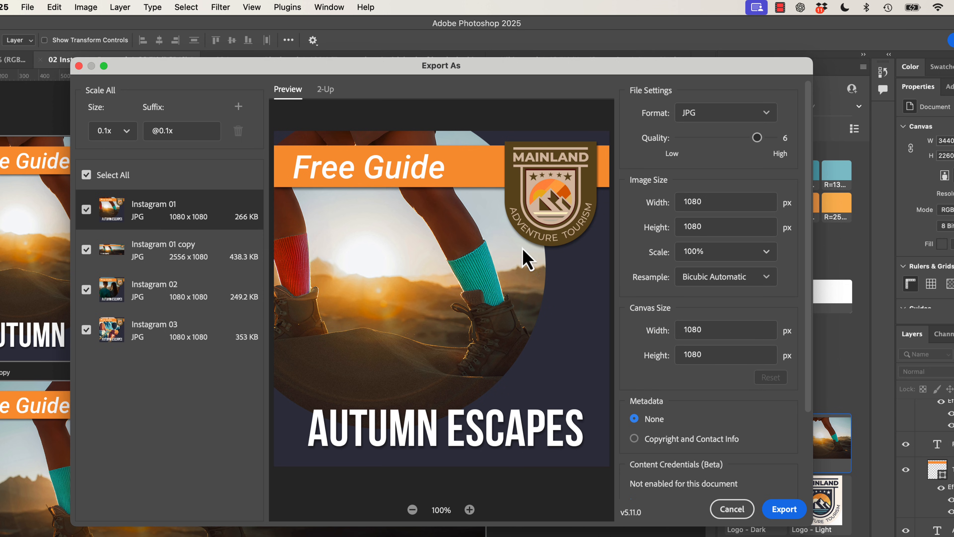
# Step: Try a 250 px export width for the Instagram 01 artboard and cancel the export
pyautogui.click(738, 202)
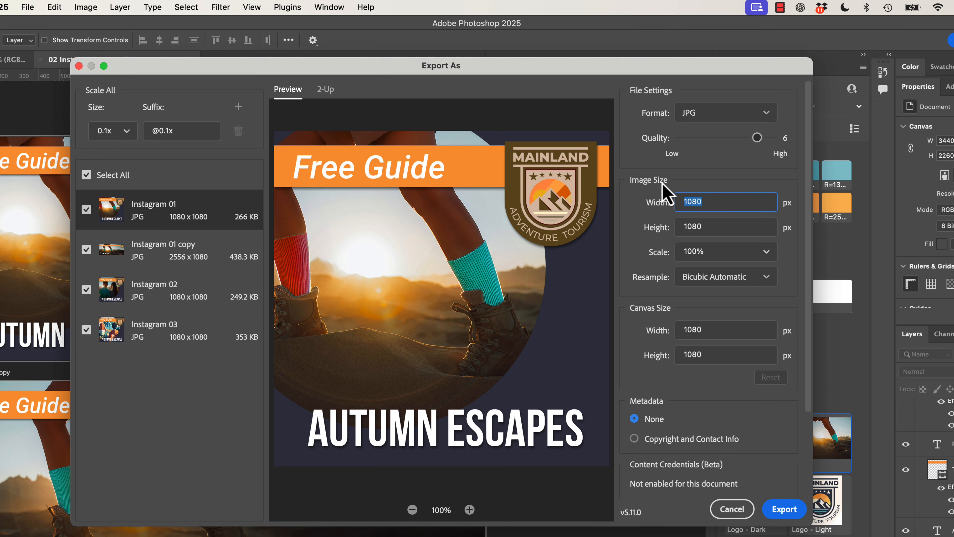
pyautogui.doubleClick(721, 203)
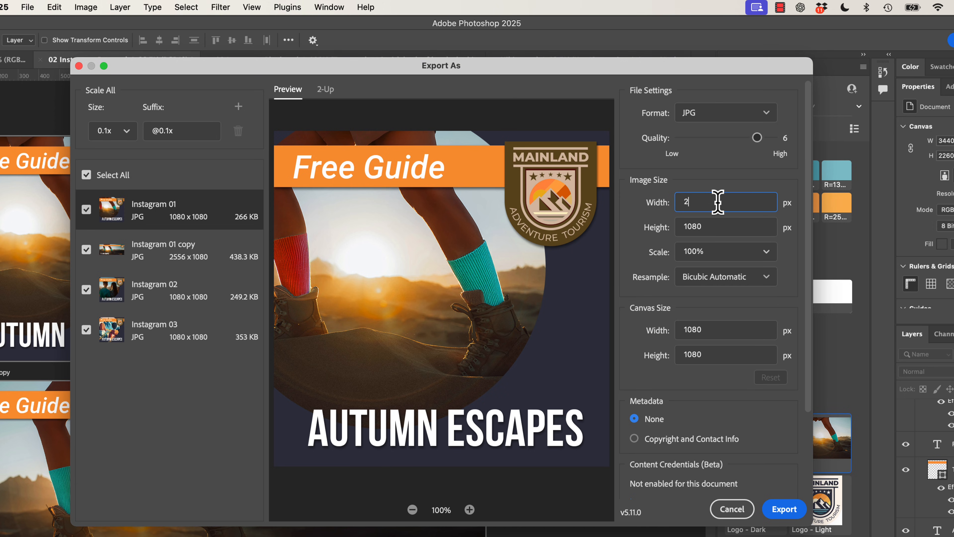
pyautogui.press('Tab')
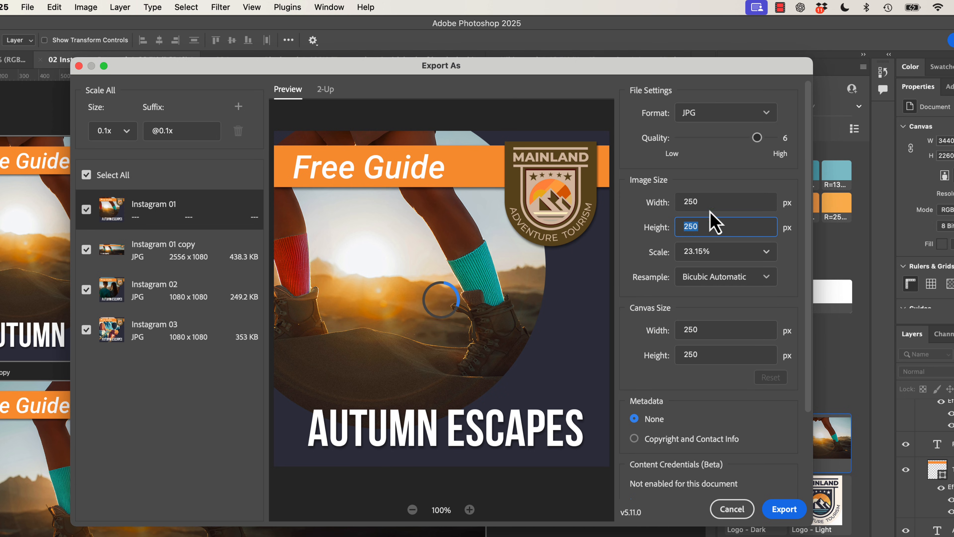
pyautogui.click(774, 511)
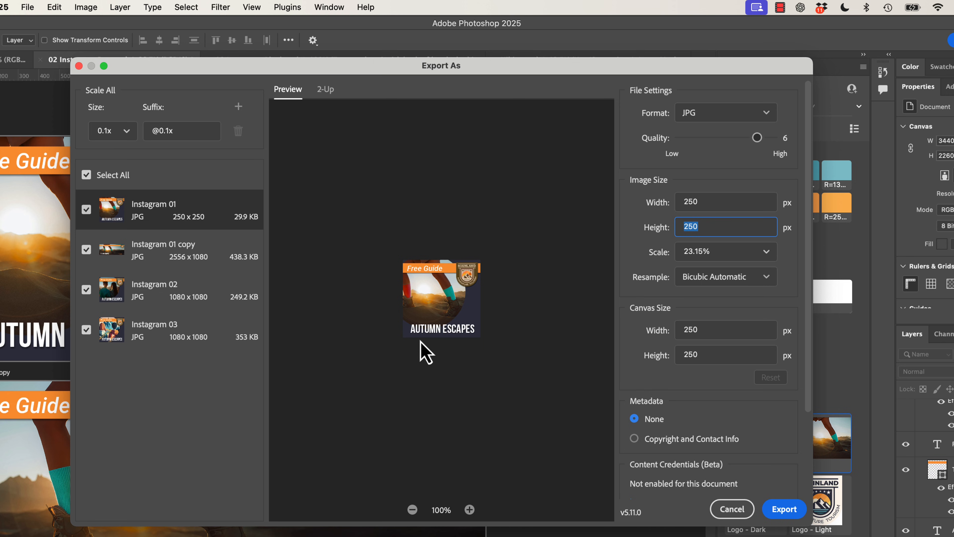
pyautogui.click(731, 509)
# Step: Try resizing the whole document to 200 pixels wide with Image Size and cancel it
pyautogui.click(86, 7)
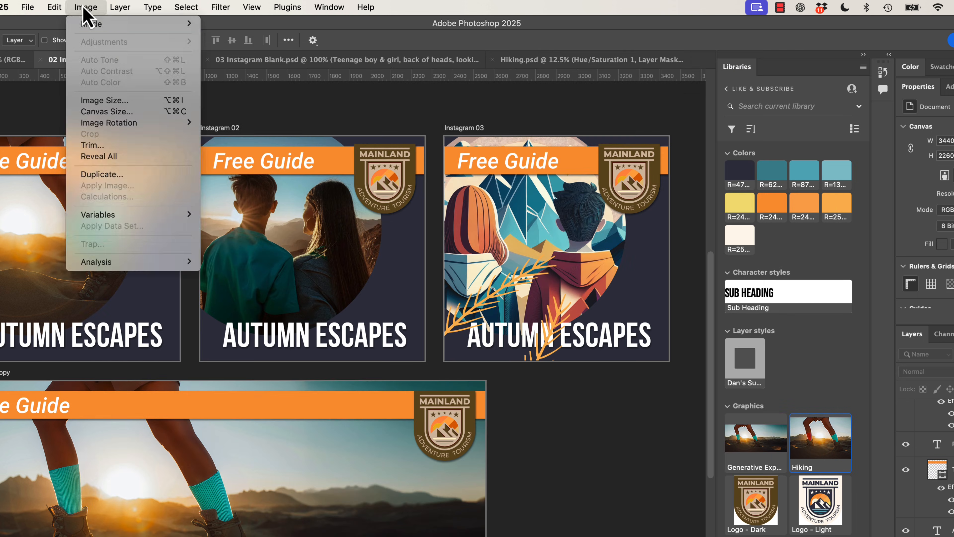
pyautogui.click(125, 102)
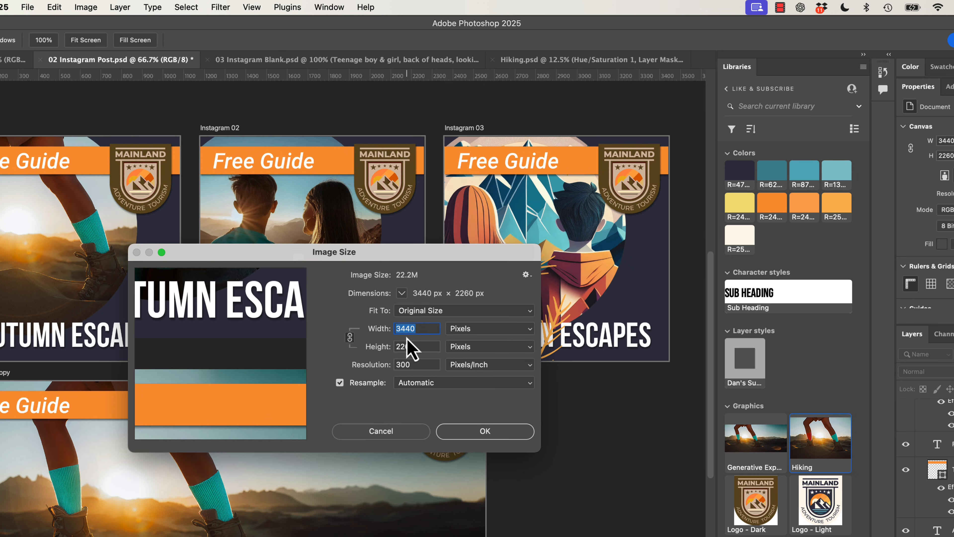
pyautogui.write('200')
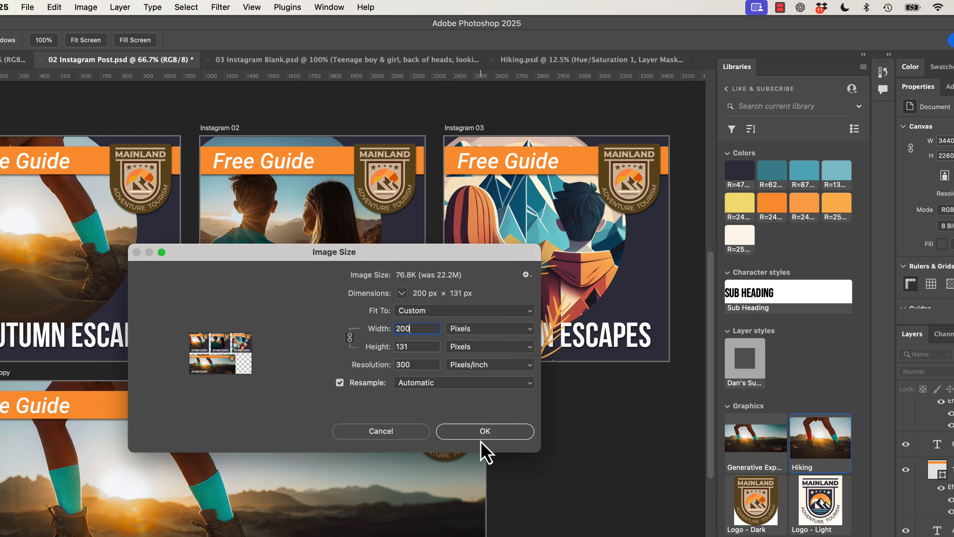
pyautogui.click(396, 434)
pyautogui.click(51, 7)
pyautogui.click(54, 7)
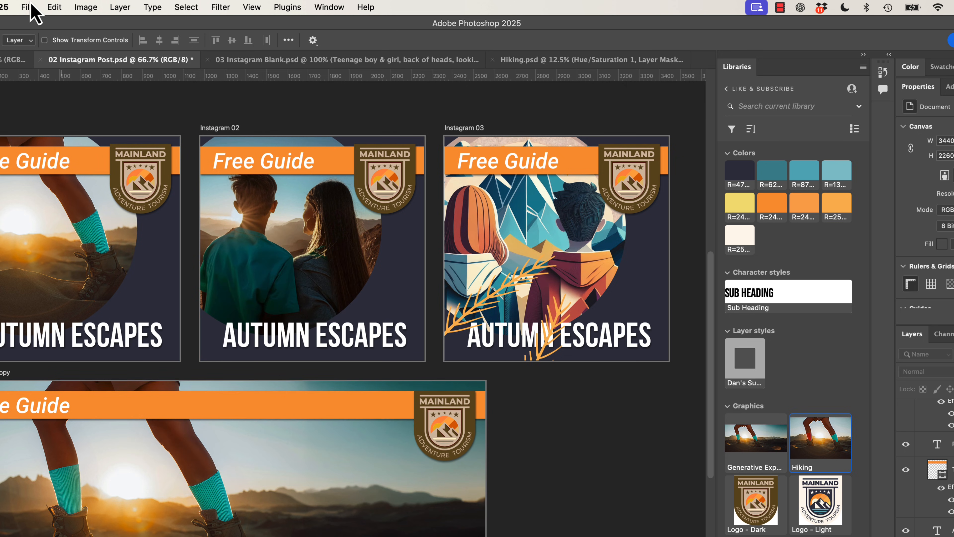
# Step: Open Export As for all artboards and show Instagram 01 in the 2-Up comparison with the second version active
pyautogui.click(32, 8)
pyautogui.moveTo(176, 205)
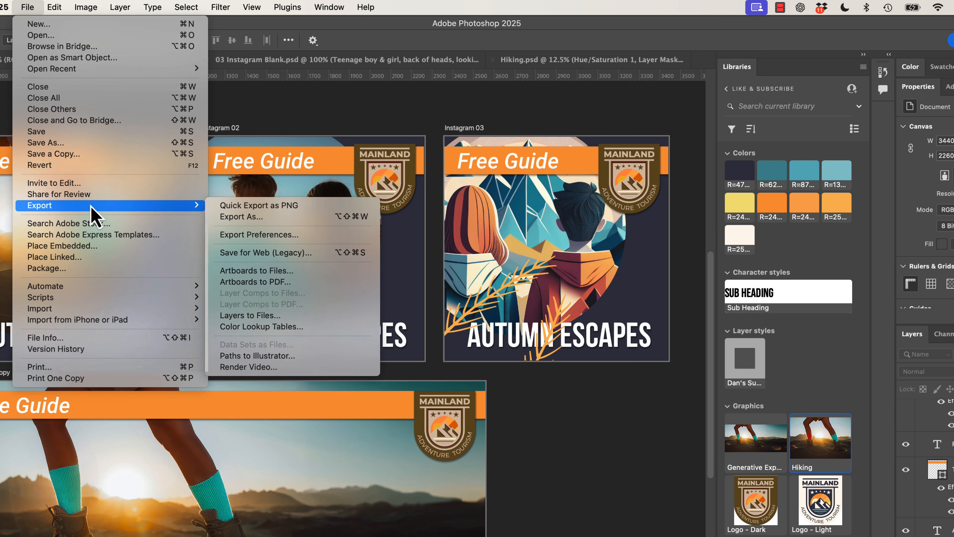
pyautogui.click(248, 220)
pyautogui.doubleClick(723, 202)
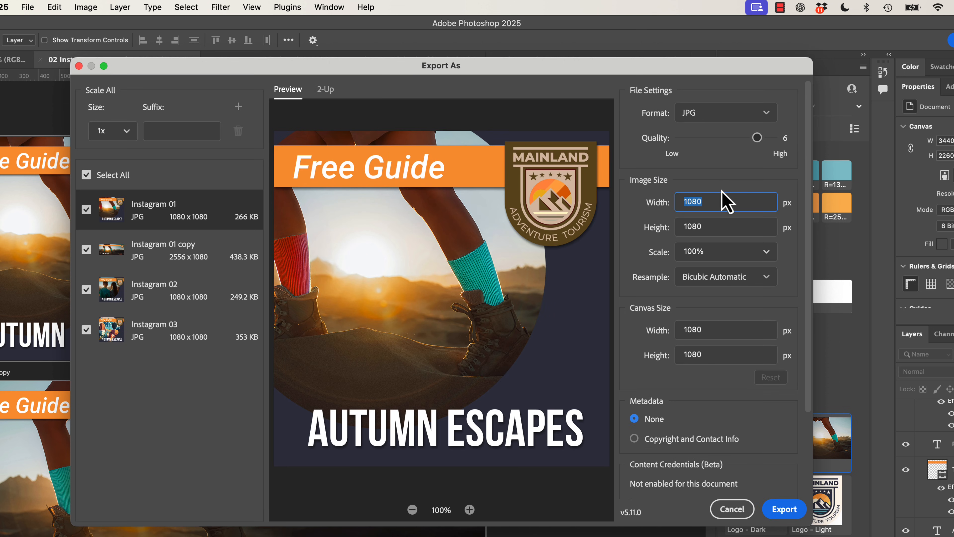
pyautogui.click(714, 166)
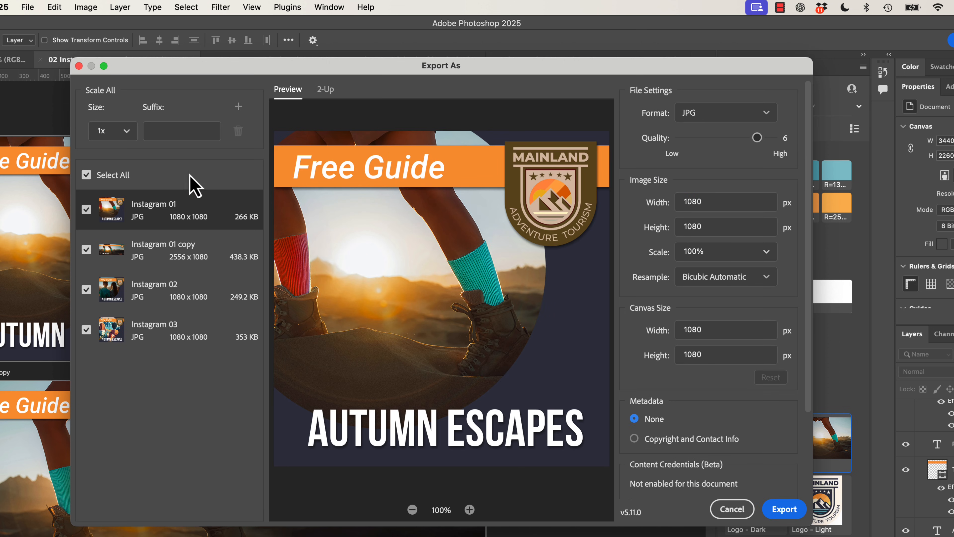
pyautogui.click(326, 91)
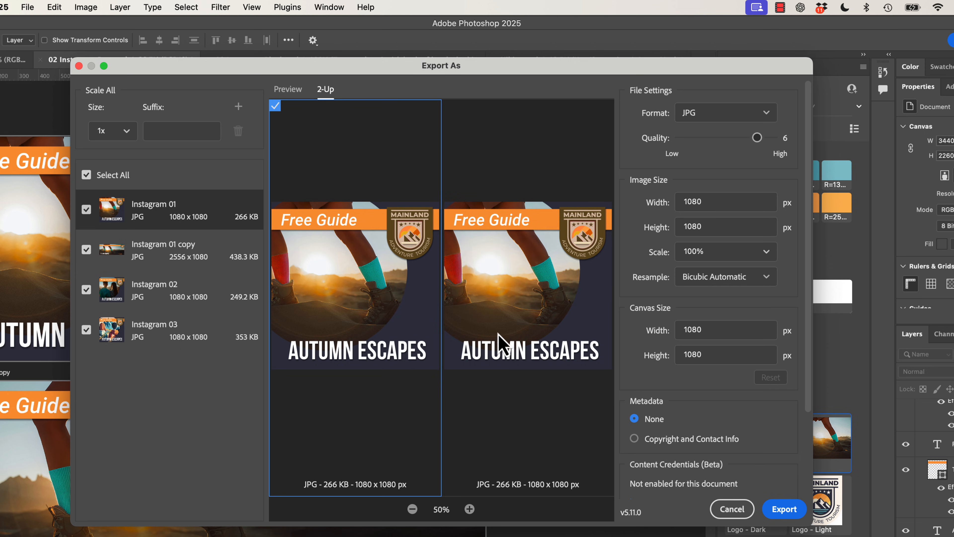
pyautogui.click(517, 333)
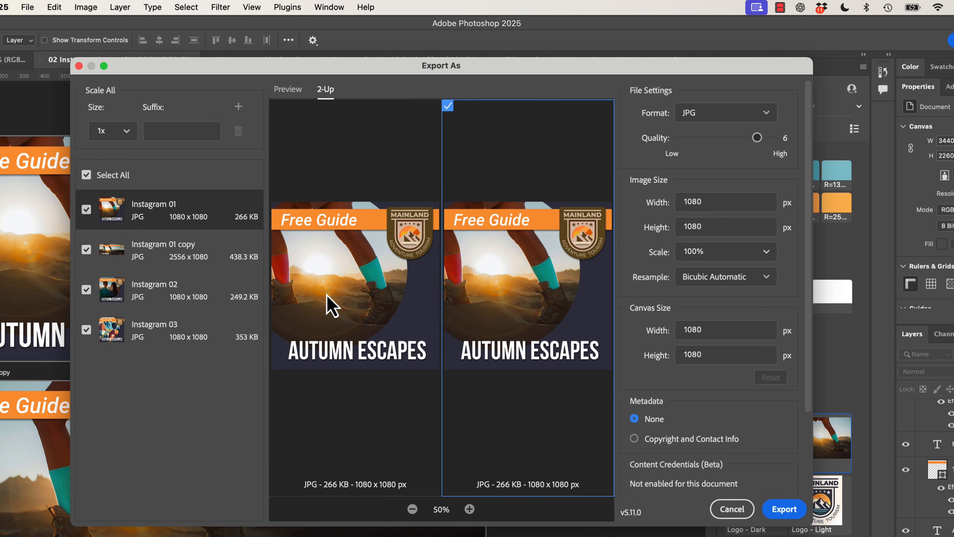
pyautogui.click(331, 305)
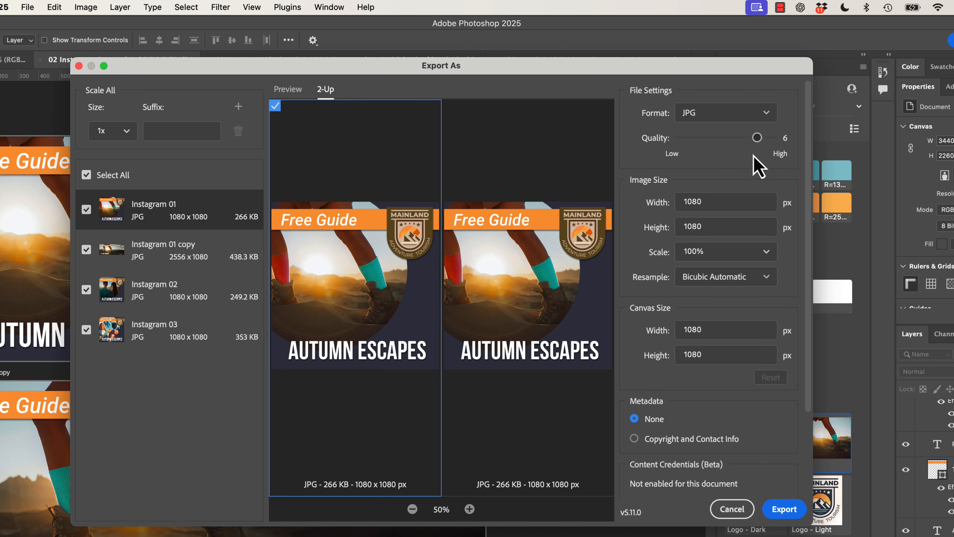
pyautogui.click(524, 333)
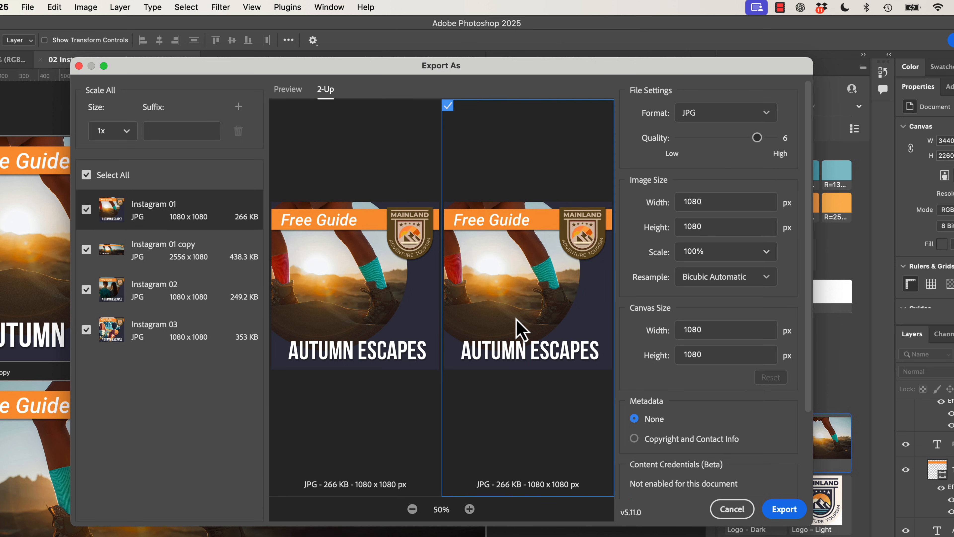
# Step: Set the second Instagram 01 version's JPG quality to 3 and compare both versions' details at up to 200% magnification
pyautogui.moveTo(756, 138); pyautogui.dragTo(710, 138)
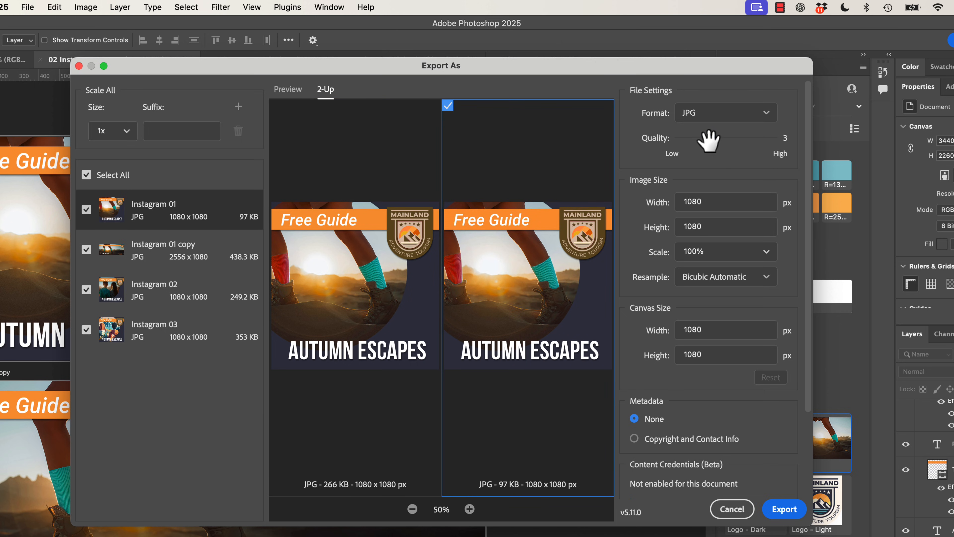
pyautogui.click(470, 509)
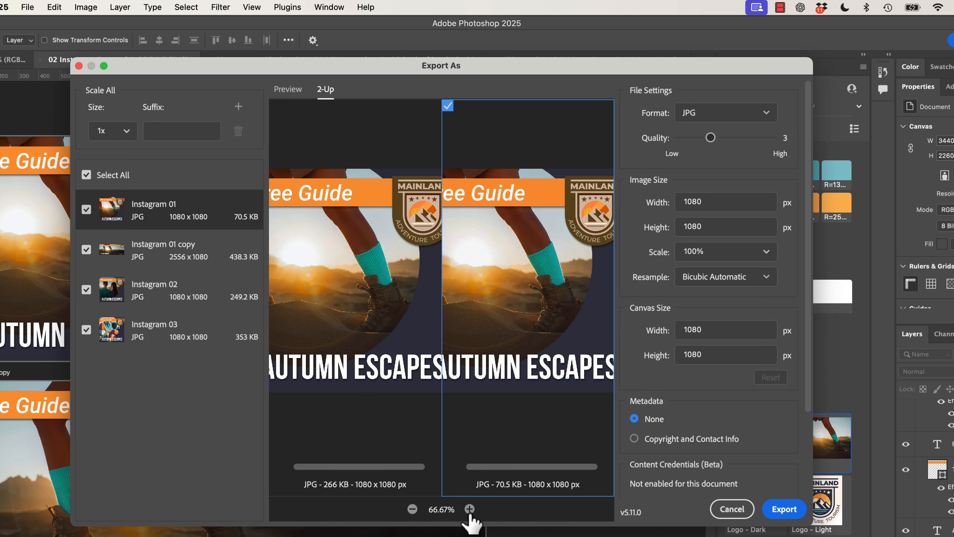
pyautogui.click(469, 509)
pyautogui.moveTo(581, 236); pyautogui.dragTo(557, 407)
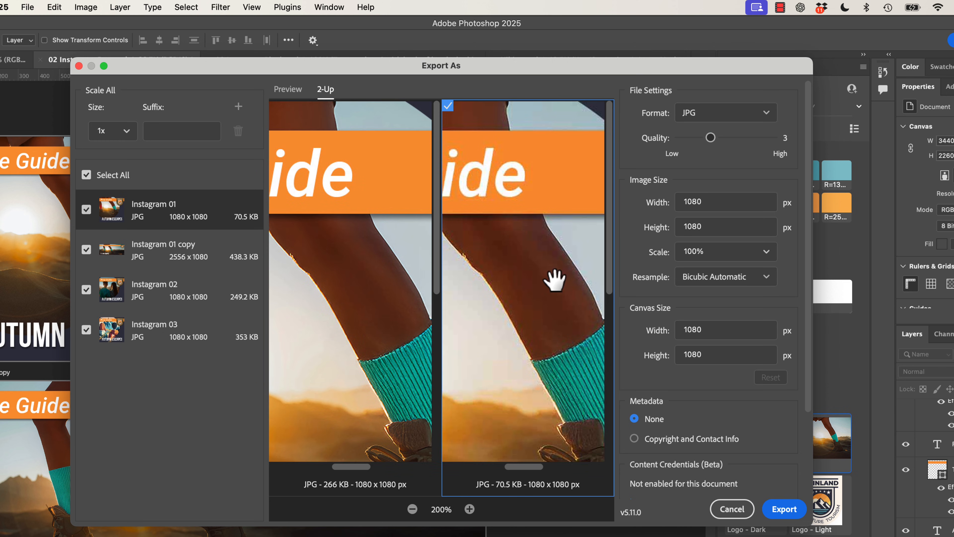
pyautogui.moveTo(541, 280); pyautogui.dragTo(605, 300)
pyautogui.moveTo(540, 256); pyautogui.dragTo(525, 296)
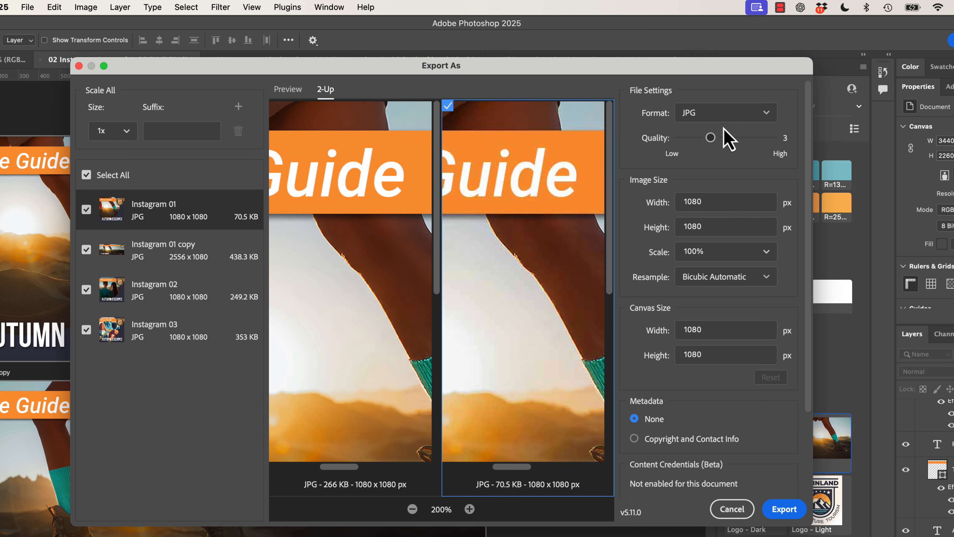
pyautogui.moveTo(712, 136)
pyautogui.mouseDown()
pyautogui.moveTo(676, 140)
pyautogui.moveTo(710, 137)
pyautogui.mouseUp()
pyautogui.click(412, 509)
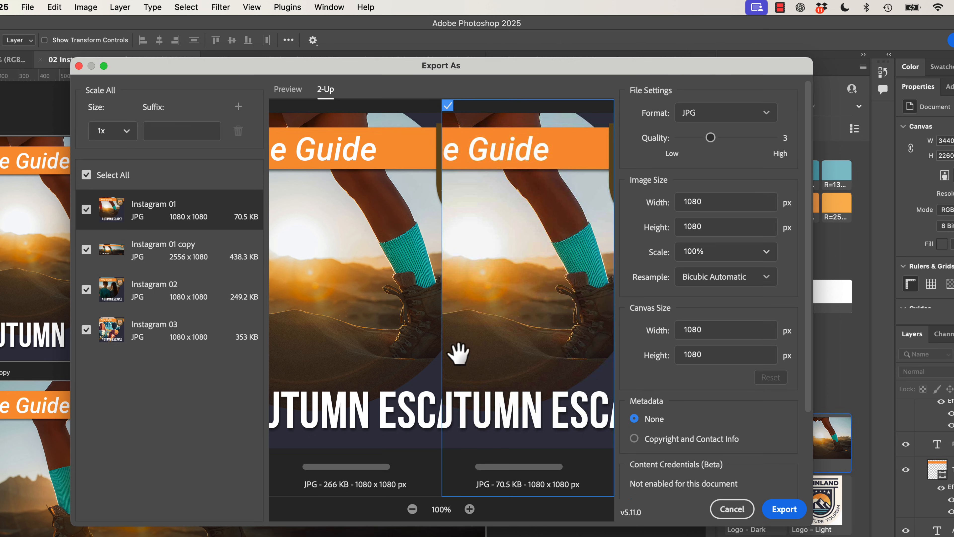
# Step: Apply JPG quality 3 to all four artboards and export them into the Exports folder
pyautogui.click(284, 92)
pyautogui.keyDown('shift'); pyautogui.click(182, 350); pyautogui.keyUp('shift')
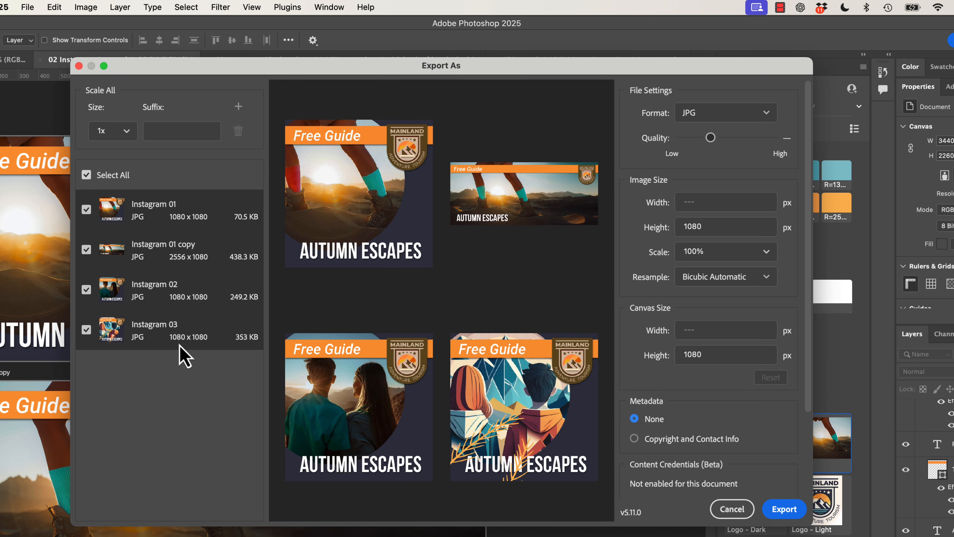
pyautogui.moveTo(707, 138)
pyautogui.mouseDown()
pyautogui.moveTo(696, 138)
pyautogui.moveTo(711, 140)
pyautogui.mouseUp()
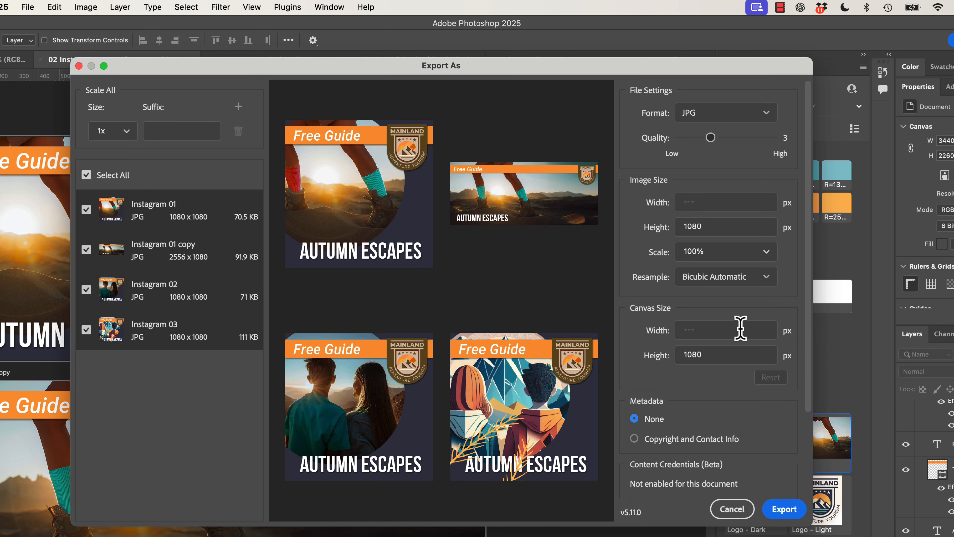
pyautogui.click(781, 509)
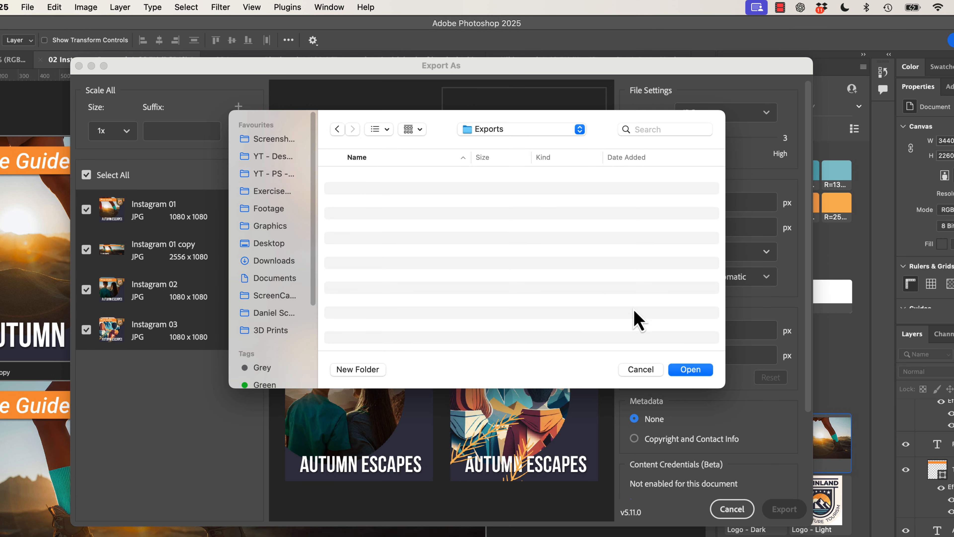
pyautogui.click(686, 370)
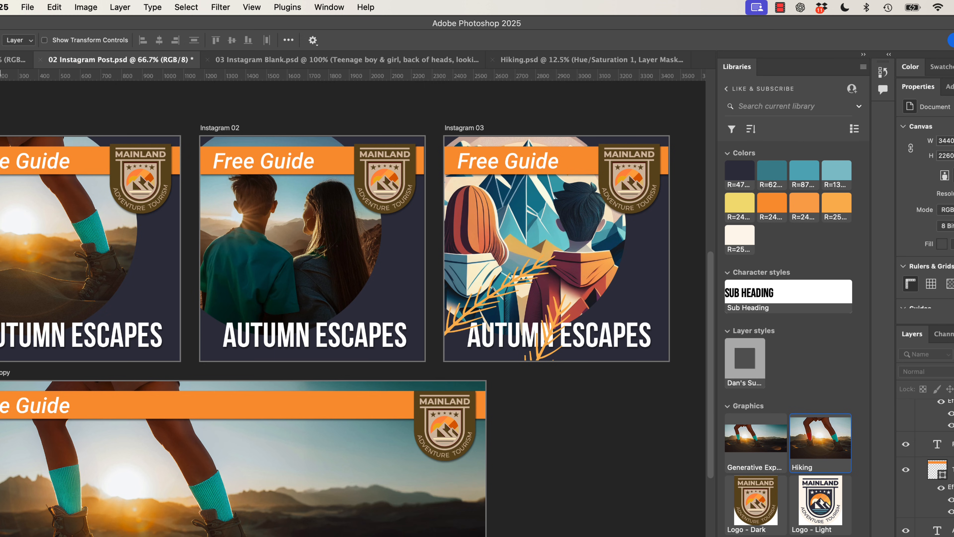
# Step: Switch to Finder, preview the exported JPG files in the Exports folder, and return to Photoshop
pyautogui.press('super+Tab')
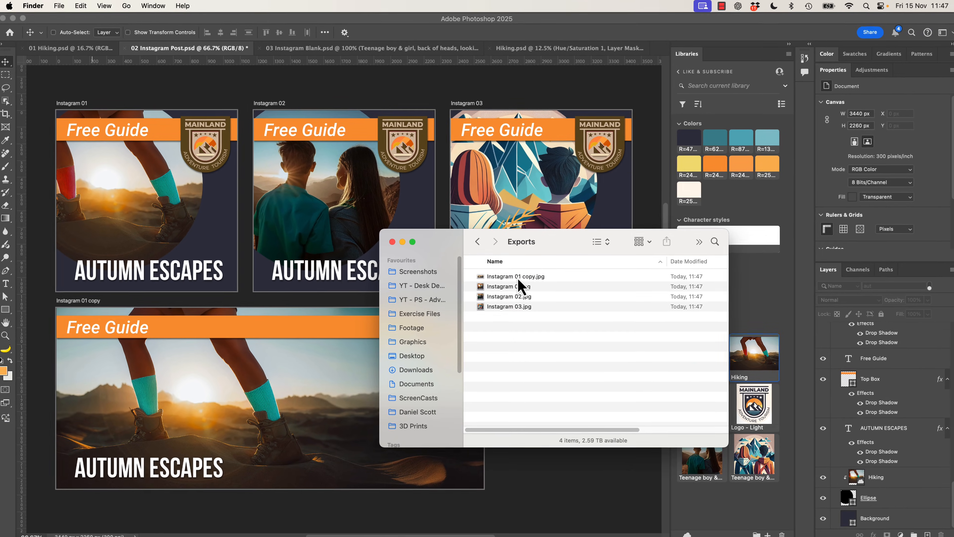
pyautogui.press('space')
pyautogui.press('Down')
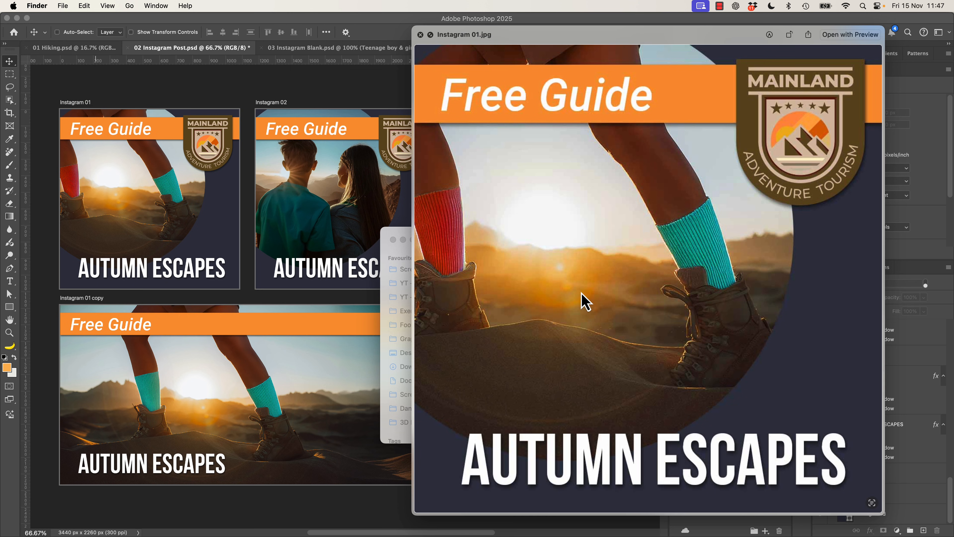
pyautogui.press('Down')
pyautogui.press('Down')
pyautogui.press('space')
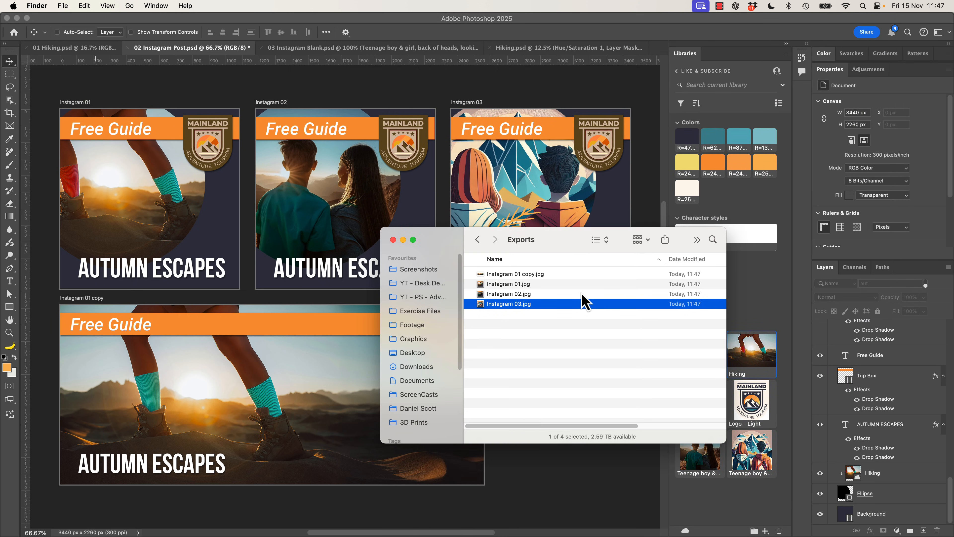
pyautogui.press('super+Tab')
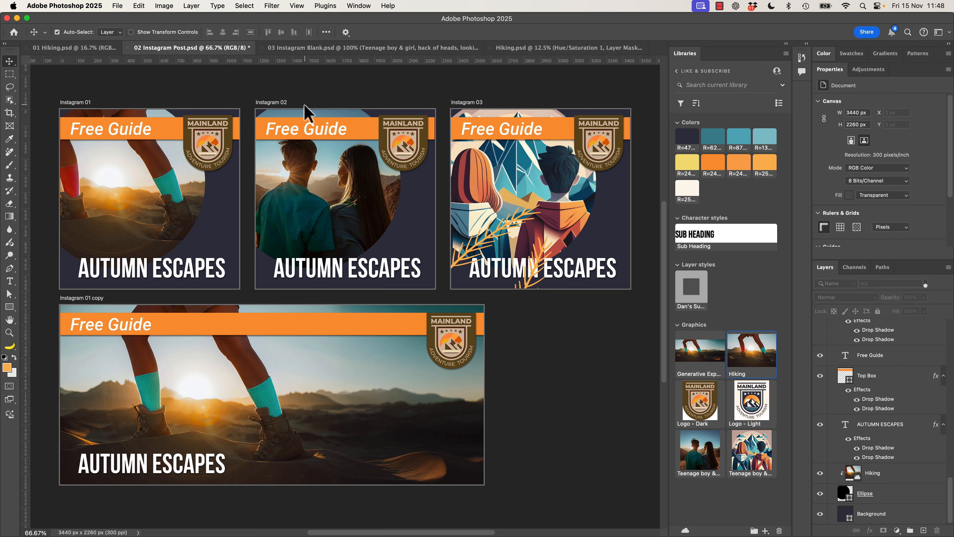
# Step: Quick-export only the Instagram 02 artboard as a PNG named "Instagram 02 V2" in the Exports folder
pyautogui.click(280, 104)
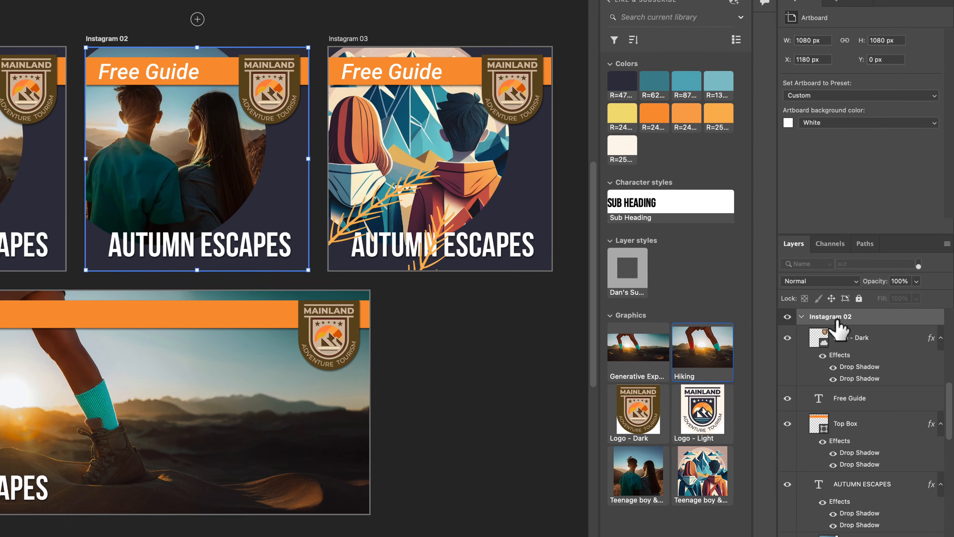
pyautogui.rightClick(859, 327)
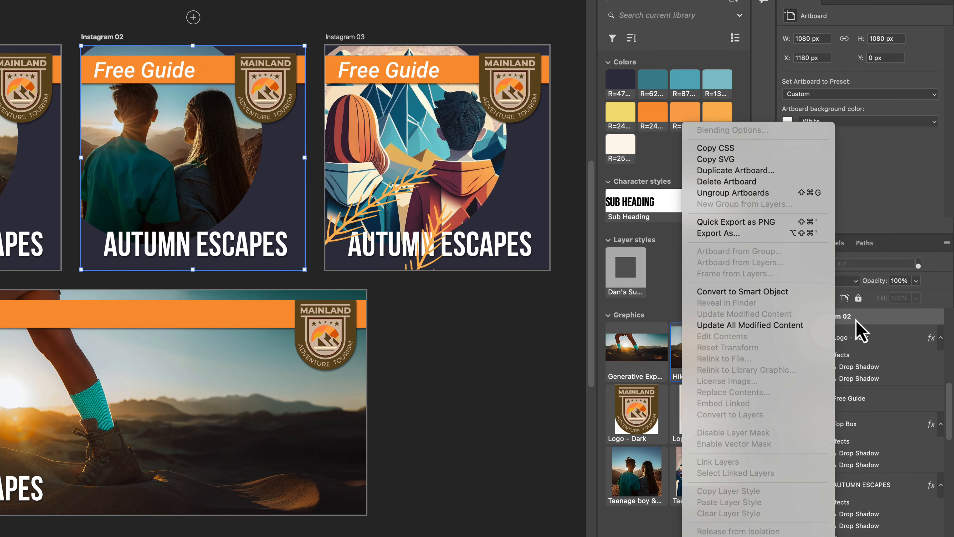
pyautogui.click(737, 222)
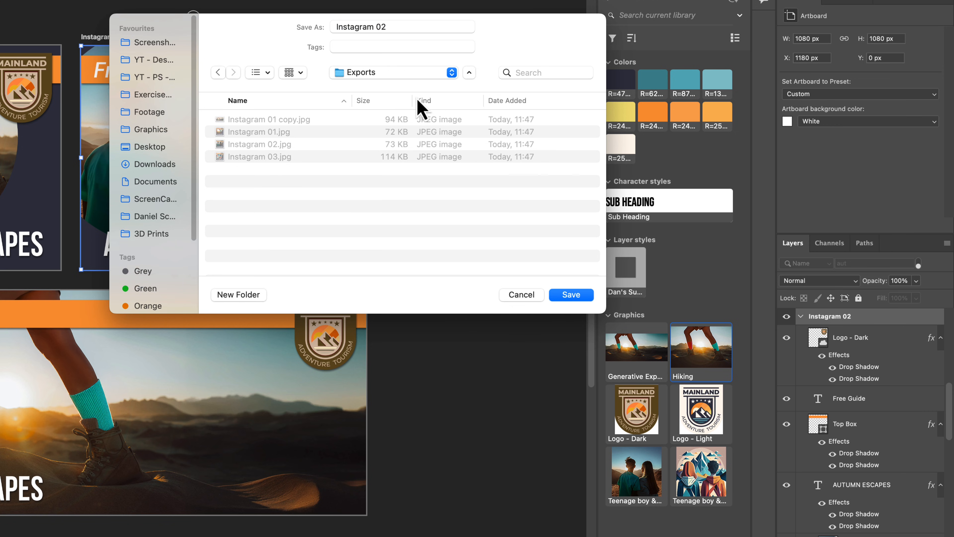
pyautogui.click(407, 26)
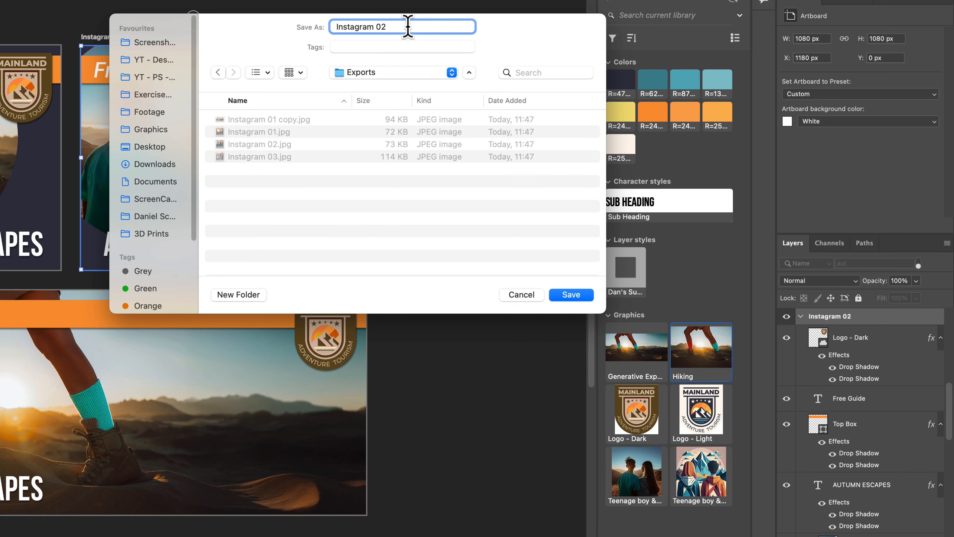
pyautogui.write('V3')
pyautogui.press('Return')
# Step: Switch to Finder, preview Instagram 02 V2.png in the Exports folder, and return to Photoshop
pyautogui.press('super+Tab')
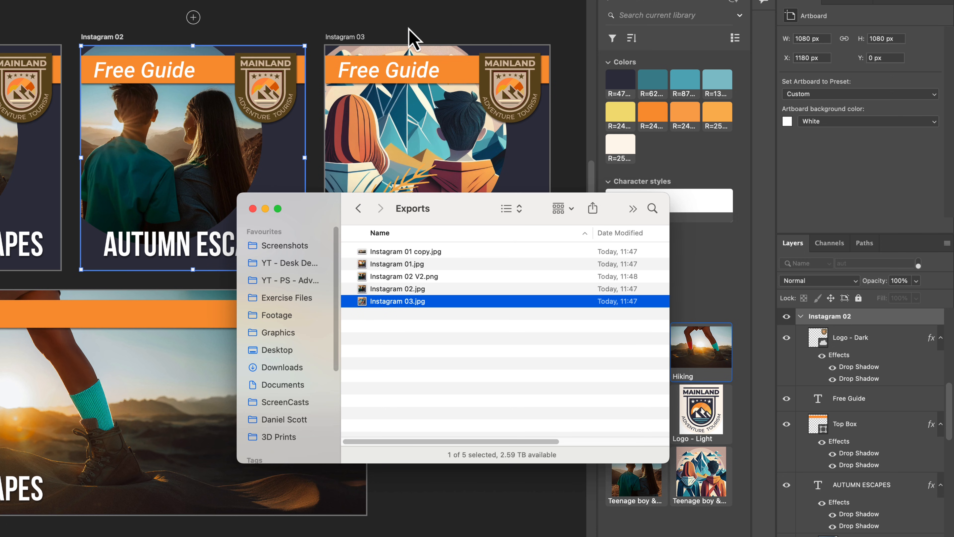
pyautogui.click(495, 347)
pyautogui.click(406, 278)
pyautogui.press('space')
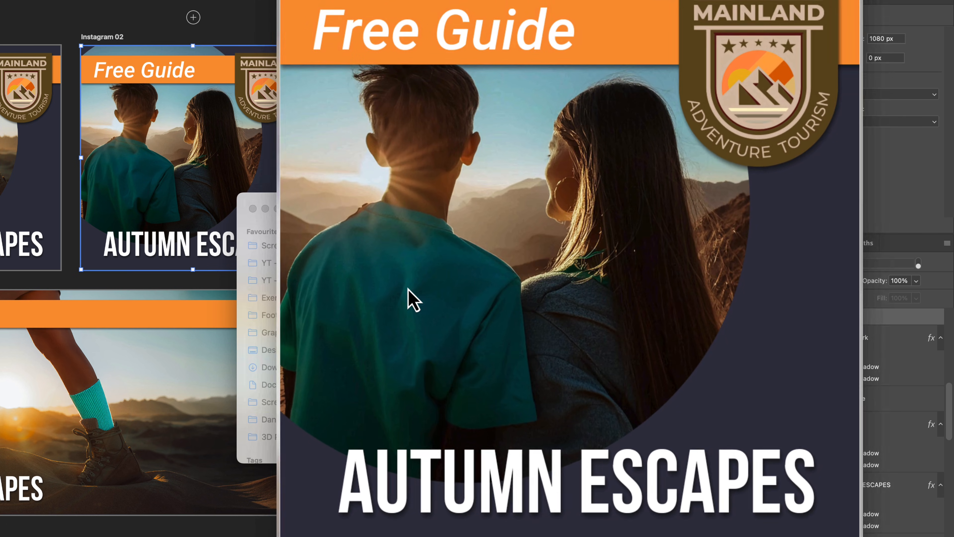
pyautogui.press('space')
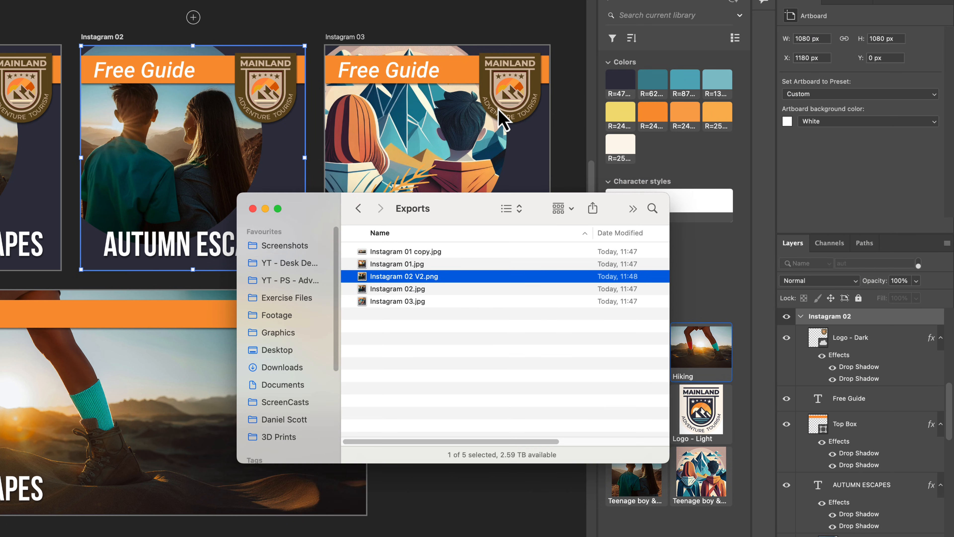
pyautogui.press('super+Tab')
# Step: Open the Export As settings for only the Instagram 02 artboard and cancel them
pyautogui.rightClick(842, 320)
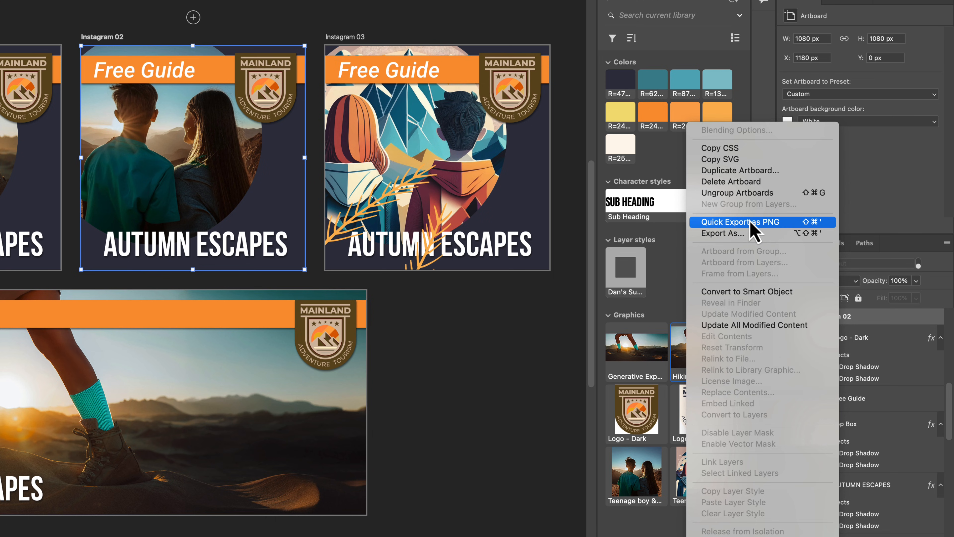
pyautogui.click(736, 233)
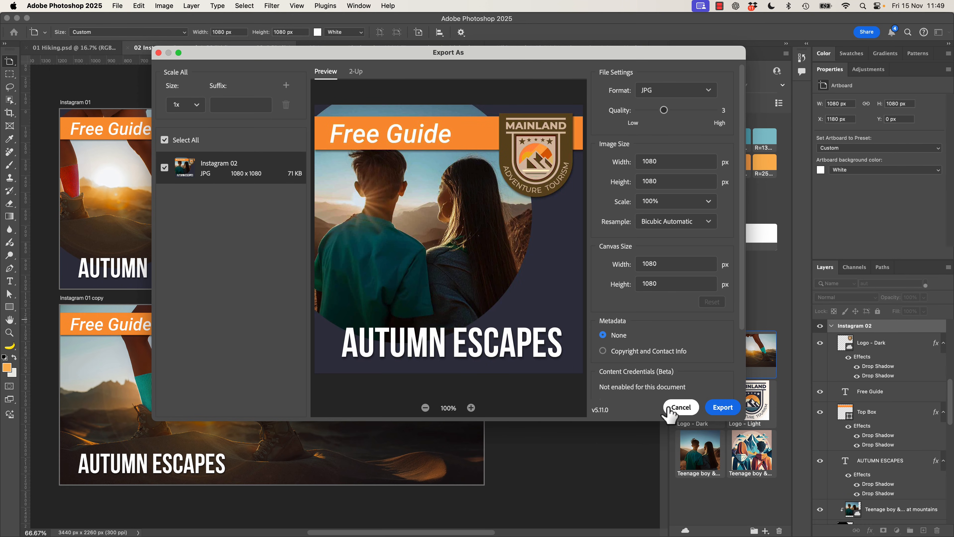
pyautogui.click(680, 407)
# Step: Quick-export the Logo - Dark layer of the Instagram 02 artboard as a PNG named "Logo - Dark" in the Exports folder
pyautogui.press('v')
pyautogui.click(411, 138)
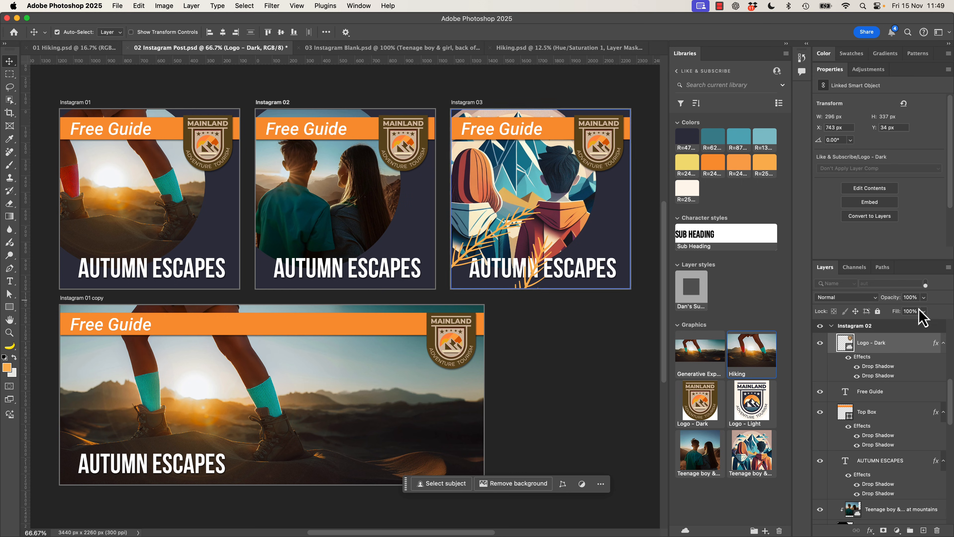
pyautogui.rightClick(866, 345)
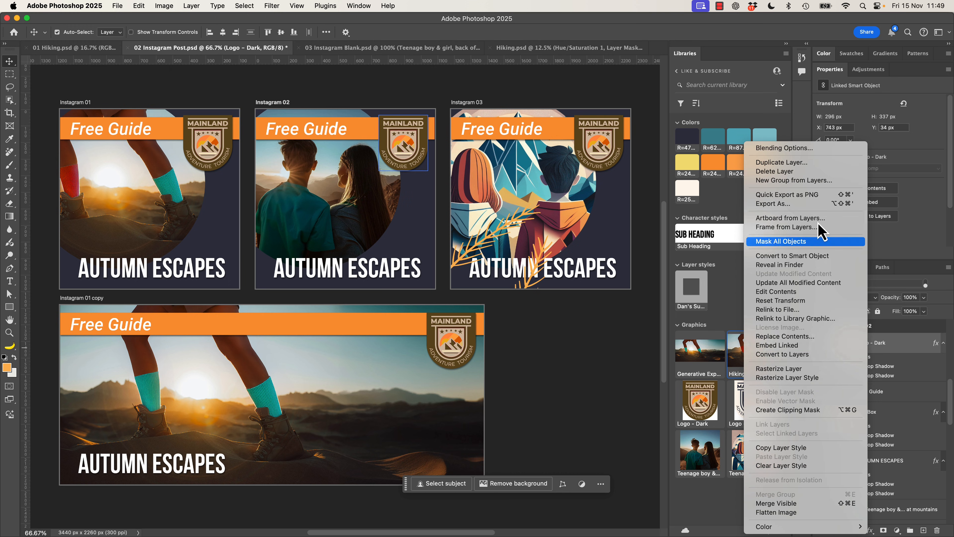
pyautogui.click(785, 318)
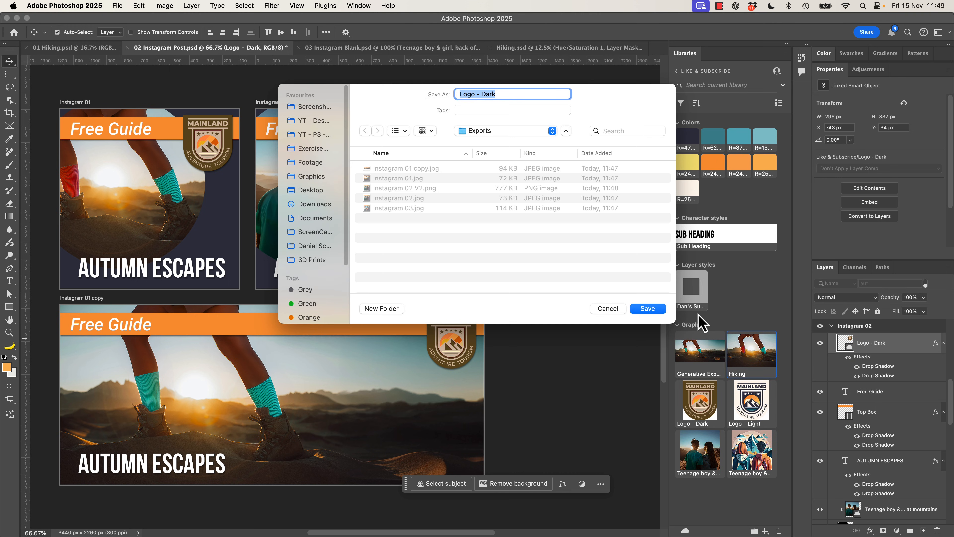
pyautogui.press('Escape')
# Step: Switch to Finder and preview files in the Exports folder, from Instagram 01 copy.jpg down to Logo - Dark.png
pyautogui.press('super+Tab')
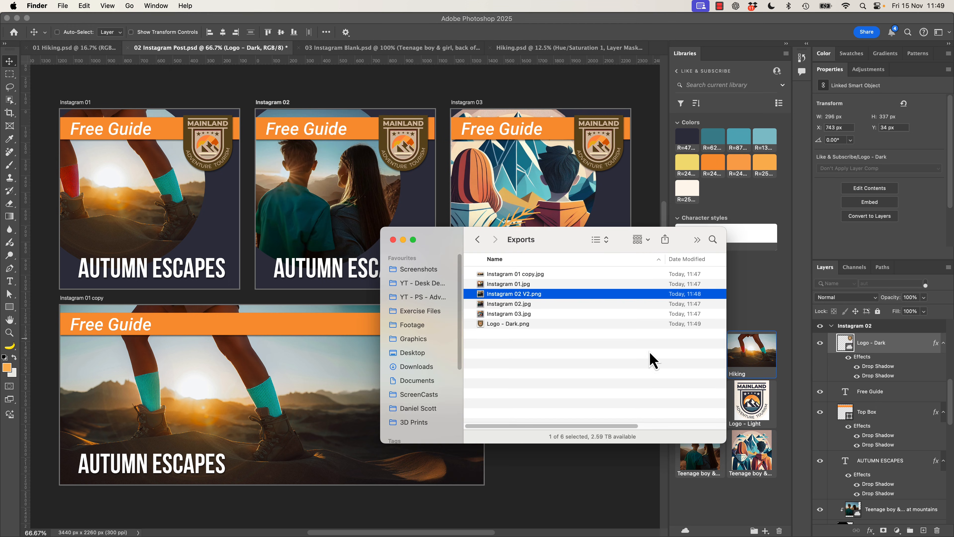
pyautogui.click(518, 275)
pyautogui.press('space')
pyautogui.press('space')
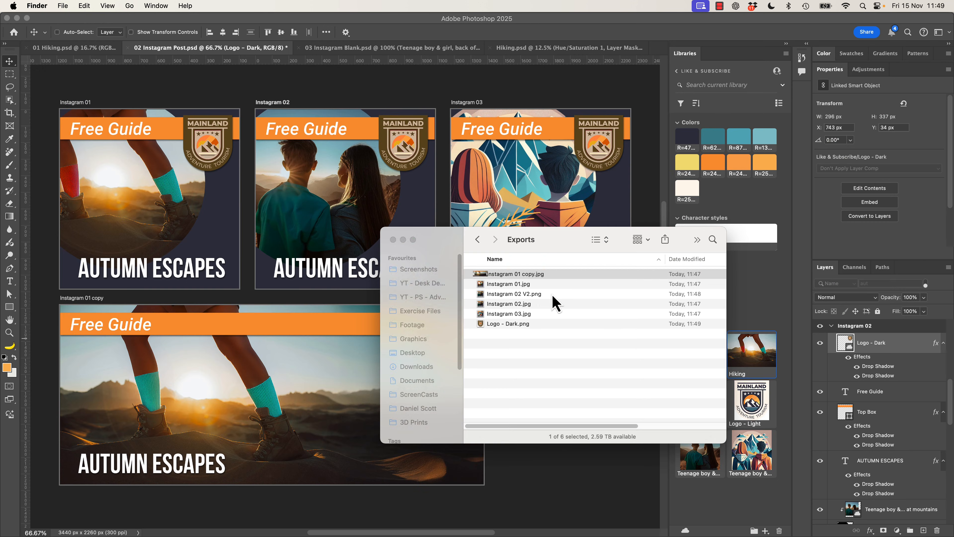
pyautogui.press('Down')
pyautogui.press('space')
pyautogui.press('Down')
pyautogui.press('Down')
pyautogui.press('space')
pyautogui.press('Down')
pyautogui.press('Down')
pyautogui.press('space')
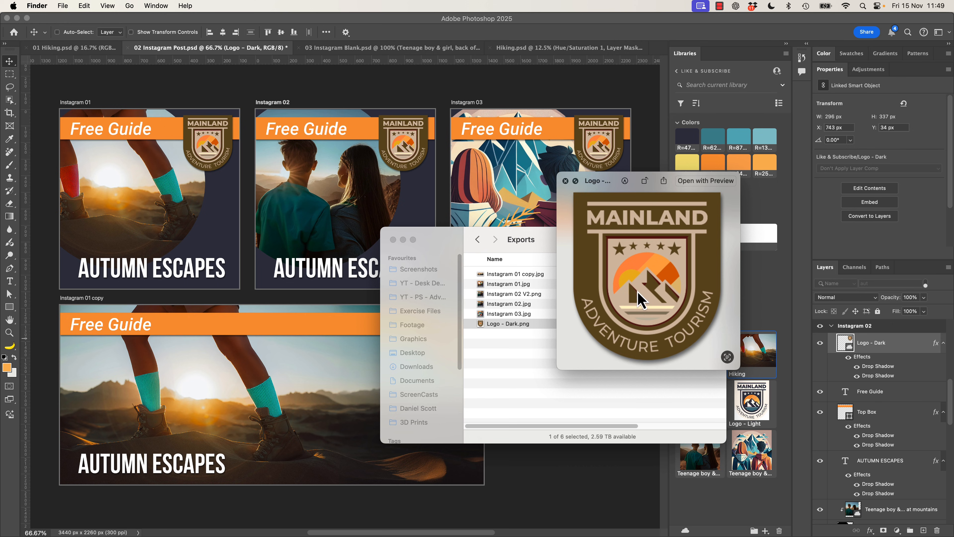
# Step: Close the Logo - Dark.png preview, return to Photoshop, and select the Logo - Dark layer of the Instagram 02 artboard
pyautogui.press('space')
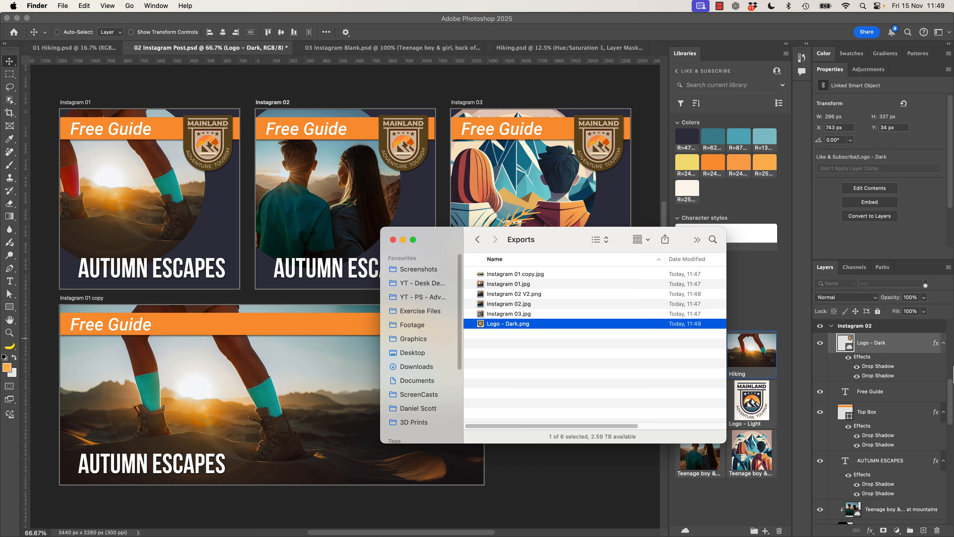
pyautogui.click(594, 373)
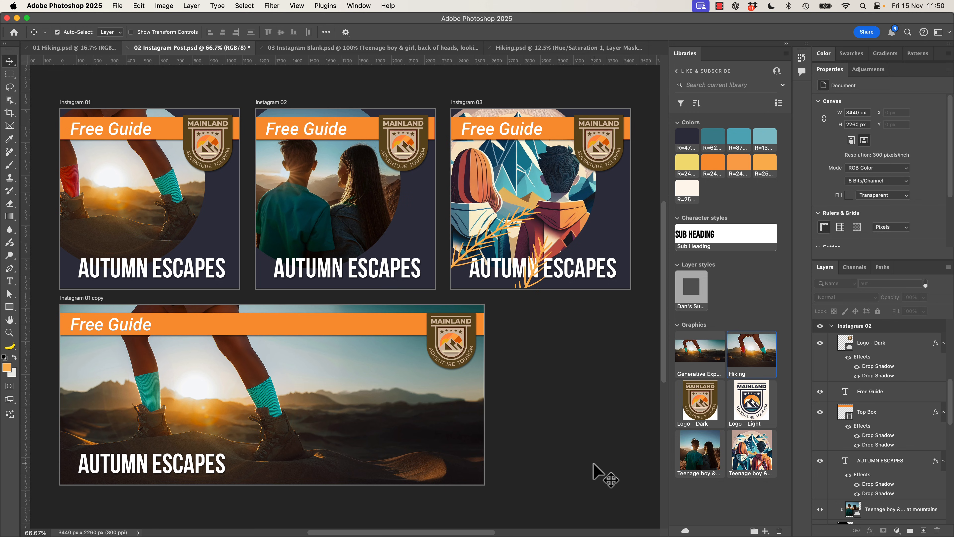
pyautogui.click(901, 343)
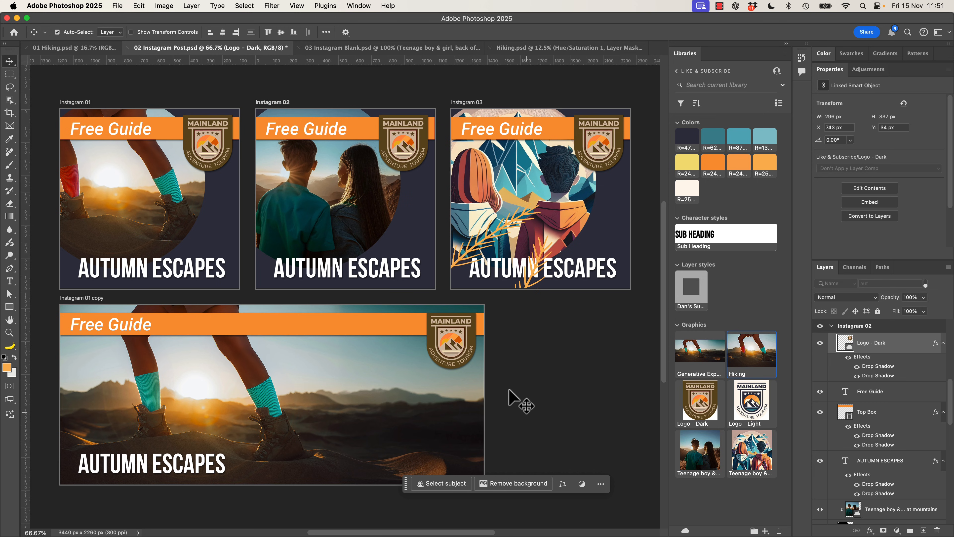
# Step: Replace the layer name filter with the Smart Object filter, showing only library-linked smart objects
pyautogui.click(926, 285)
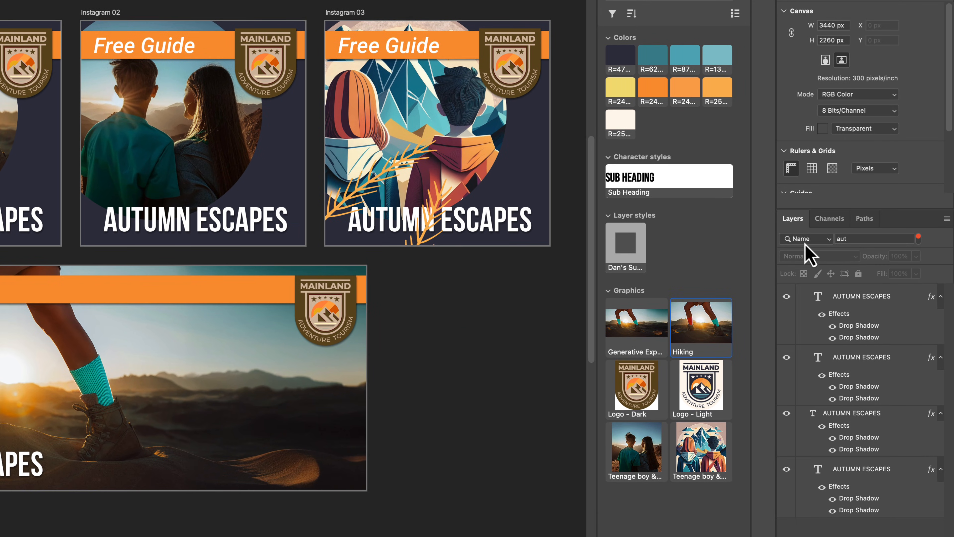
pyautogui.click(805, 245)
pyautogui.click(792, 228)
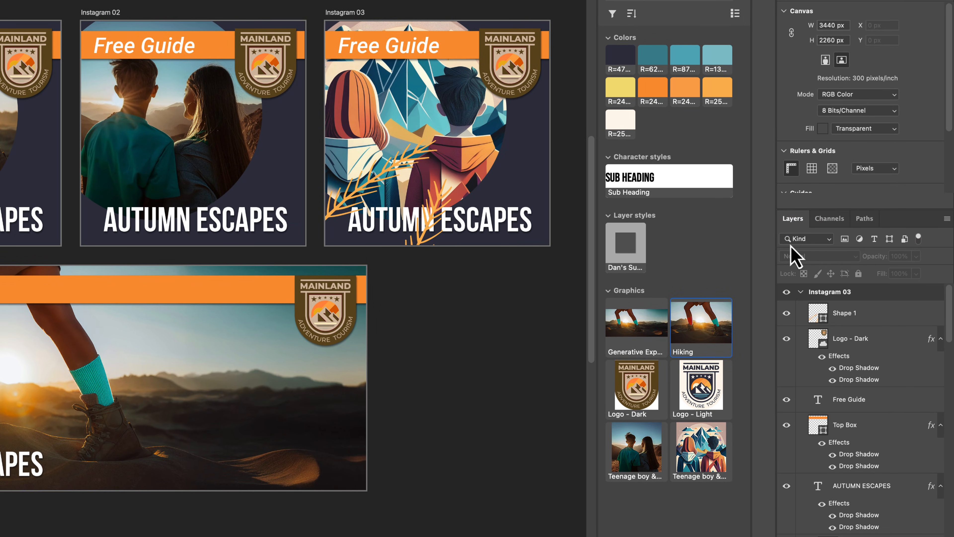
pyautogui.click(790, 240)
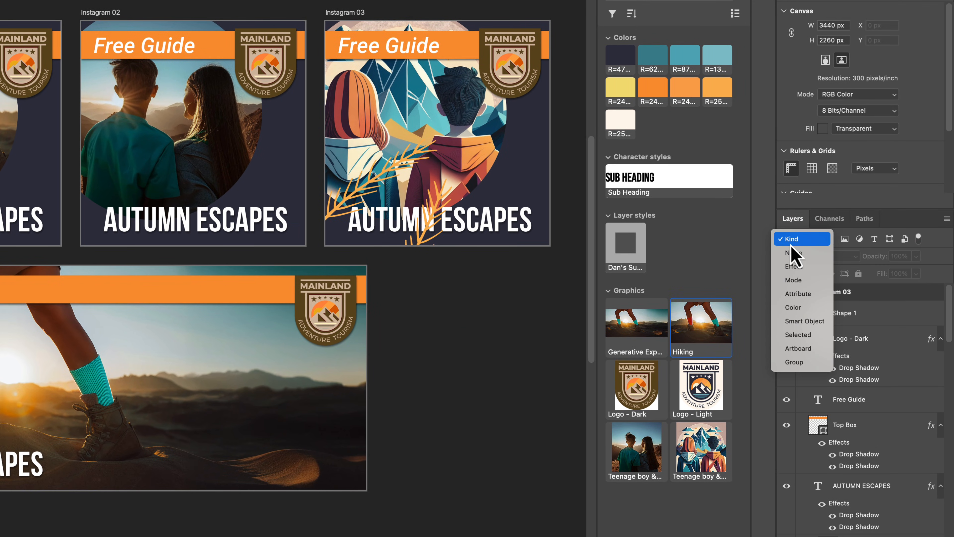
pyautogui.click(807, 322)
pyautogui.click(811, 314)
pyautogui.click(869, 403)
pyautogui.scroll(-1, 869, 403)
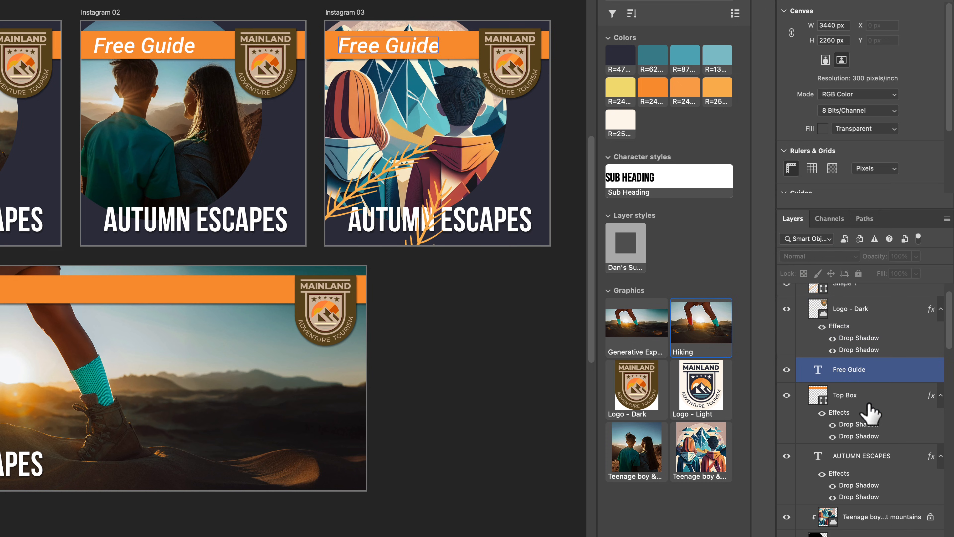
pyautogui.scroll(1, 868, 404)
pyautogui.click(868, 486)
pyautogui.click(868, 404)
pyautogui.keyDown('super'); pyautogui.click(869, 404); pyautogui.keyUp('super')
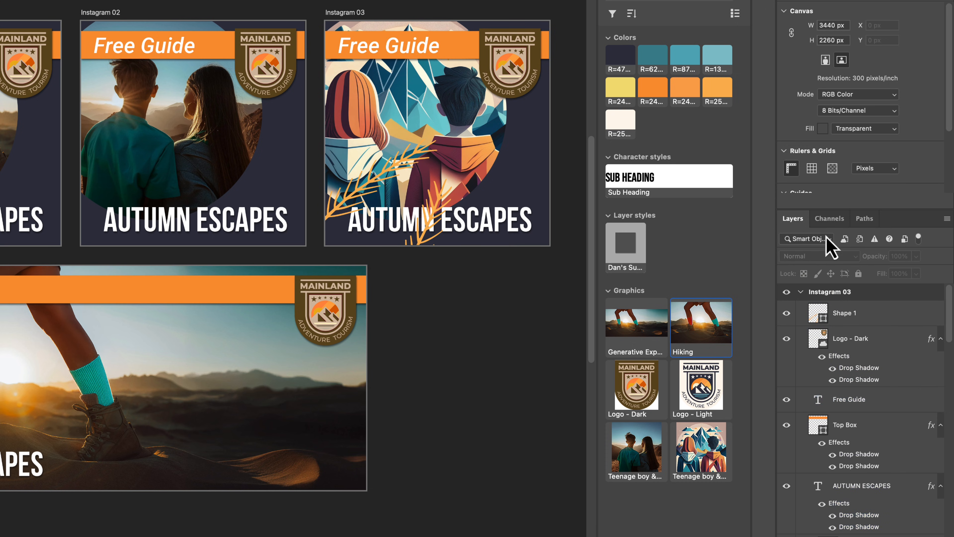
pyautogui.click(844, 240)
# Step: Examine the filtered list of library-linked layers across all the artboards
pyautogui.click(845, 297)
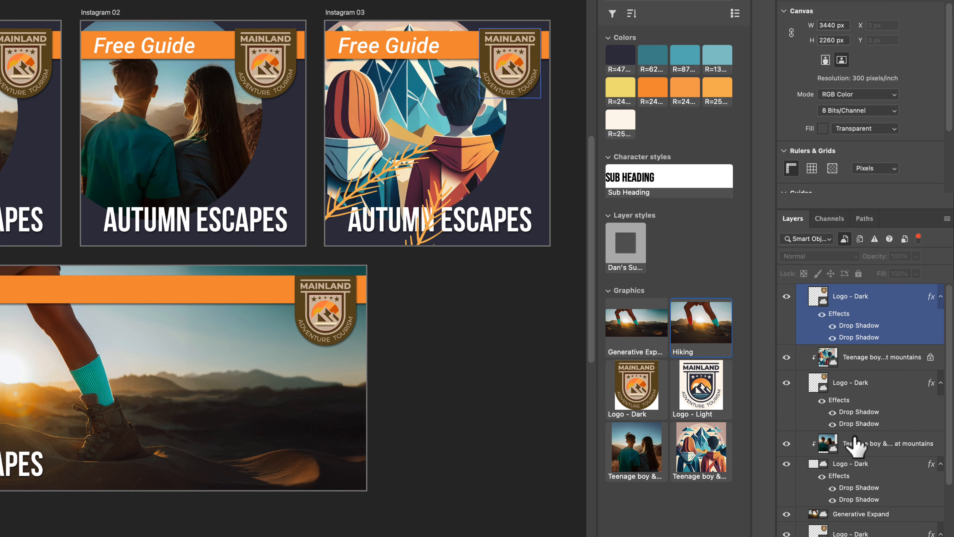
pyautogui.click(854, 474)
pyautogui.scroll(-2, 856, 504)
pyautogui.click(850, 492)
pyautogui.scroll(2, 849, 478)
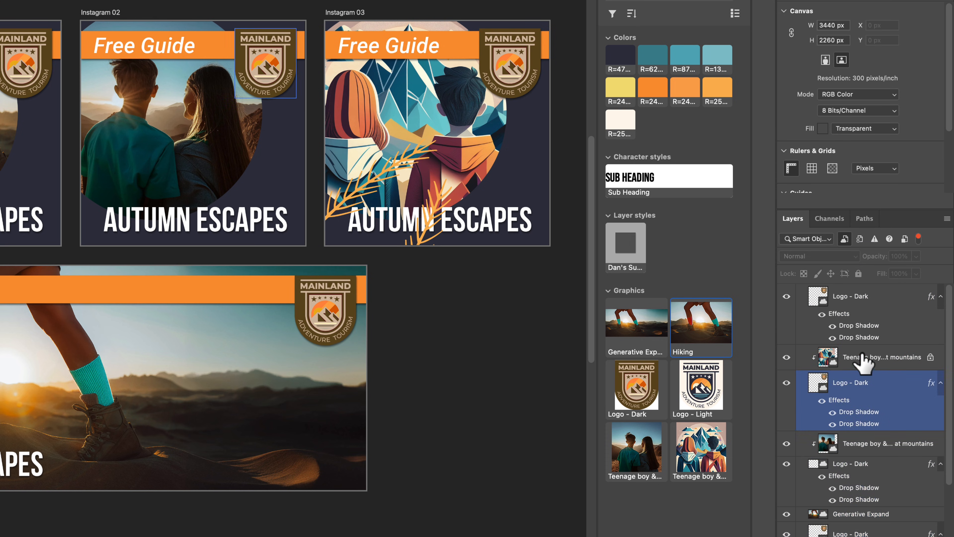
pyautogui.click(850, 297)
pyautogui.scroll(-2, 868, 470)
pyautogui.click(865, 478)
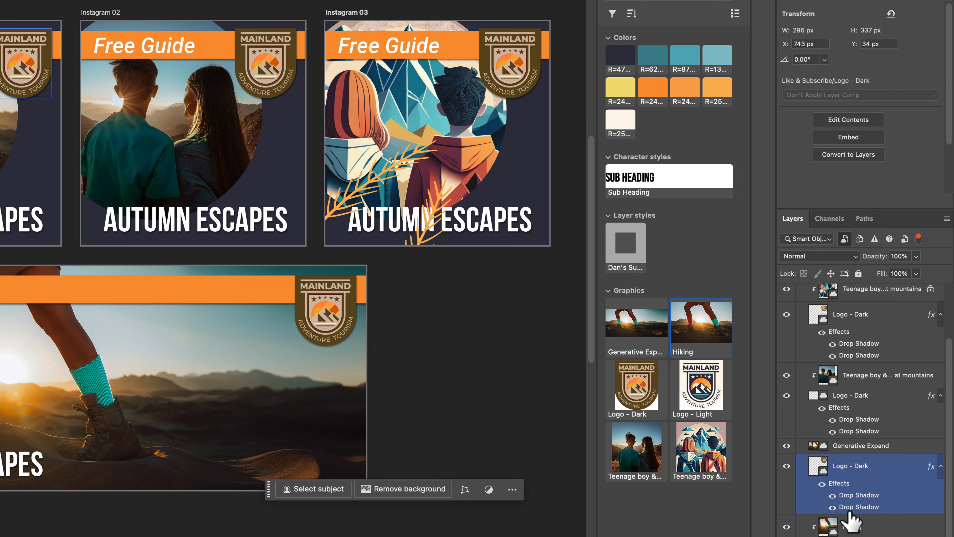
# Step: Select all the library-linked layers in the filtered list and embed them in the document
pyautogui.click(850, 520)
pyautogui.click(162, 237)
pyautogui.click(847, 488)
pyautogui.click(858, 525)
pyautogui.press('super+alt+a')
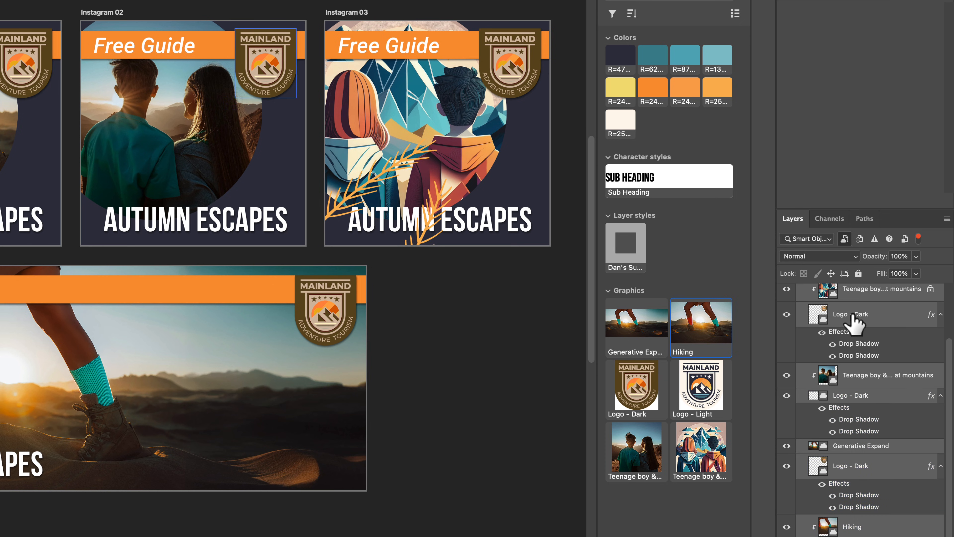
pyautogui.rightClick(856, 315)
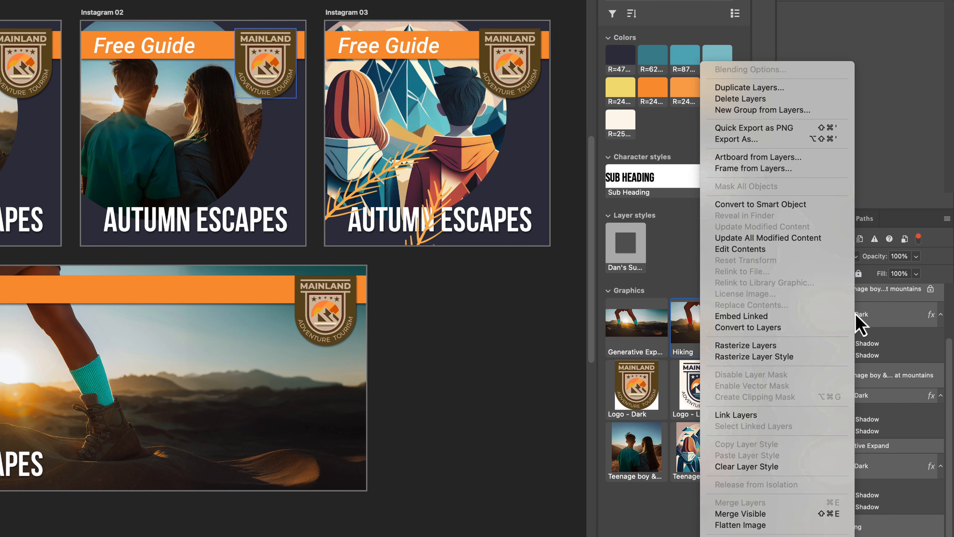
pyautogui.click(742, 316)
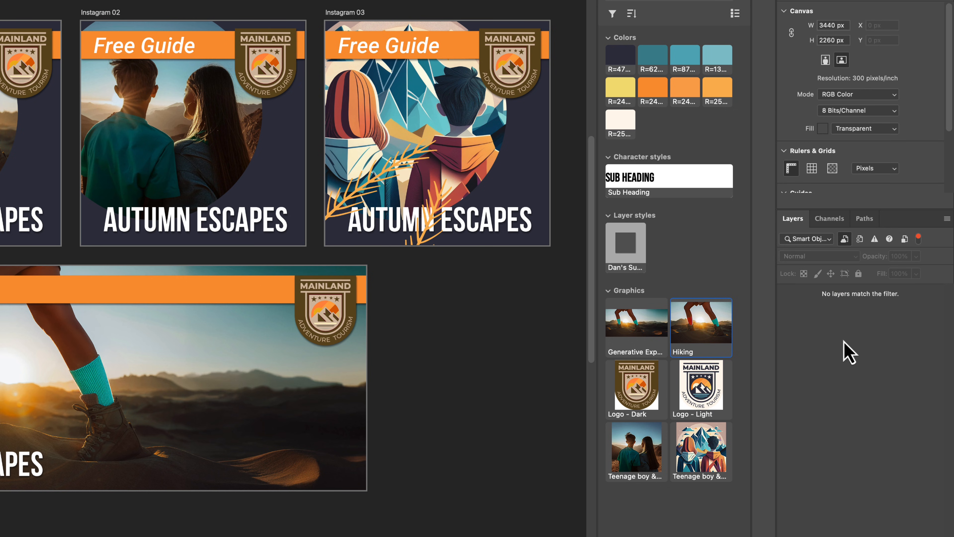
# Step: Turn off the library-linked layer filter and check the link icon on the Logo - Dark layer of Instagram 03
pyautogui.click(844, 239)
pyautogui.click(832, 293)
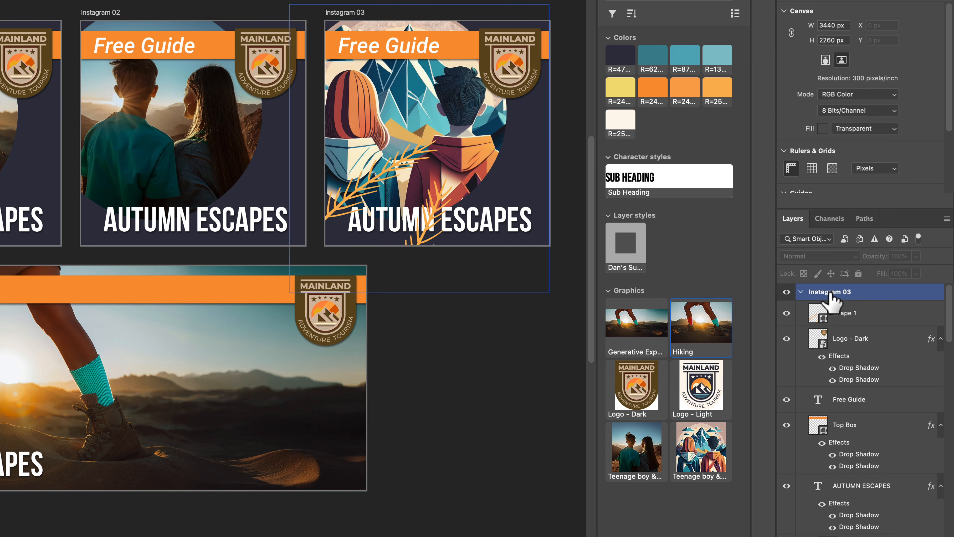
pyautogui.click(819, 341)
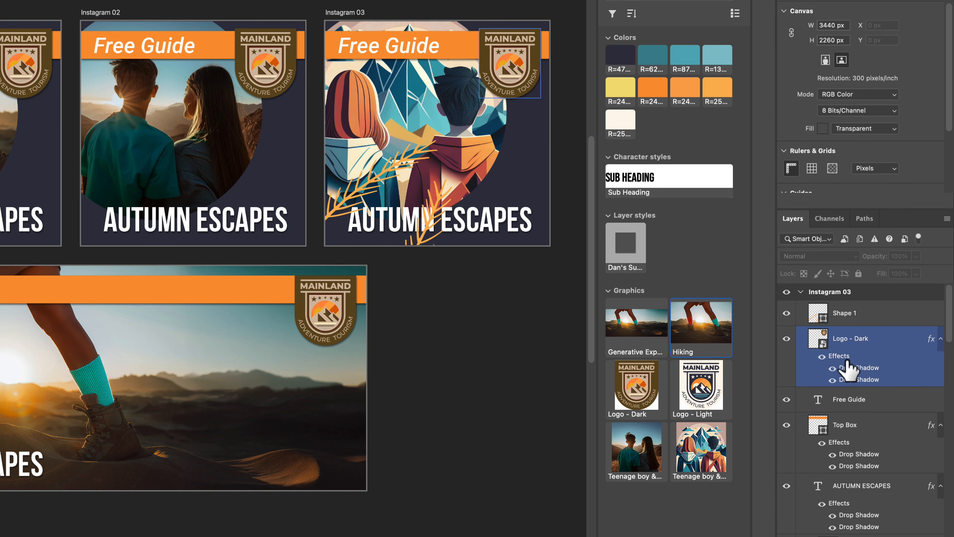
pyautogui.click(836, 433)
pyautogui.click(819, 349)
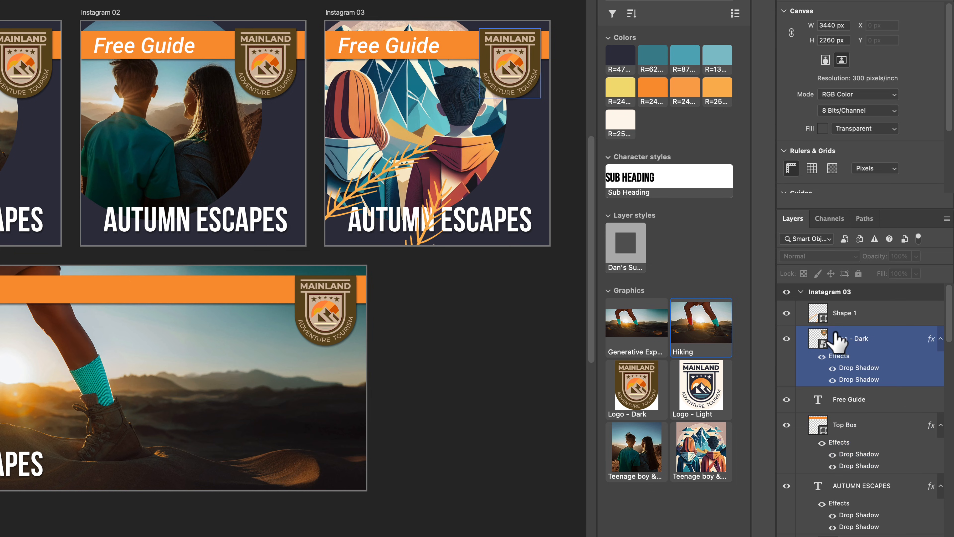
pyautogui.click(357, 379)
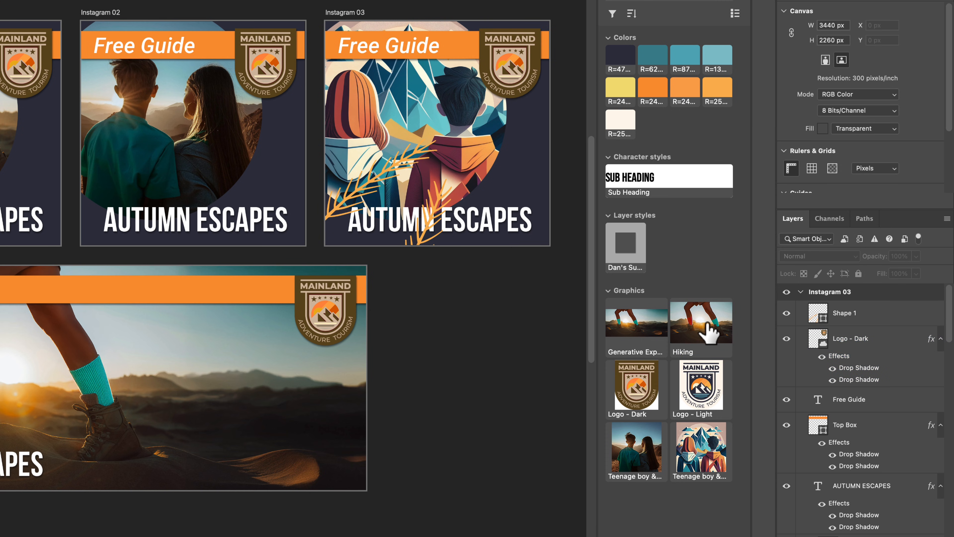
# Step: Place the library's Logo - Light graphic on the Instagram 01 copy artboard twice, once linked and once embedded
pyautogui.moveTo(695, 394); pyautogui.dragTo(187, 362)
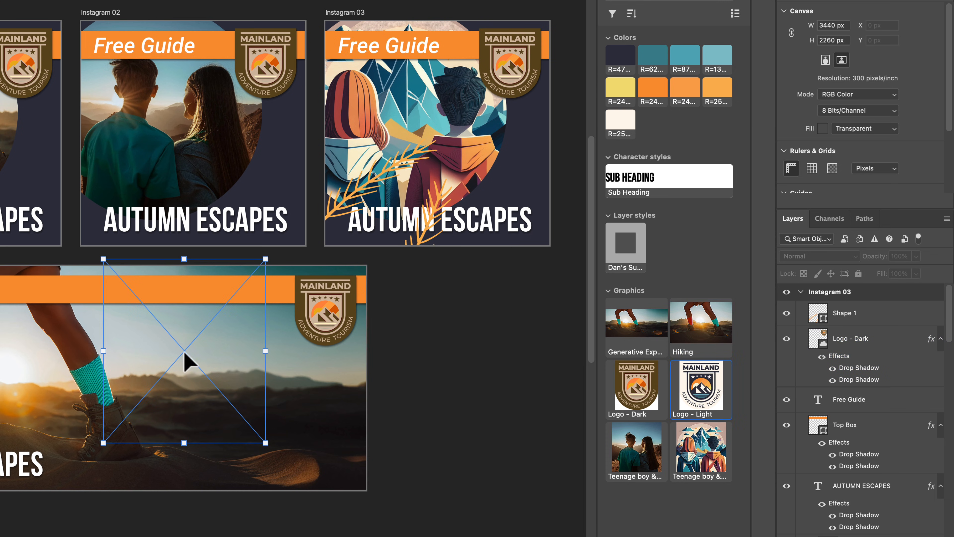
pyautogui.press('Return')
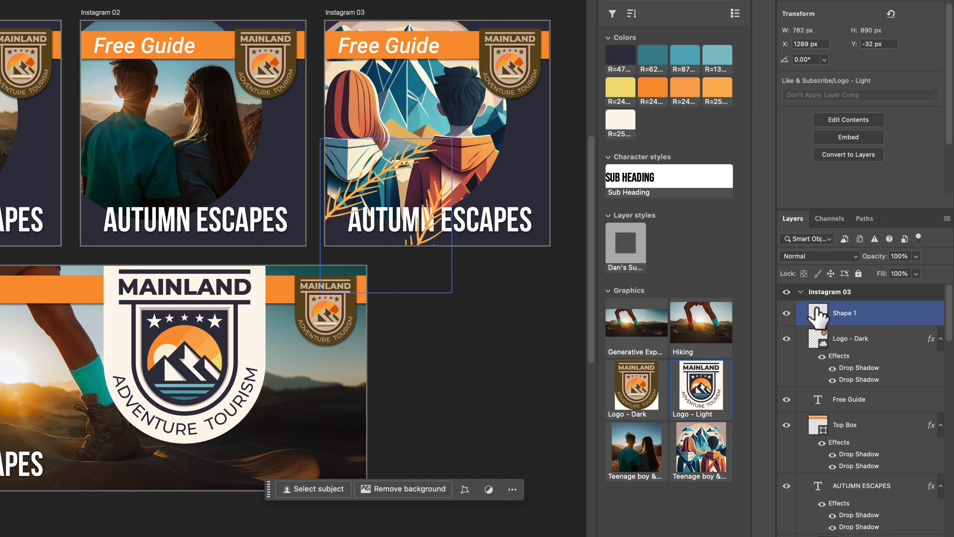
pyautogui.scroll(-5, 826, 379)
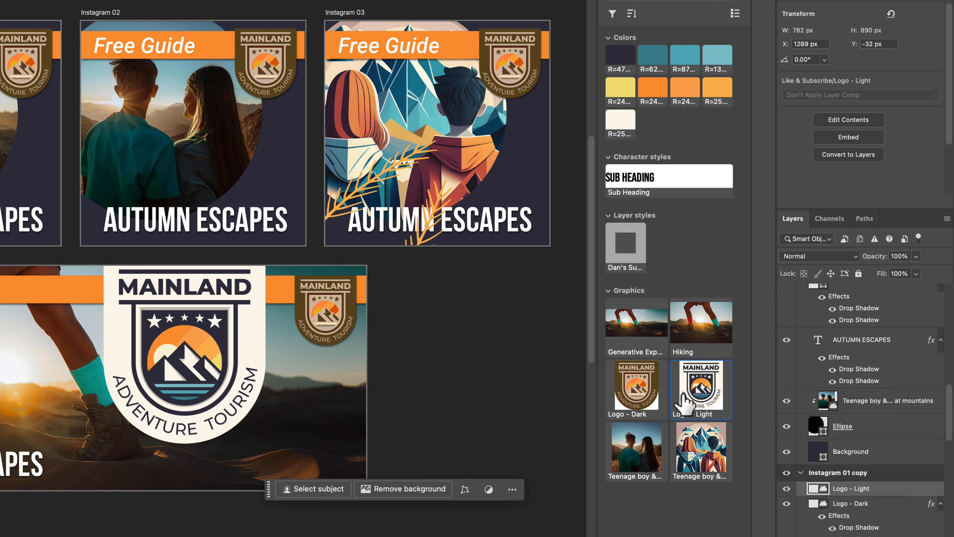
pyautogui.moveTo(695, 406); pyautogui.dragTo(272, 397)
pyautogui.press('Return')
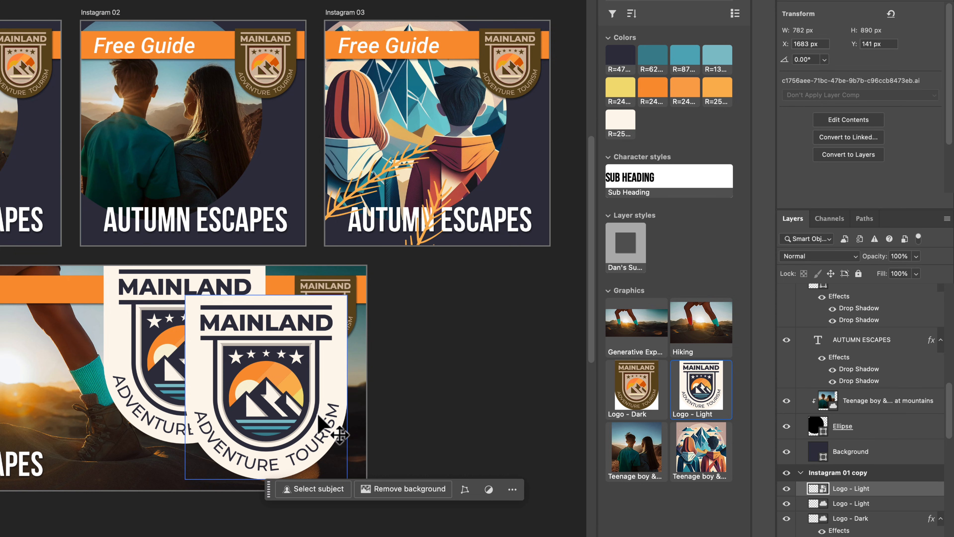
# Step: Delete both Logo - Light graphics from the Instagram 01 copy artboard and deselect everything
pyautogui.press('Delete')
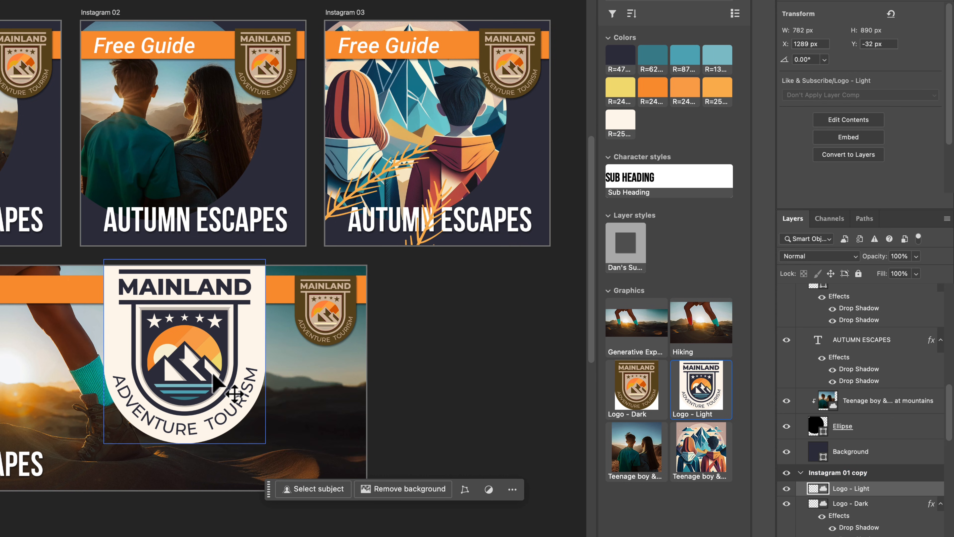
pyautogui.press('Delete')
pyautogui.click(457, 319)
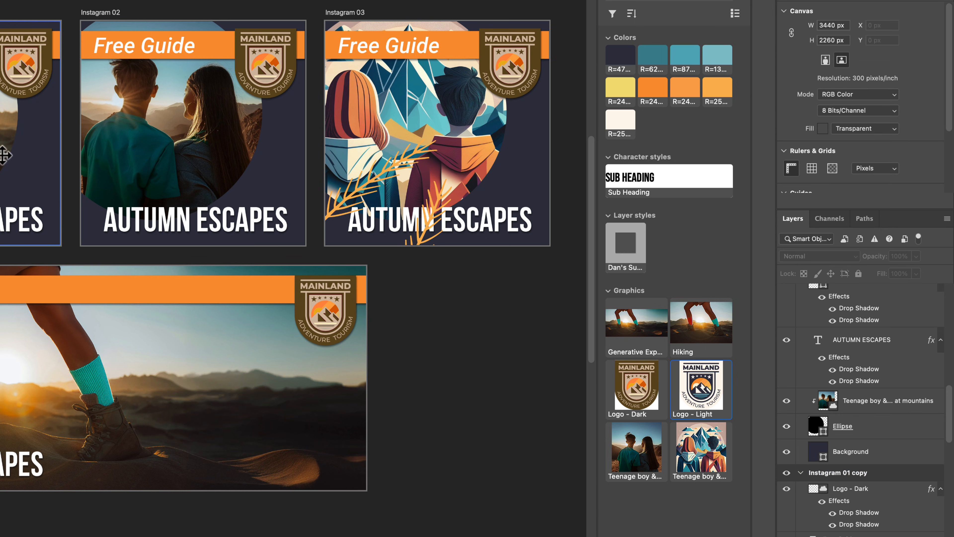
pyautogui.click(819, 425)
pyautogui.click(831, 407)
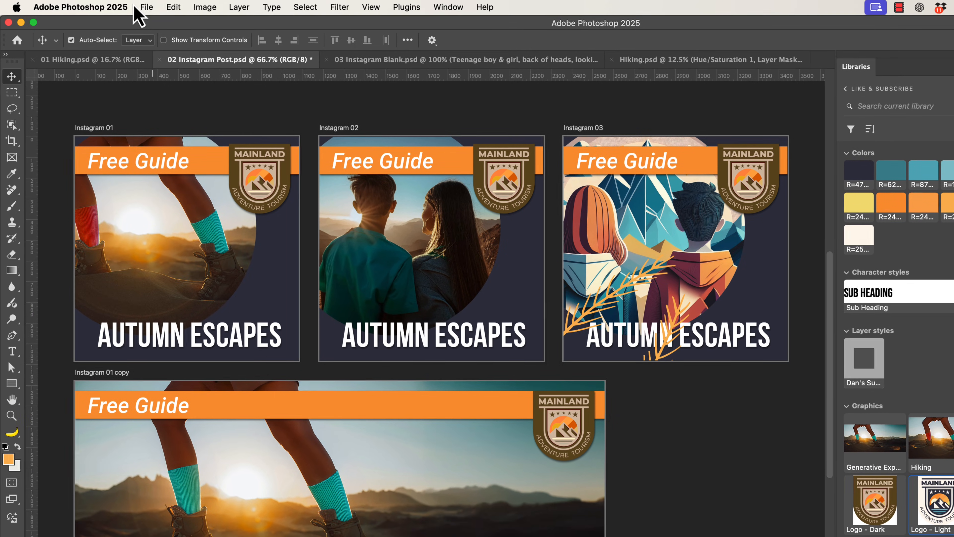
# Step: Package the document with its linked files into the Exports folder
pyautogui.click(150, 8)
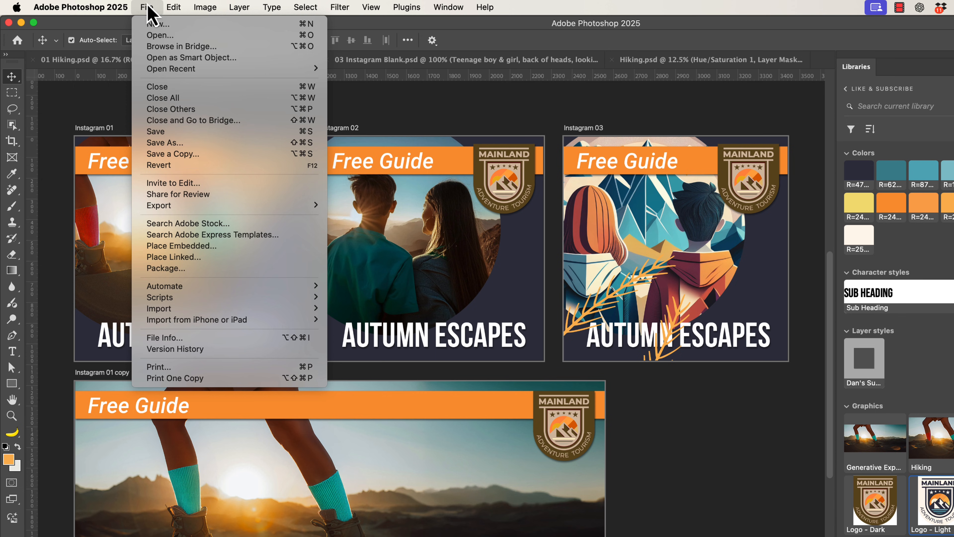
pyautogui.click(159, 268)
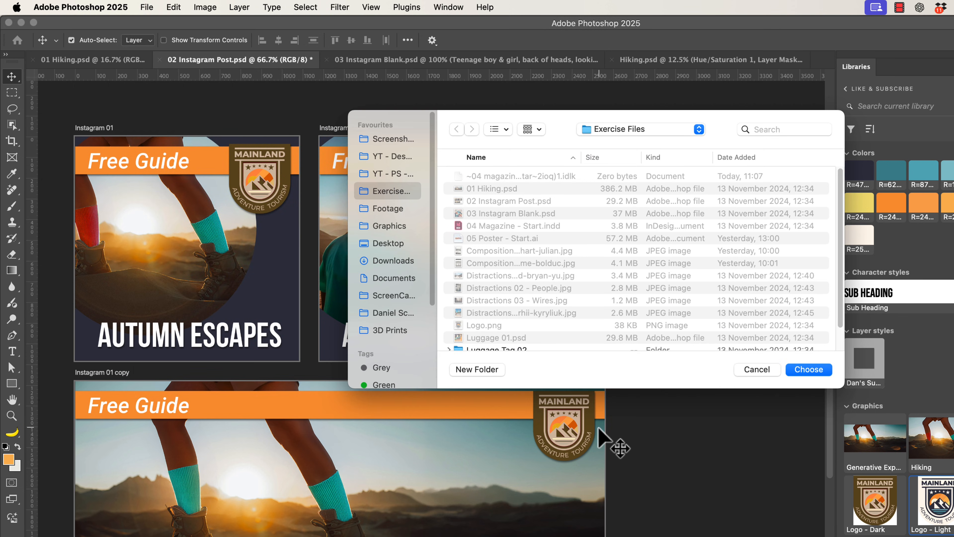
pyautogui.click(385, 248)
pyautogui.doubleClick(483, 178)
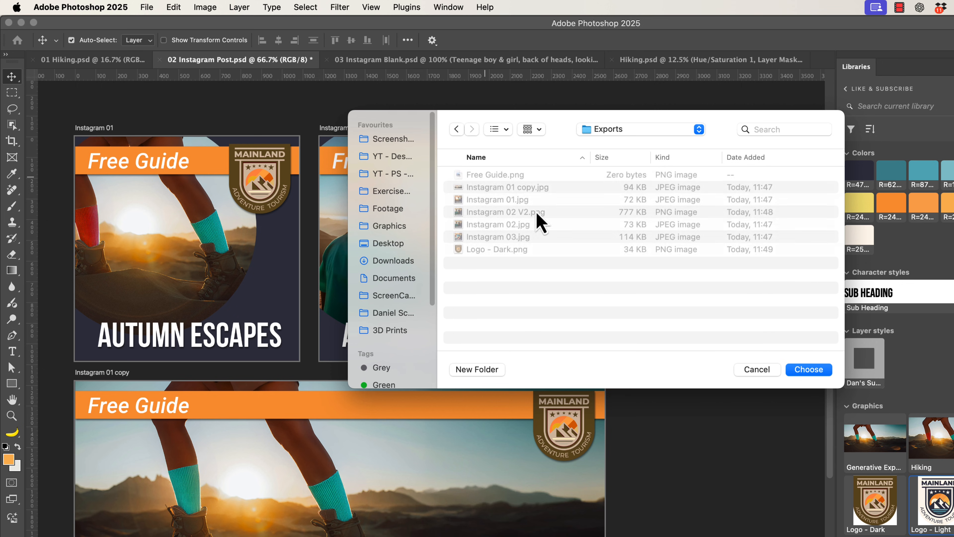
pyautogui.click(809, 369)
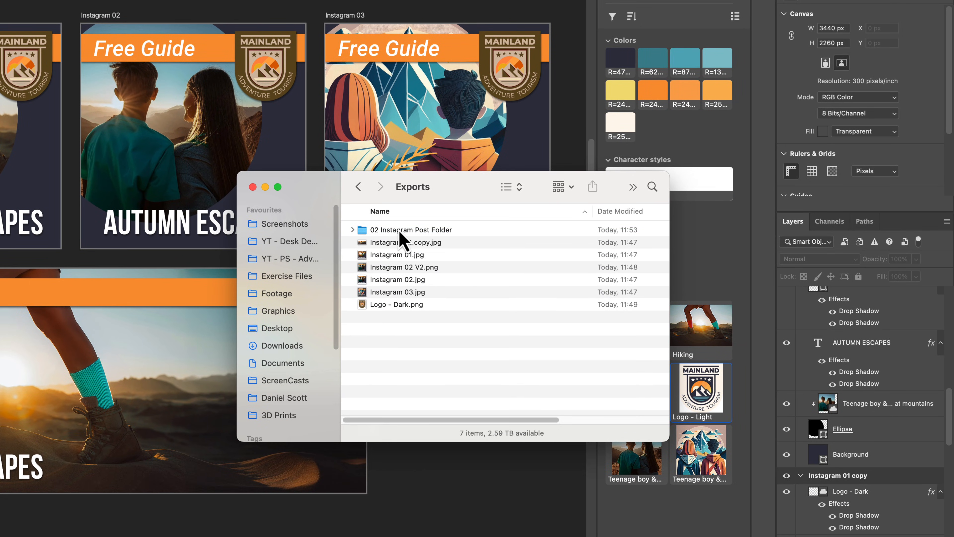
# Step: In Finder, open 02 Instagram Post Folder, expand its Links folder, and preview the linked files starting with Generative Expand.psd
pyautogui.doubleClick(406, 231)
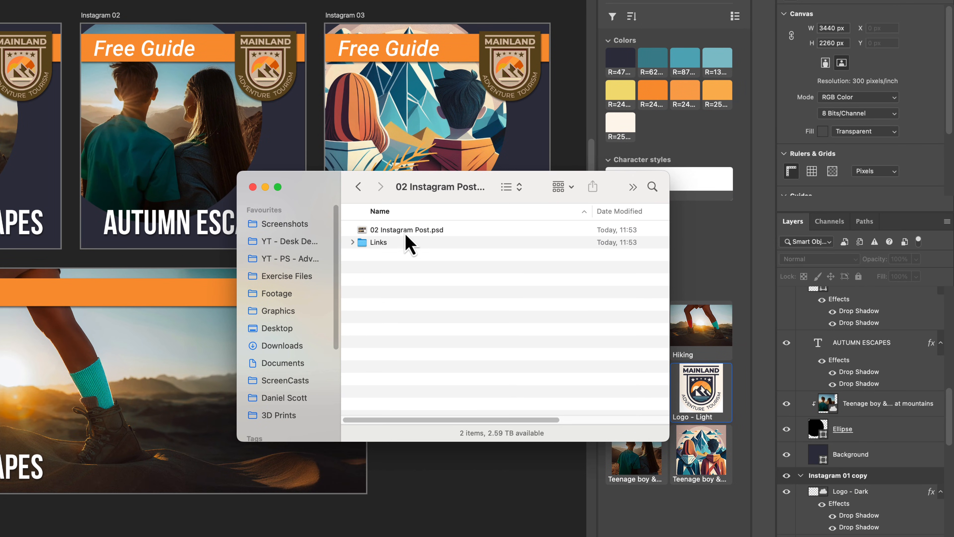
pyautogui.click(409, 232)
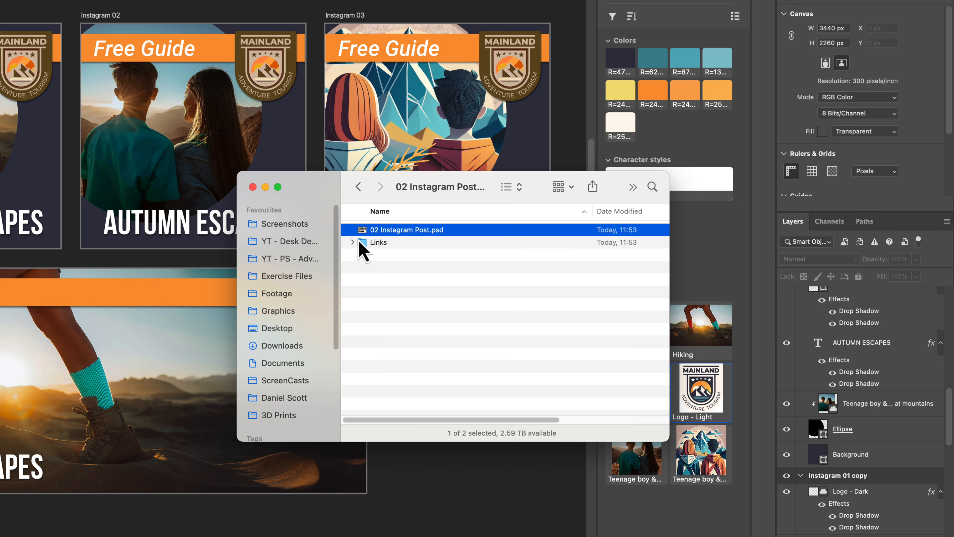
pyautogui.click(353, 243)
pyautogui.click(421, 254)
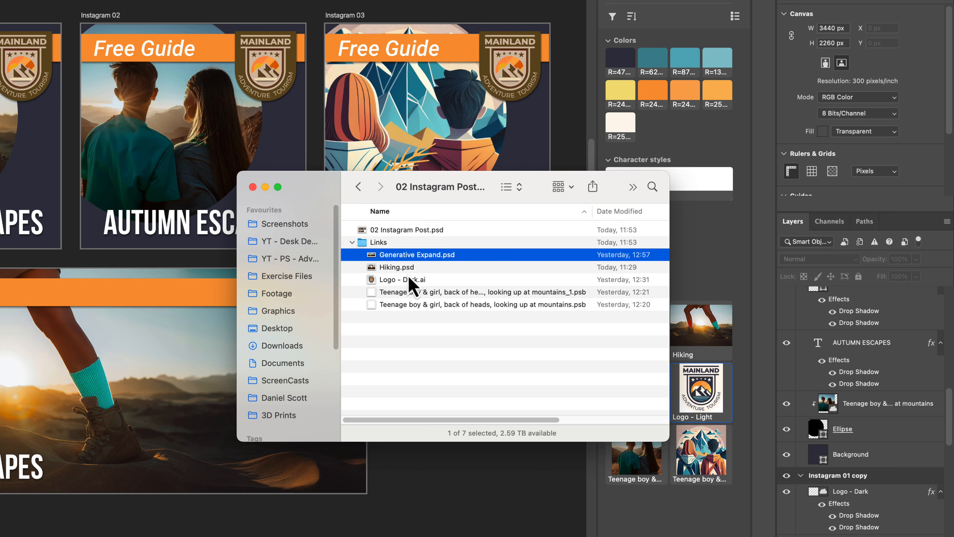
pyautogui.press('space')
pyautogui.press('Down')
pyautogui.press('Down')
pyautogui.press('Down')
pyautogui.press('space')
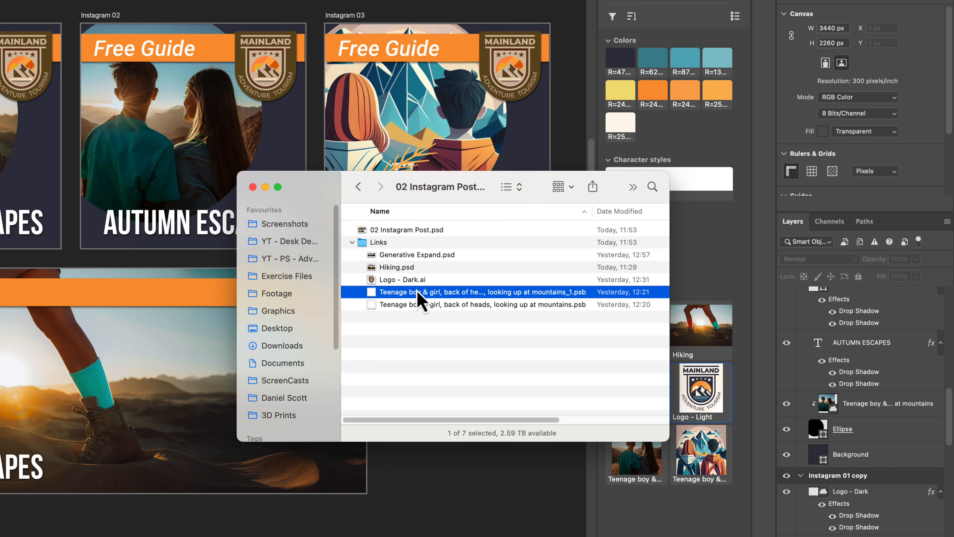
pyautogui.click(426, 345)
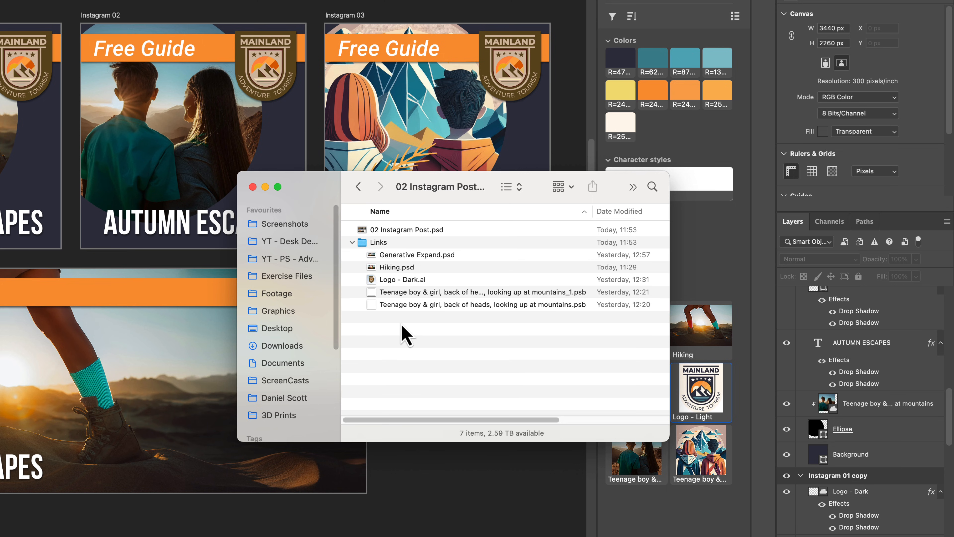
# Step: Review the packaged 02 Instagram Post.psd and its Links folder, leaving the folder collapsed and nothing selected
pyautogui.click(352, 242)
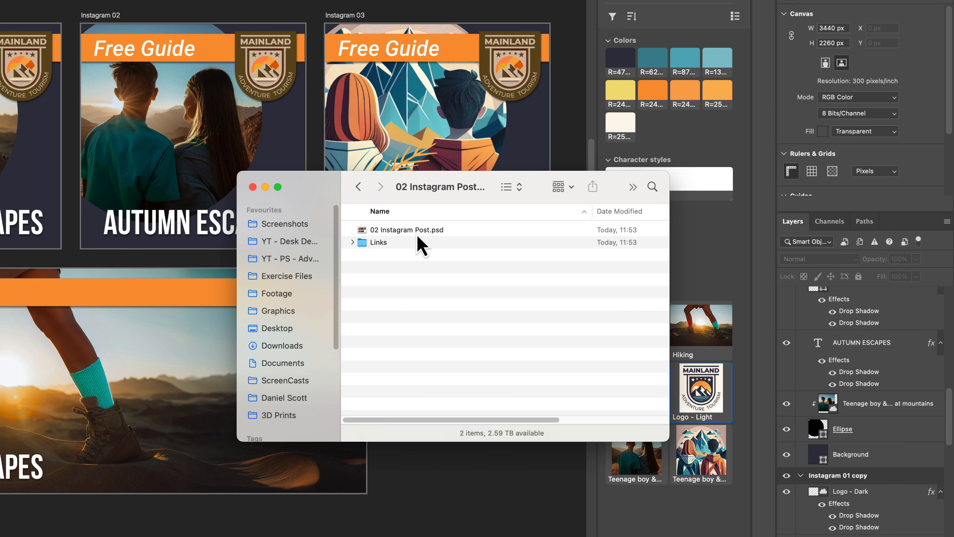
pyautogui.click(417, 232)
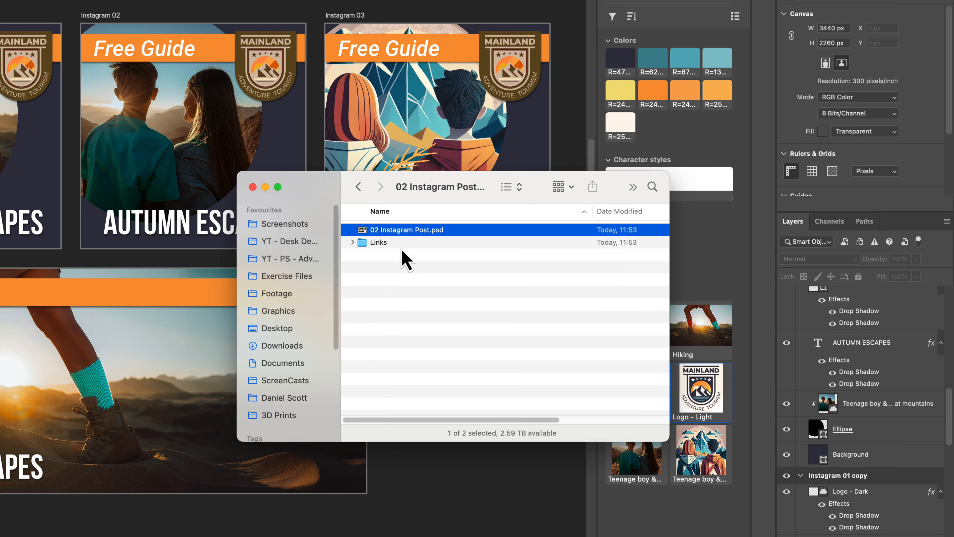
pyautogui.click(352, 243)
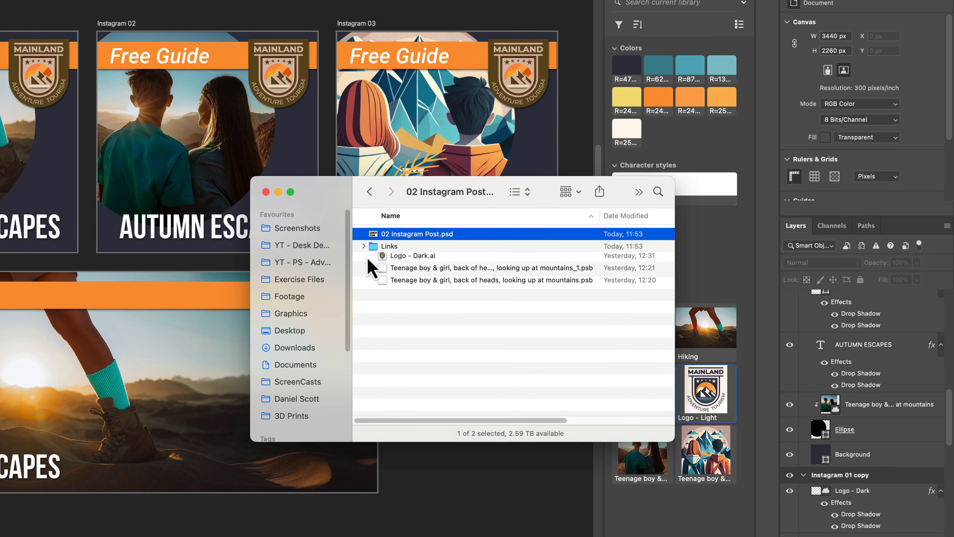
pyautogui.click(352, 242)
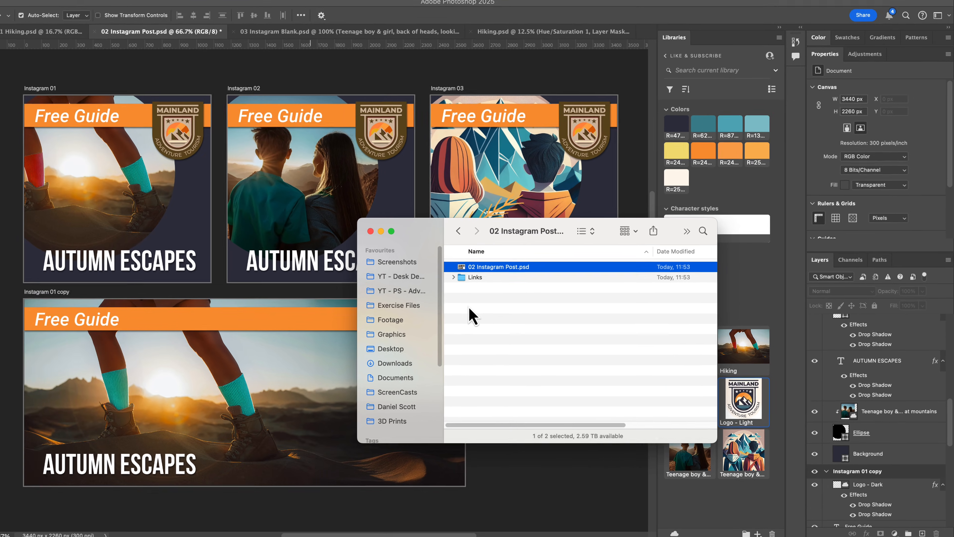
pyautogui.click(373, 282)
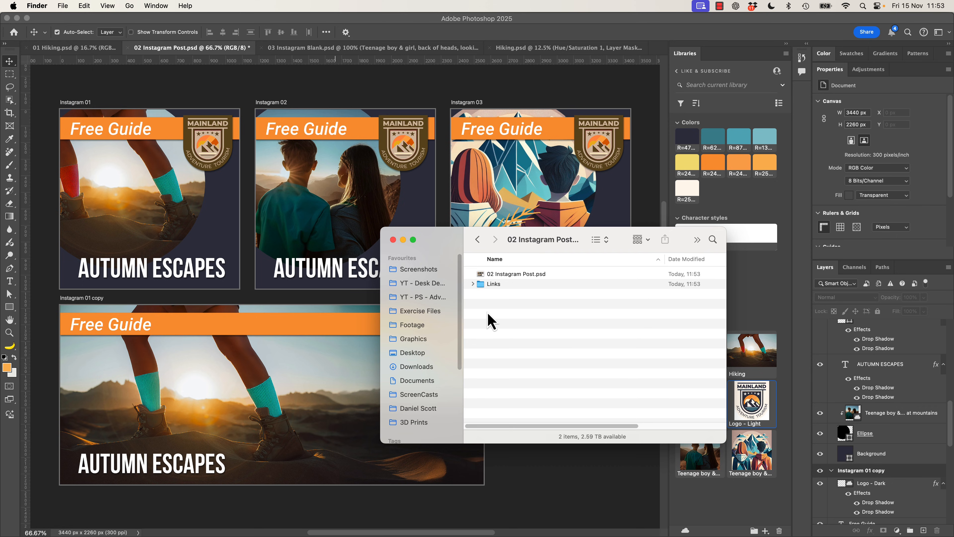